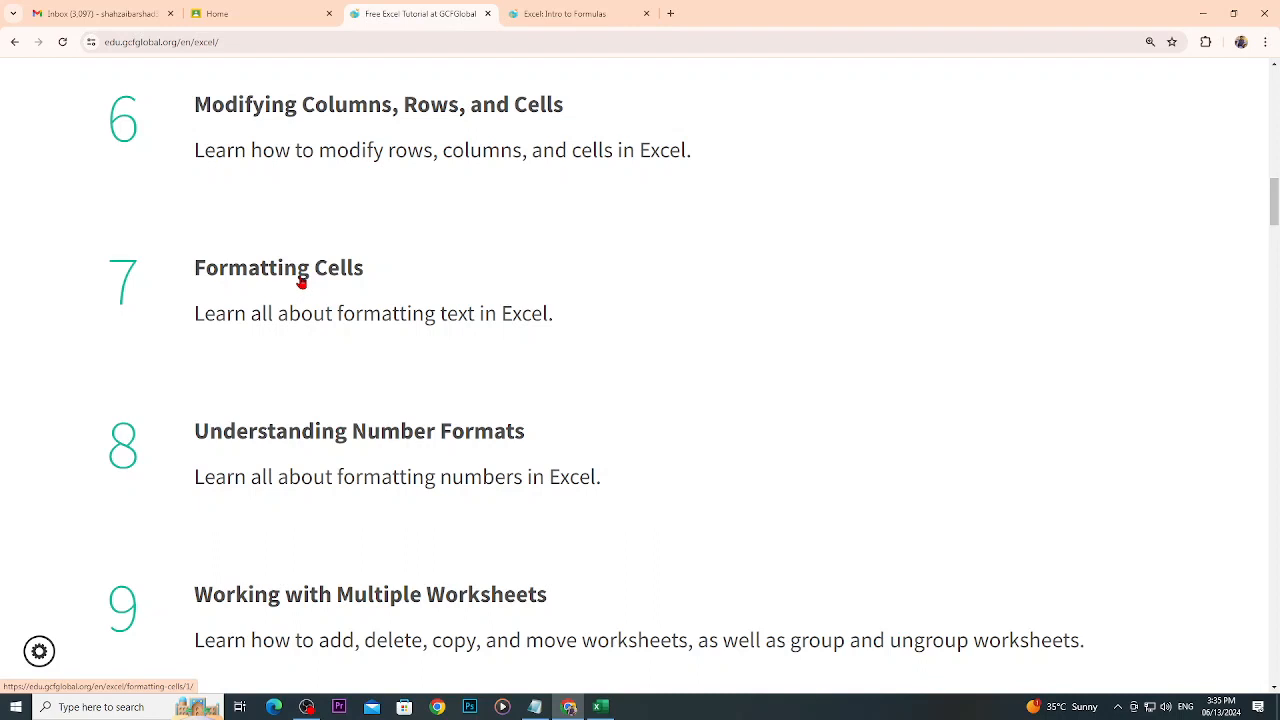
# - Open the Understanding Number Formats lesson in a new tab and read how number formats are applied
pyautogui.scroll(-1, 301, 283)
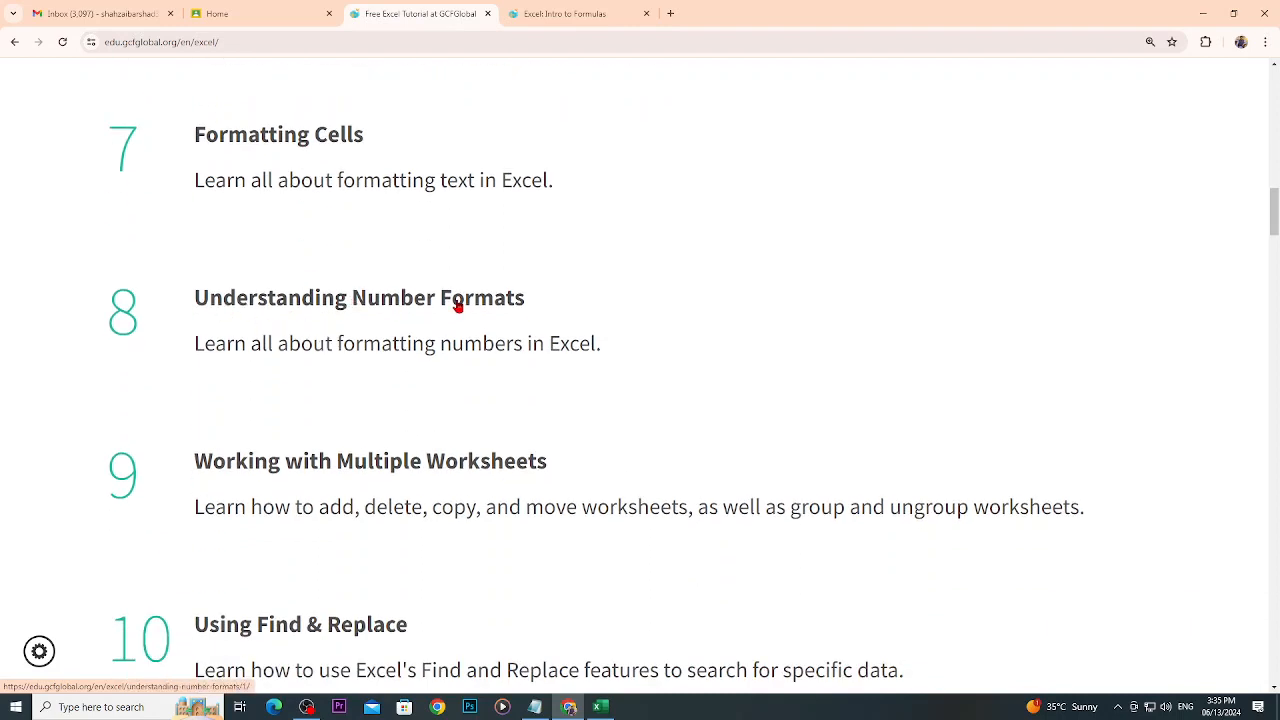
pyautogui.rightClick(459, 306)
pyautogui.click(483, 316)
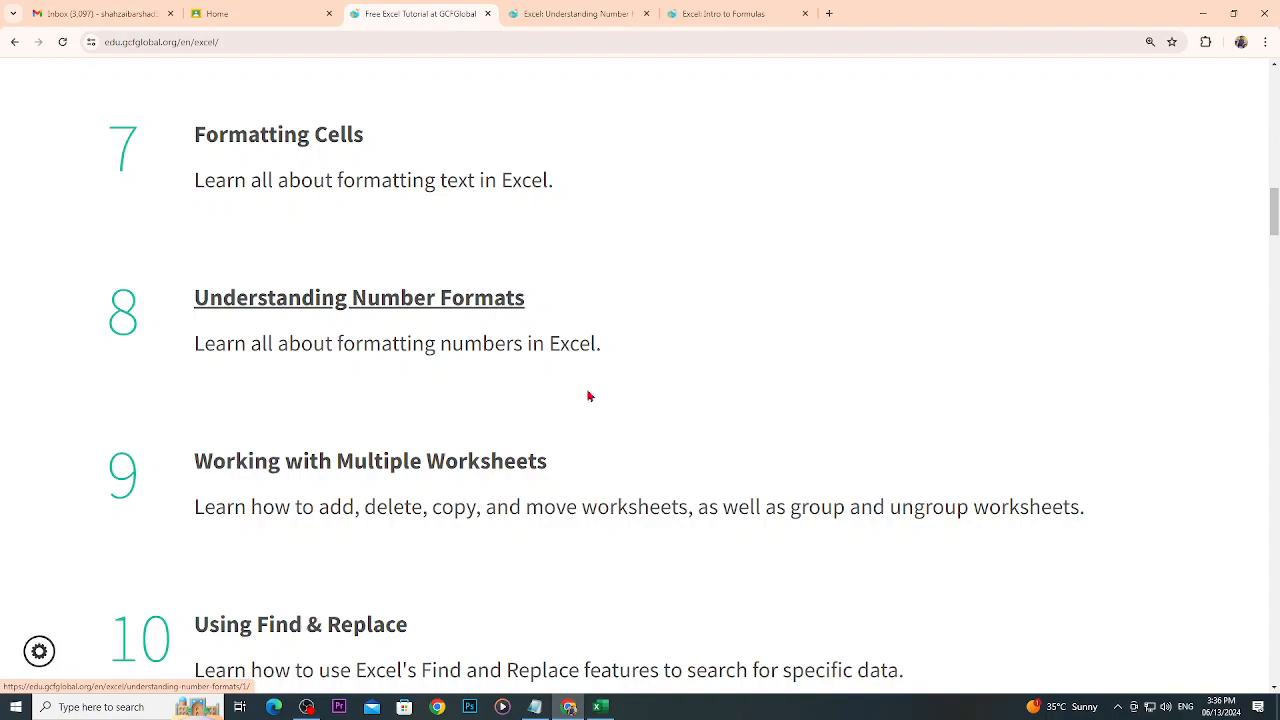
pyautogui.click(580, 14)
pyautogui.scroll(-10, 829, 500)
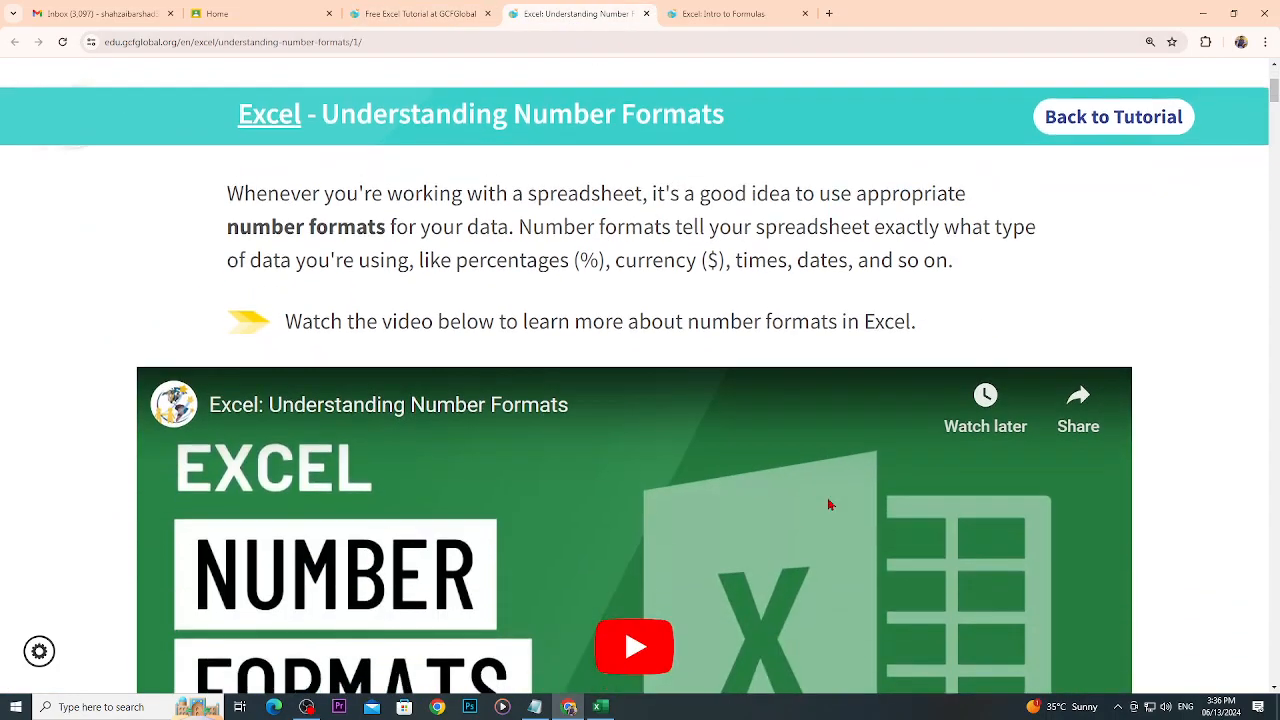
pyautogui.scroll(-5, 829, 505)
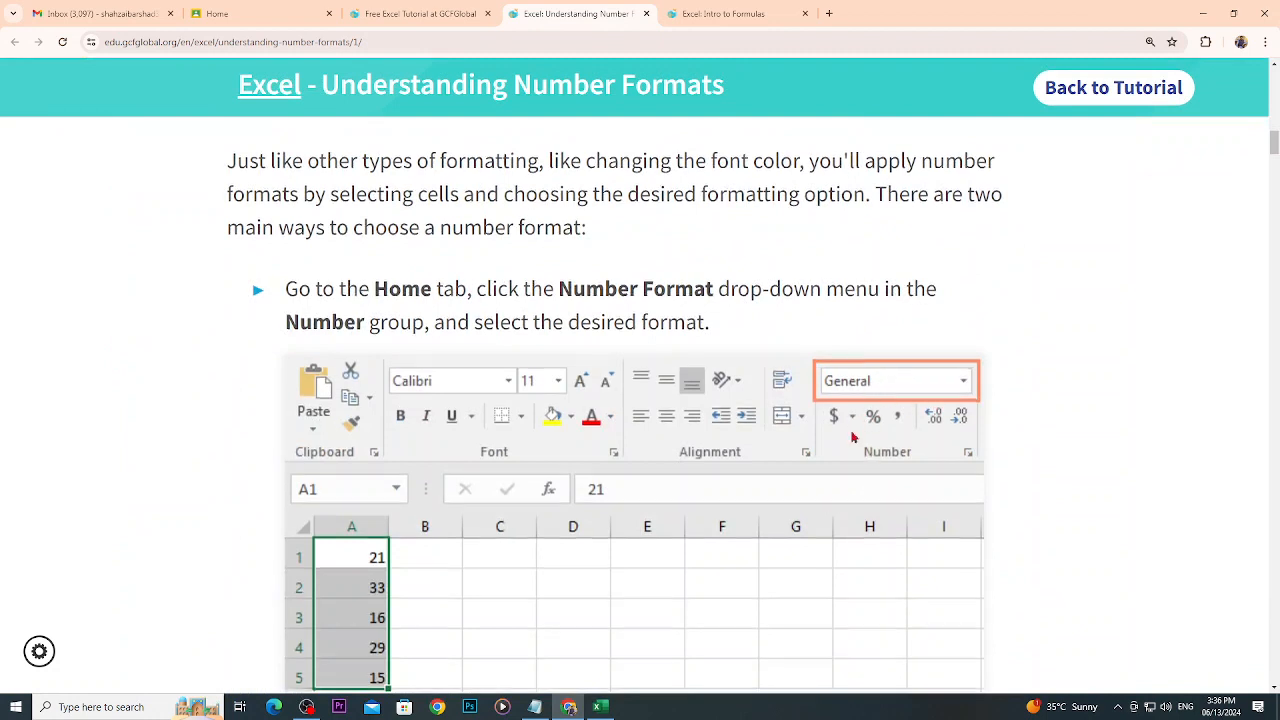
pyautogui.scroll(-3, 790, 458)
pyautogui.scroll(-4, 789, 458)
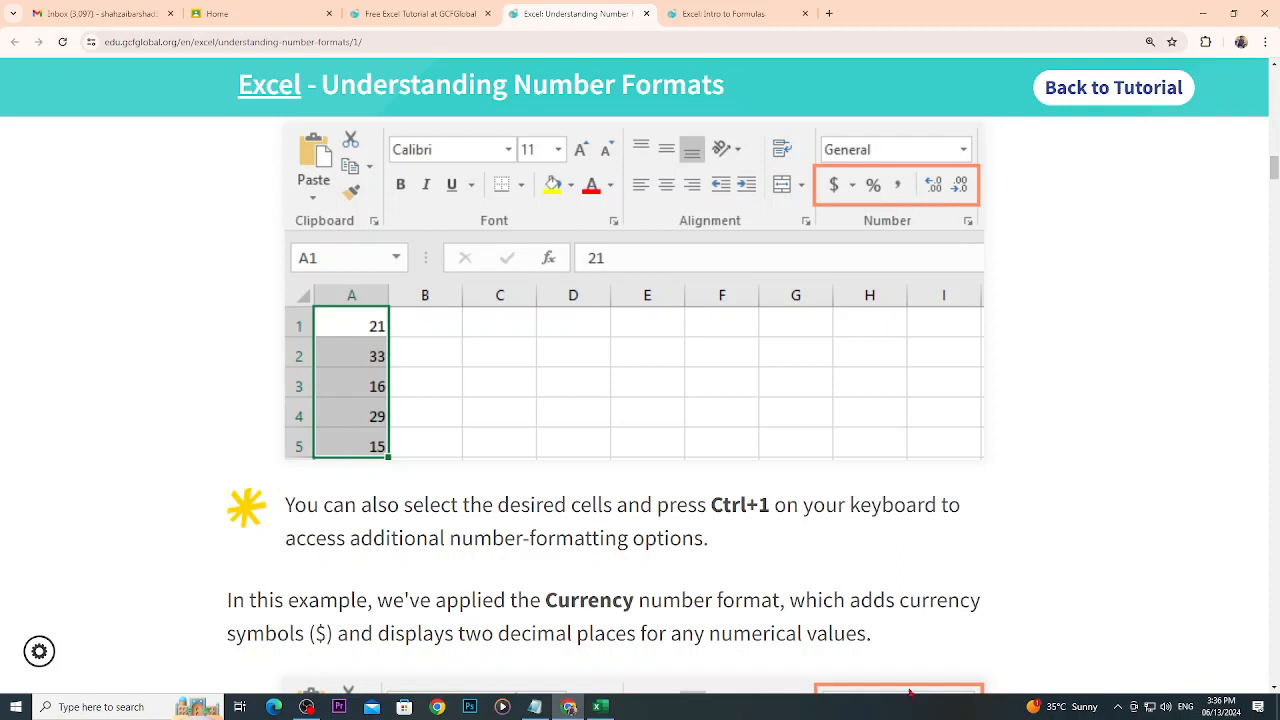
# - Switch to the Book1 workbook in Excel and apply the Currency format to the numbers in E4:E23
pyautogui.click(600, 707)
pyautogui.click(405, 229)
pyautogui.click(455, 255)
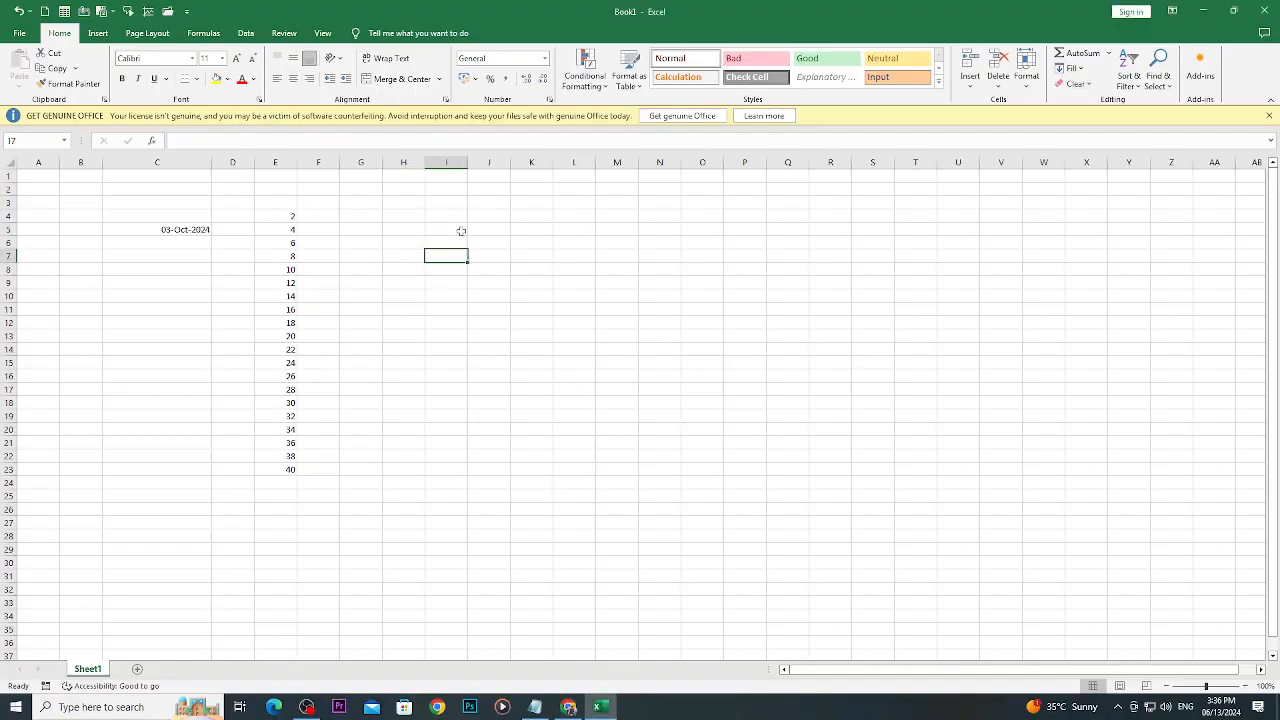
pyautogui.click(460, 217)
pyautogui.click(293, 217)
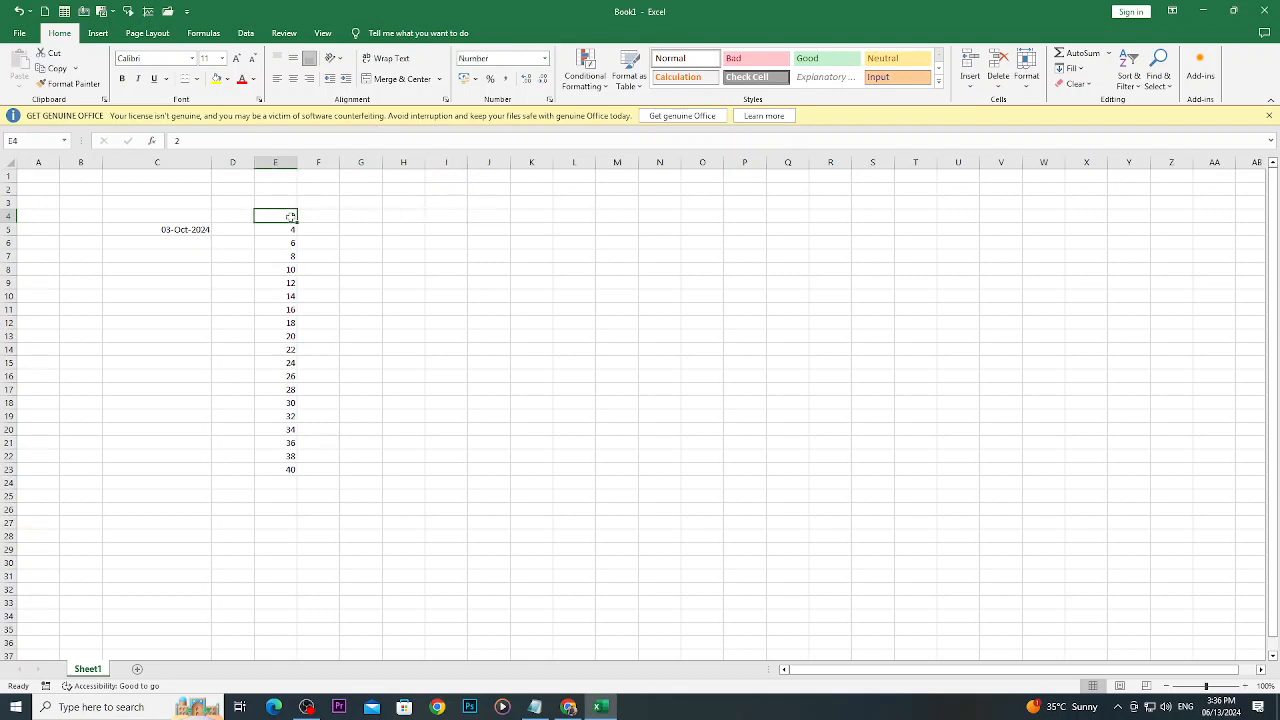
pyautogui.moveTo(266, 212); pyautogui.dragTo(281, 475)
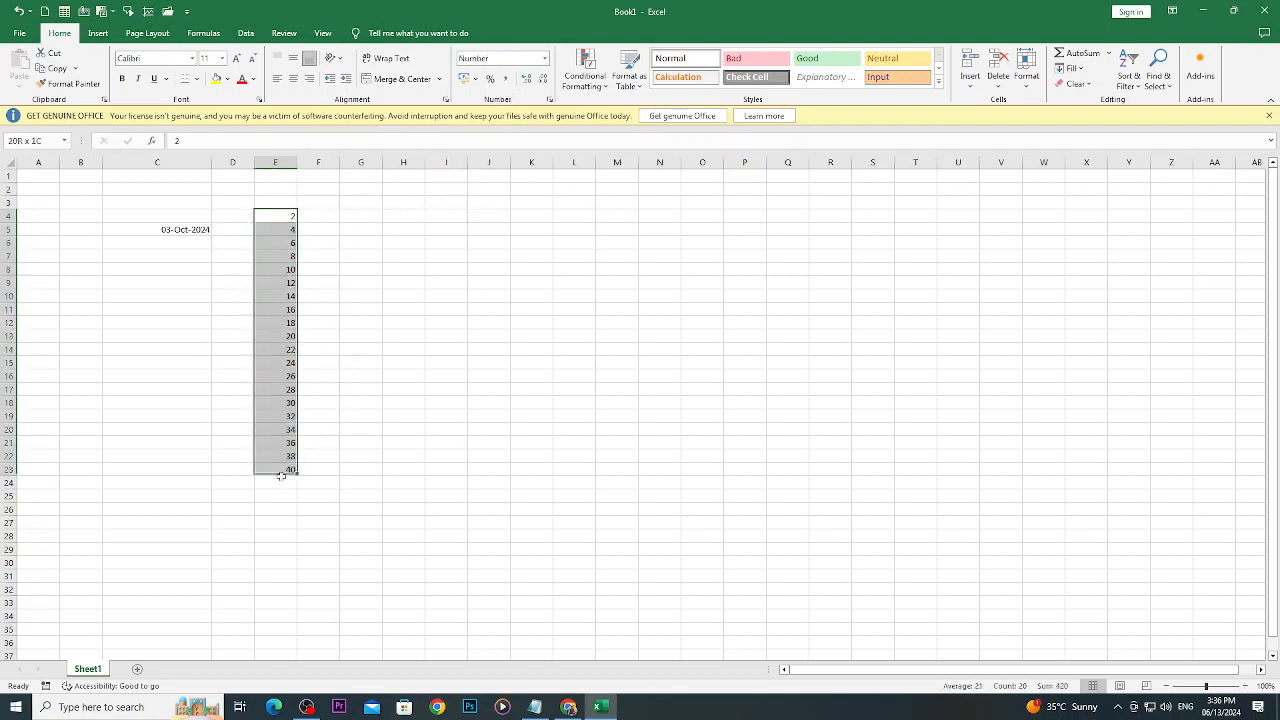
pyautogui.click(544, 58)
pyautogui.click(518, 84)
pyautogui.click(546, 61)
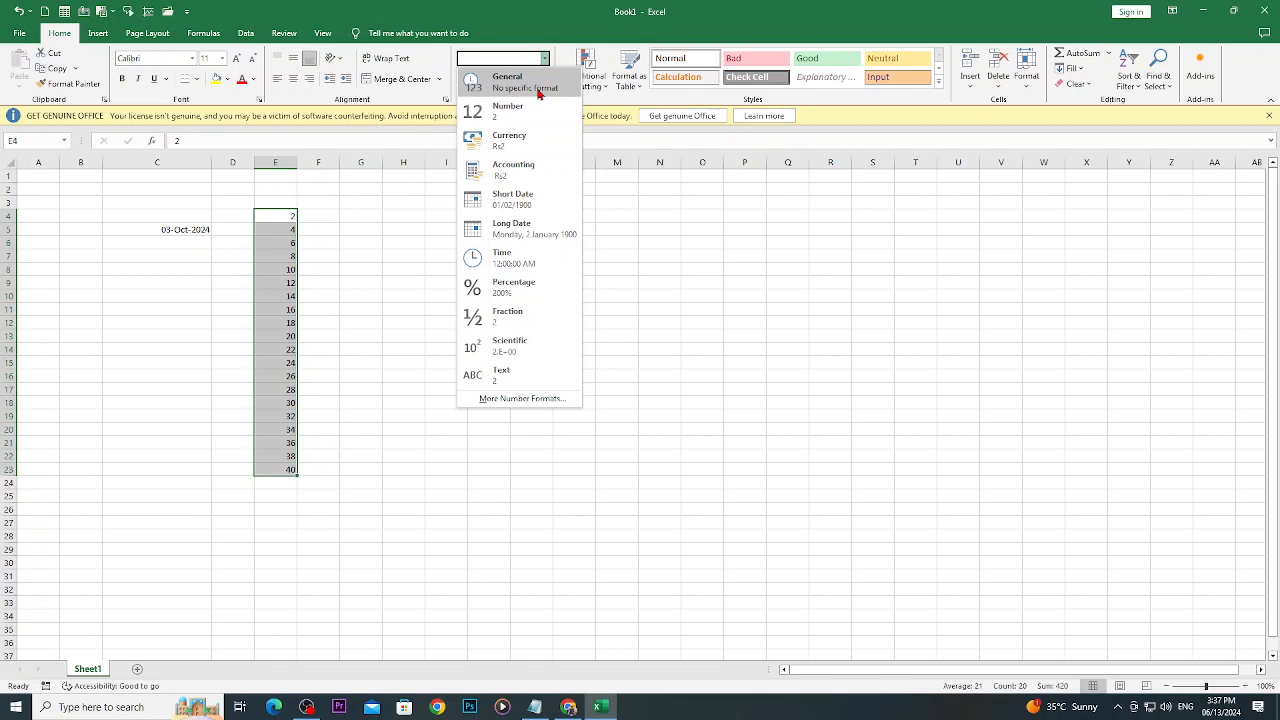
pyautogui.click(517, 149)
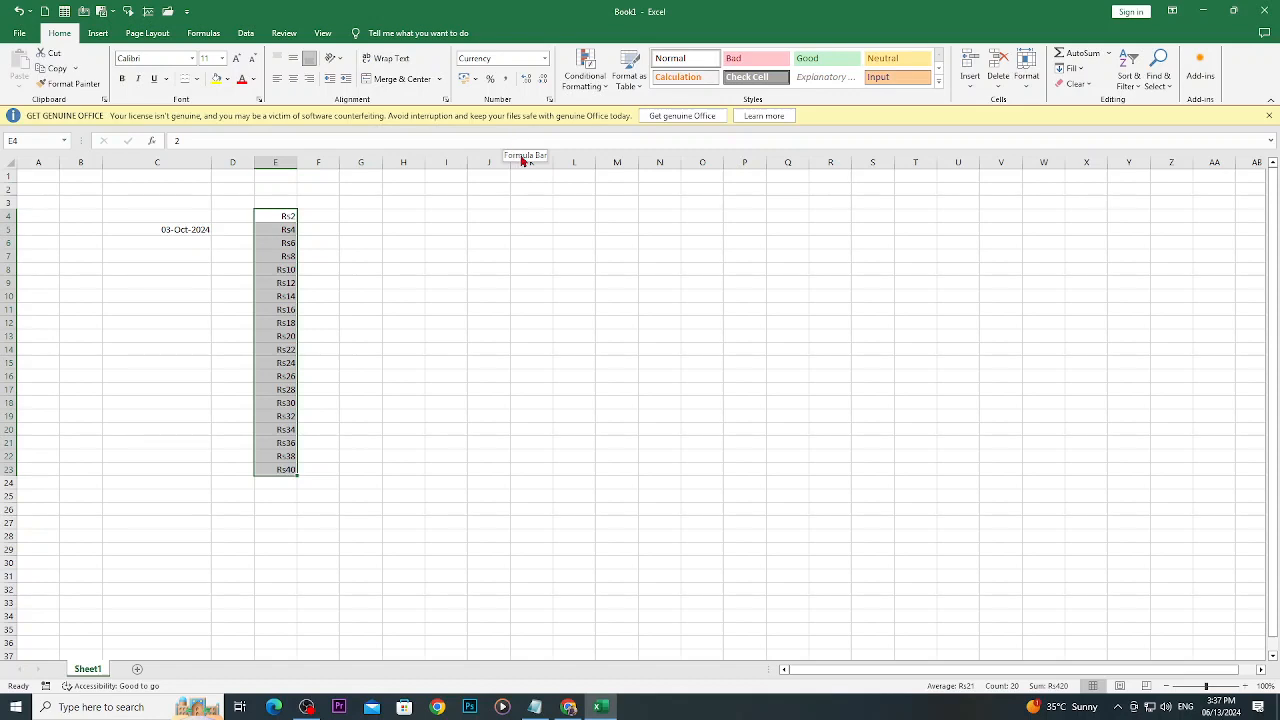
# - Apply the US dollar accounting format to E4:E23, followed by Accounting with the Rs symbol and 0 decimal places
pyautogui.click(477, 82)
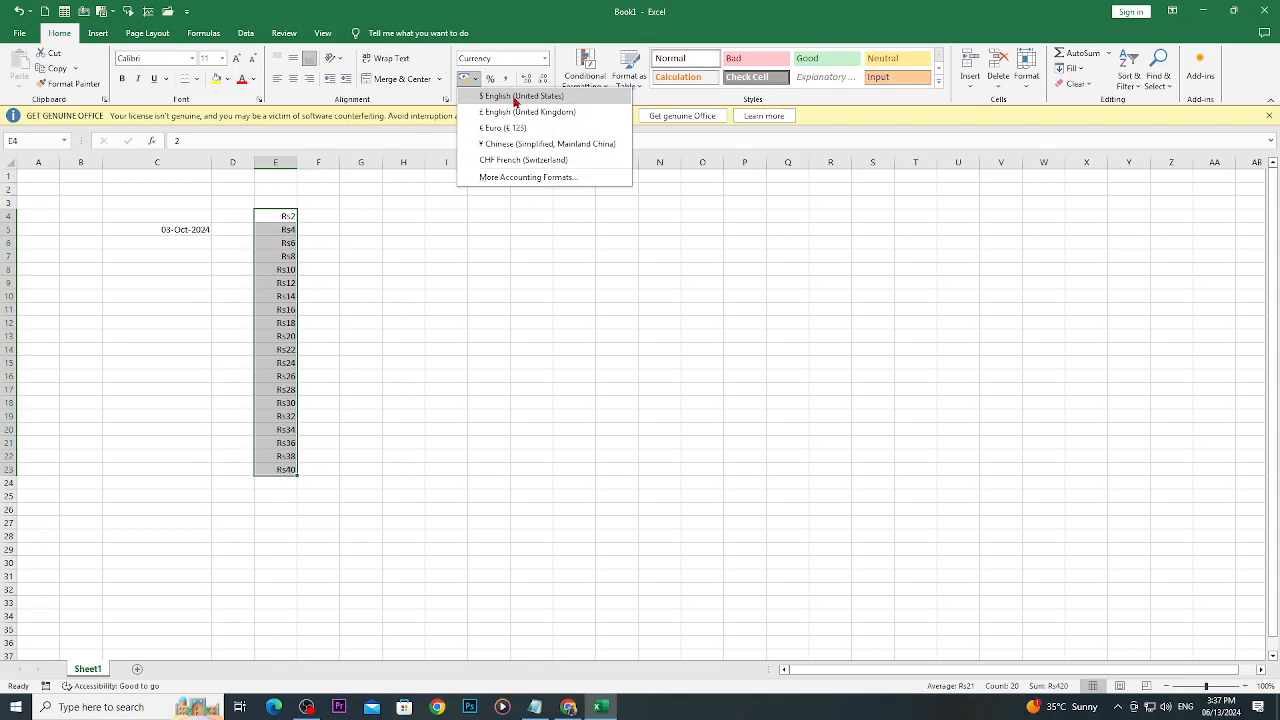
pyautogui.click(515, 97)
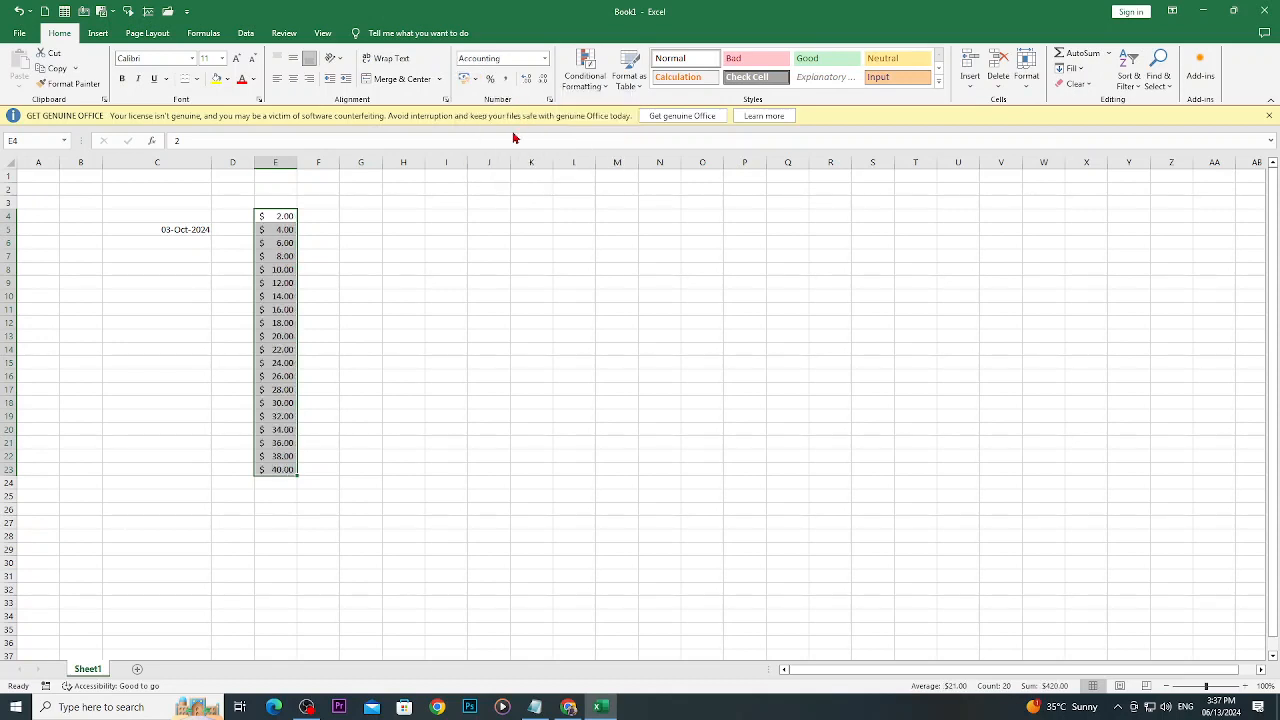
pyautogui.click(477, 80)
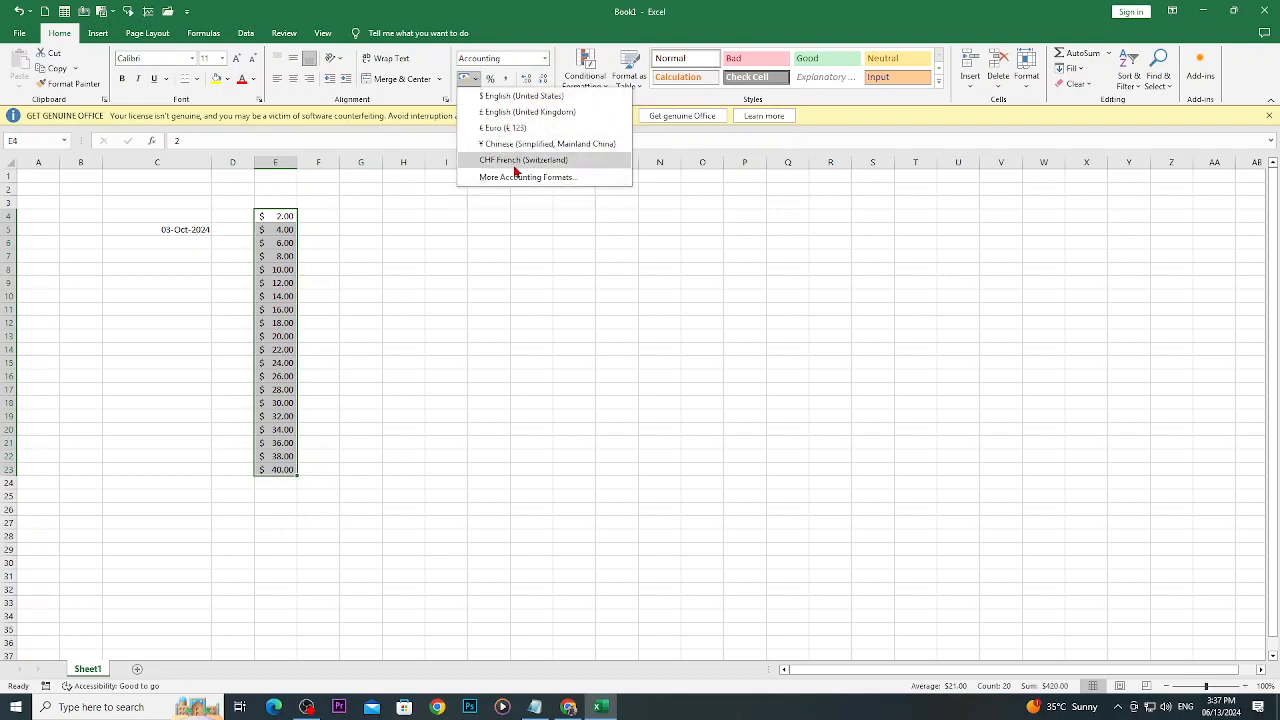
pyautogui.click(524, 177)
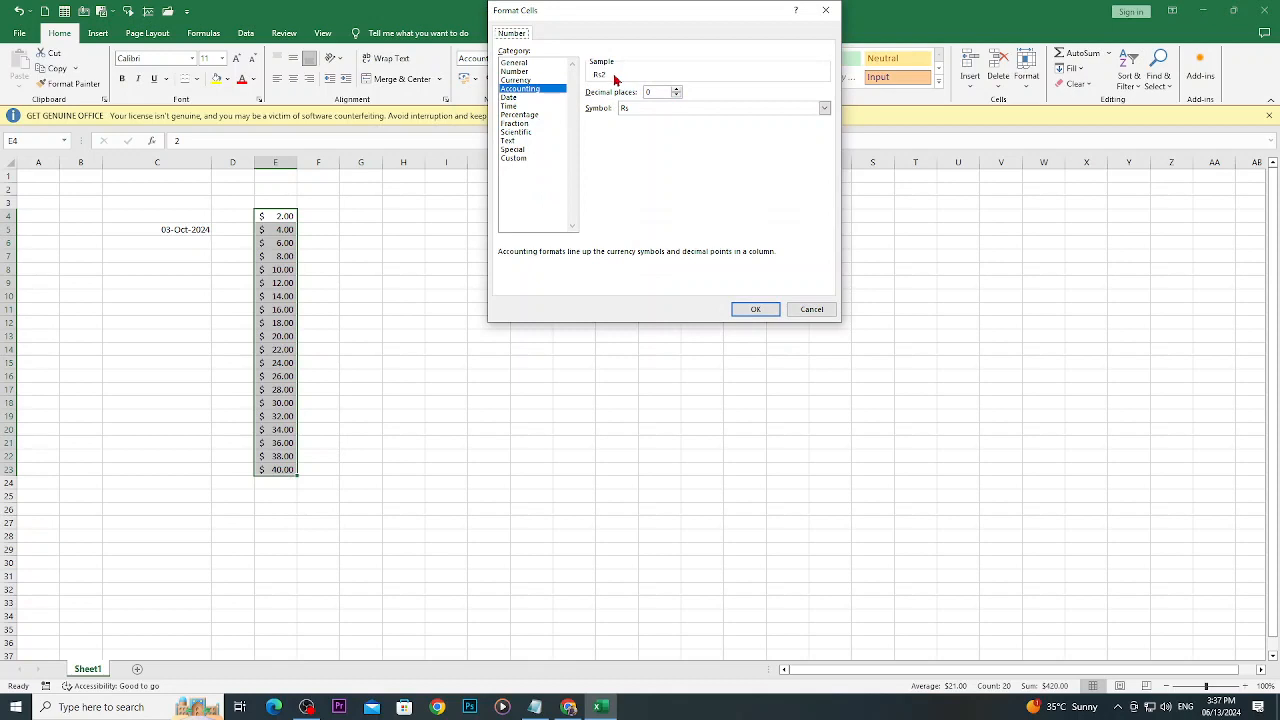
pyautogui.click(755, 309)
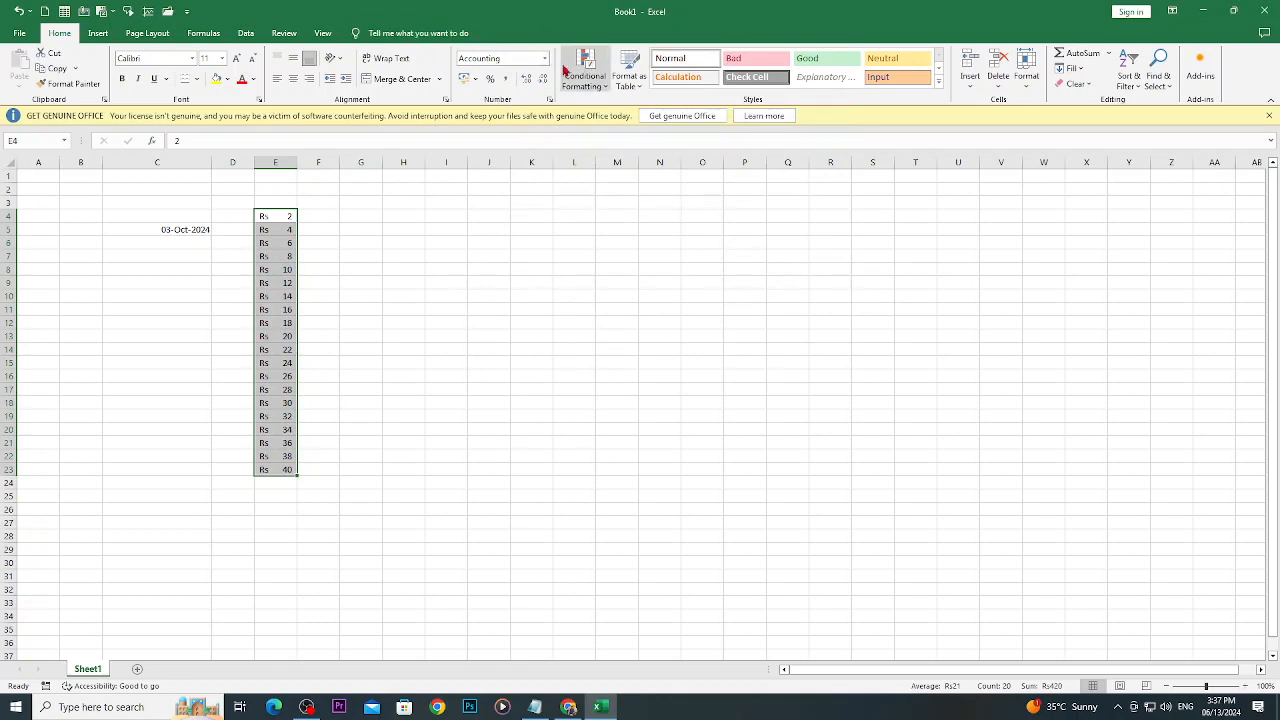
# - Apply the Euro accounting format to E4:E23 and reduce it to no decimal places
pyautogui.click(475, 79)
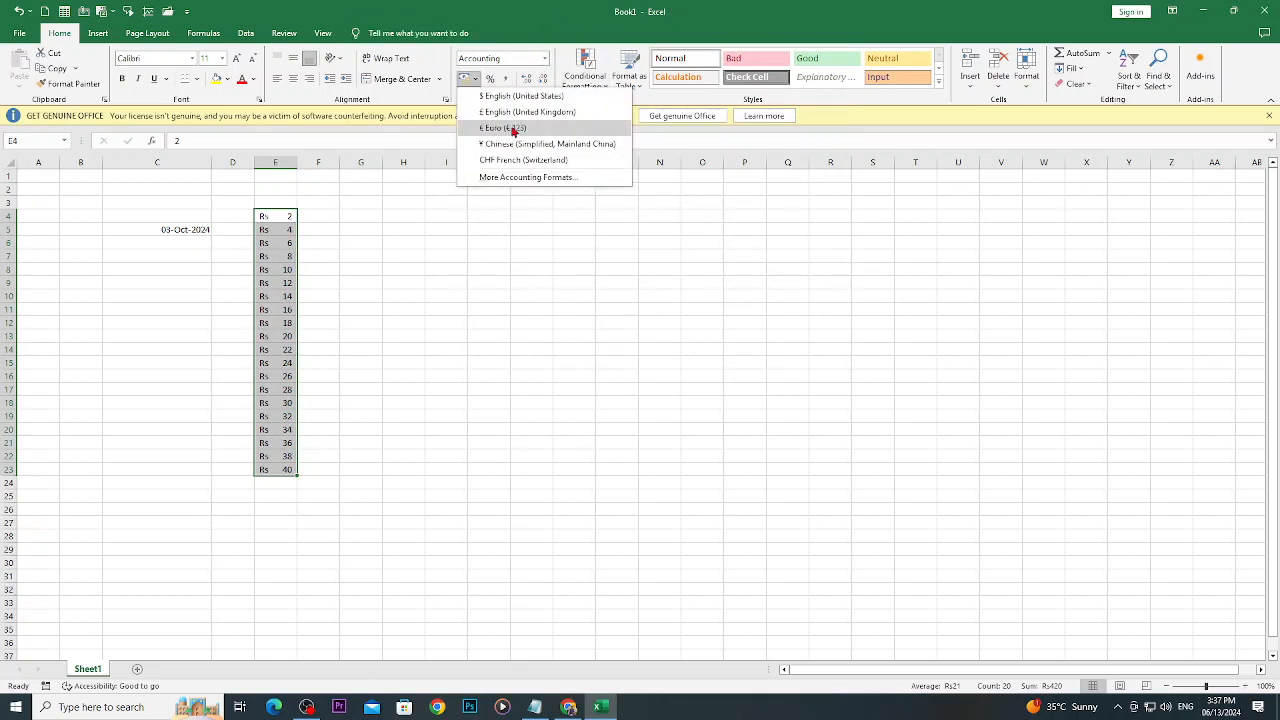
pyautogui.click(497, 130)
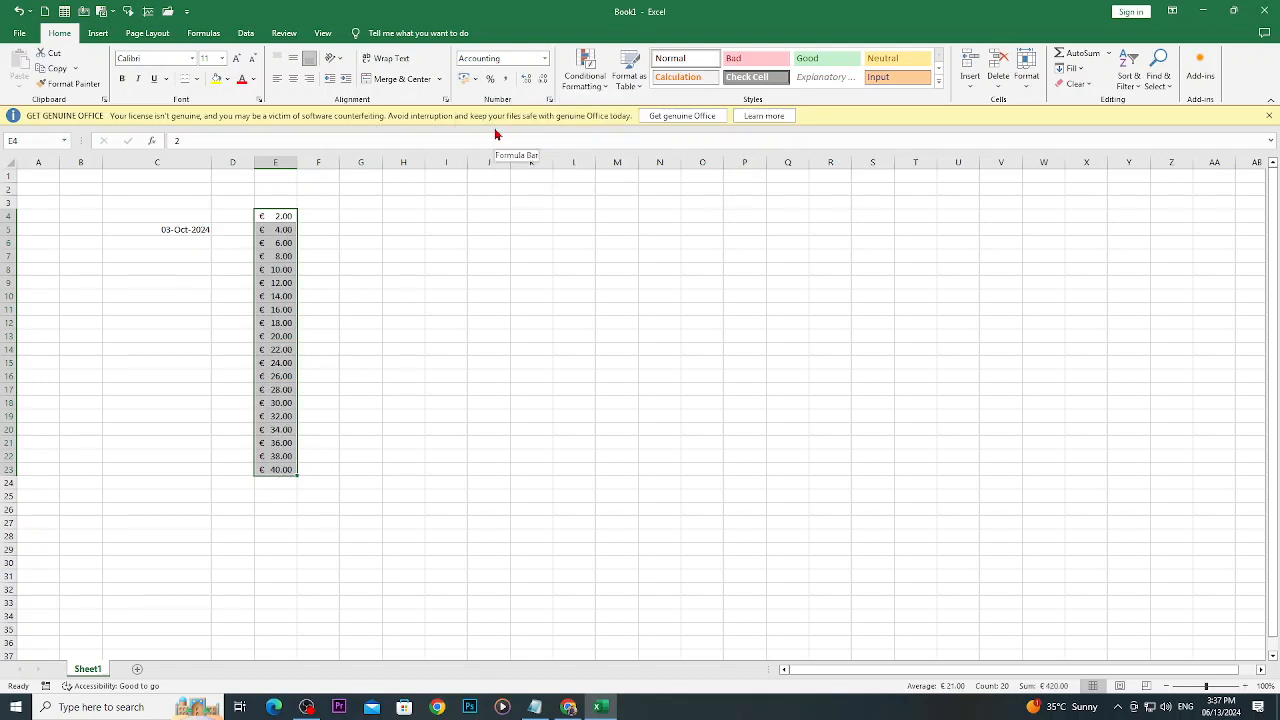
pyautogui.click(541, 84)
pyautogui.click(541, 84)
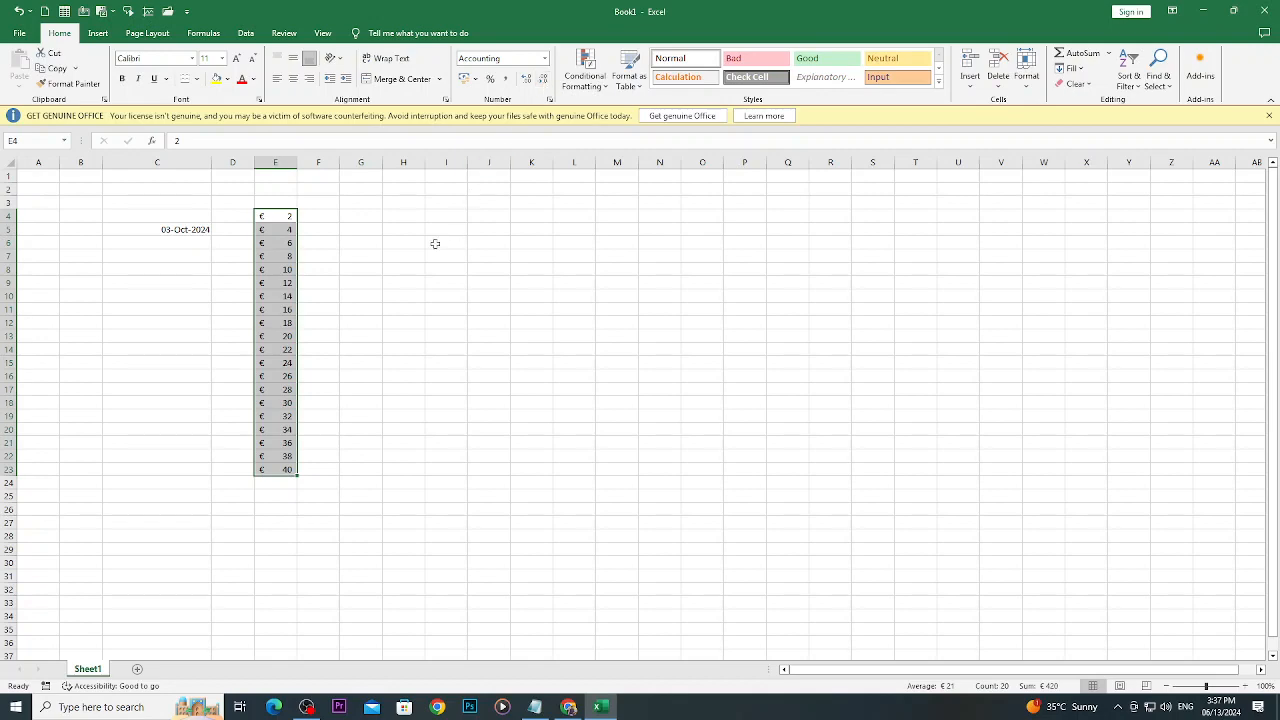
# - Delete the values in E19:E23
pyautogui.keyDown('ctrl'); pyautogui.scroll(5, 400, 248); pyautogui.keyUp('ctrl')
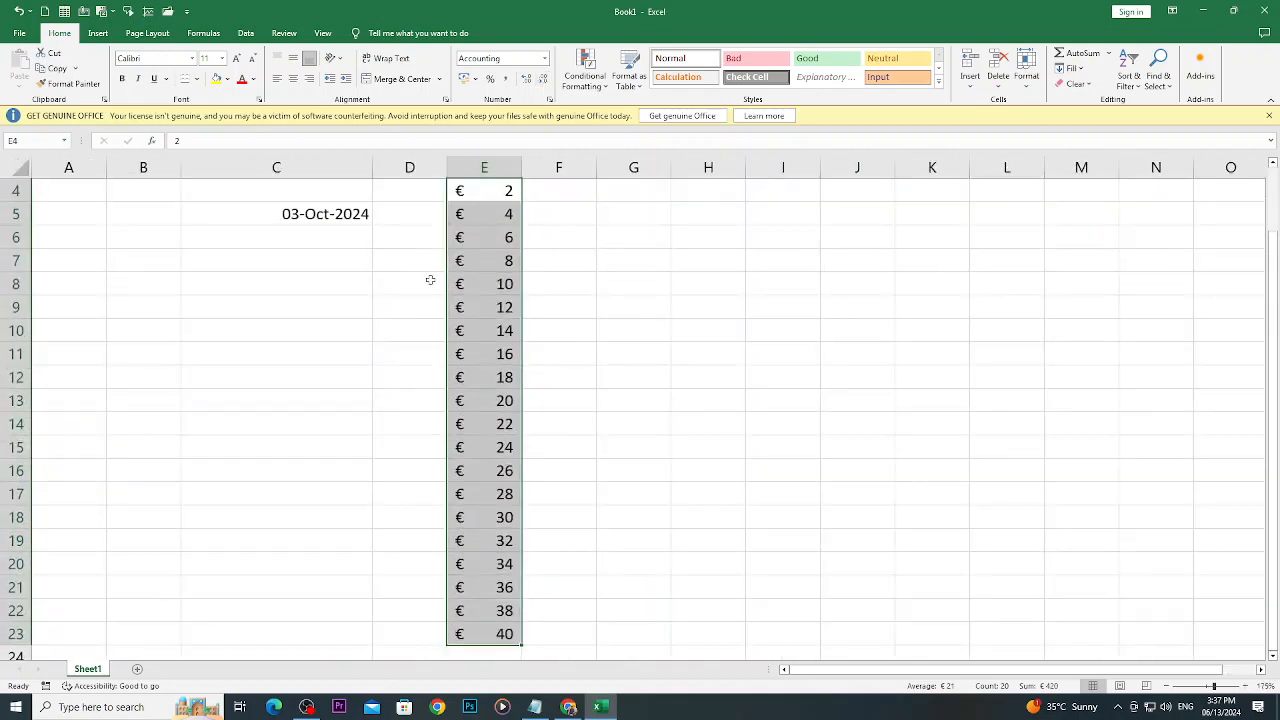
pyautogui.scroll(1, 428, 280)
pyautogui.click(695, 283)
pyautogui.moveTo(498, 260); pyautogui.dragTo(503, 707)
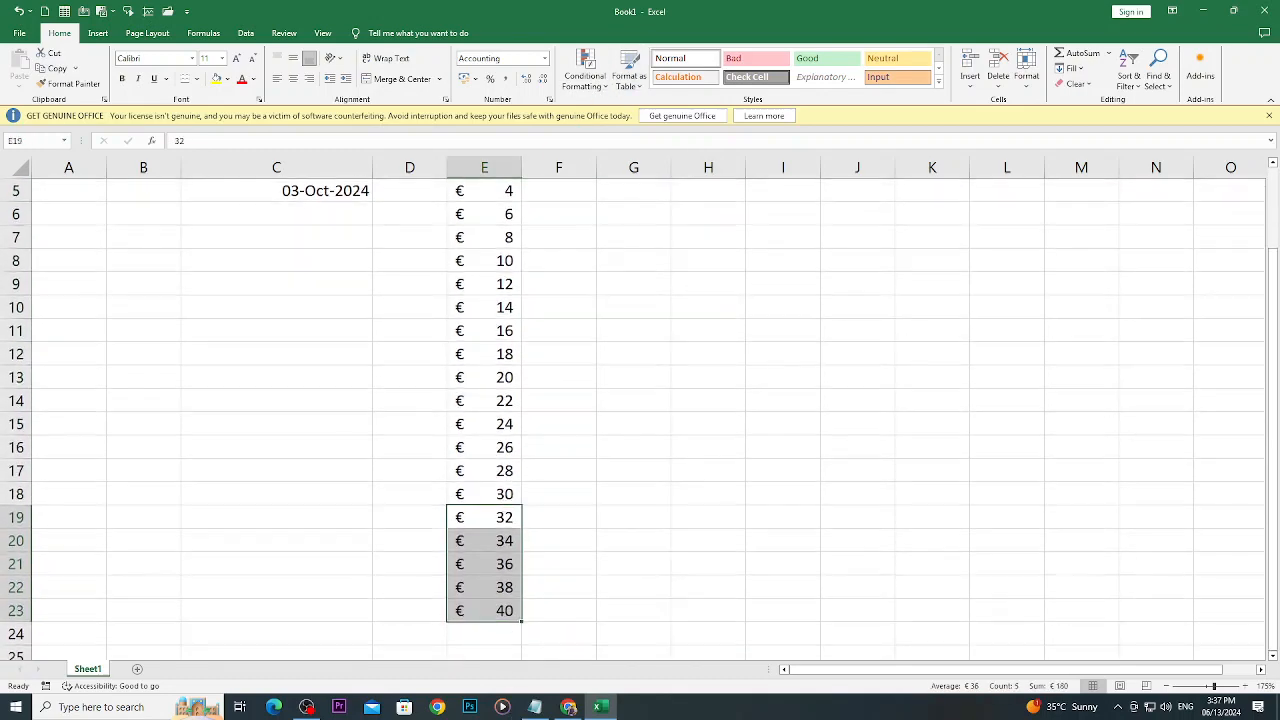
pyautogui.press('Delete')
pyautogui.scroll(2, 548, 447)
# - Select the remaining numbers in E4:E18 and apply the Currency format
pyautogui.moveTo(465, 262); pyautogui.dragTo(485, 588)
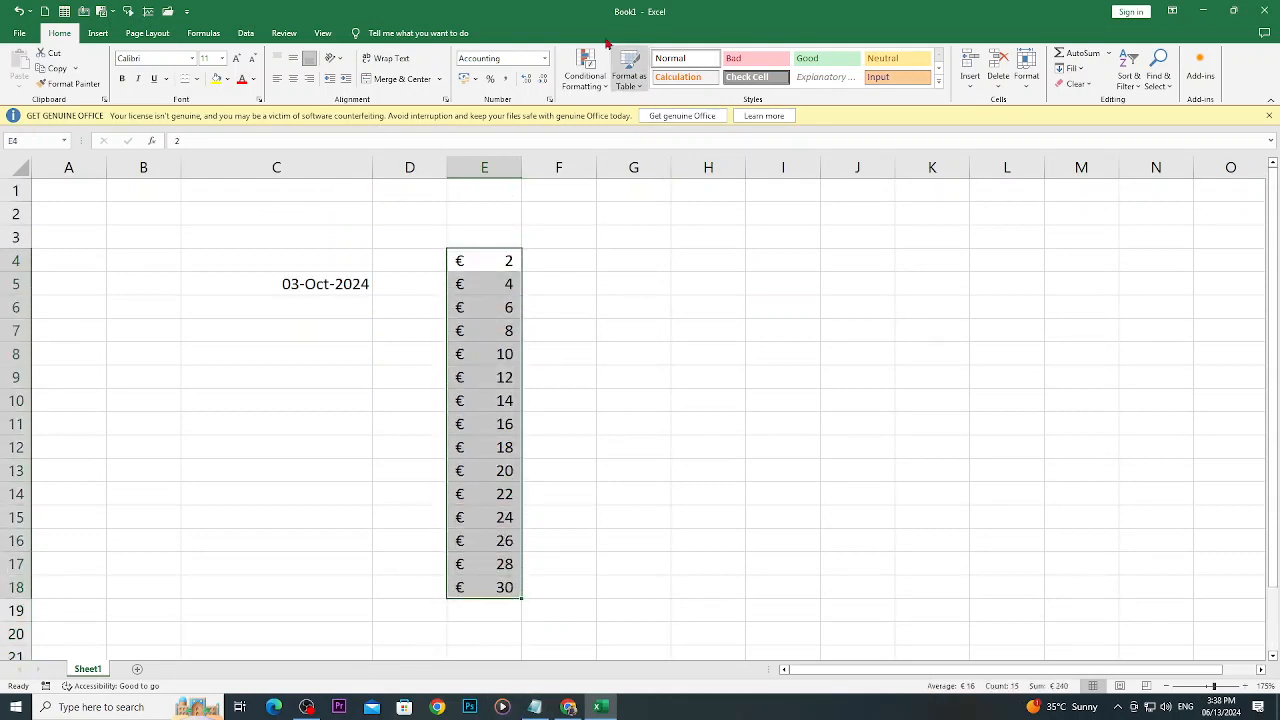
pyautogui.click(545, 60)
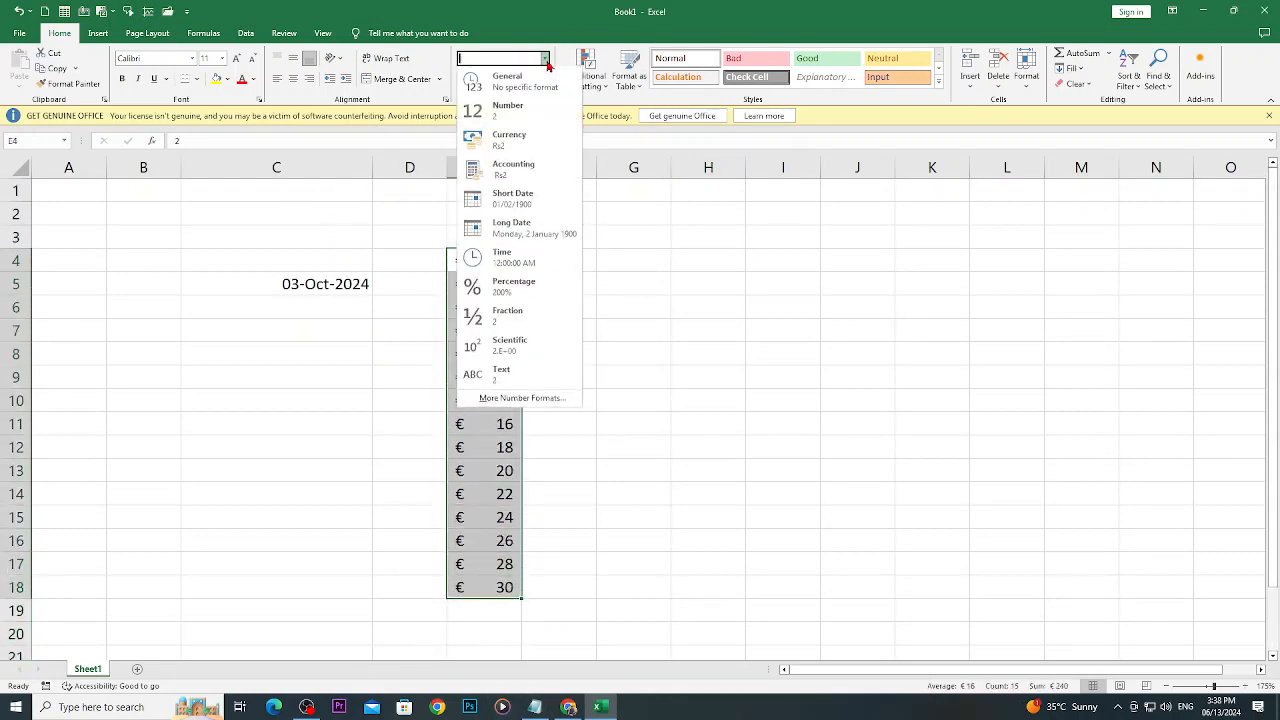
pyautogui.click(521, 142)
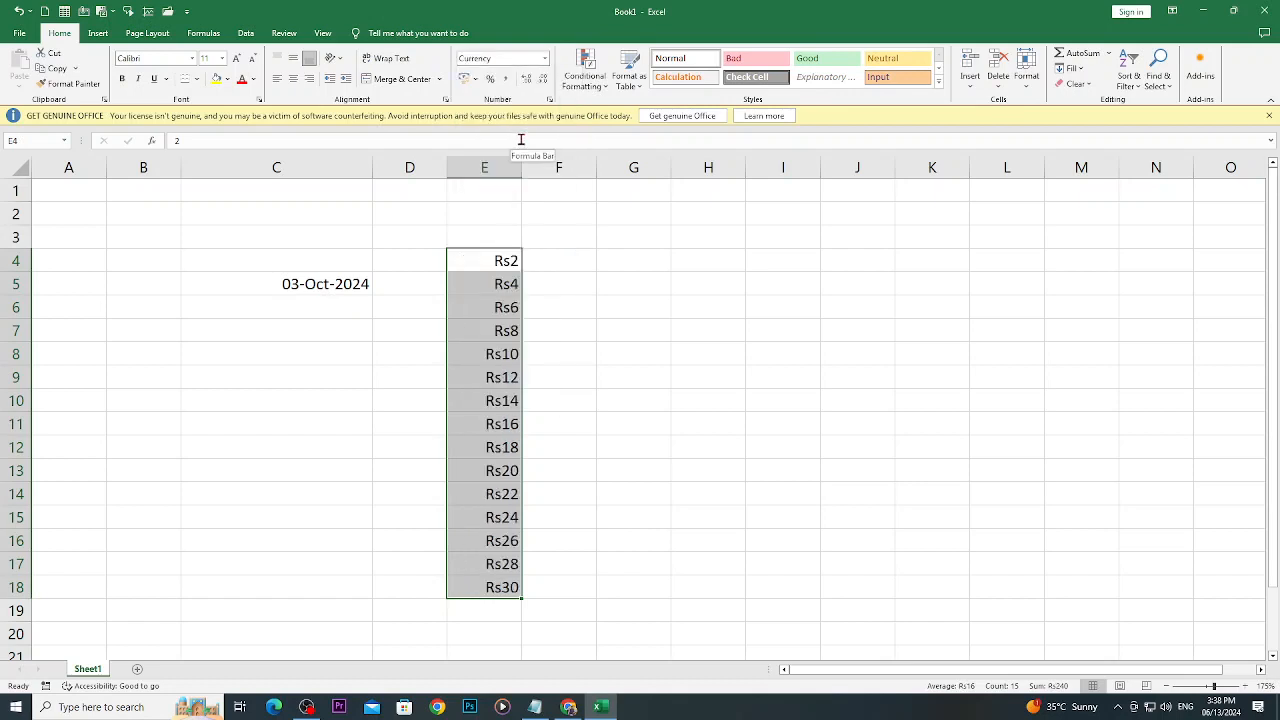
# - Format E4:E18 as Percentage, and reset the range to the General format
pyautogui.click(546, 61)
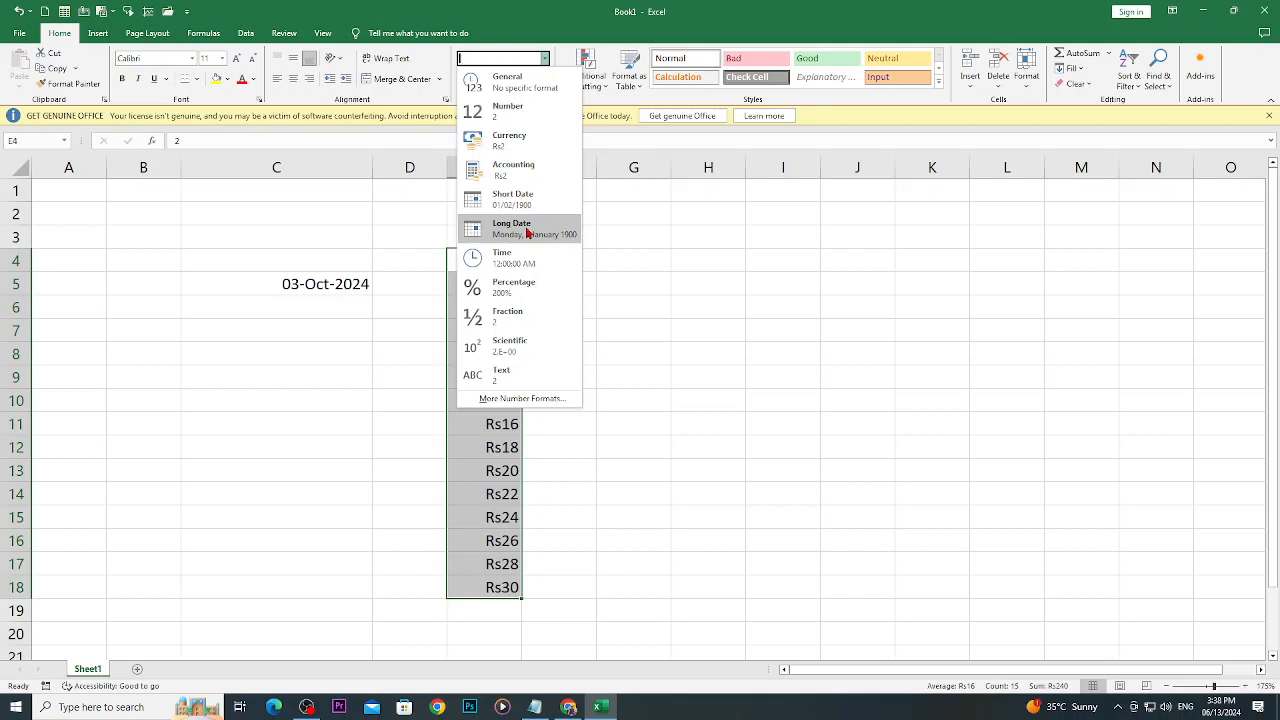
pyautogui.click(535, 290)
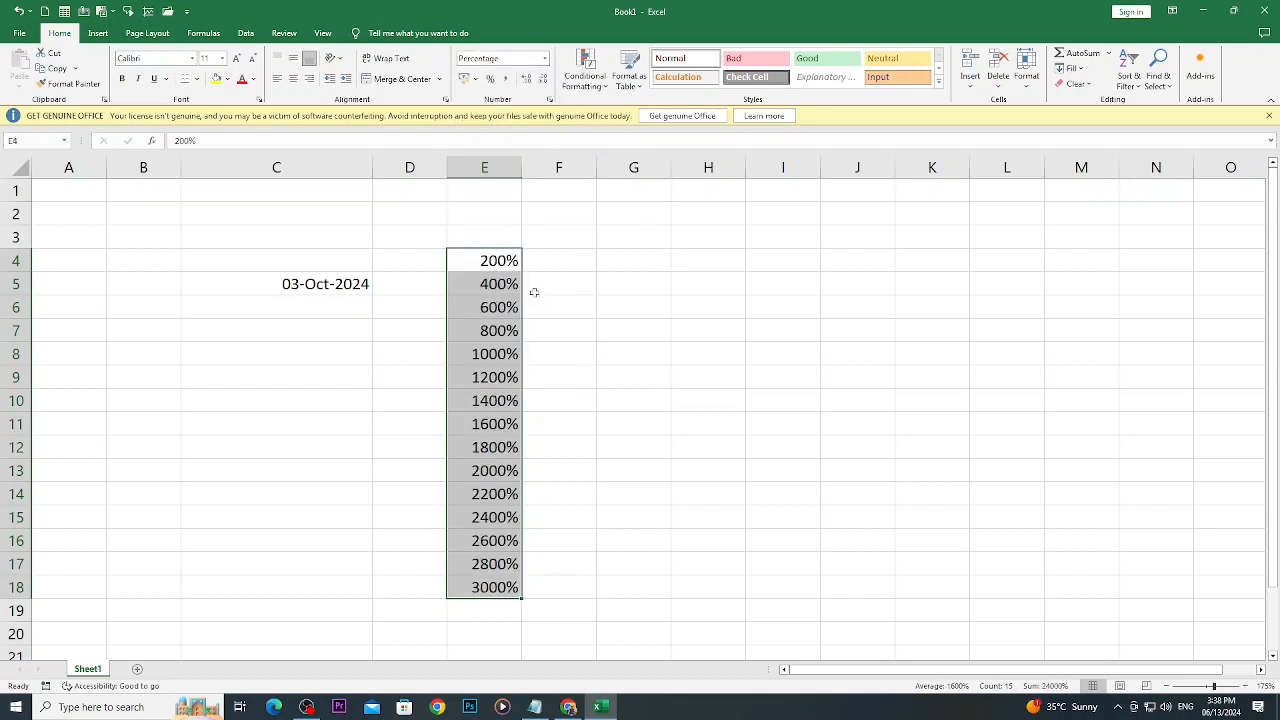
pyautogui.click(545, 58)
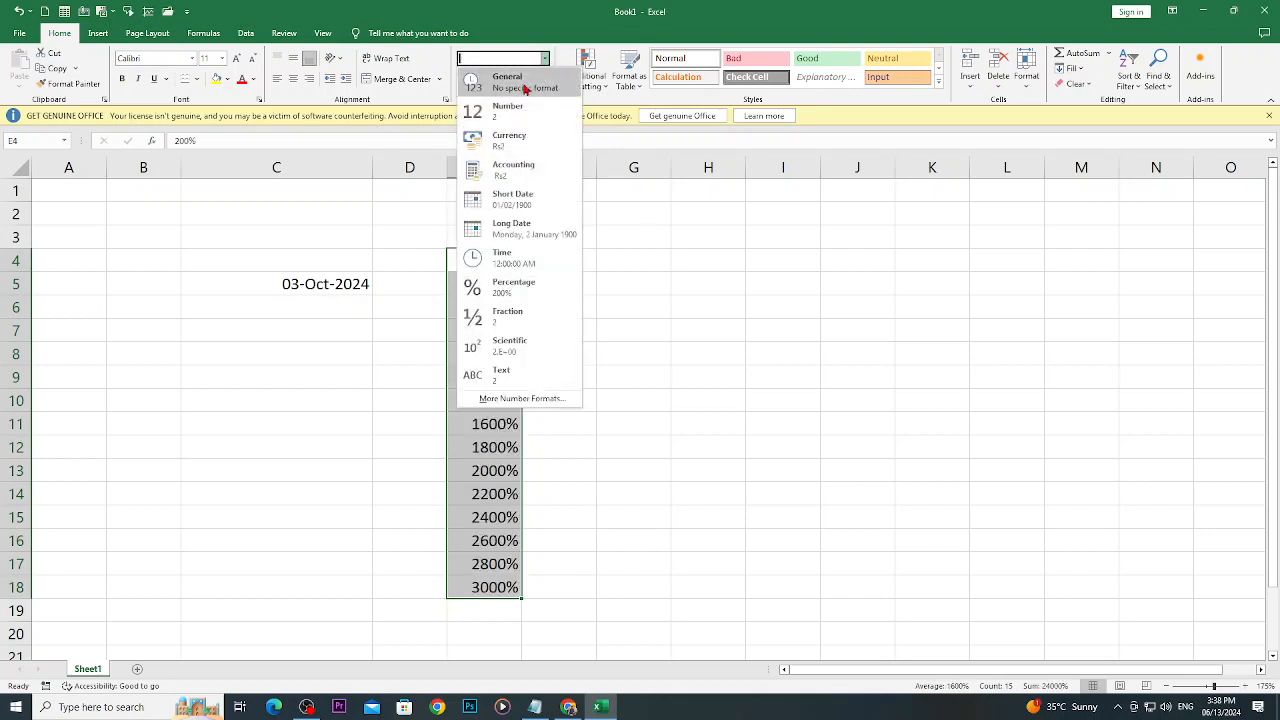
pyautogui.click(517, 95)
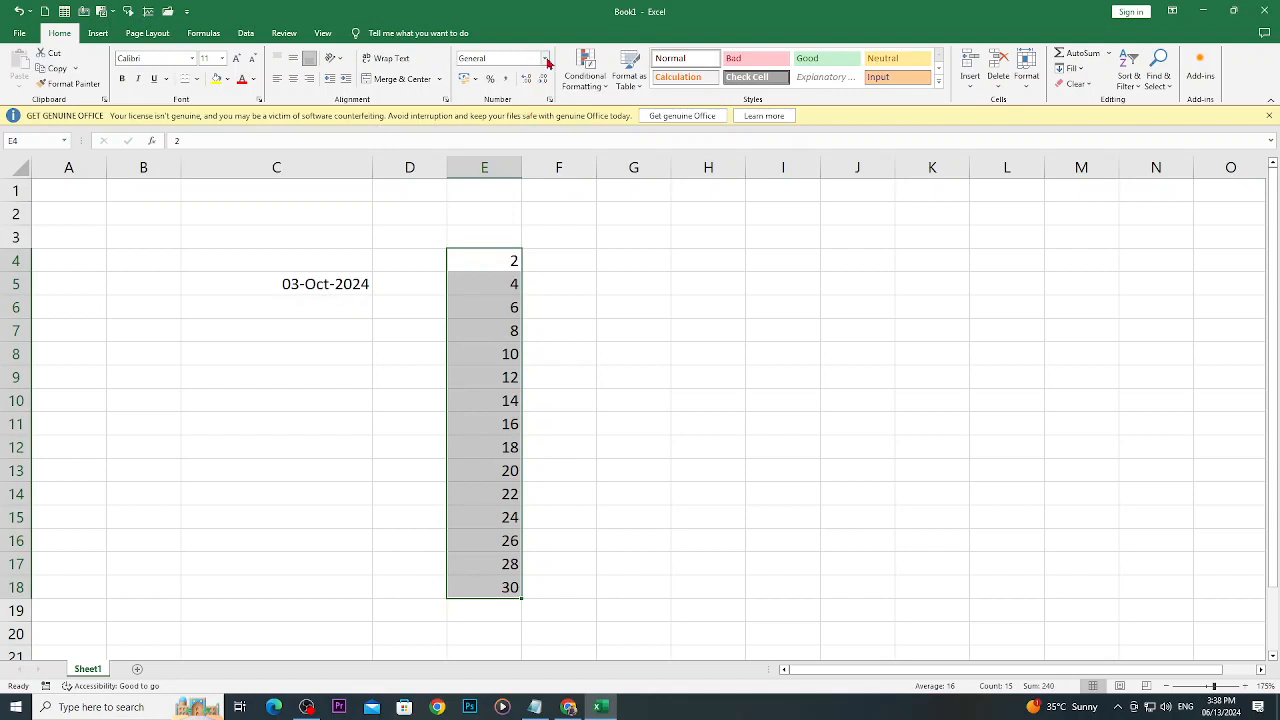
# - Apply the Currency format to E4:E18 and switch it to the US dollar accounting format
pyautogui.click(546, 59)
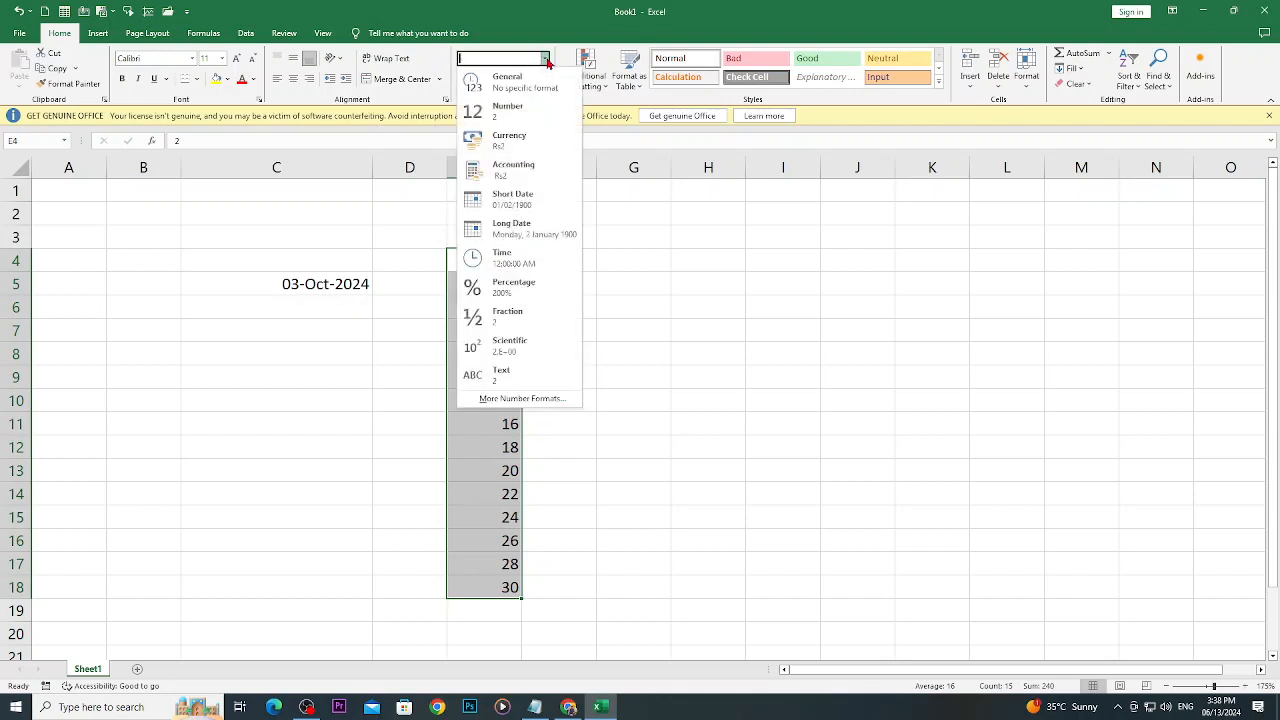
pyautogui.click(509, 141)
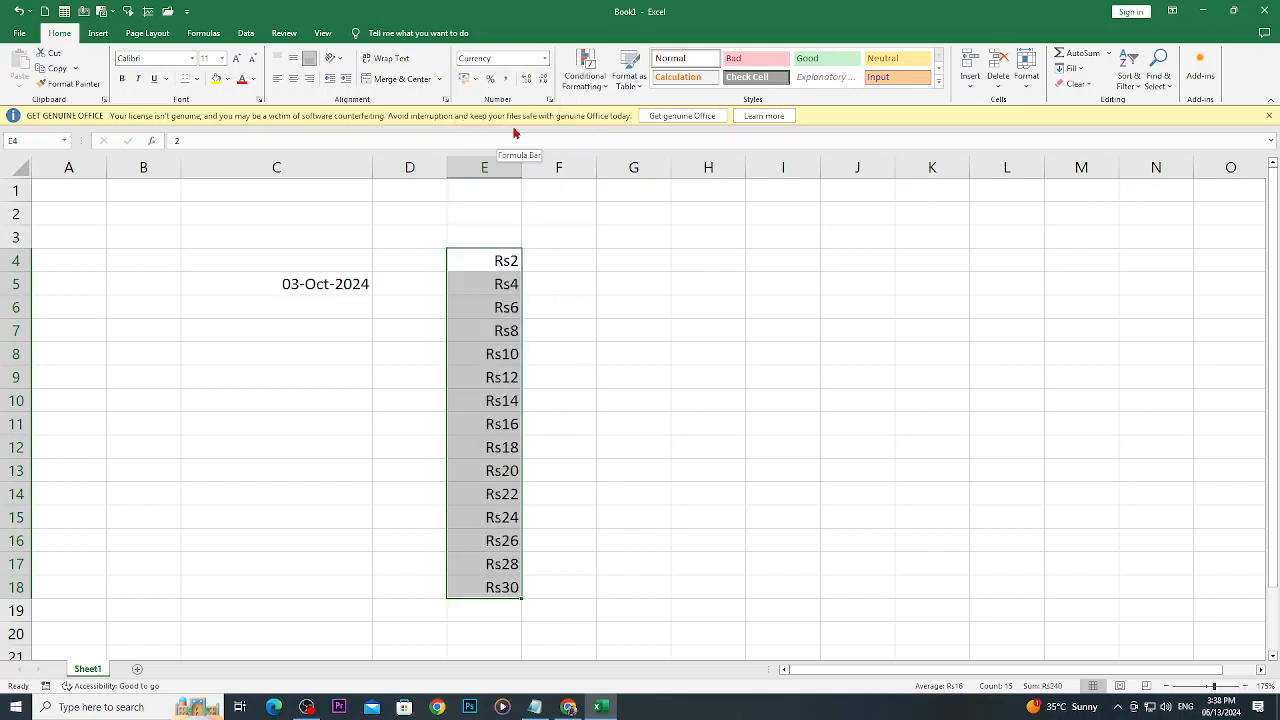
pyautogui.click(477, 80)
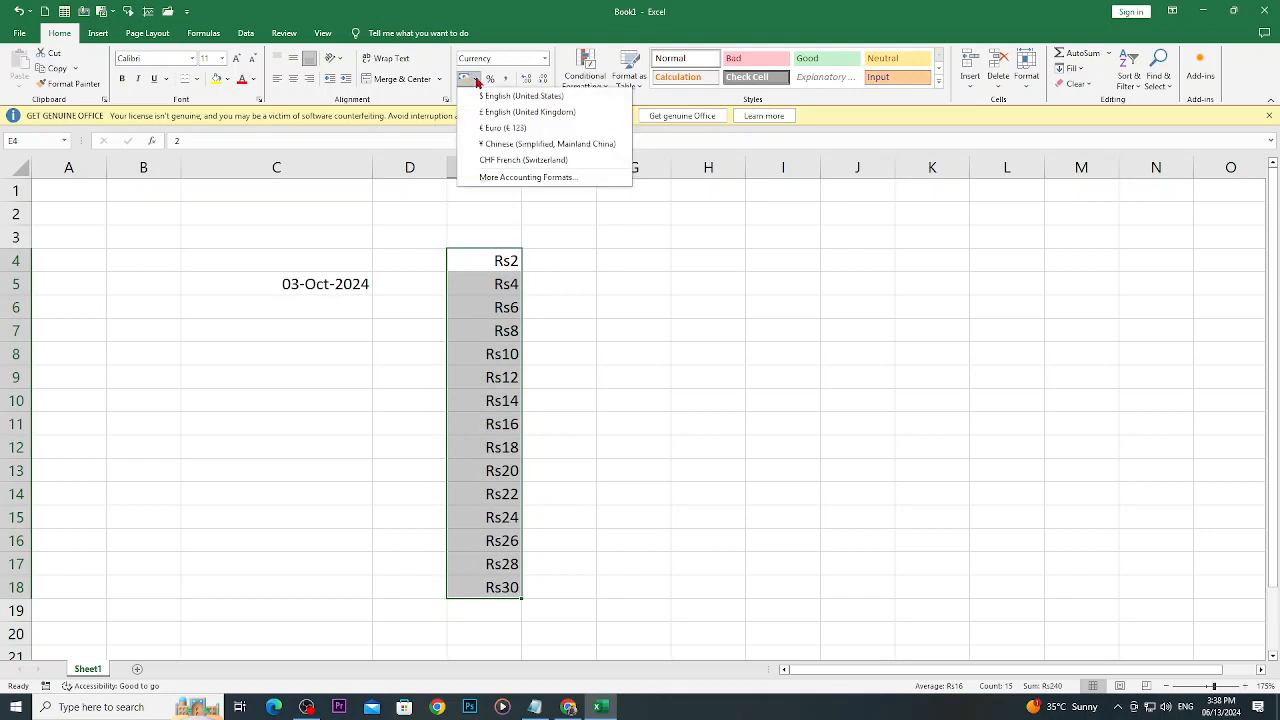
pyautogui.click(489, 96)
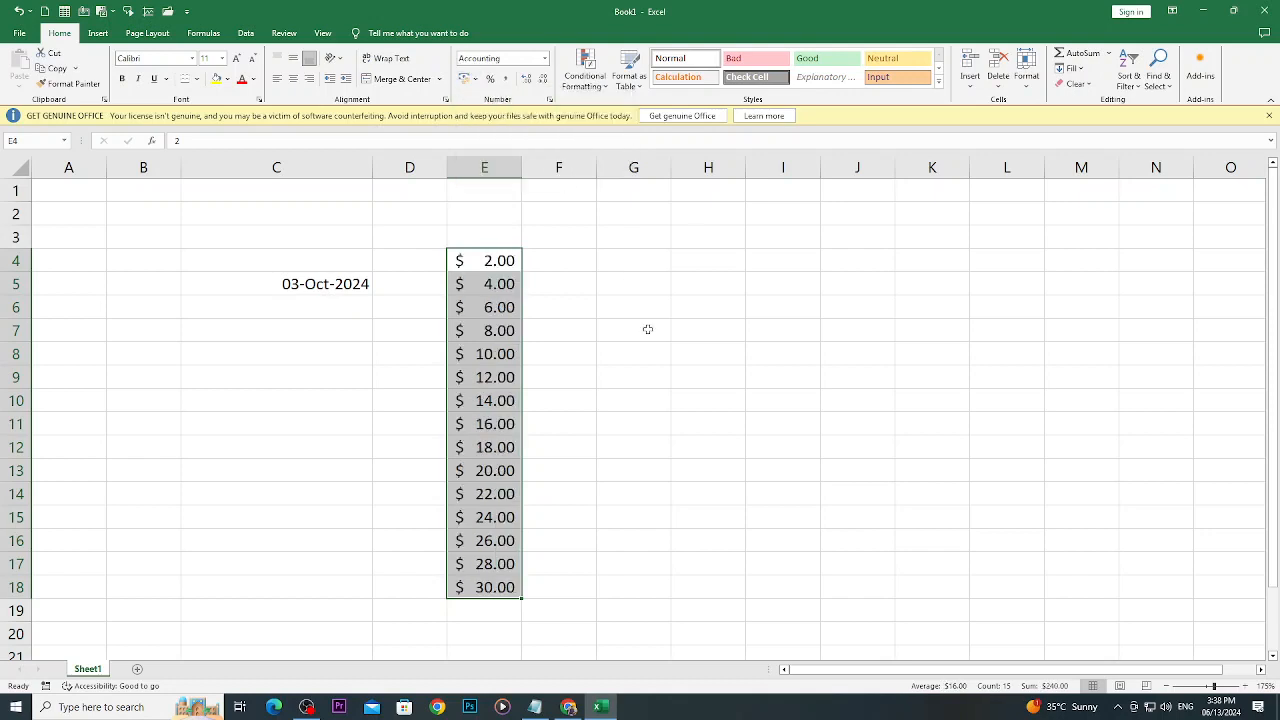
# - Apply the Euro accounting format to E4:E18 and look over the other accounting currency options
pyautogui.click(476, 80)
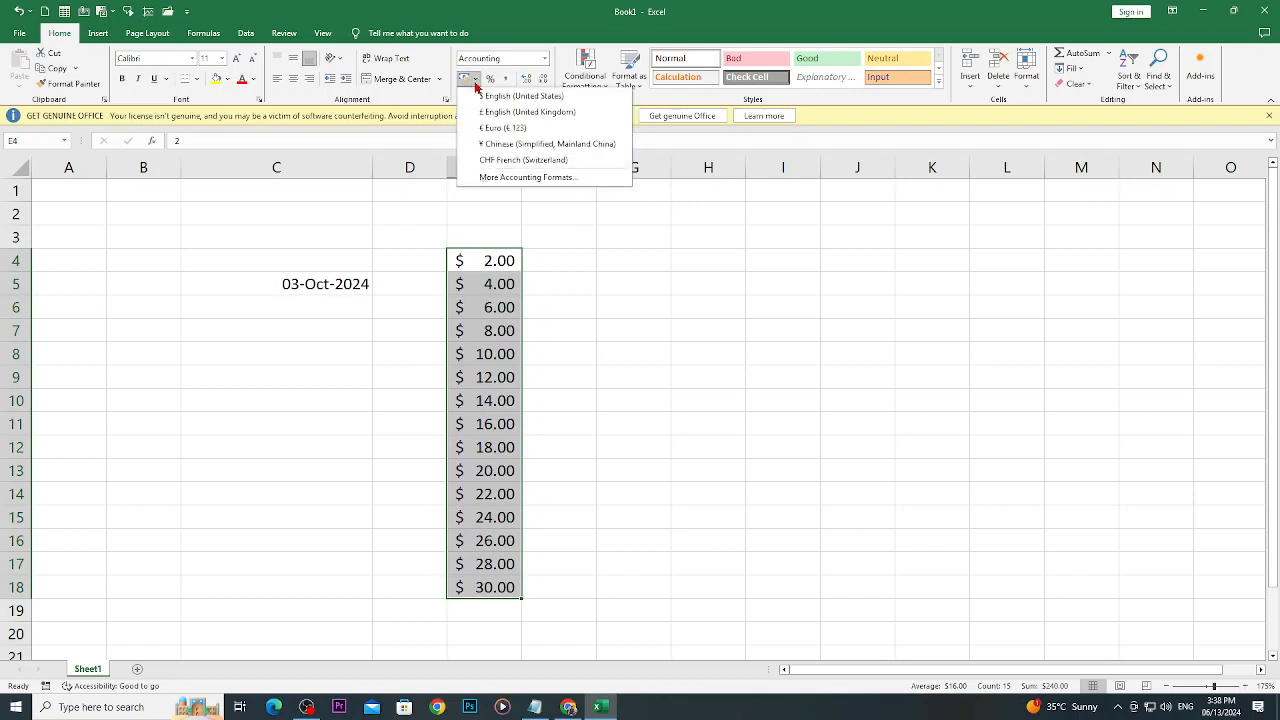
pyautogui.click(510, 129)
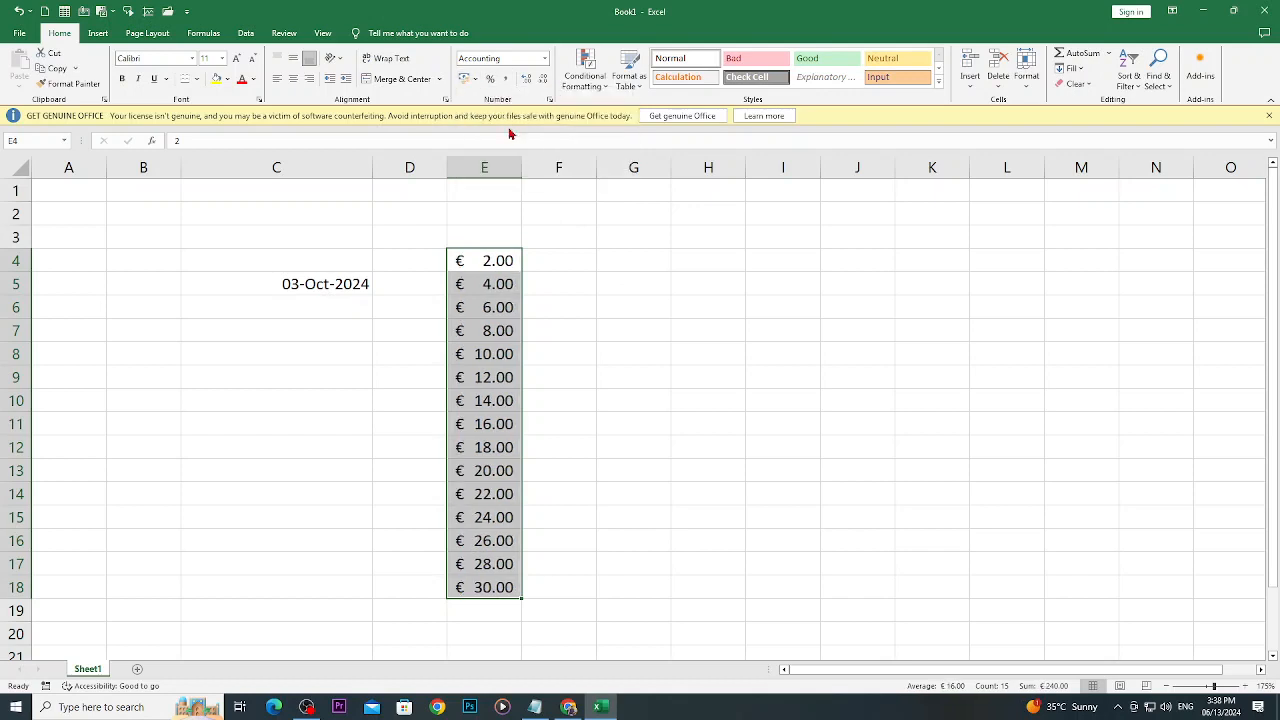
pyautogui.click(477, 79)
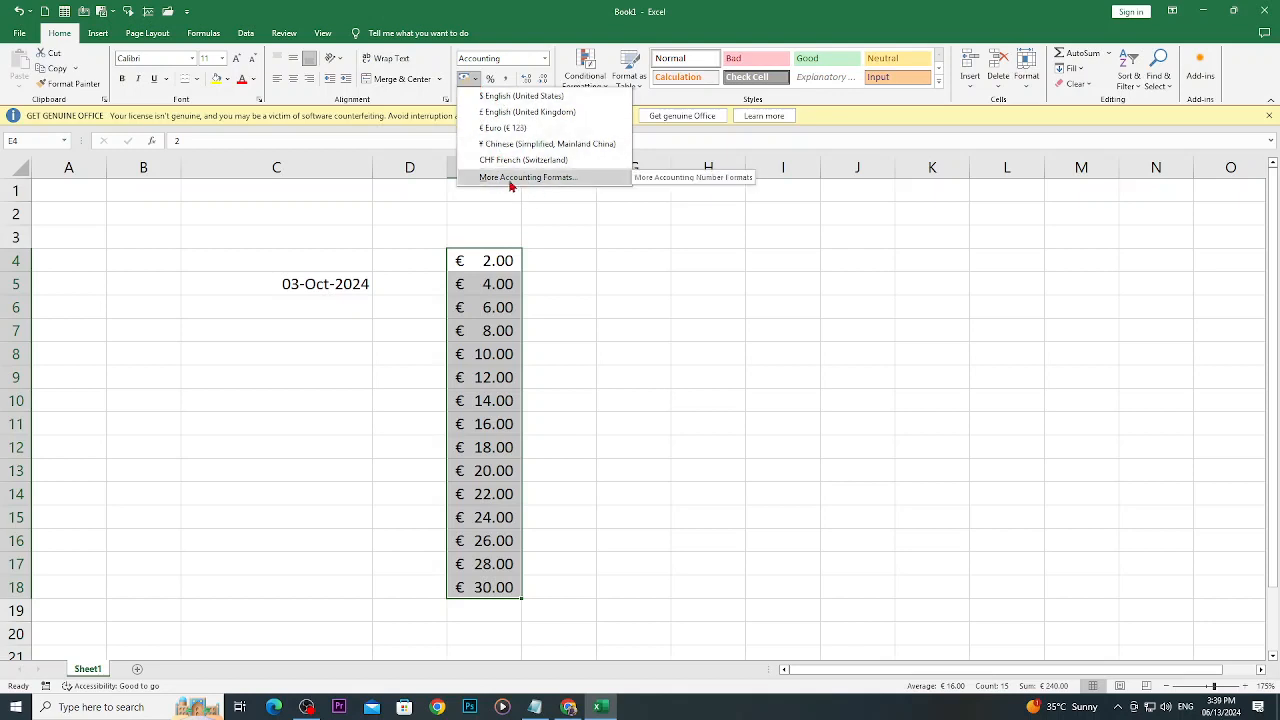
pyautogui.click(556, 215)
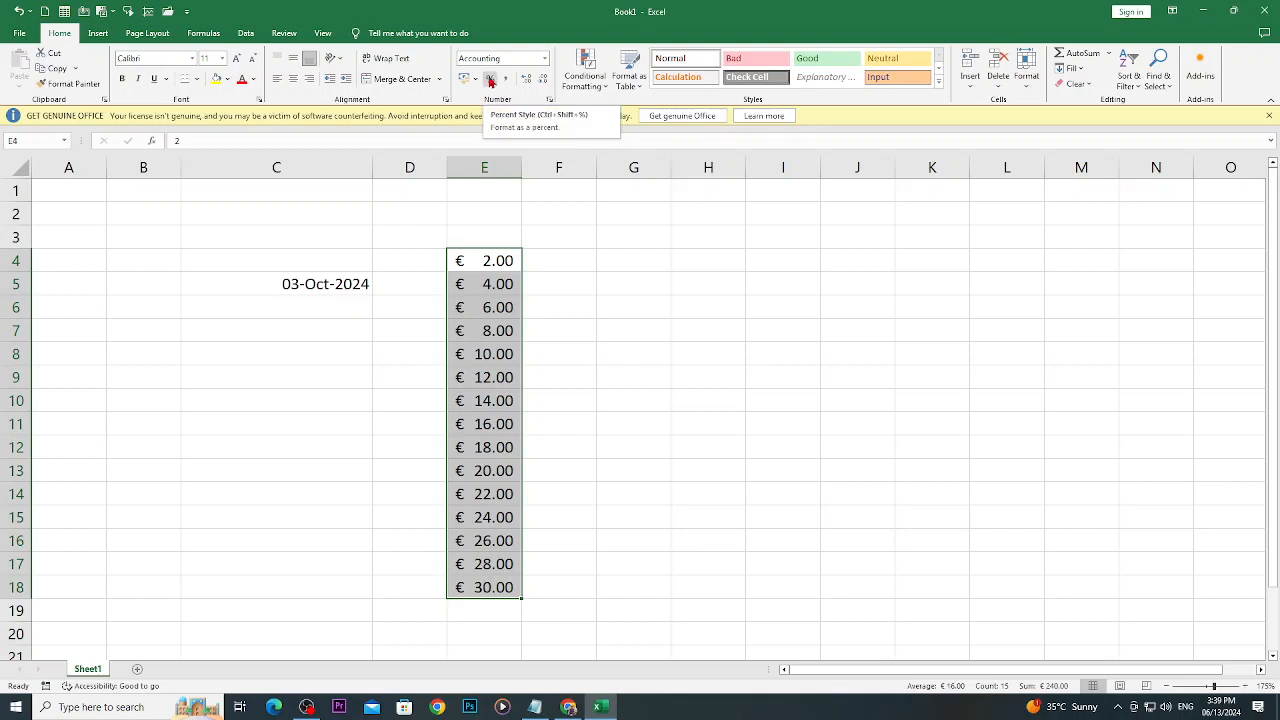
# - Format E4:E18 with the Percent style and switch the range to the Comma style
pyautogui.click(546, 60)
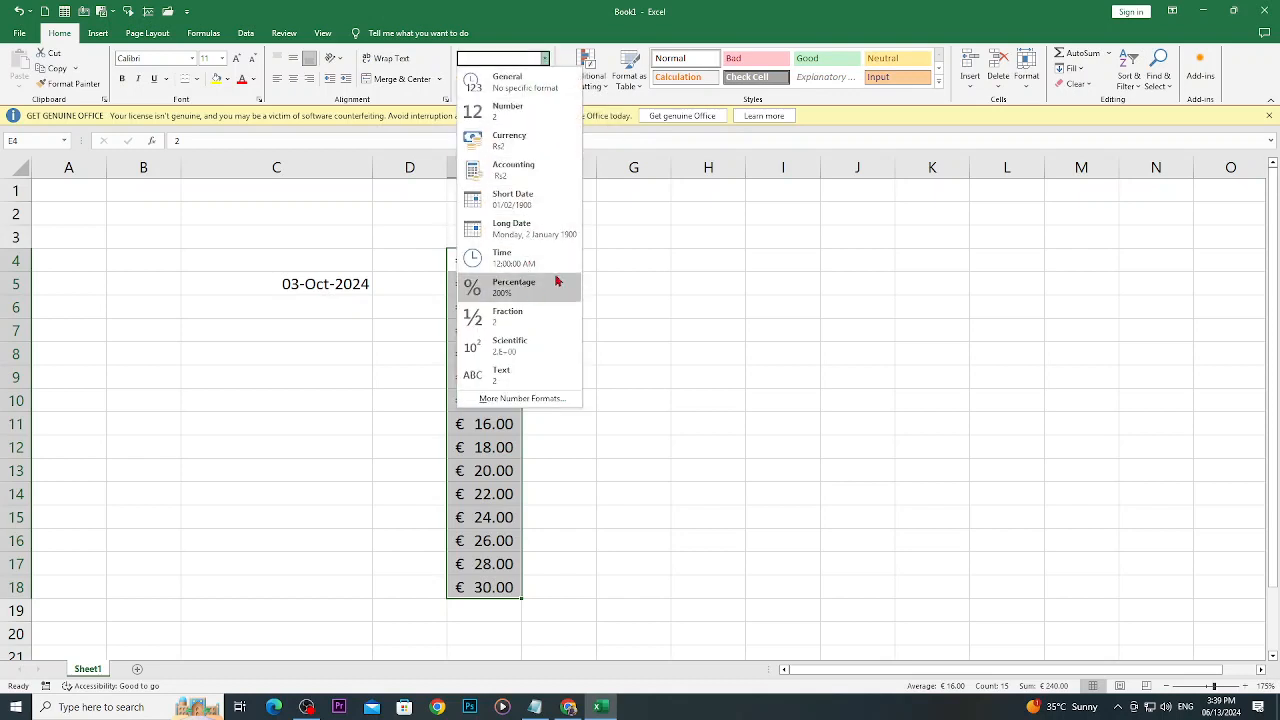
pyautogui.click(628, 253)
pyautogui.click(495, 84)
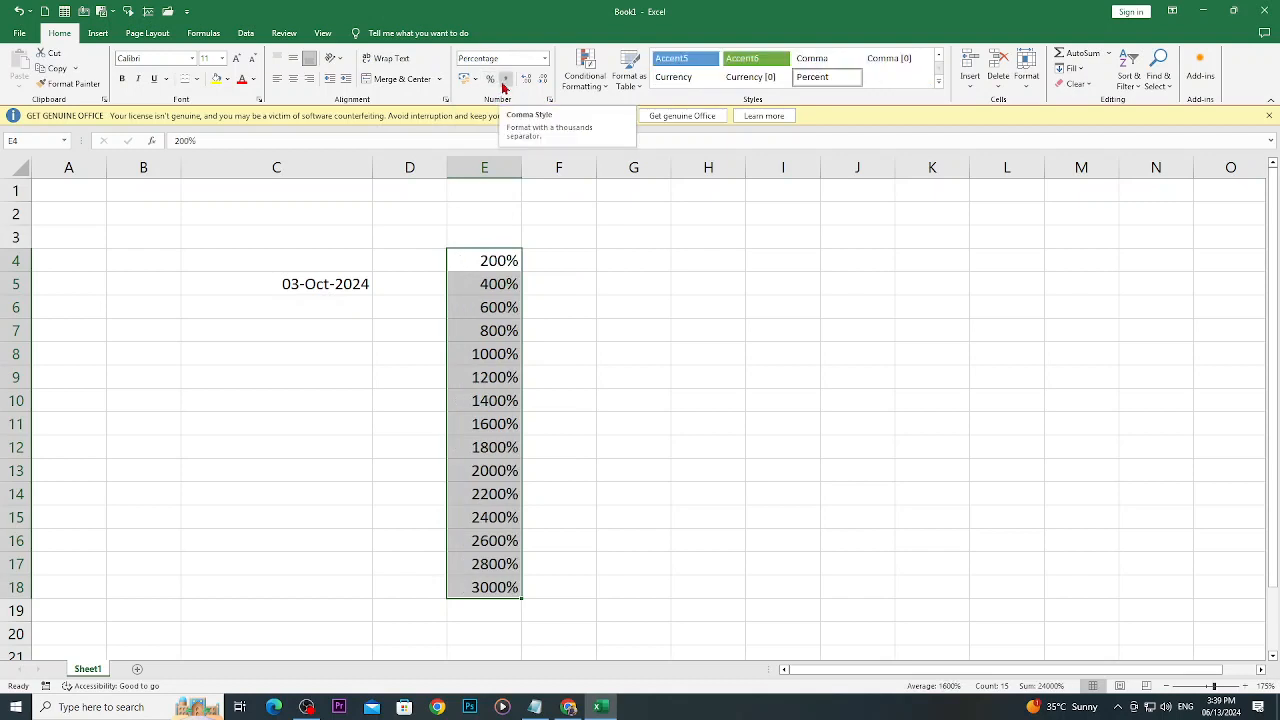
pyautogui.click(503, 84)
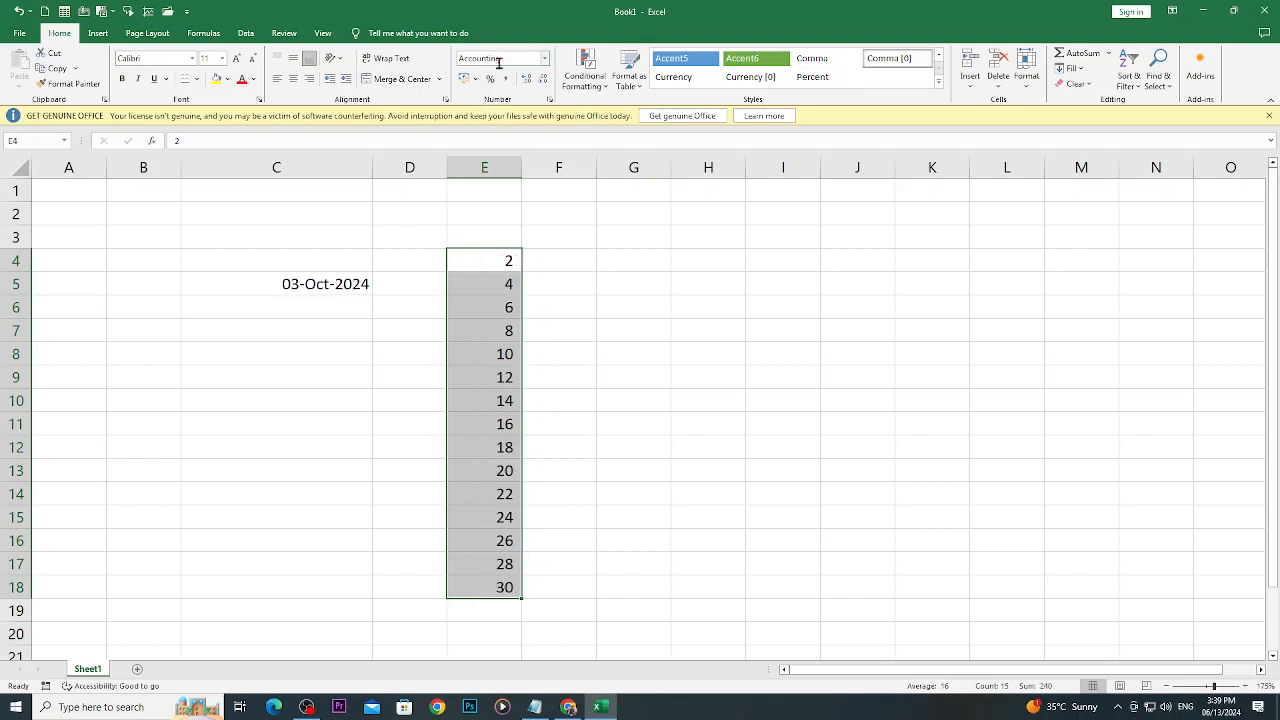
# - Enter 10000 in cell H4 and 20000 in cell H5
pyautogui.click(686, 268)
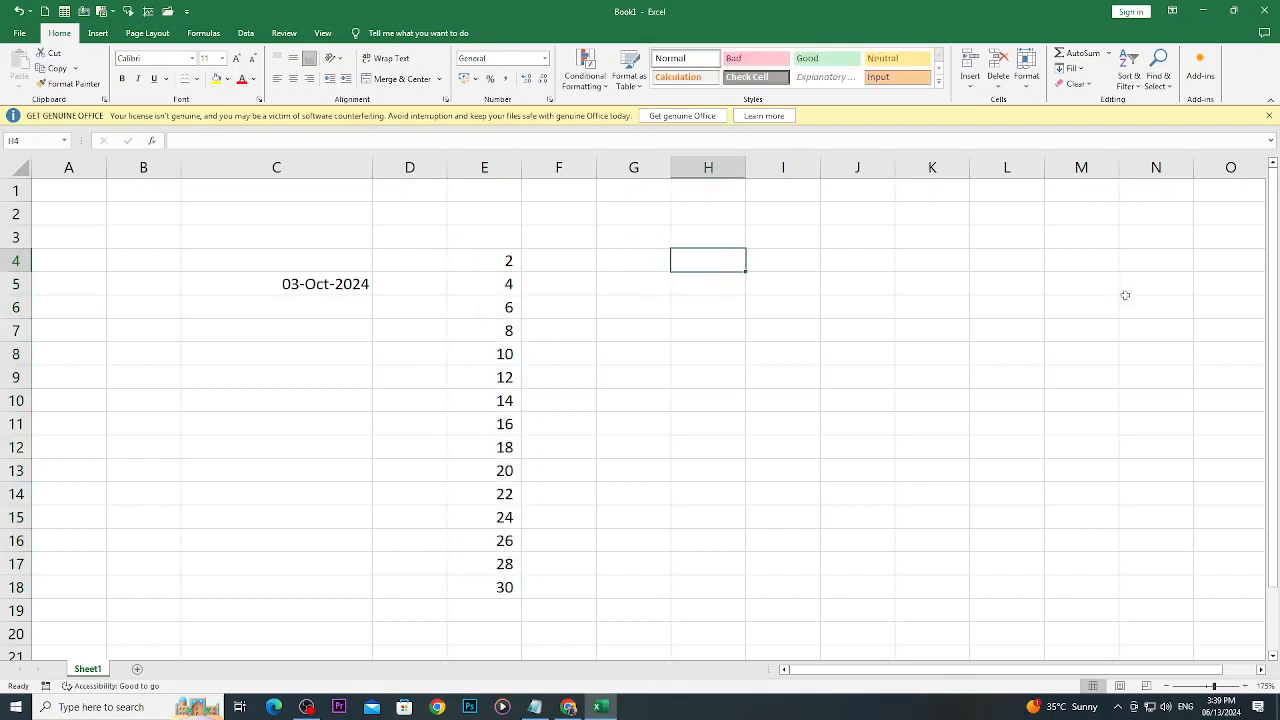
pyautogui.write('10000')
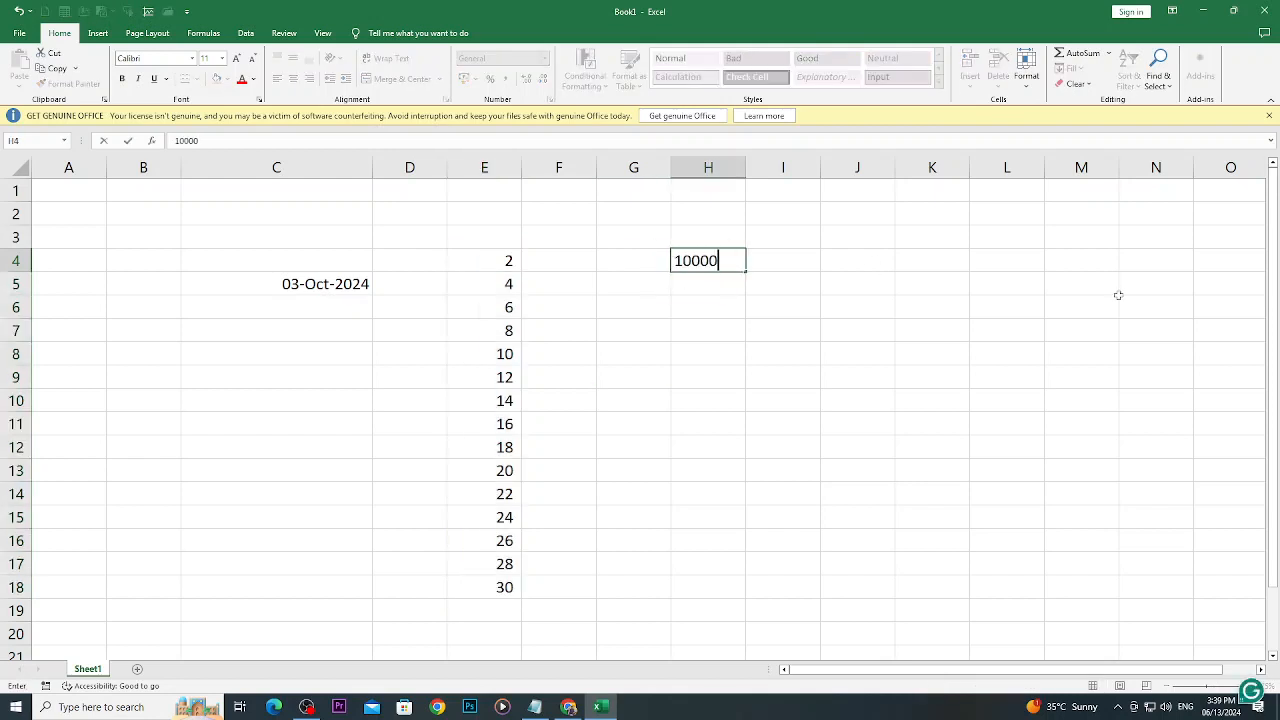
pyautogui.press('Return')
pyautogui.write('20000')
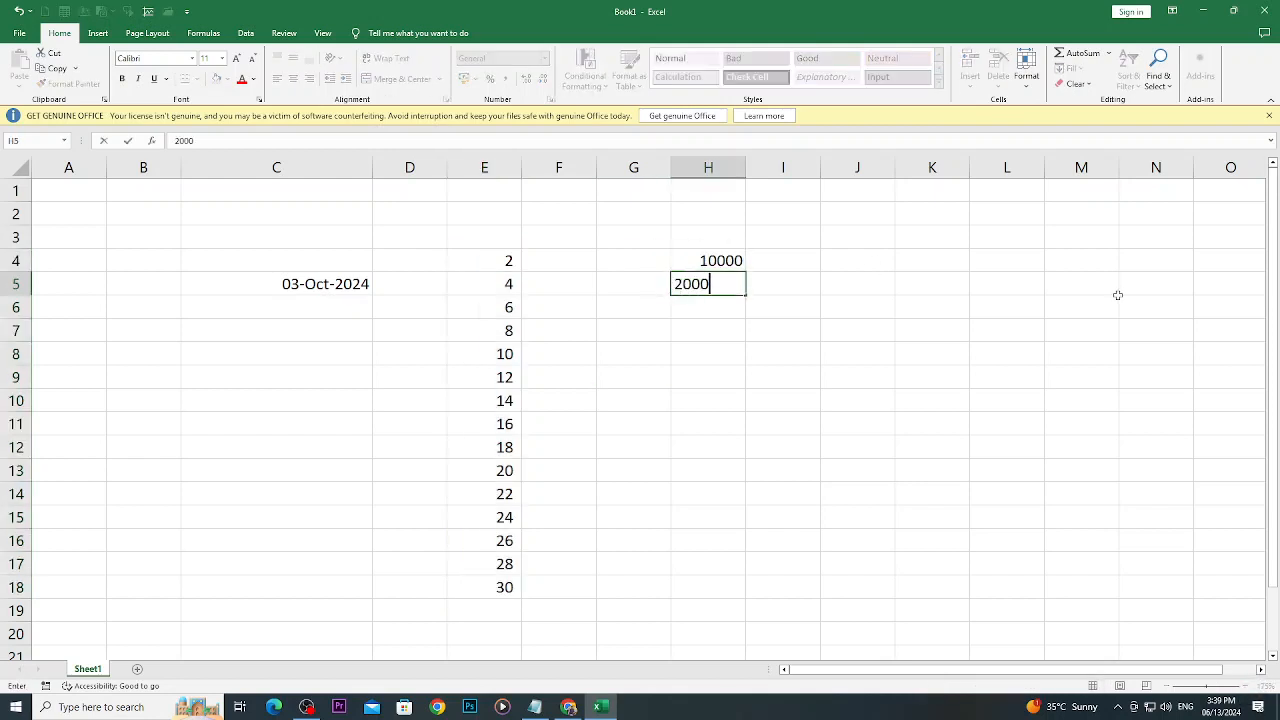
pyautogui.hotkey('ctrl', 'Return')
# - Apply the Comma style to H4:H5 and look over the other available number formats
pyautogui.press('Up')
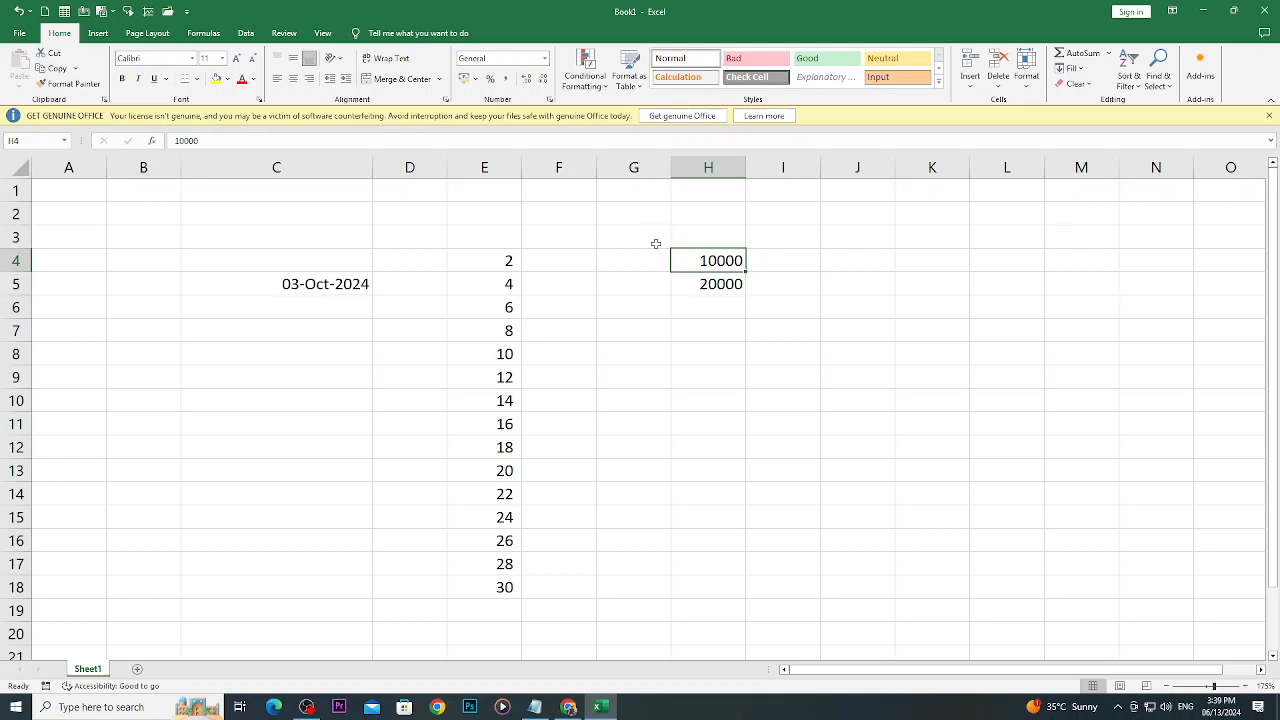
pyautogui.moveTo(700, 256); pyautogui.dragTo(708, 275)
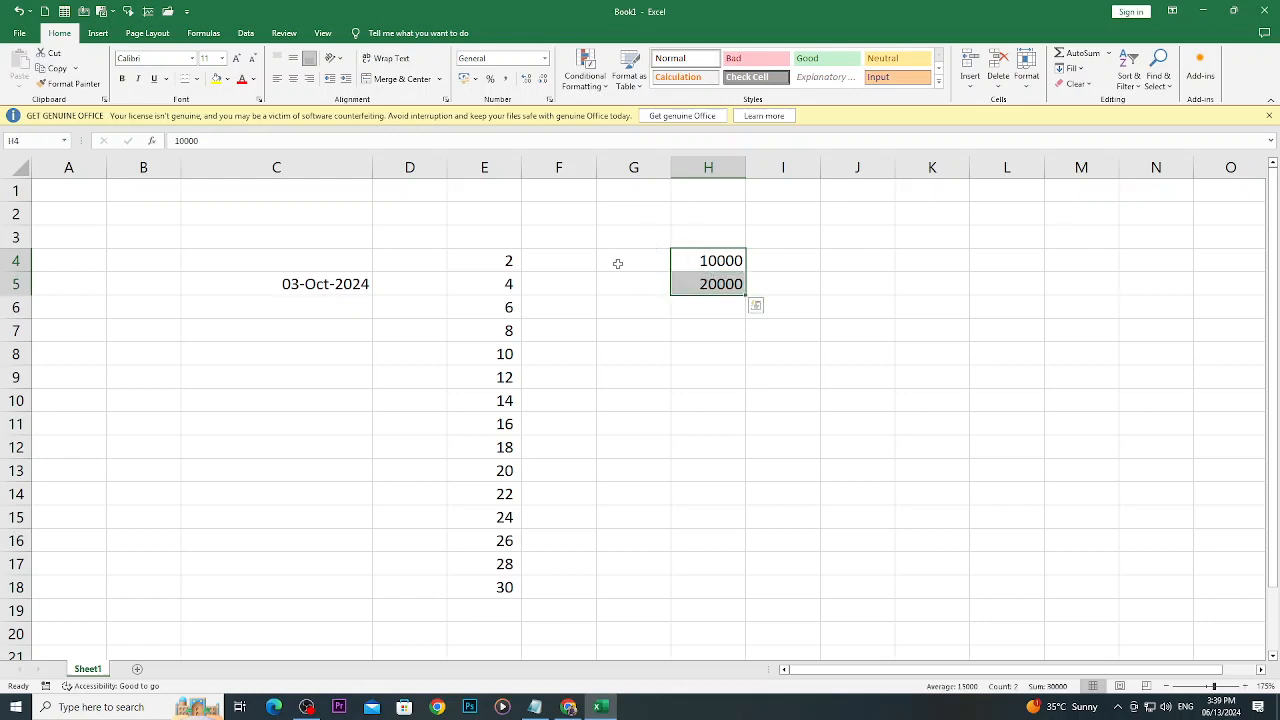
pyautogui.click(504, 82)
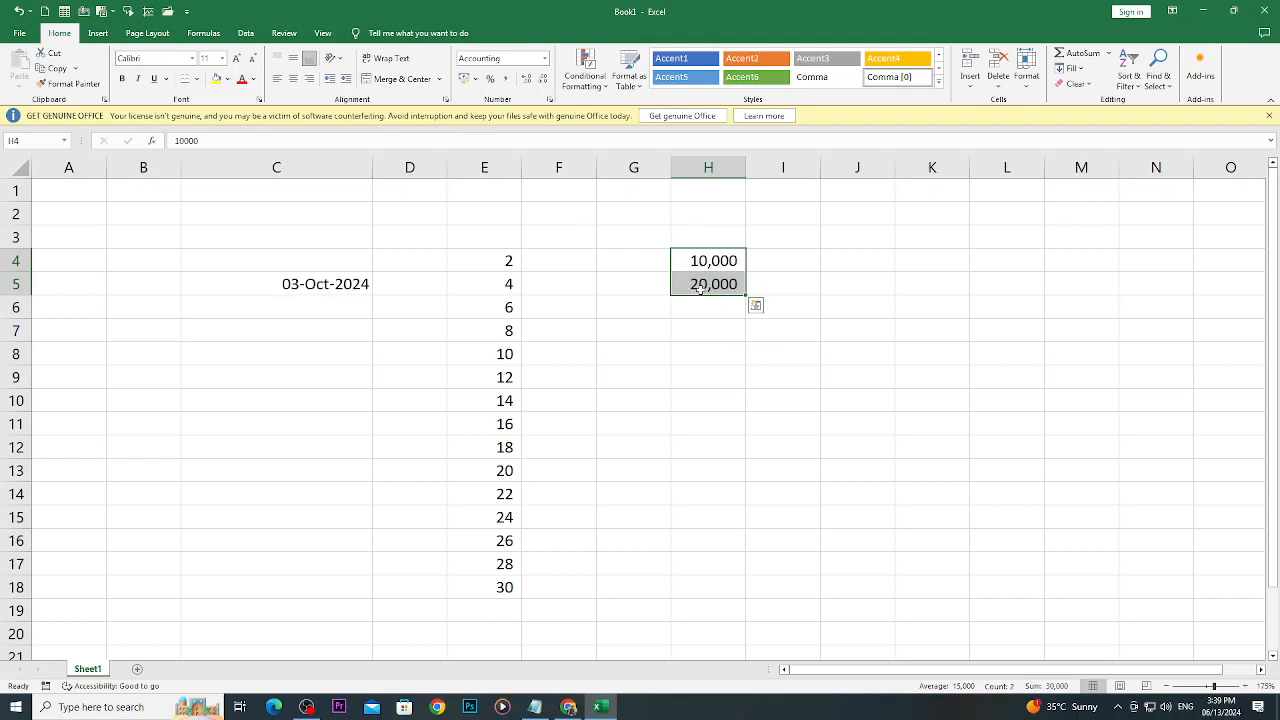
pyautogui.click(543, 59)
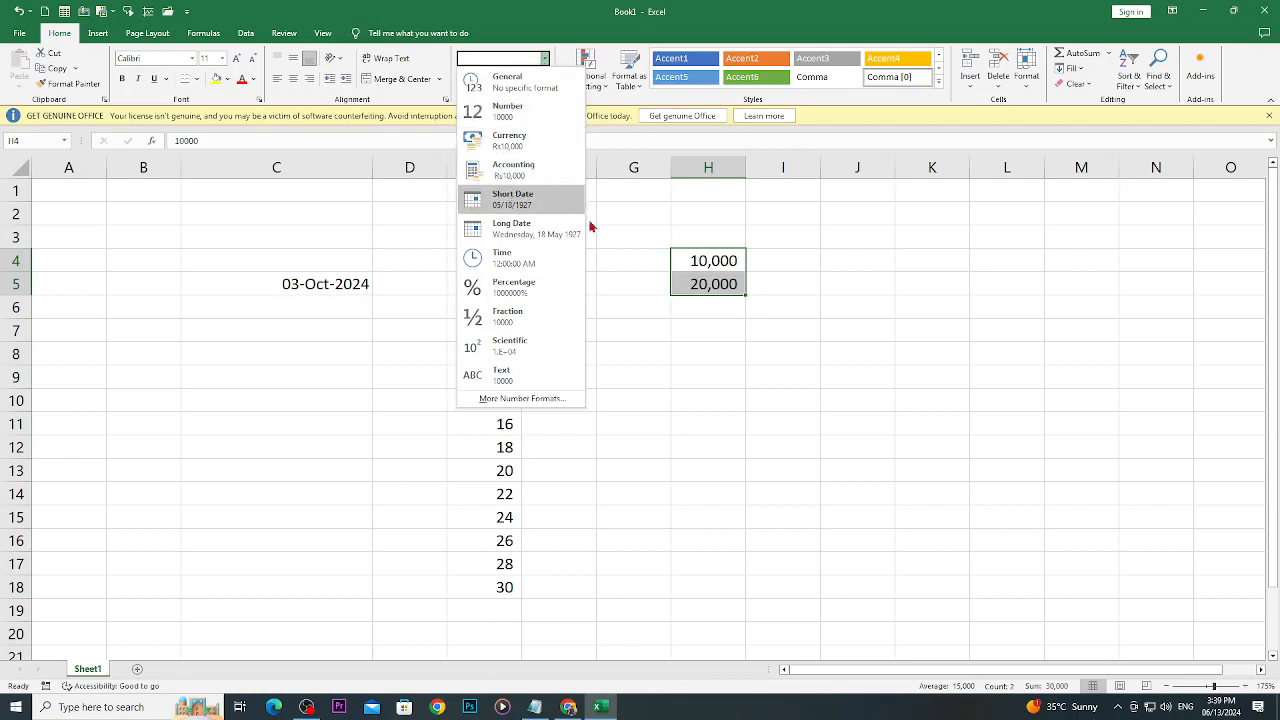
pyautogui.click(443, 291)
# - Clear the date from cell C5 and enter the date 3/02/2024 in cell K4
pyautogui.click(325, 288)
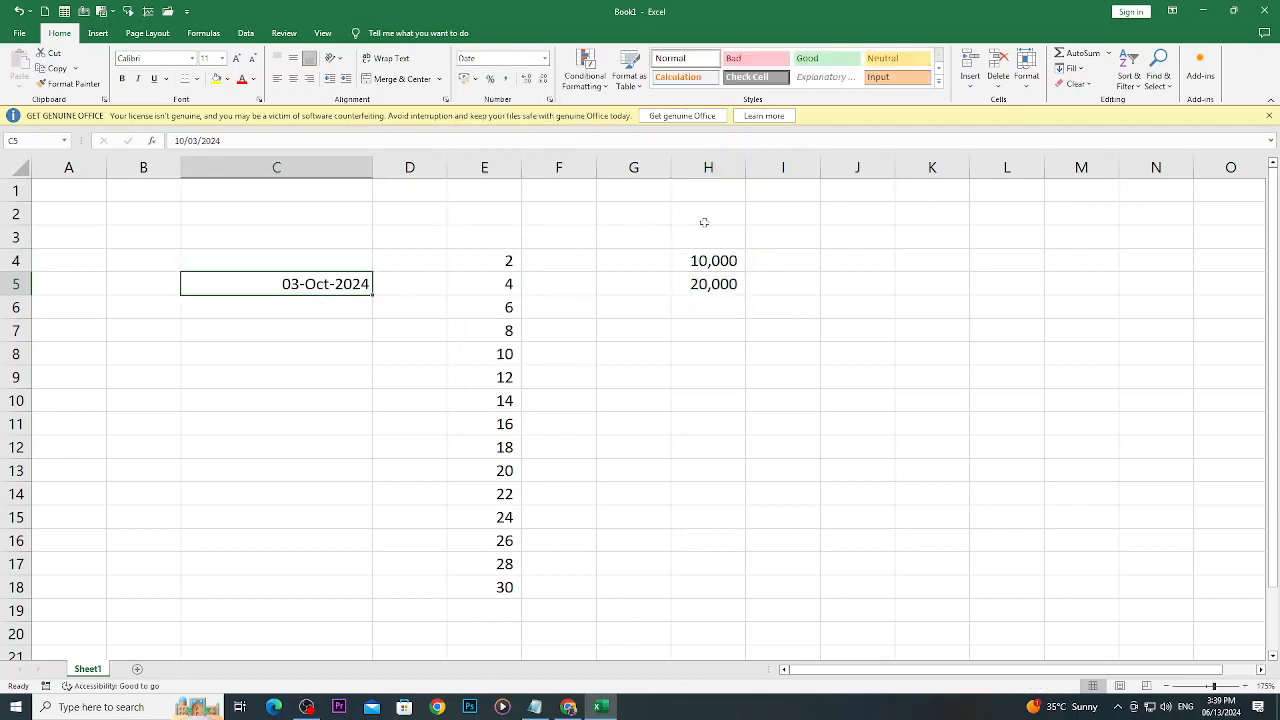
pyautogui.press('Delete')
pyautogui.click(945, 261)
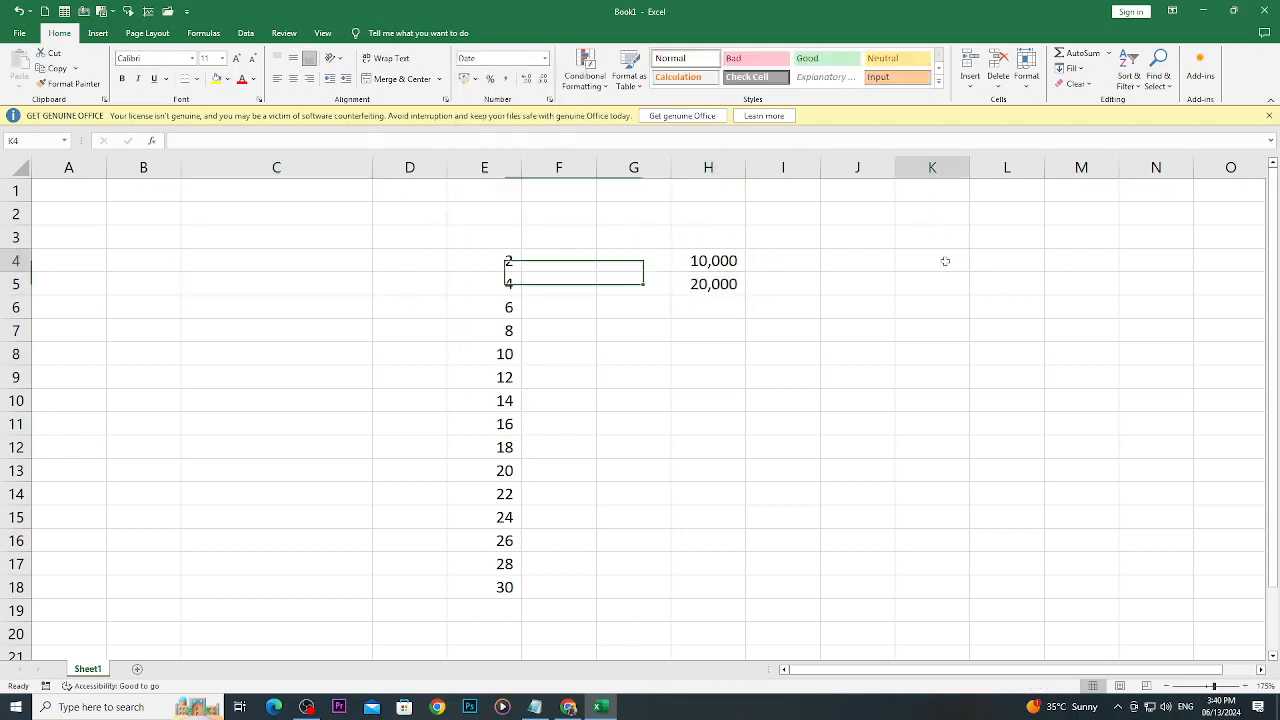
pyautogui.write('3')
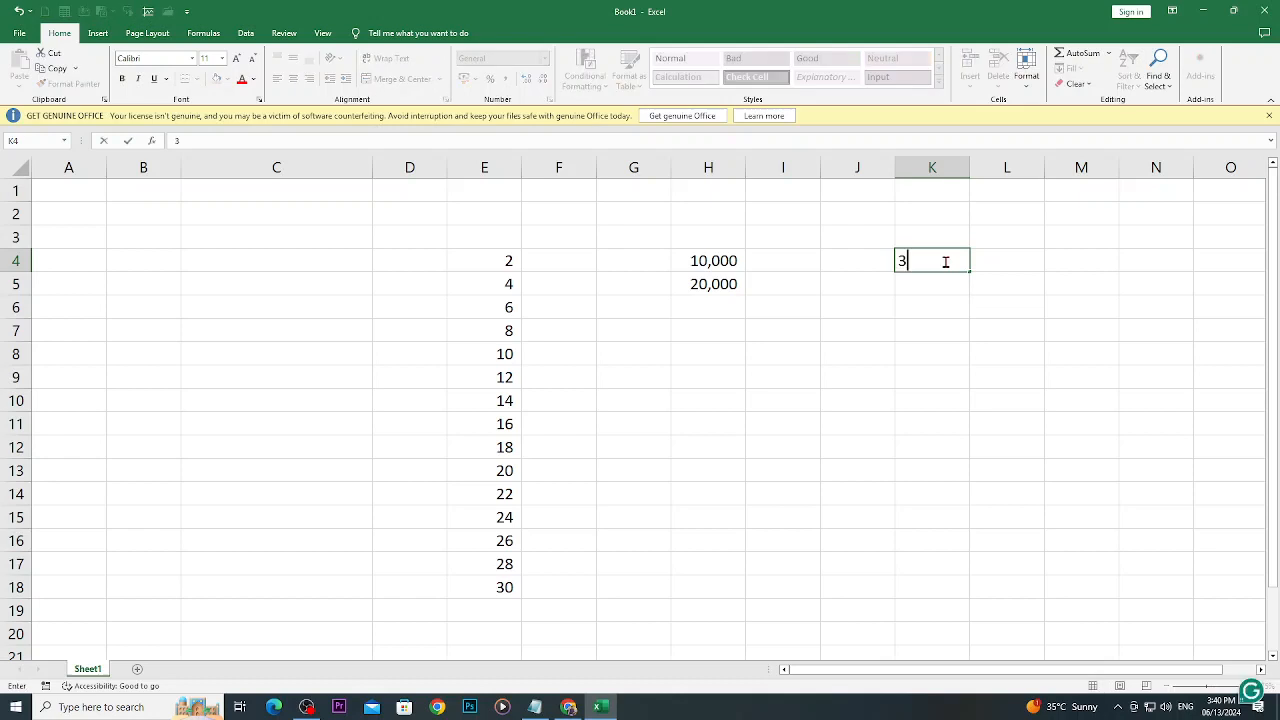
pyautogui.write('/02/2024')
pyautogui.press('Return')
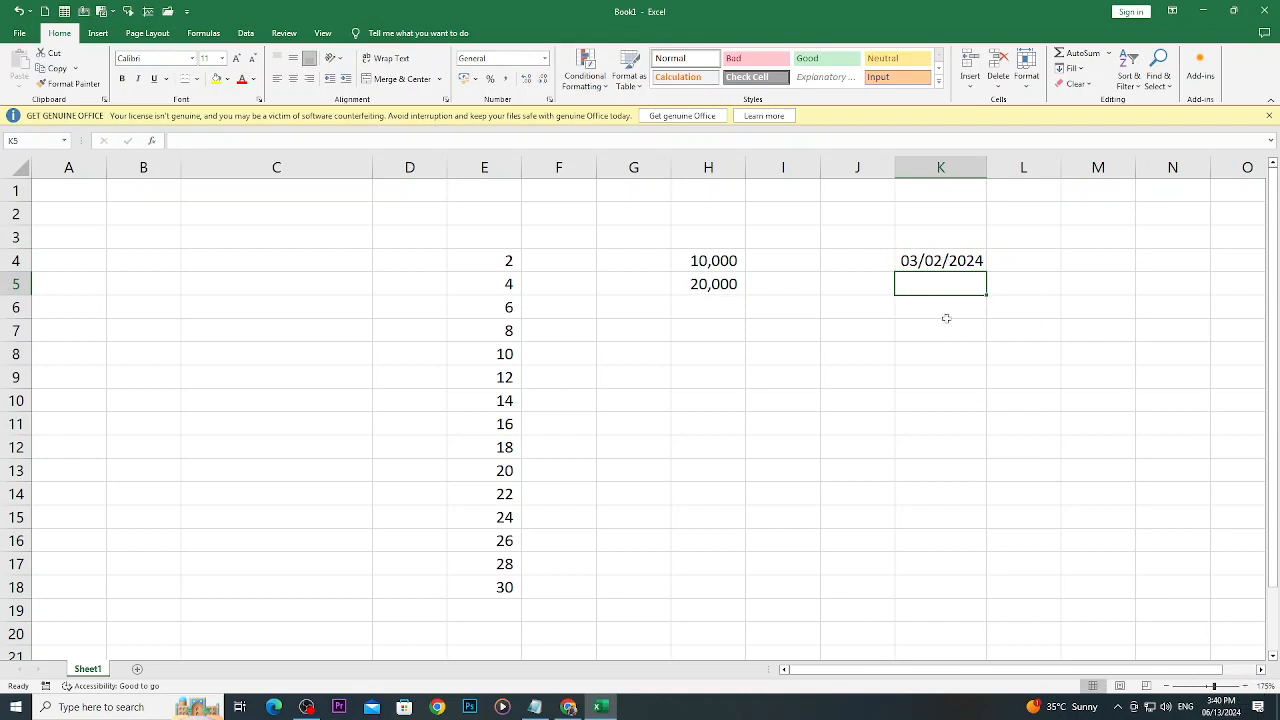
# - Format the date in K4 as Long Date, and switch it back to Short Date
pyautogui.click(929, 262)
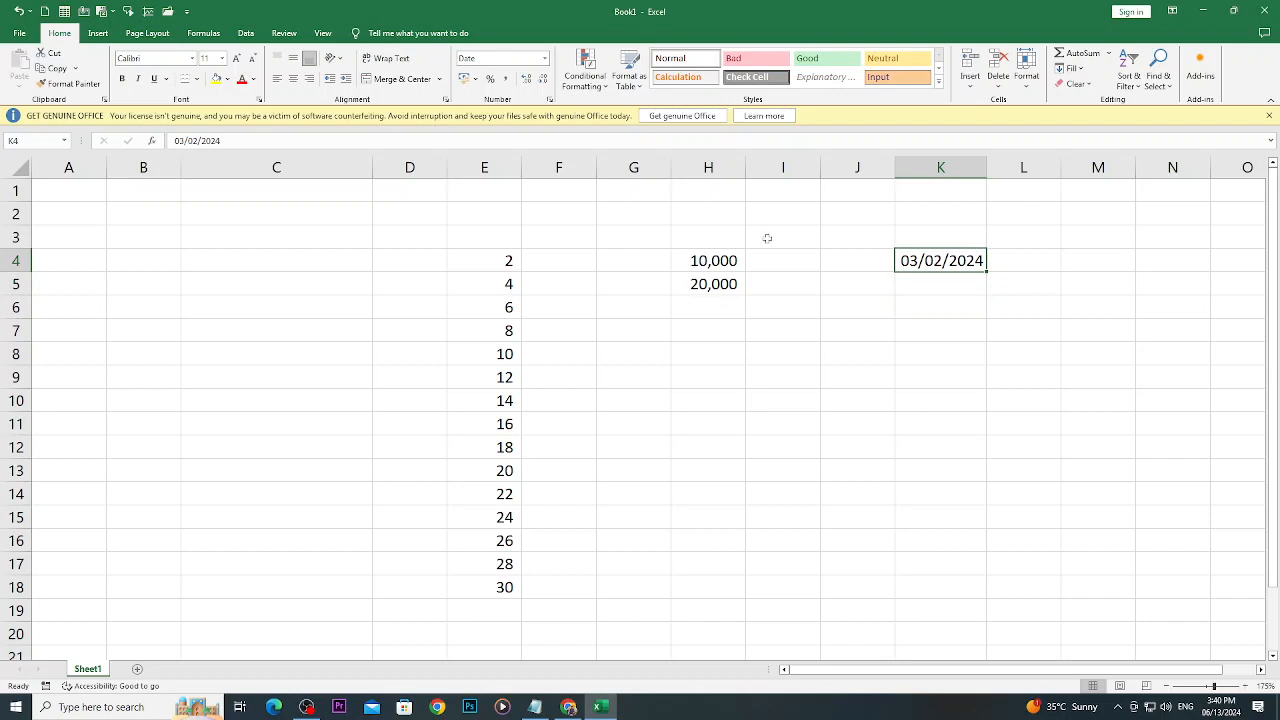
pyautogui.click(546, 59)
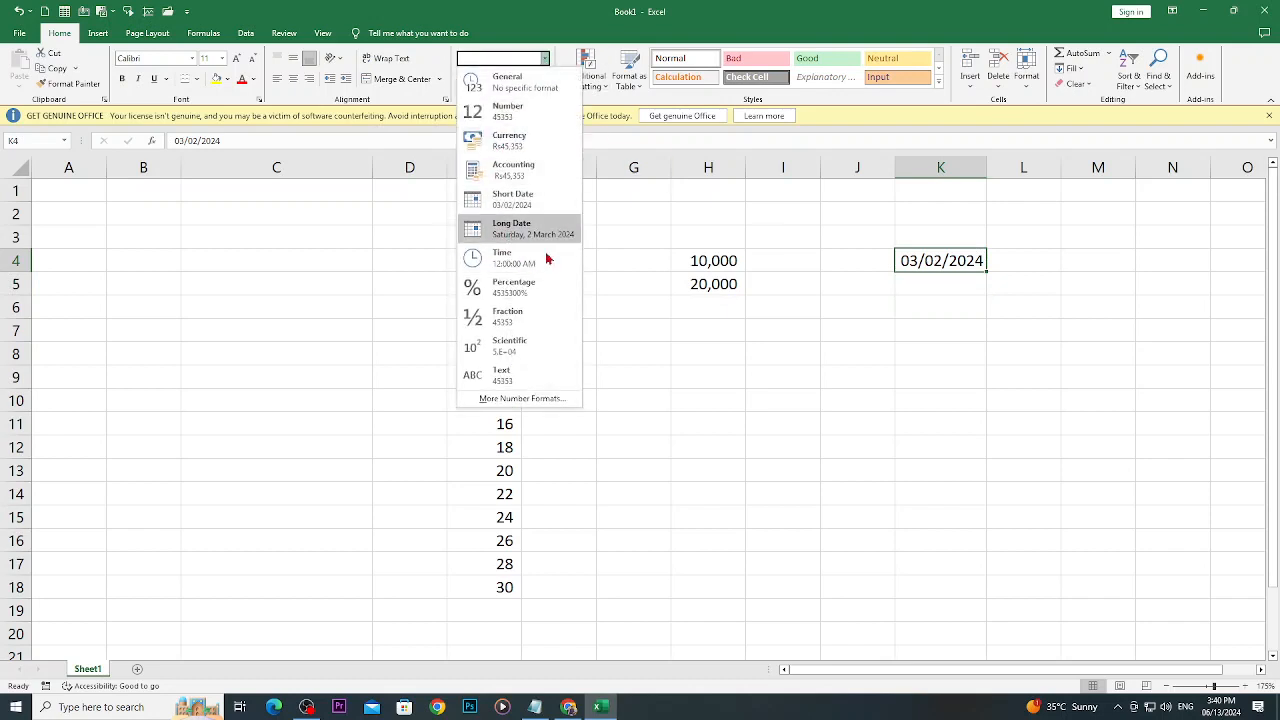
pyautogui.click(522, 232)
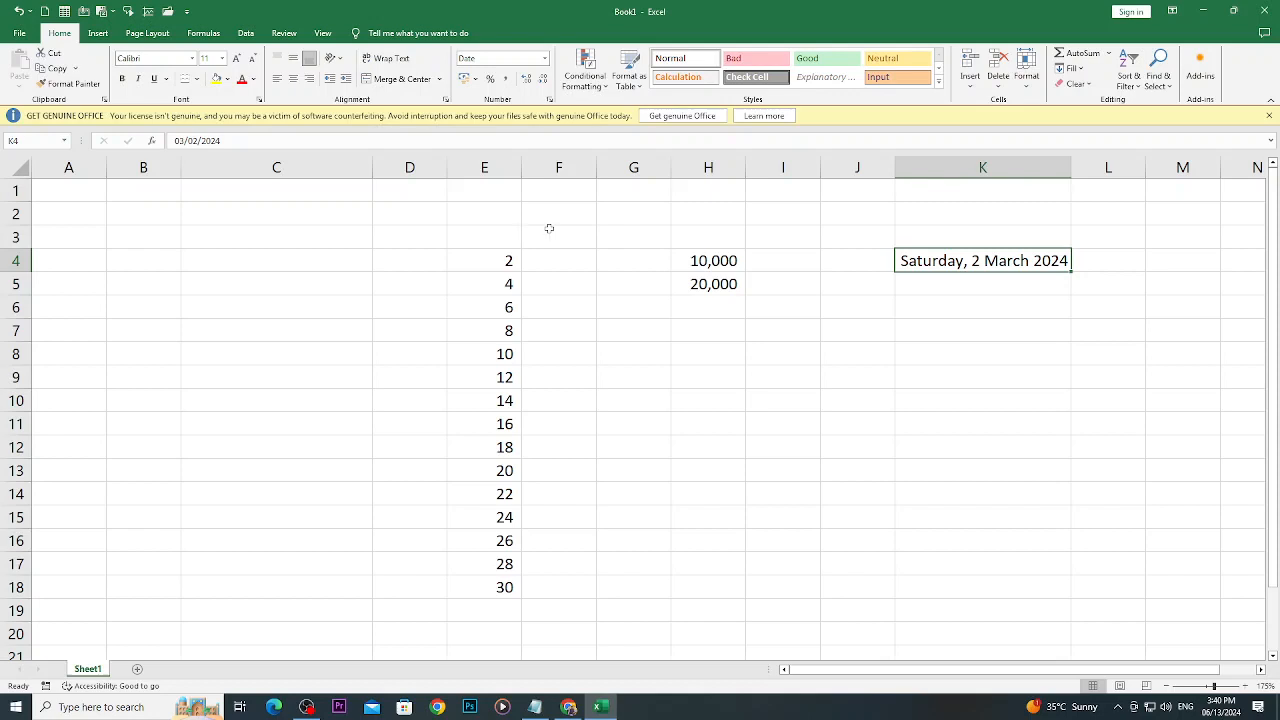
pyautogui.click(546, 59)
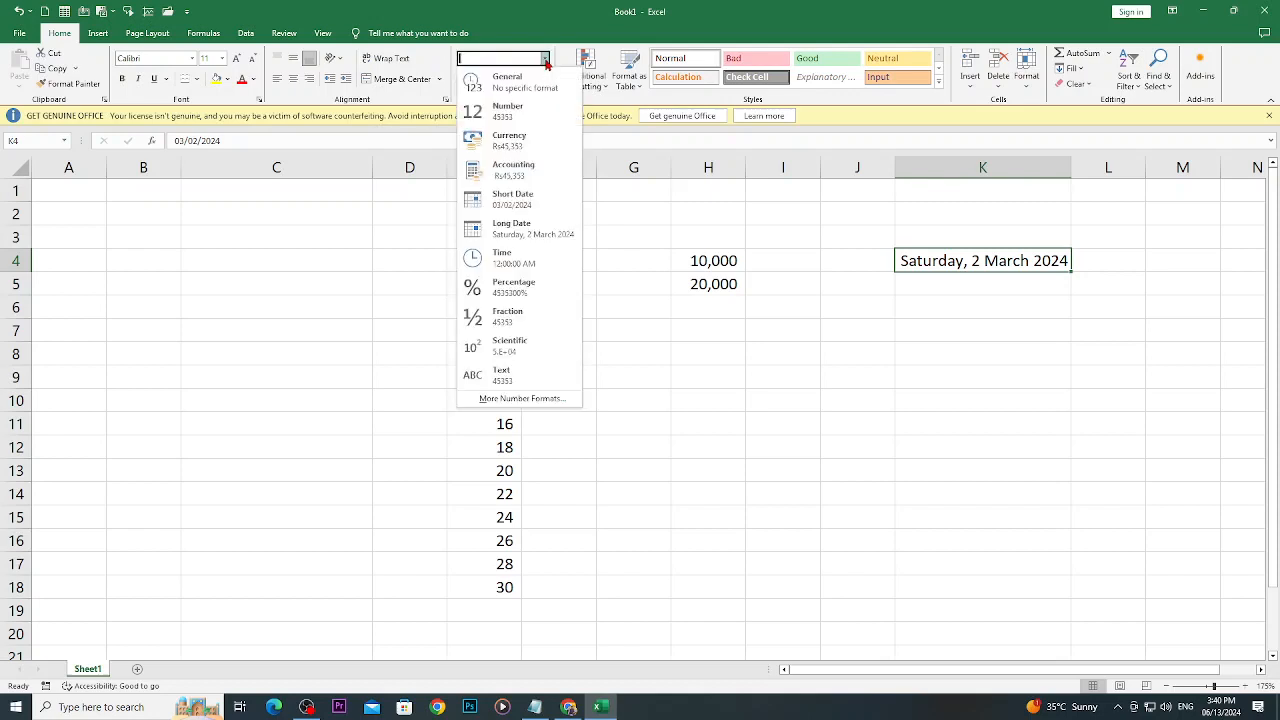
pyautogui.click(523, 199)
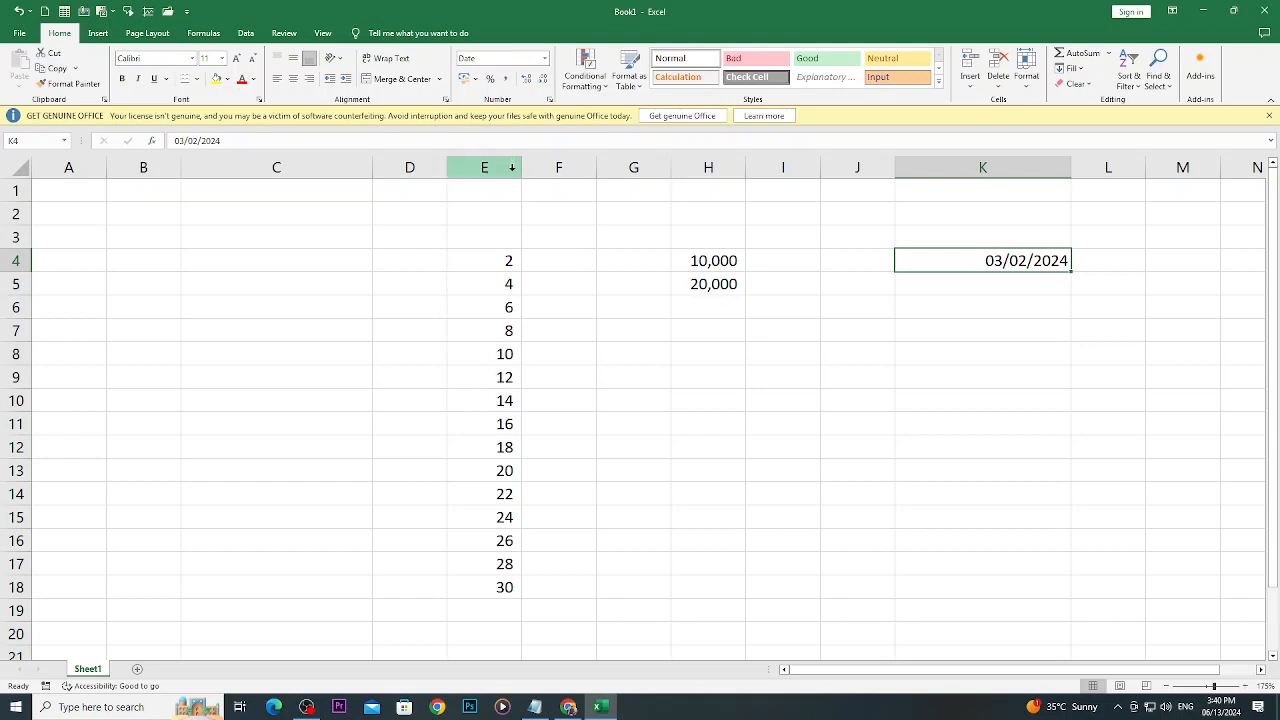
# - Format the date in K4 with the "Wednesday, March 14, 2012" date type from the full set of number formats
pyautogui.click(546, 61)
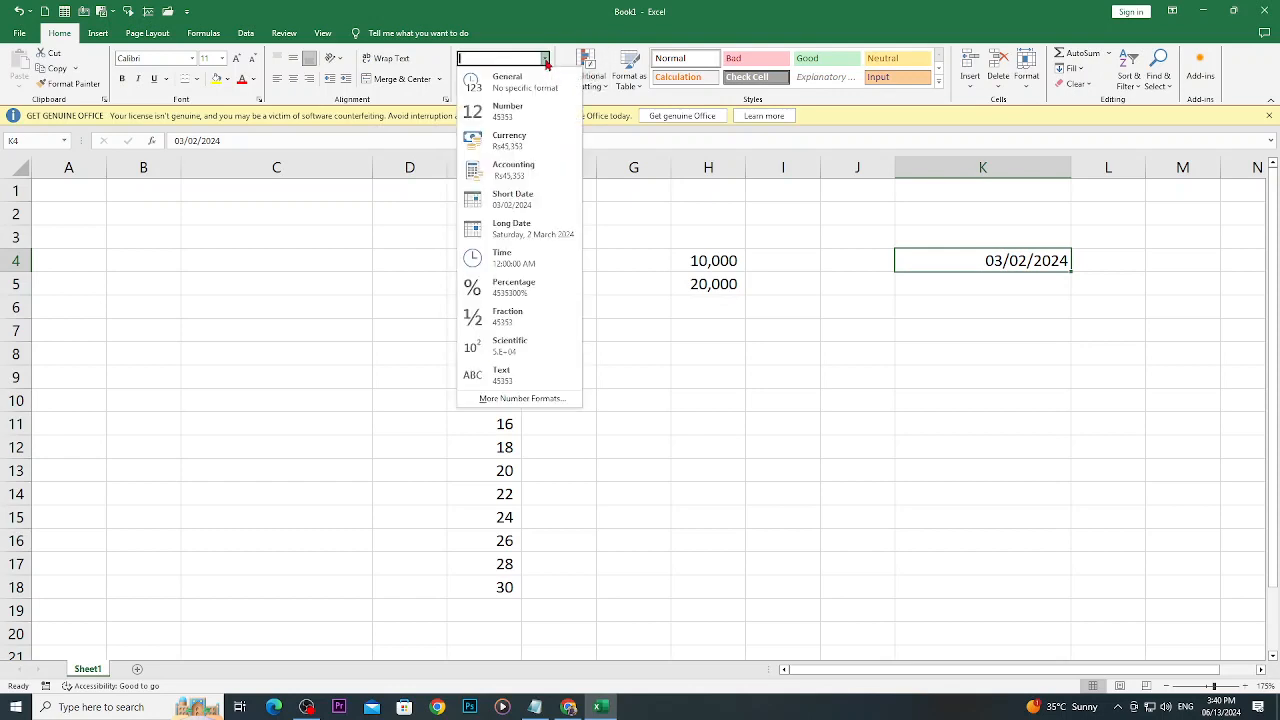
pyautogui.click(550, 400)
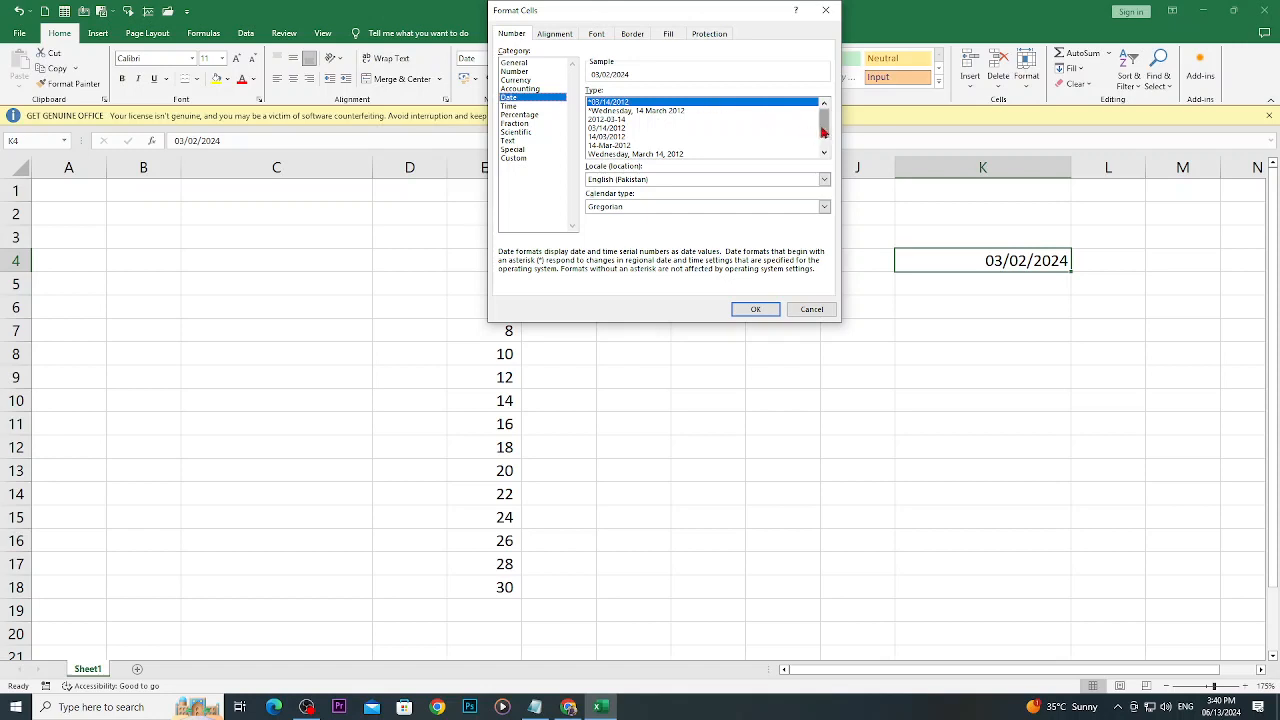
pyautogui.moveTo(823, 131); pyautogui.dragTo(821, 137)
pyautogui.click(683, 141)
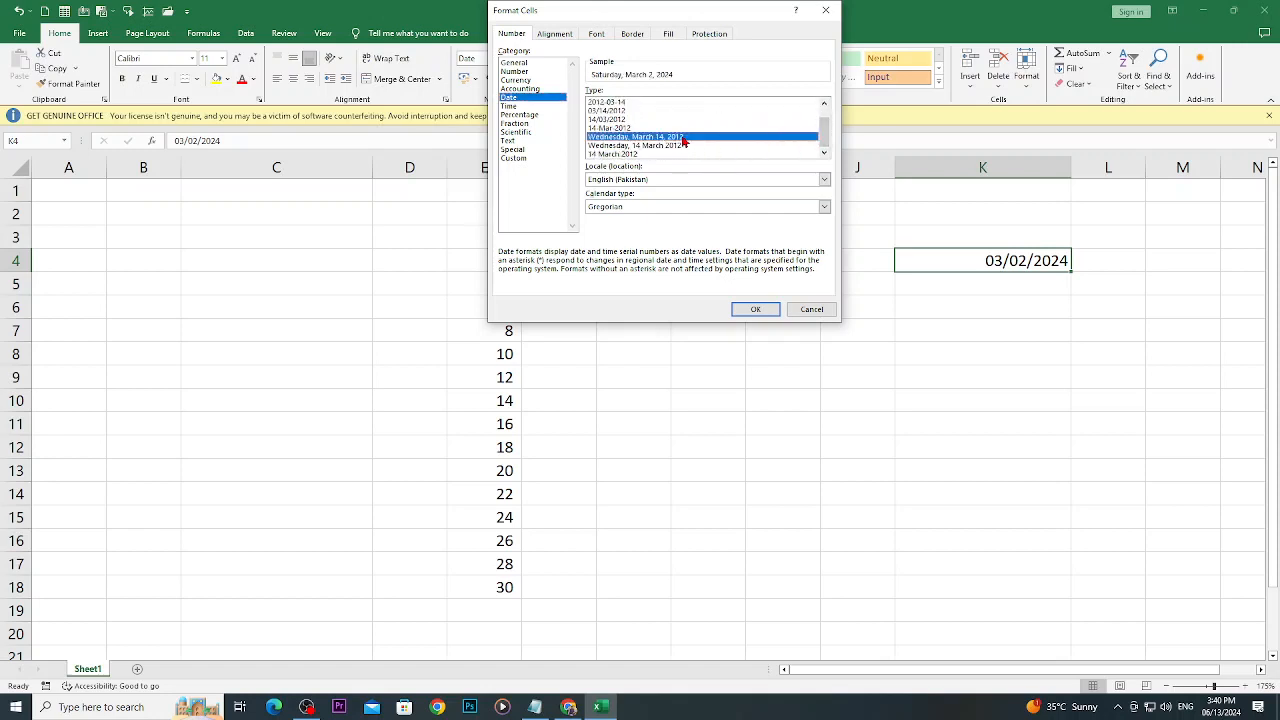
pyautogui.click(752, 309)
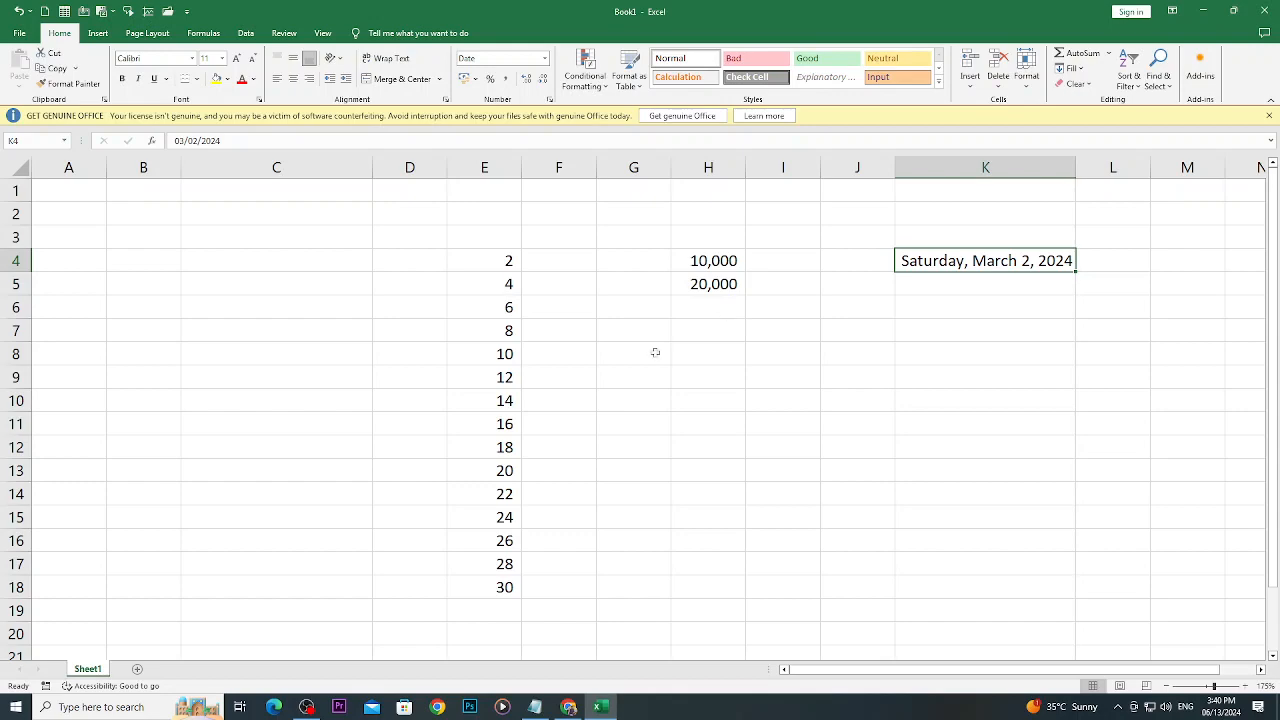
# - Switch to Chrome and look through the GCFGlobal Excel tutorial's lesson list for the topic after Understanding Number Formats
pyautogui.click(568, 707)
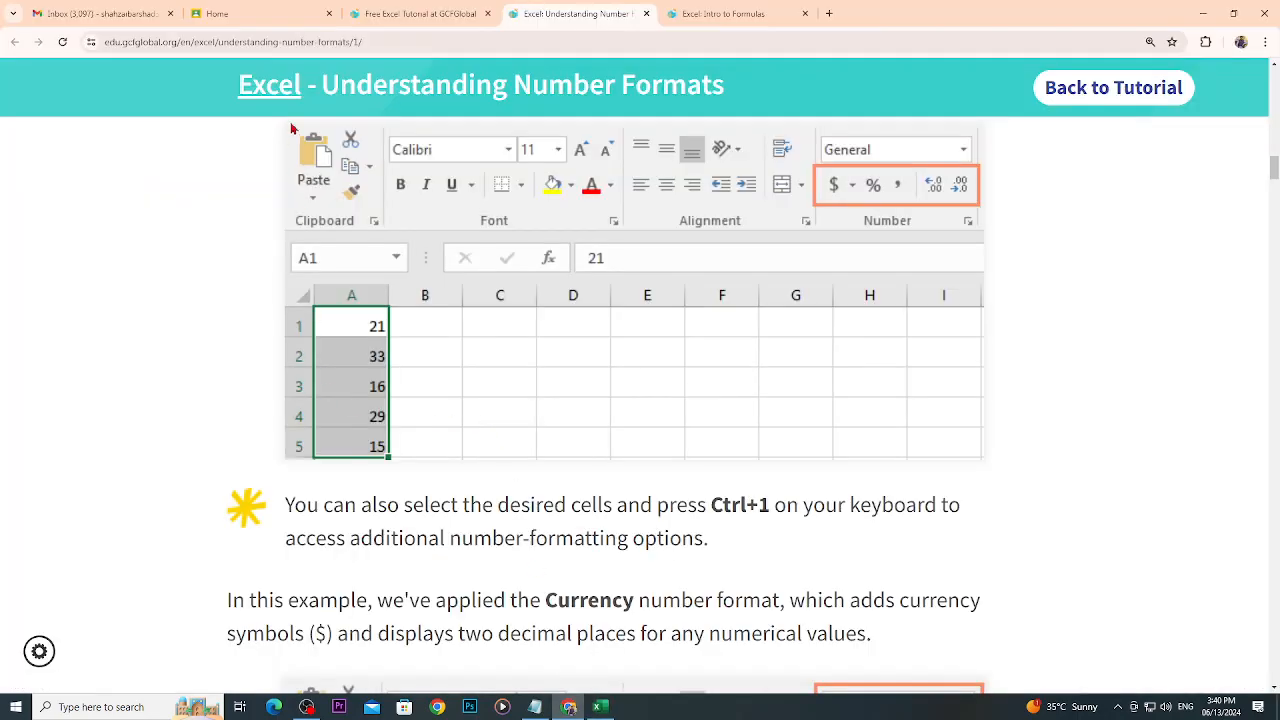
pyautogui.click(400, 16)
pyautogui.scroll(-2, 367, 465)
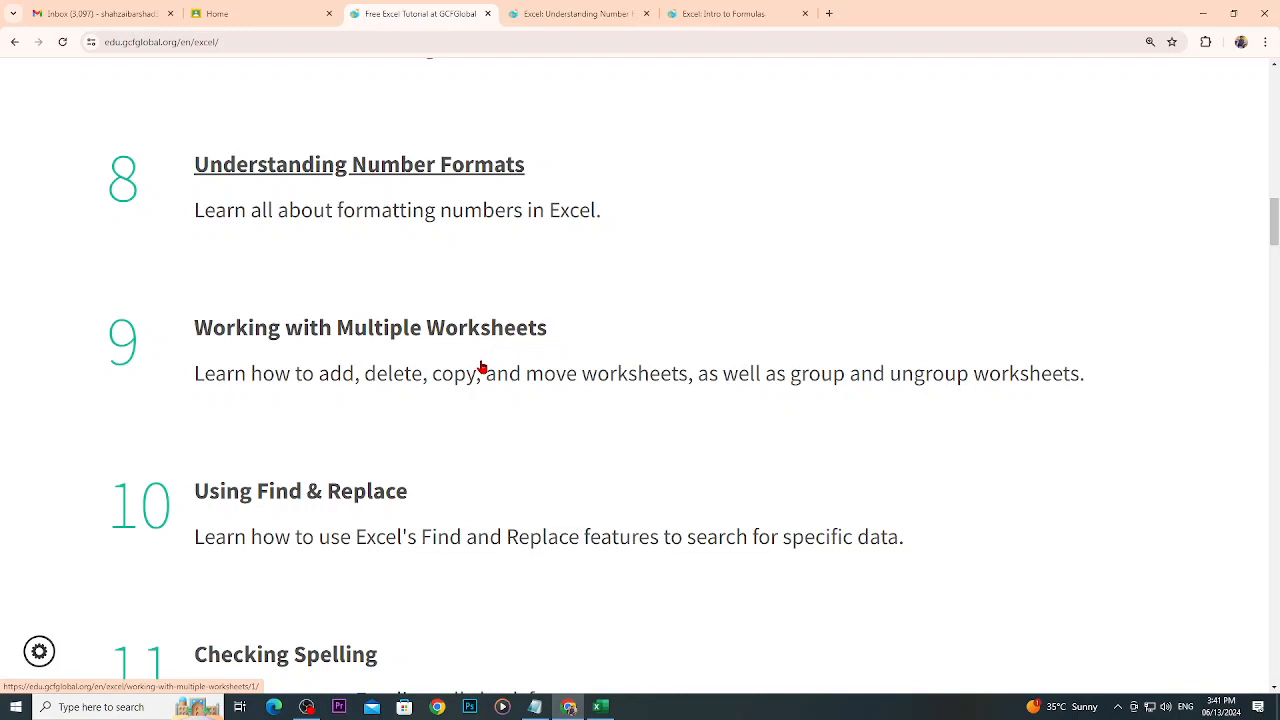
pyautogui.click(599, 707)
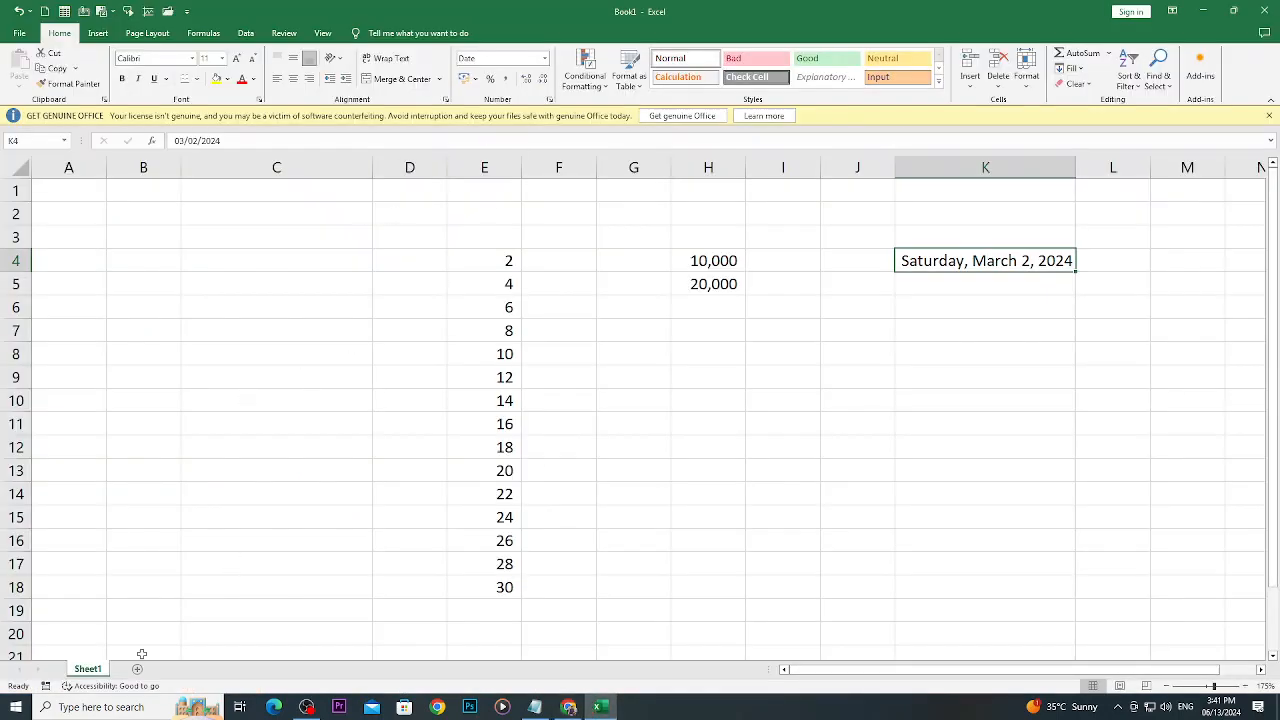
pyautogui.click(568, 707)
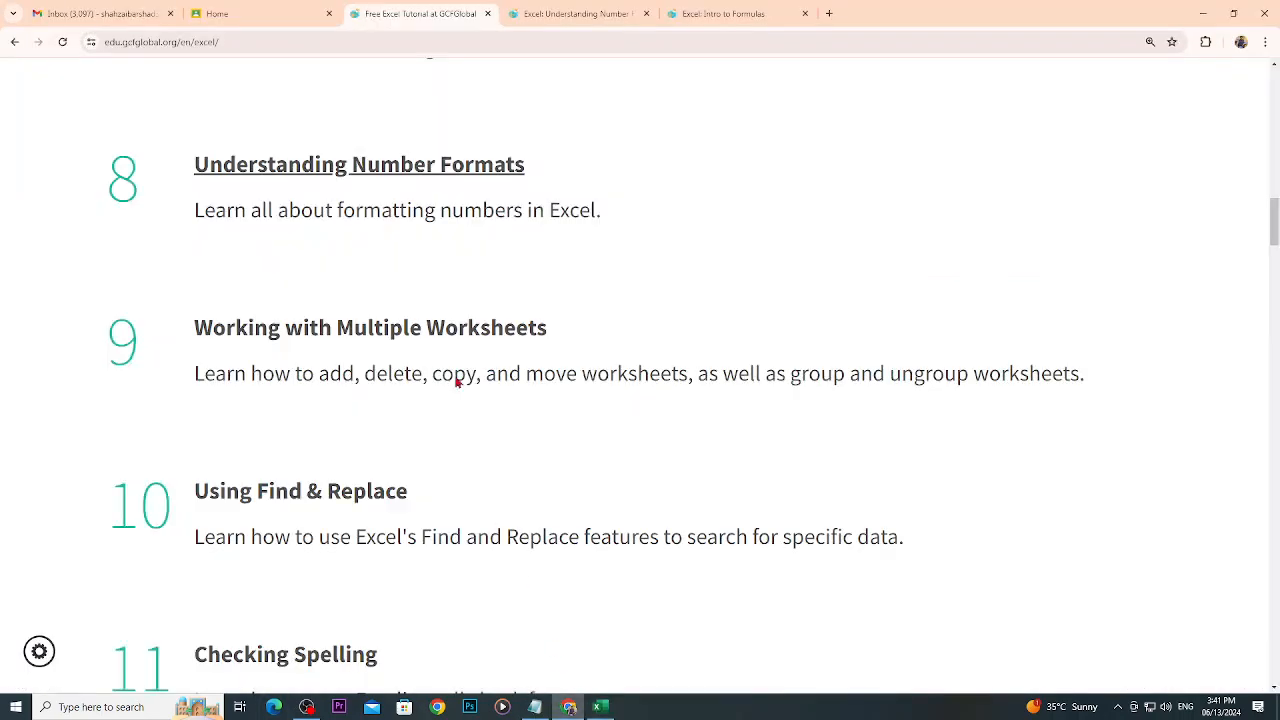
pyautogui.click(575, 13)
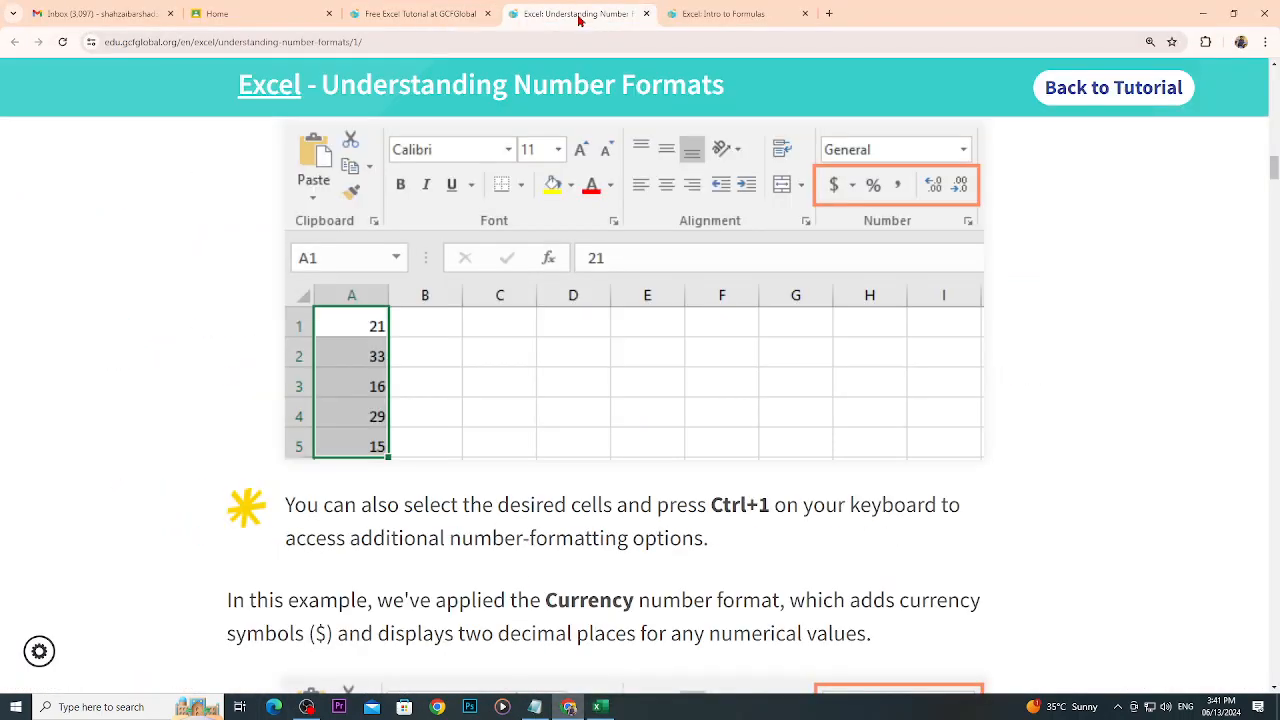
pyautogui.click(727, 19)
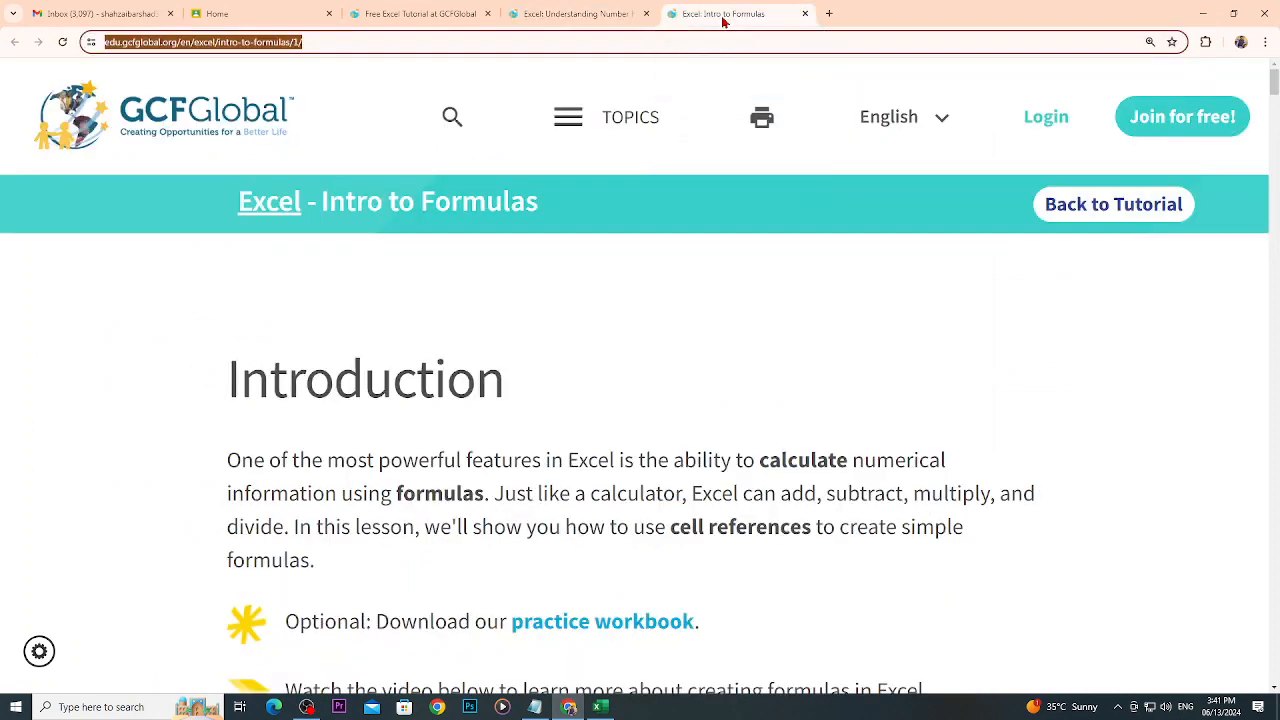
pyautogui.click(588, 16)
pyautogui.click(470, 17)
pyautogui.click(309, 22)
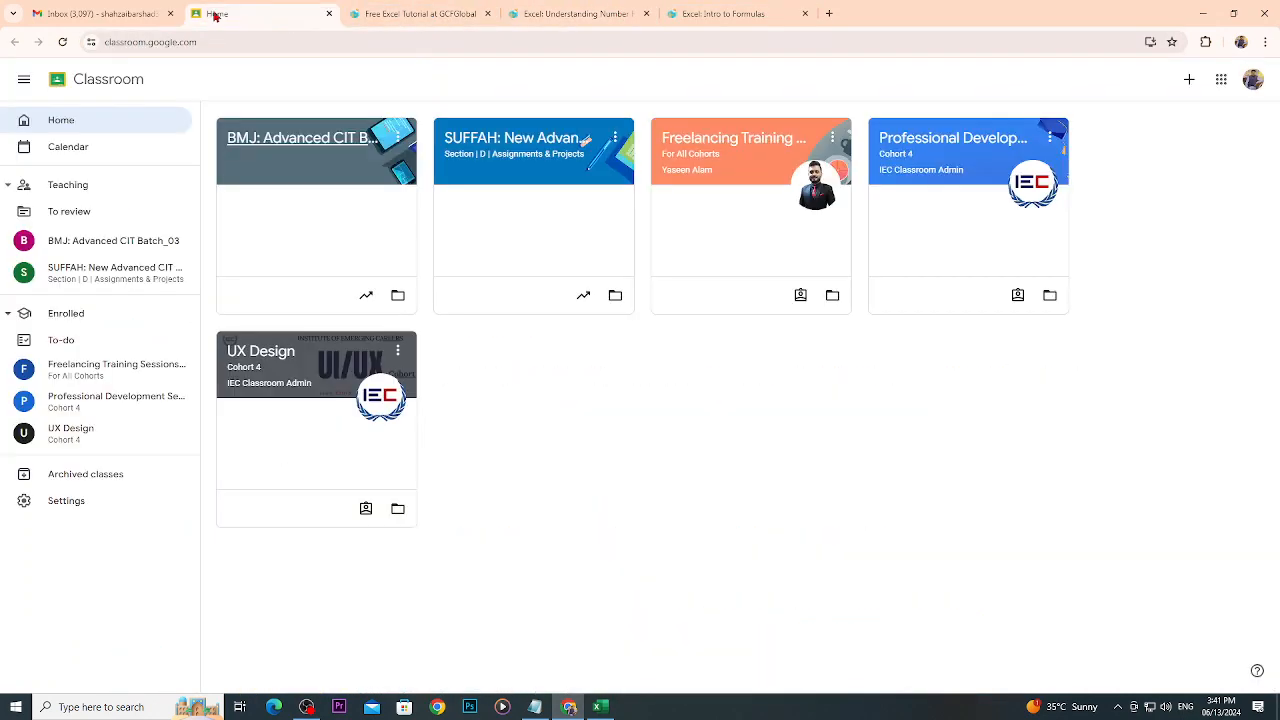
# - Switch to Excel, add a new worksheet after Sheet1, and return to Sheet1
pyautogui.click(600, 707)
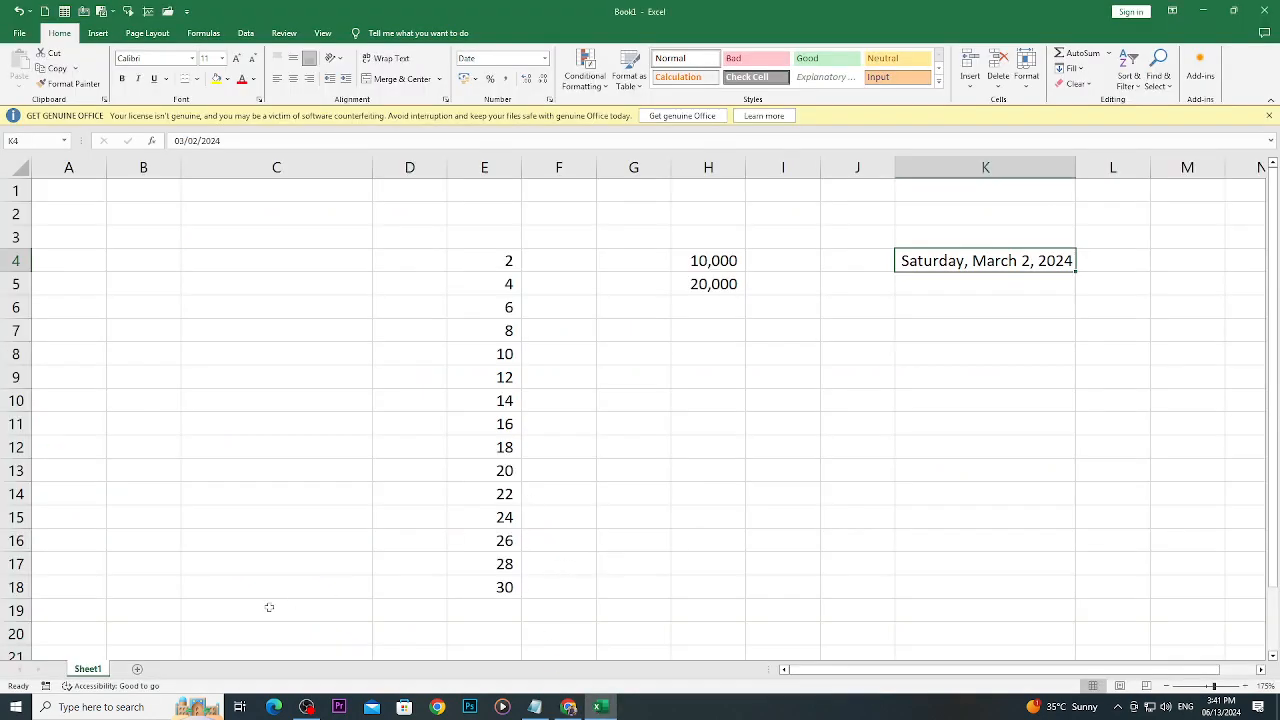
pyautogui.click(137, 669)
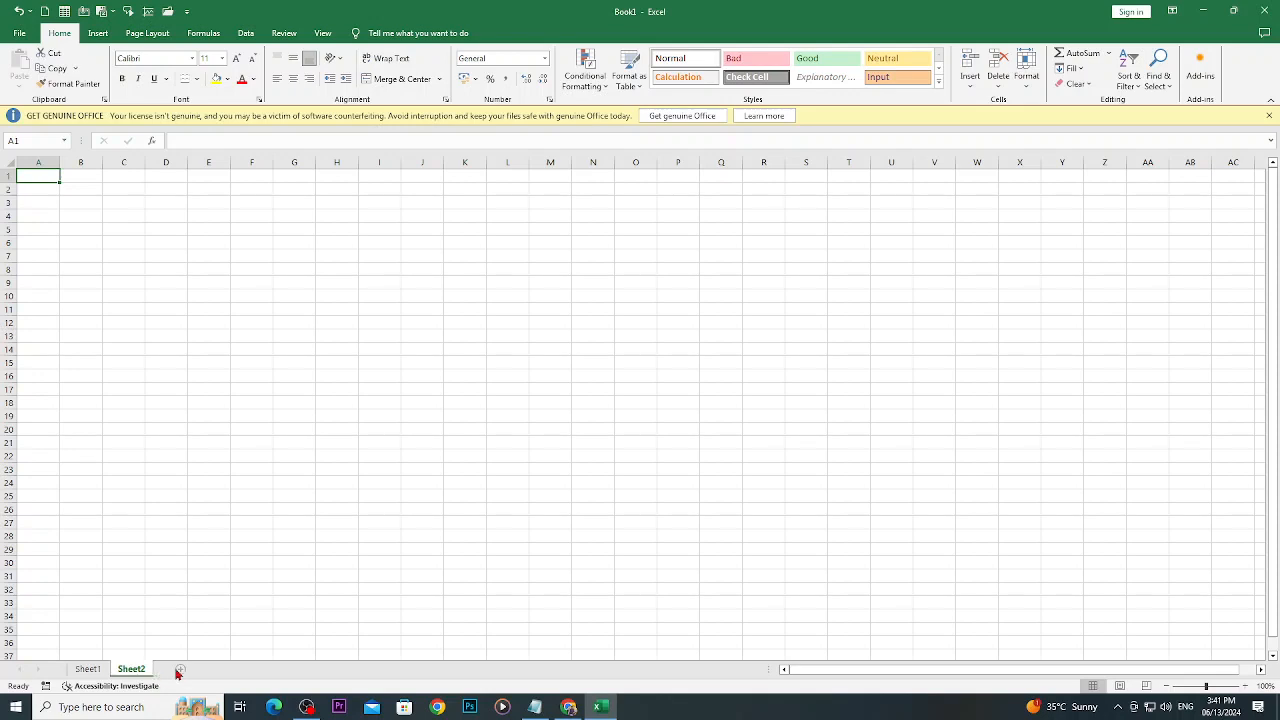
pyautogui.click(93, 671)
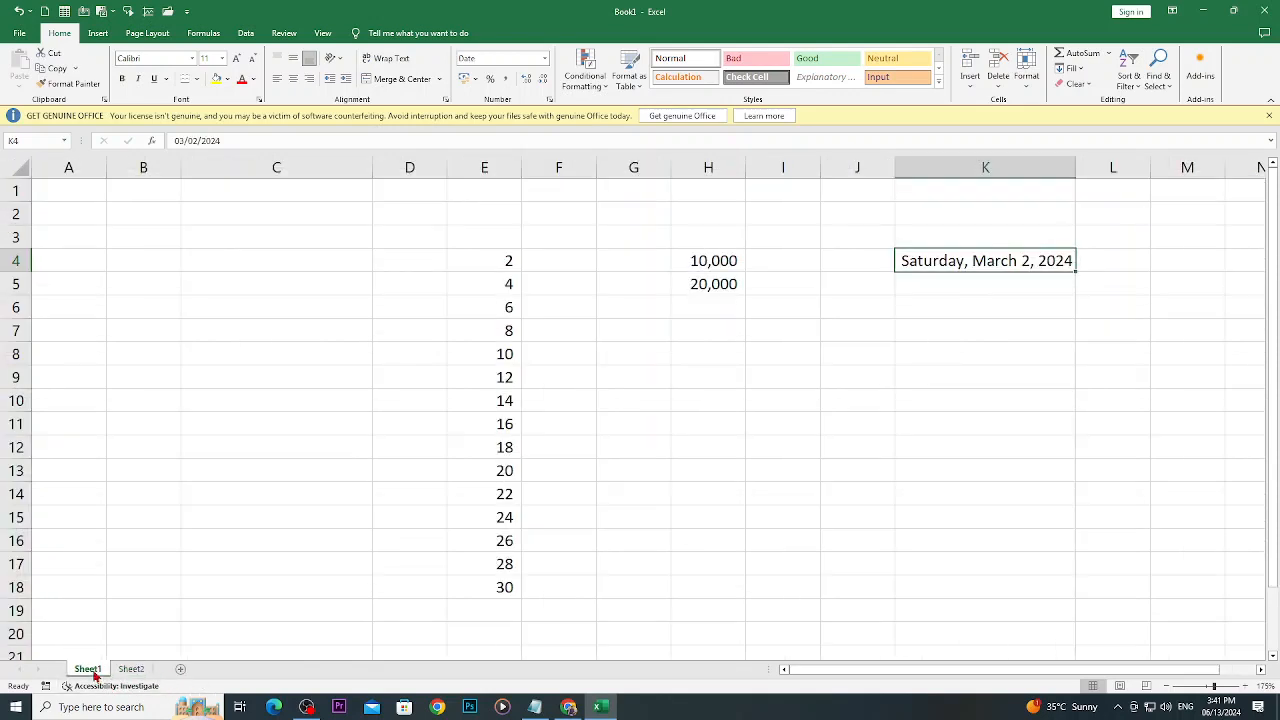
# - Enter "Sheet 2" in cell J15 of Sheet2
pyautogui.click(130, 670)
pyautogui.click(425, 359)
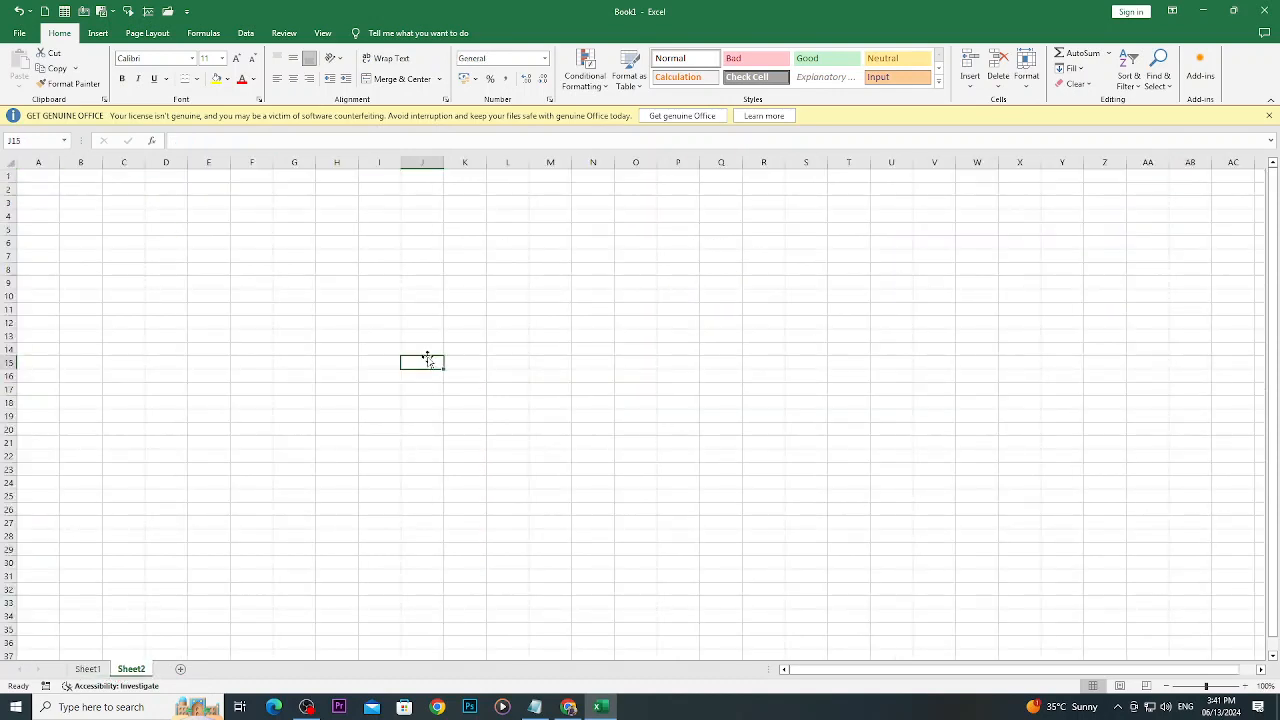
pyautogui.write('Sheet')
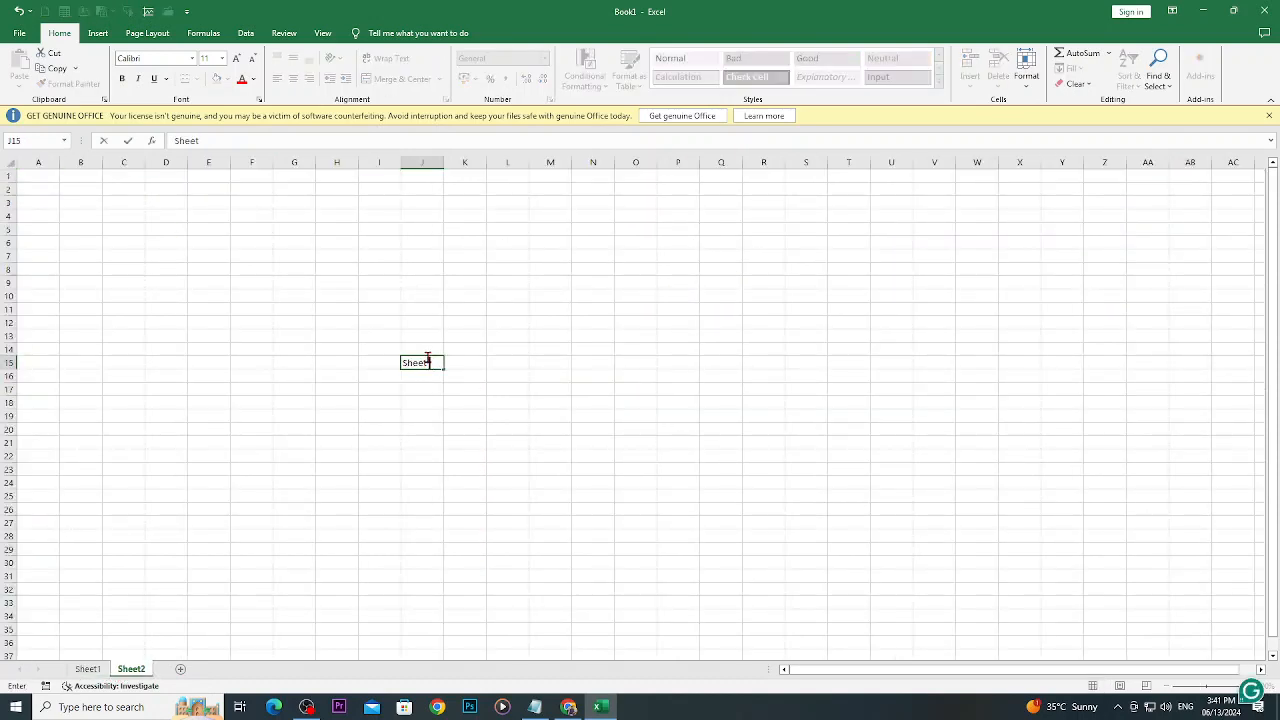
pyautogui.write(' 2')
pyautogui.click(212, 537)
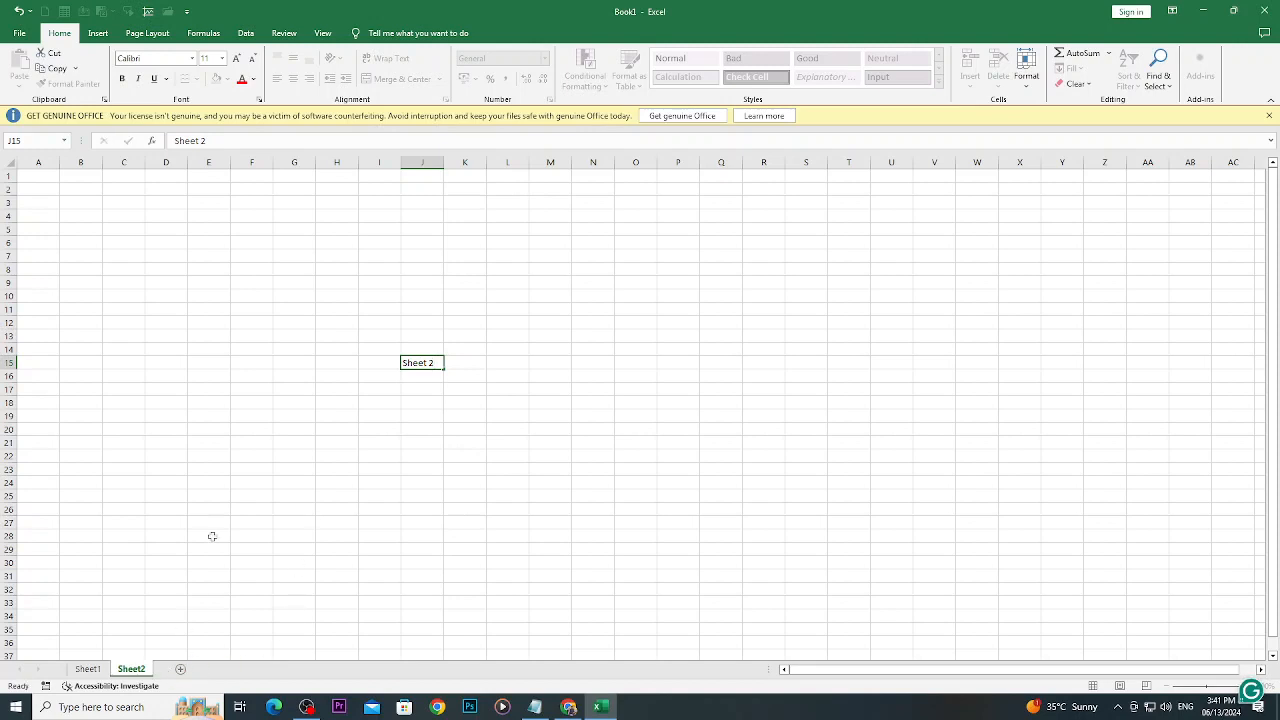
# - Add a new worksheet after Sheet2 and enter "Sheet 3" in its cell A1
pyautogui.click(181, 670)
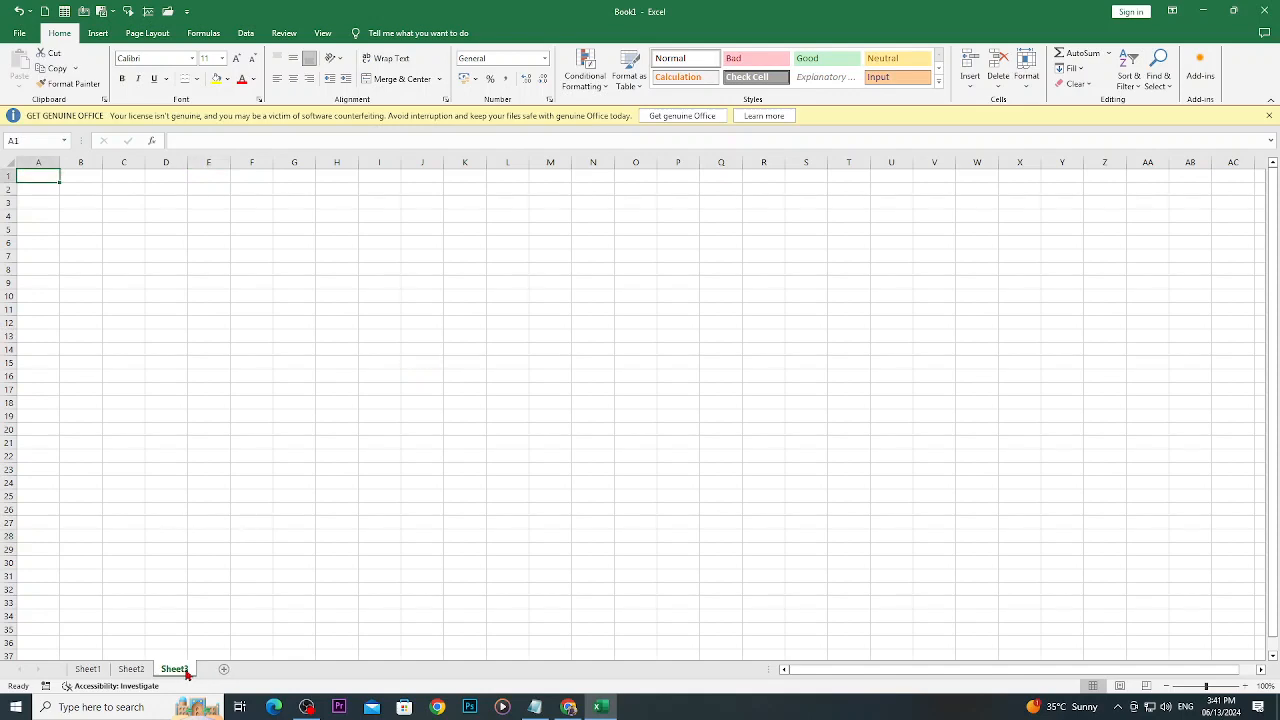
pyautogui.write('She')
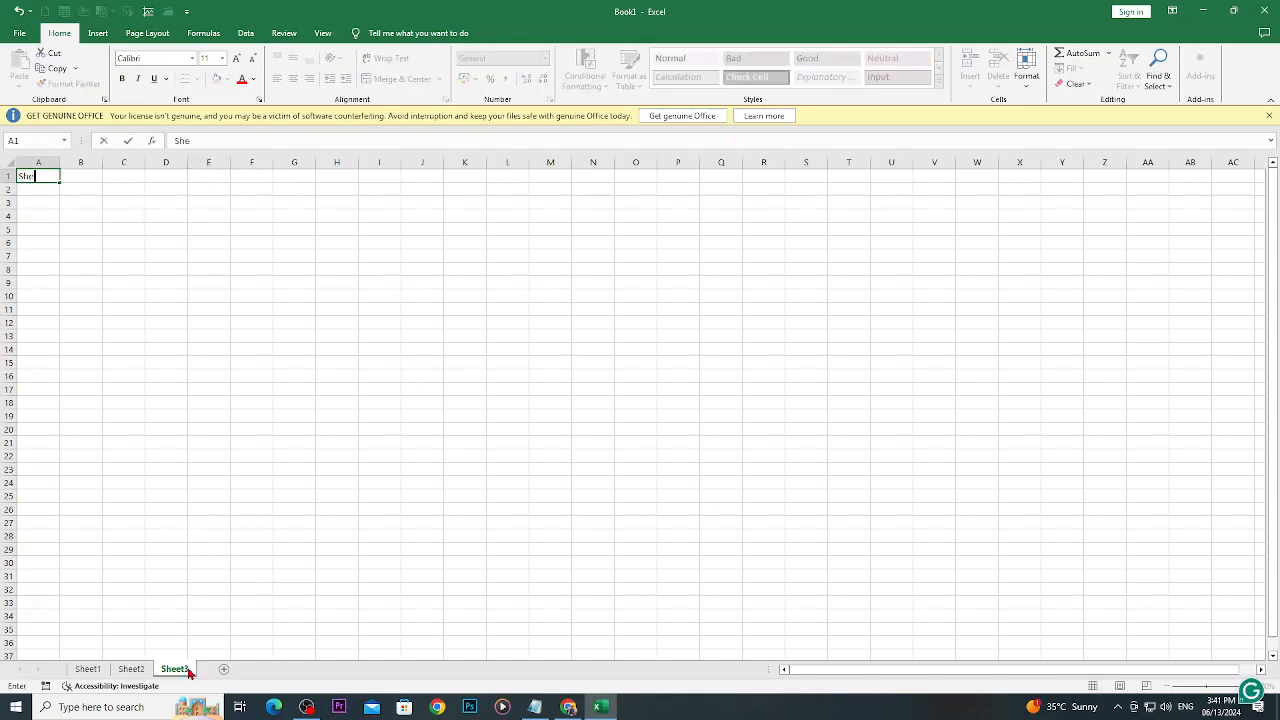
pyautogui.write('et 3')
pyautogui.click(500, 549)
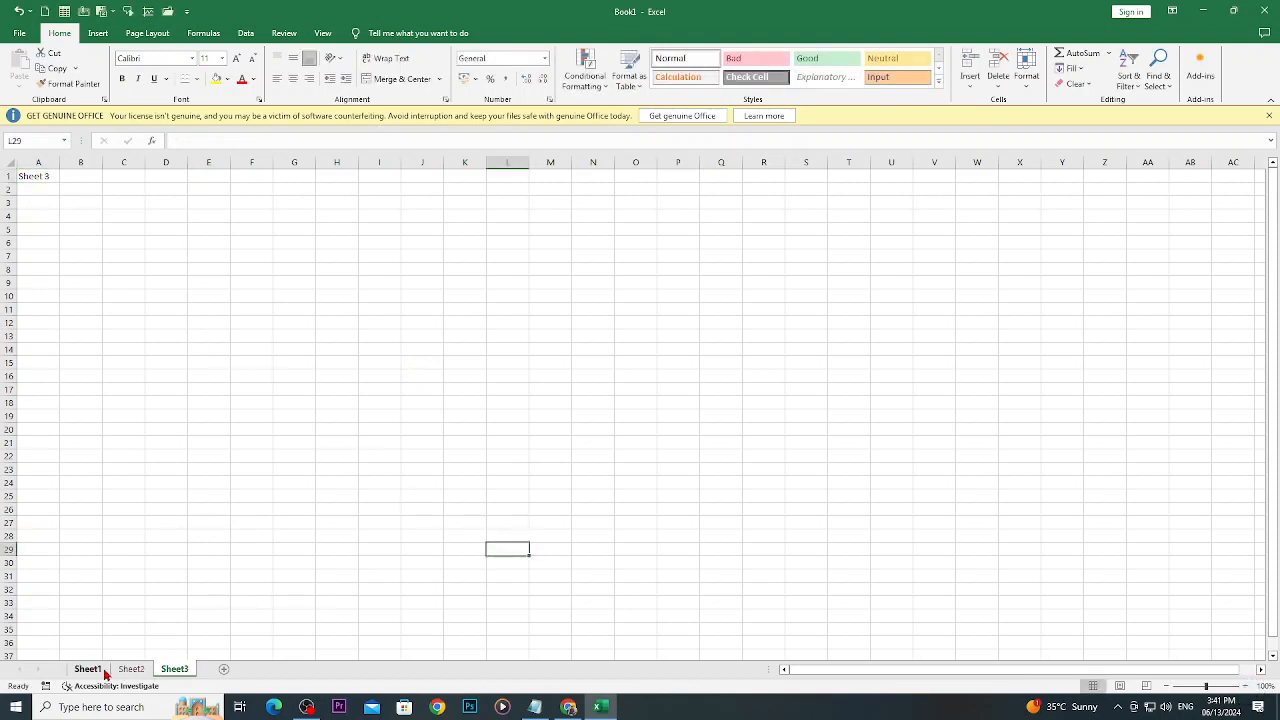
# - Look at Sheet2, return to Sheet3, and move Sheet3 in front of Sheet1
pyautogui.click(138, 671)
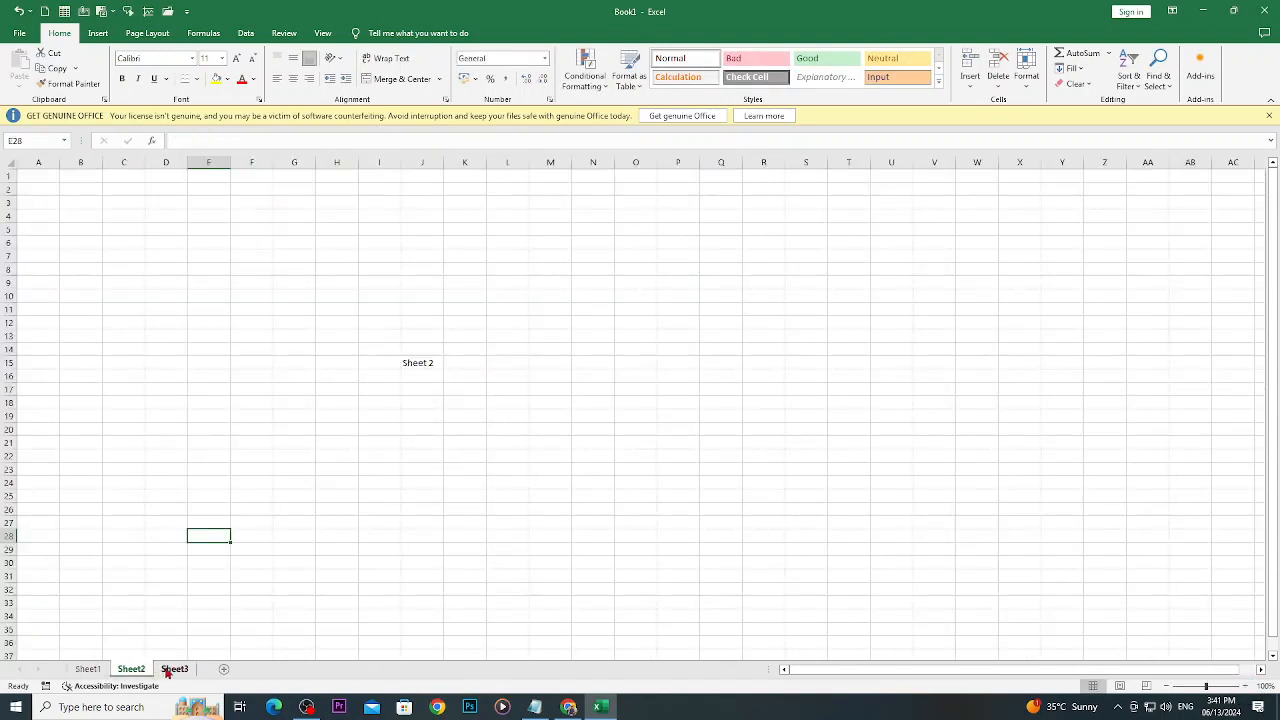
pyautogui.click(181, 671)
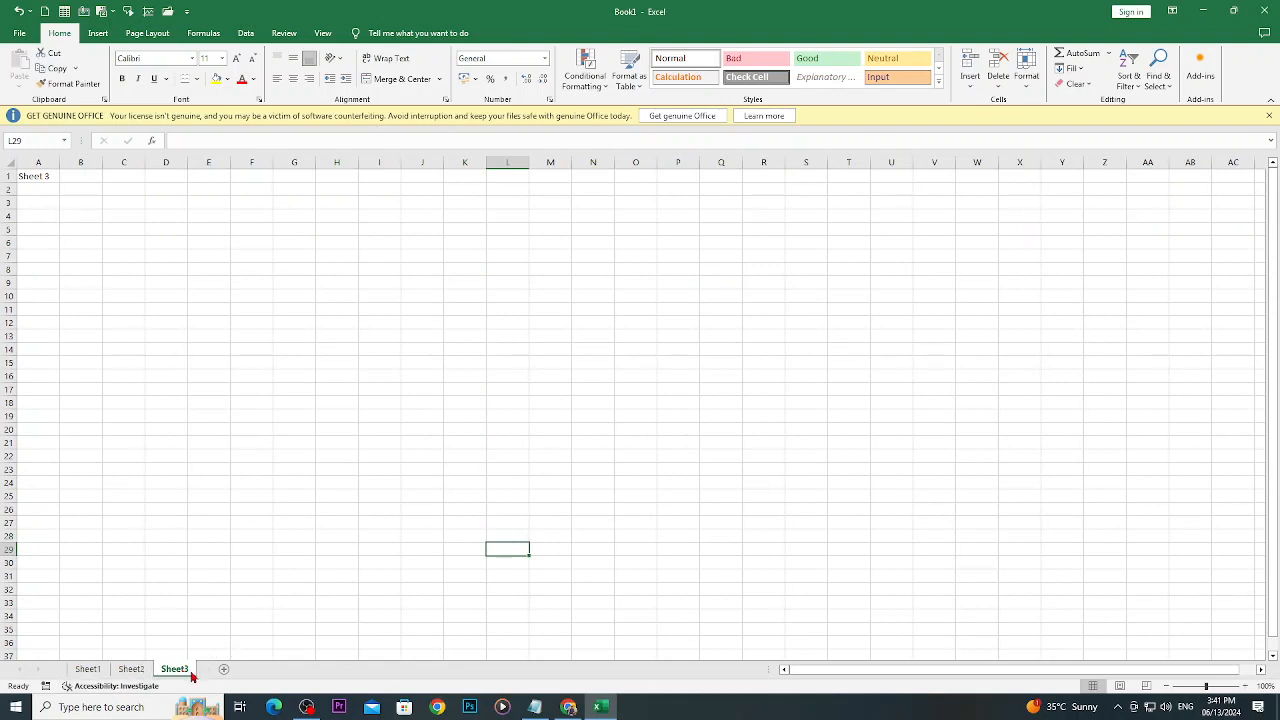
pyautogui.moveTo(191, 676); pyautogui.dragTo(98, 679)
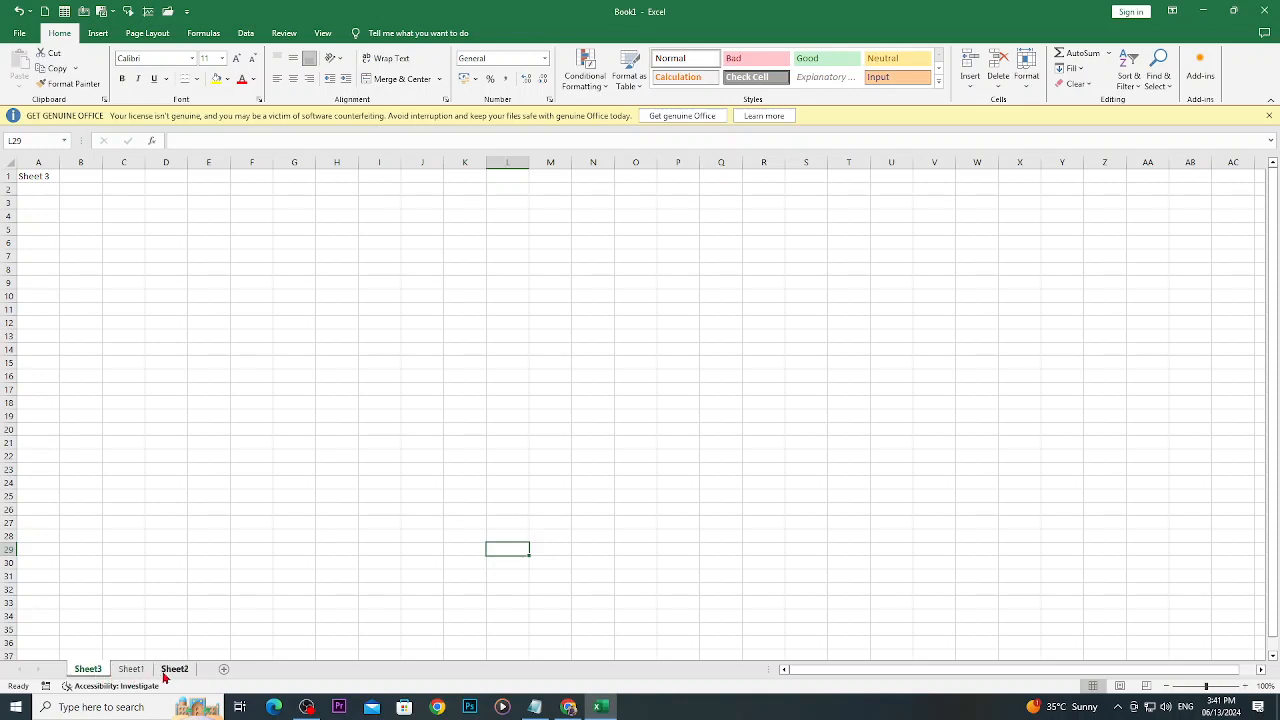
# - Rename Sheet1 as Currency
pyautogui.click(129, 675)
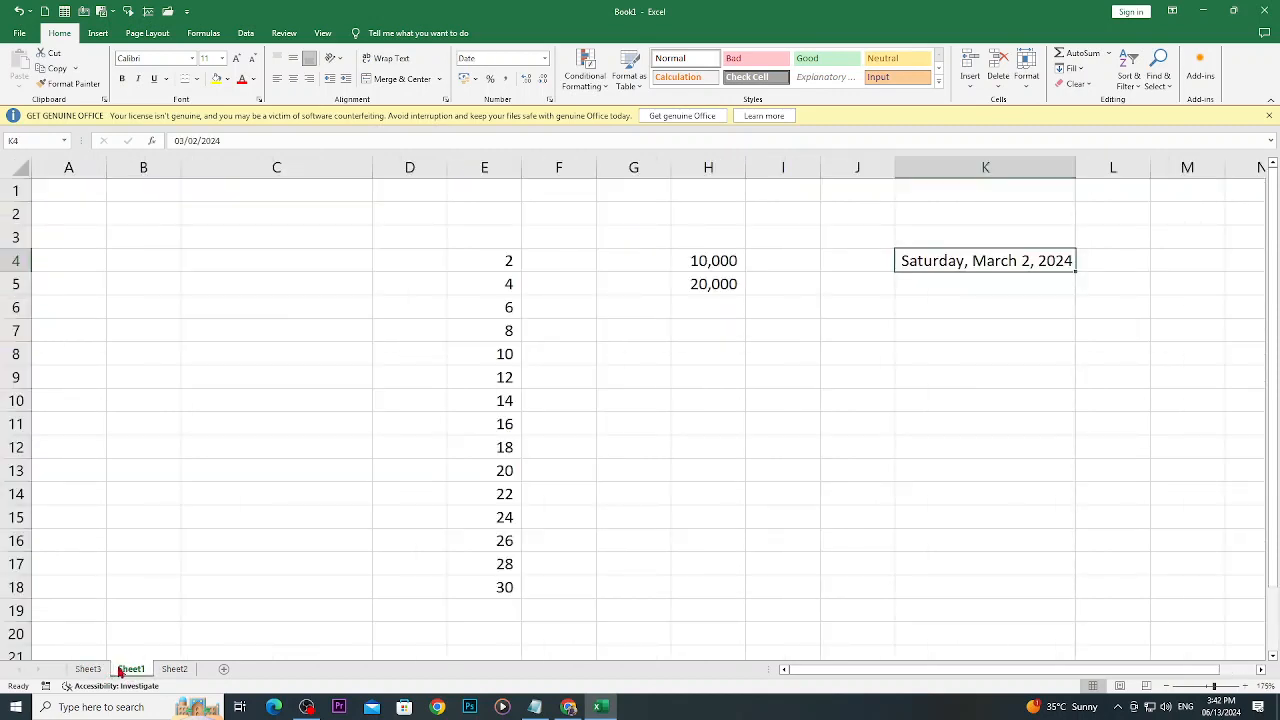
pyautogui.rightClick(125, 675)
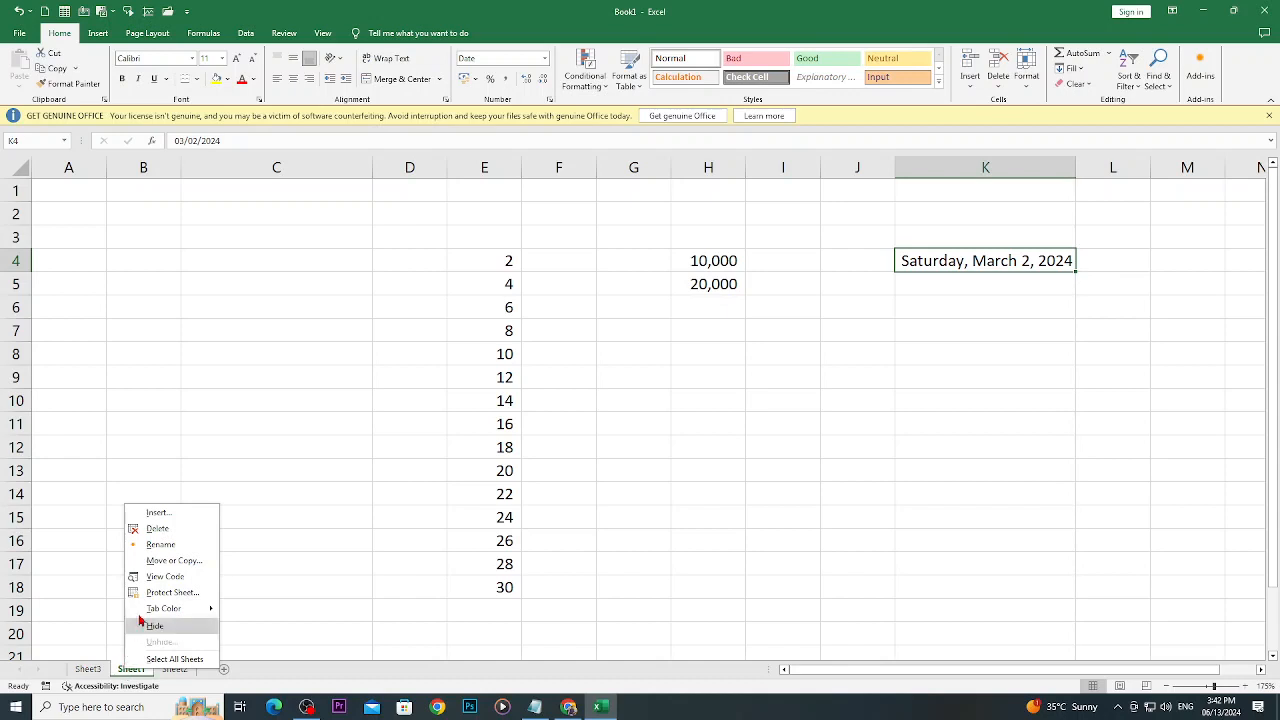
pyautogui.click(158, 545)
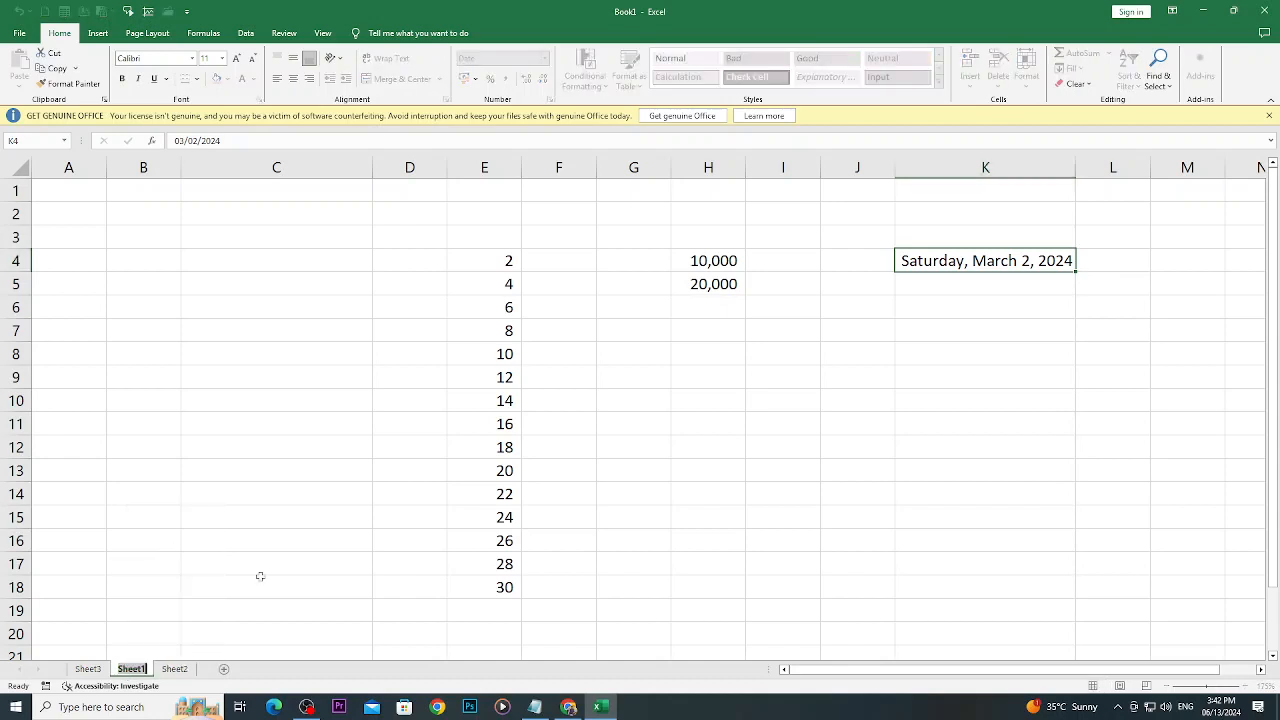
pyautogui.write('Currency')
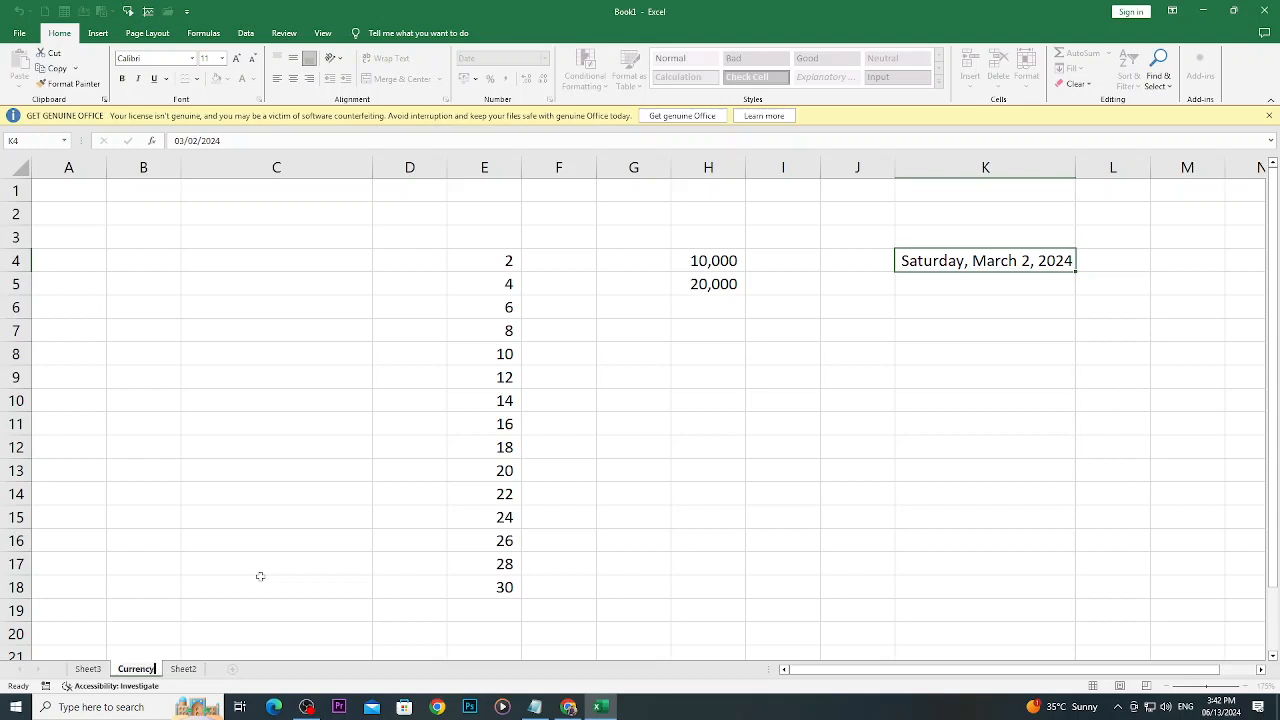
pyautogui.press('Return')
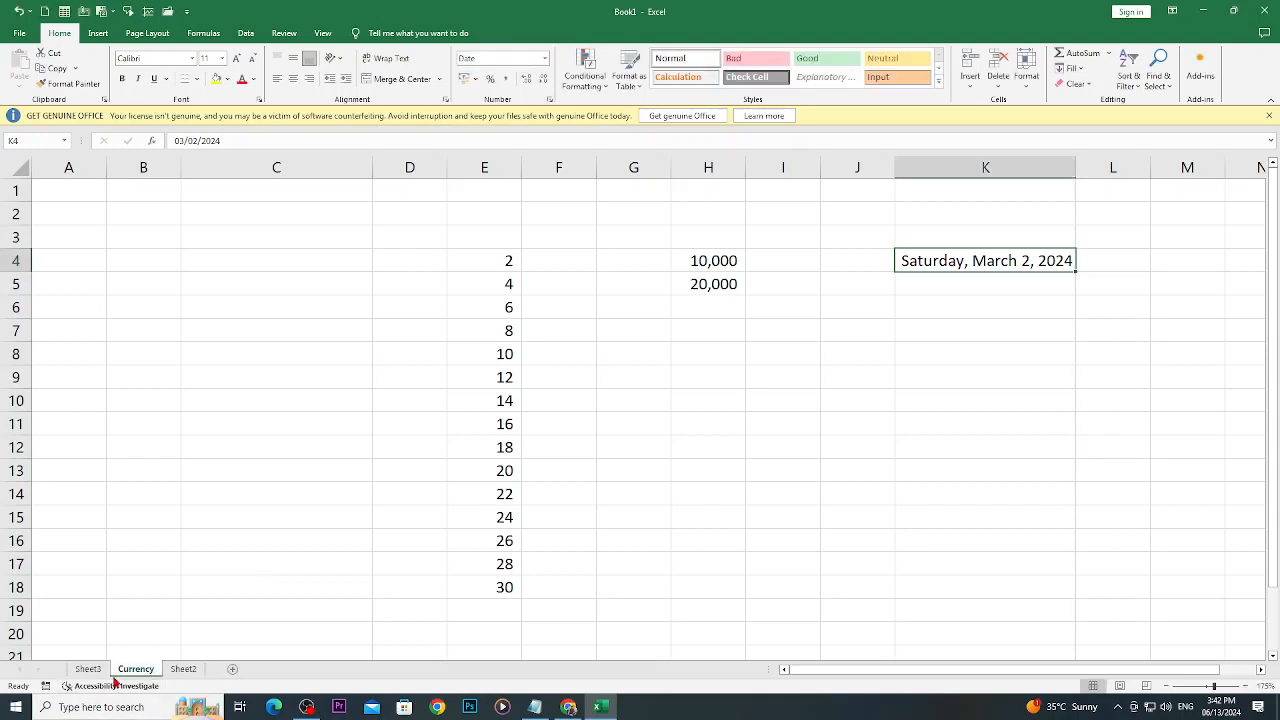
# - View Sheet2, return to the Currency sheet, and show the commands available for that sheet
pyautogui.click(183, 669)
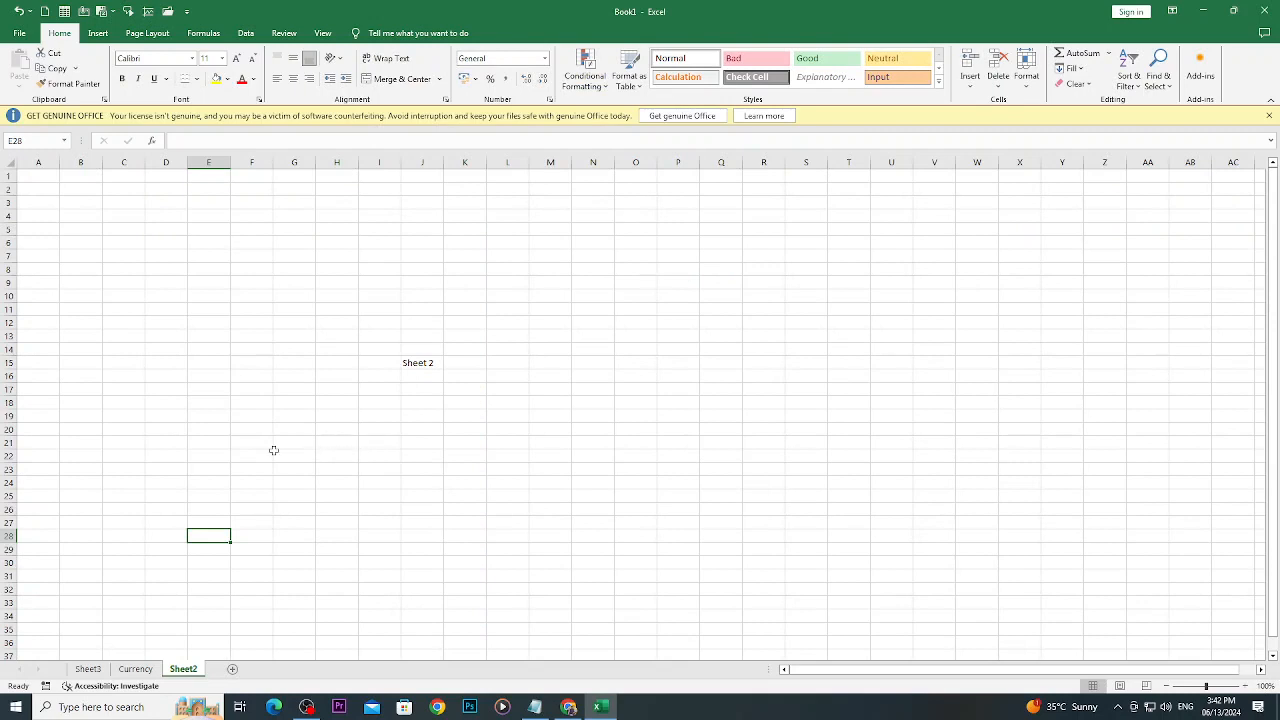
pyautogui.click(140, 669)
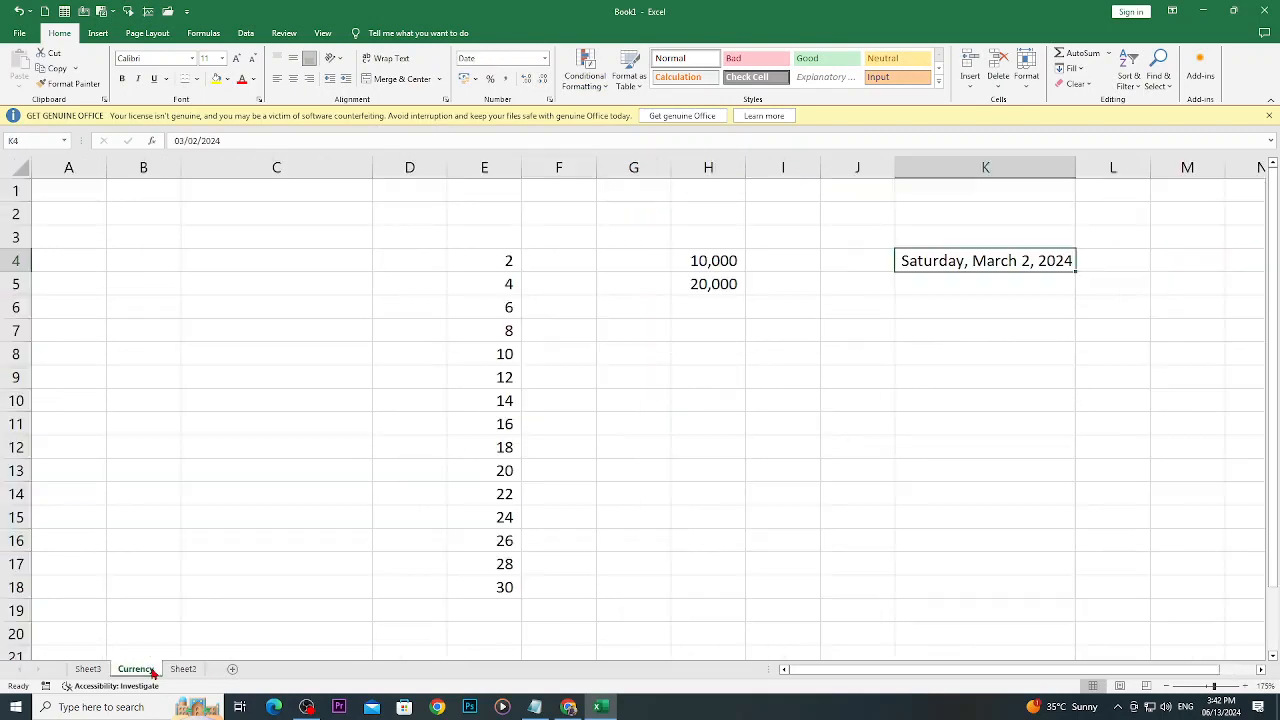
pyautogui.rightClick(153, 672)
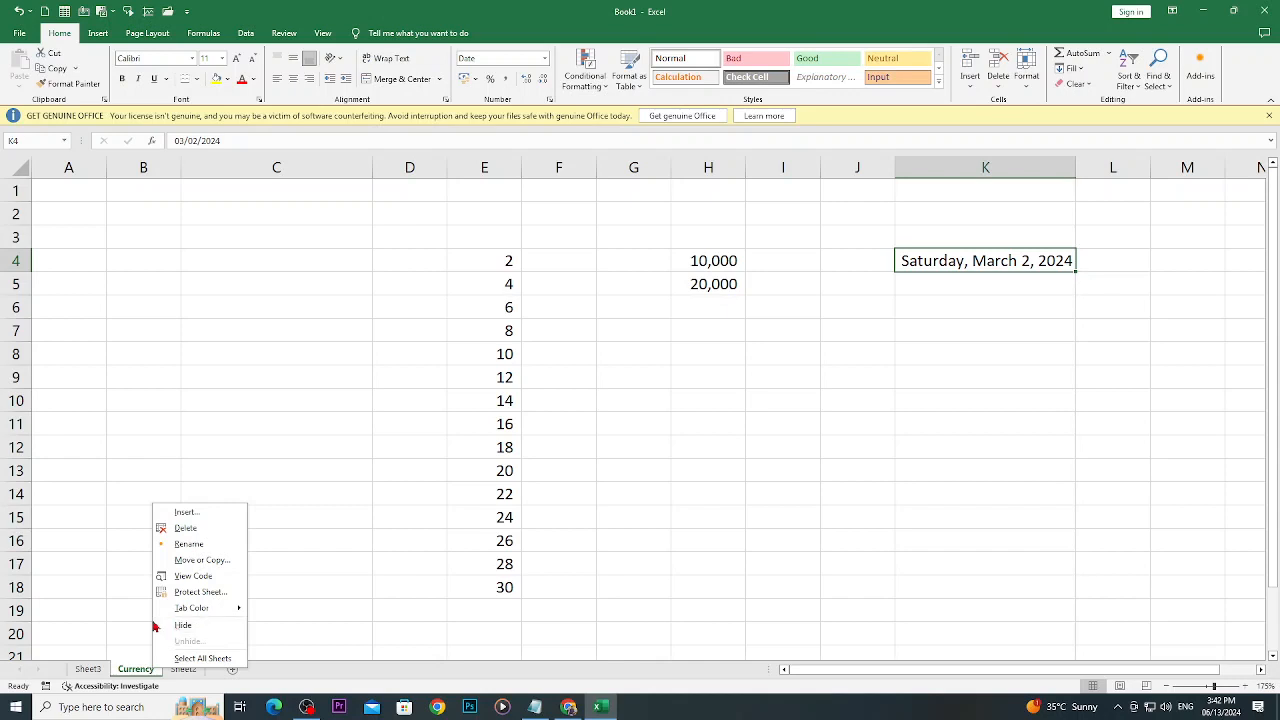
# - Switch to Chrome, check the Working with Multiple Worksheets topic in the GCFGlobal Excel lesson list, and return to Excel
pyautogui.click(568, 707)
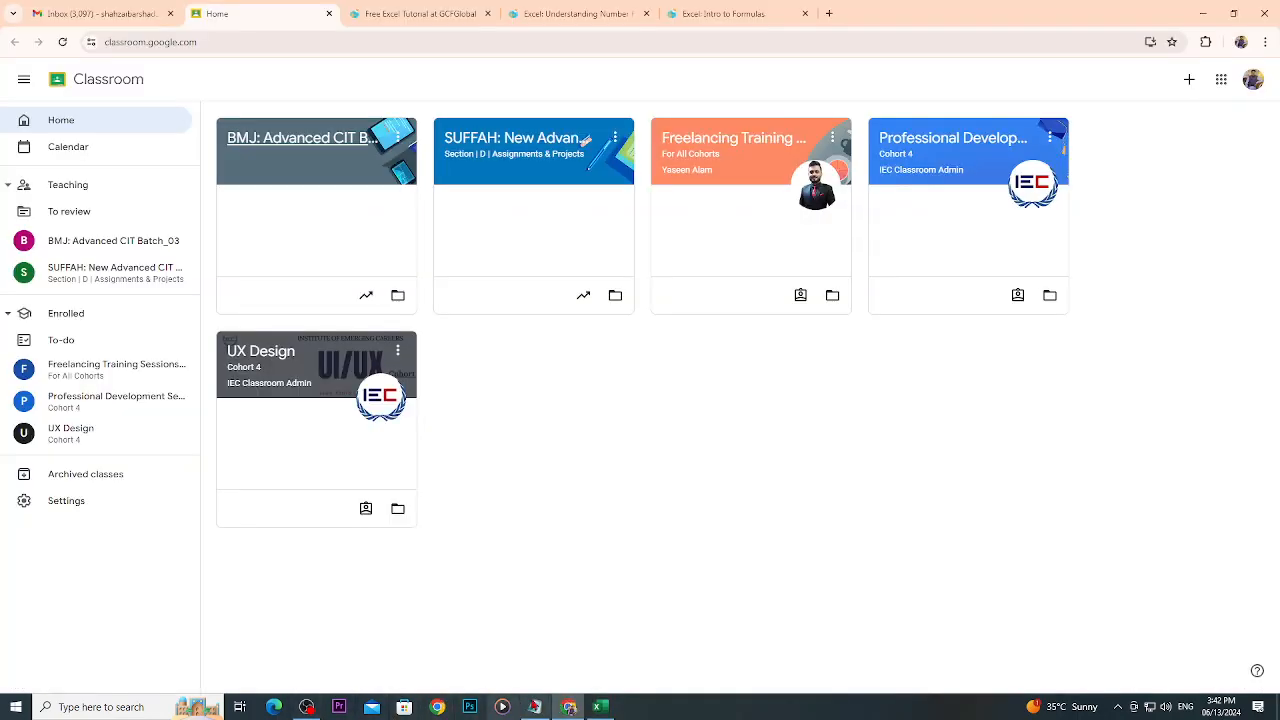
pyautogui.click(534, 707)
pyautogui.click(600, 707)
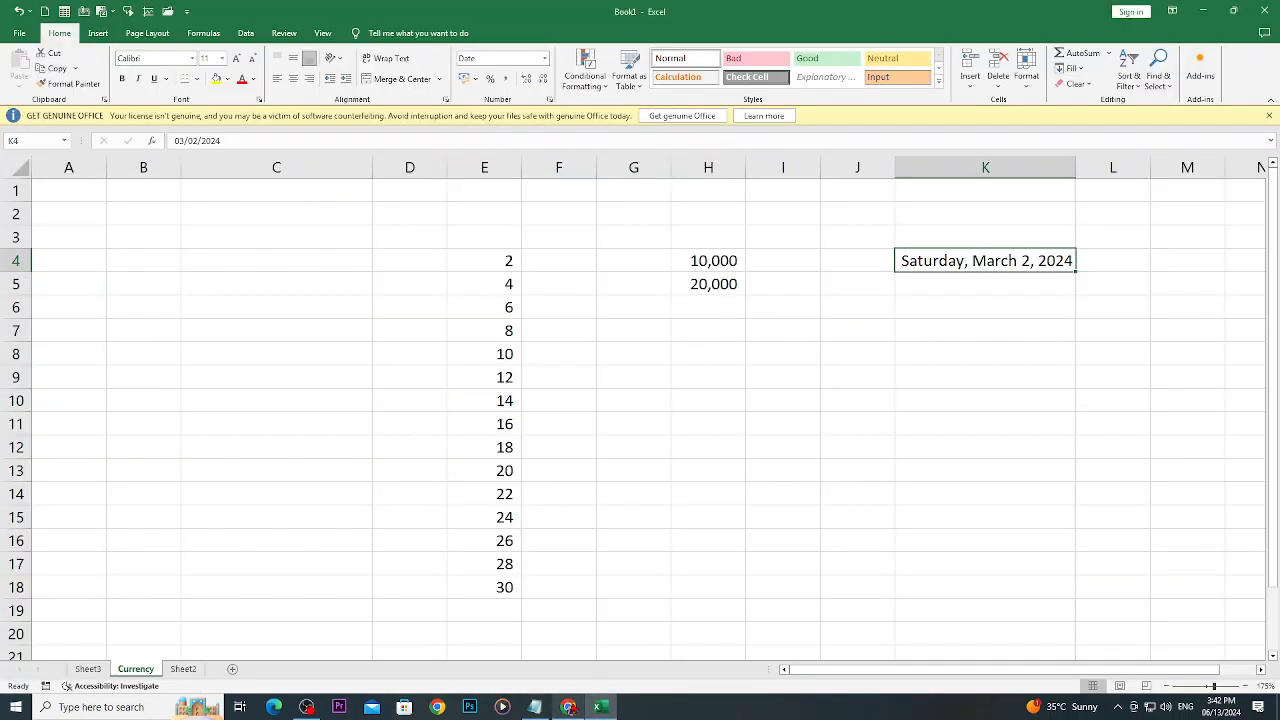
pyautogui.click(568, 707)
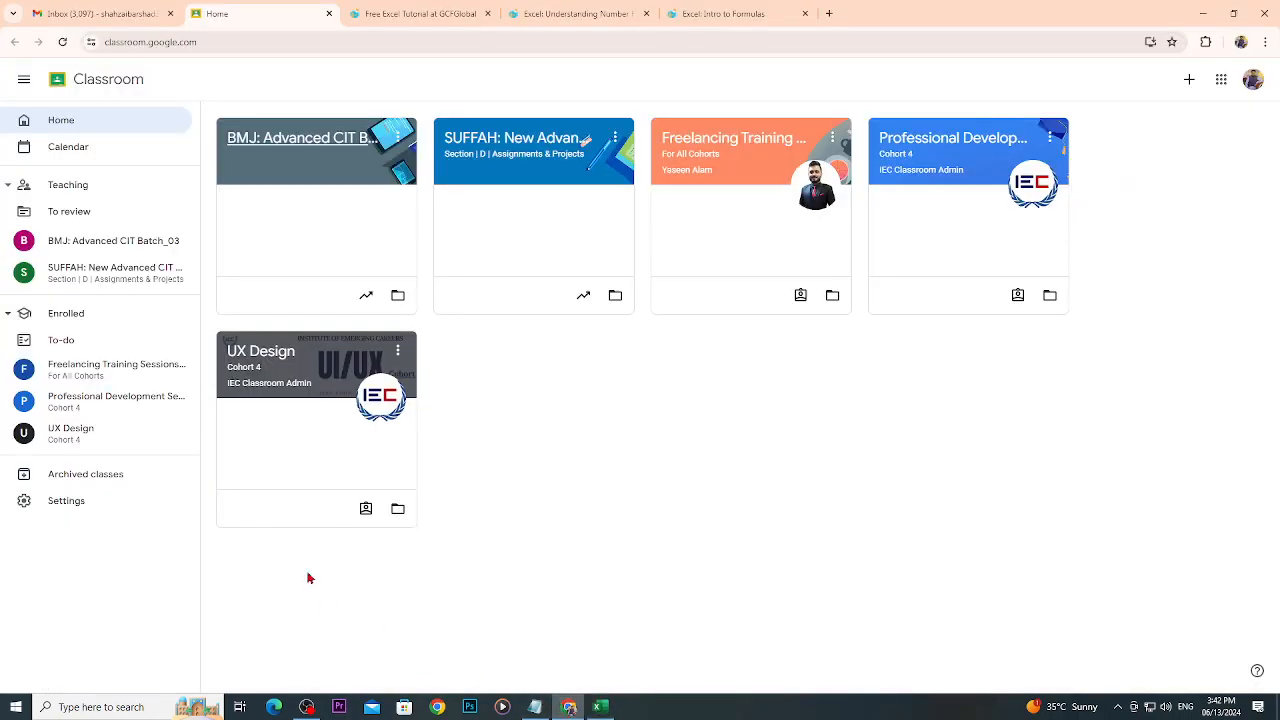
pyautogui.click(420, 13)
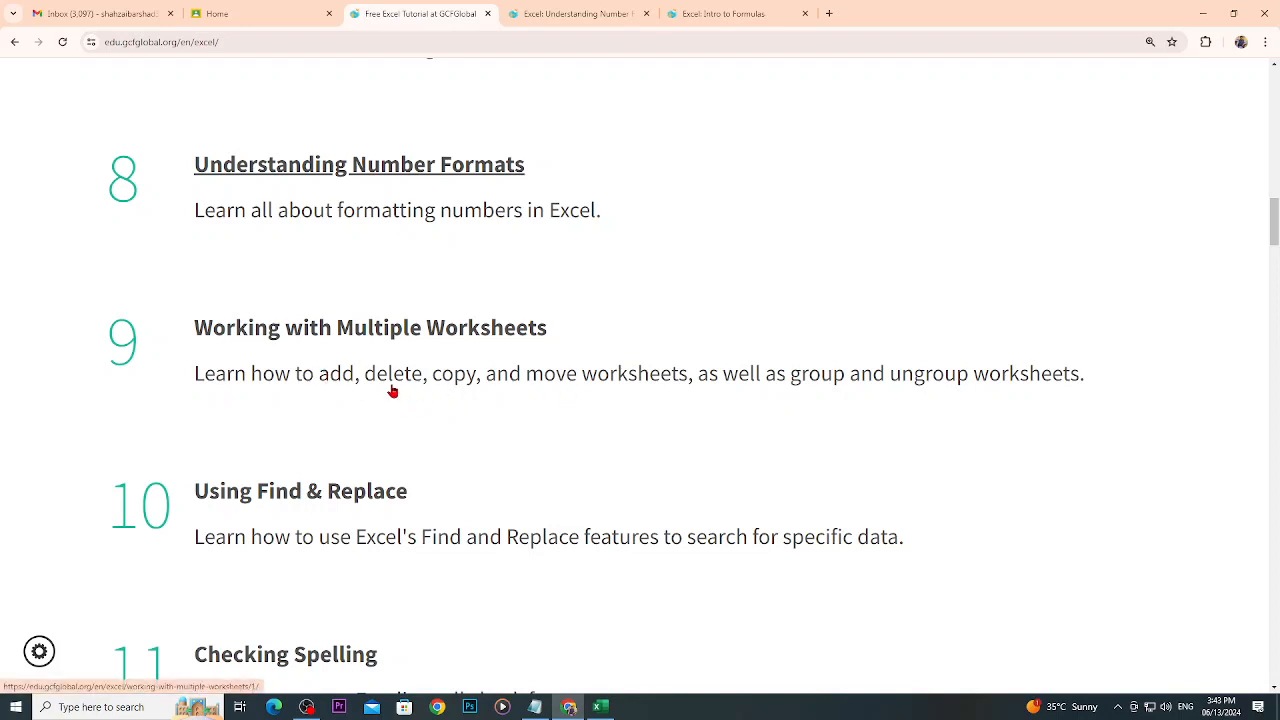
pyautogui.click(600, 707)
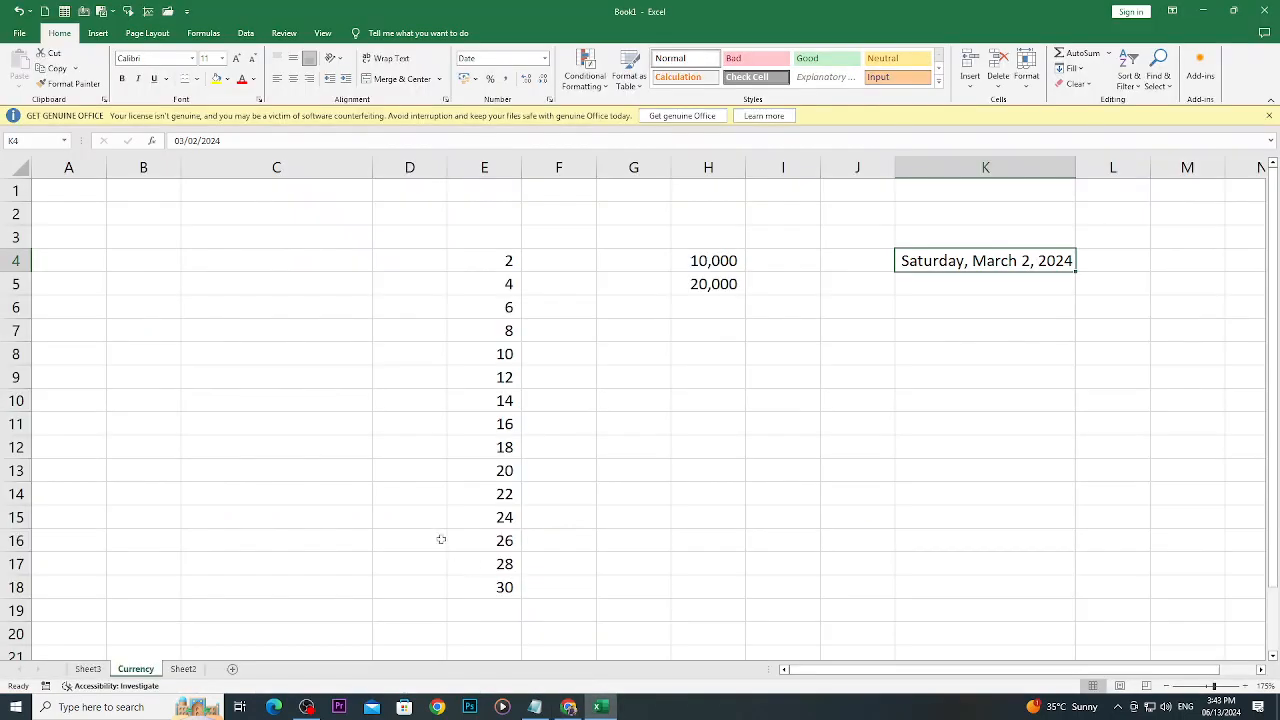
# - Move the Currency sheet before Sheet3 with the Move or Copy command
pyautogui.rightClick(142, 675)
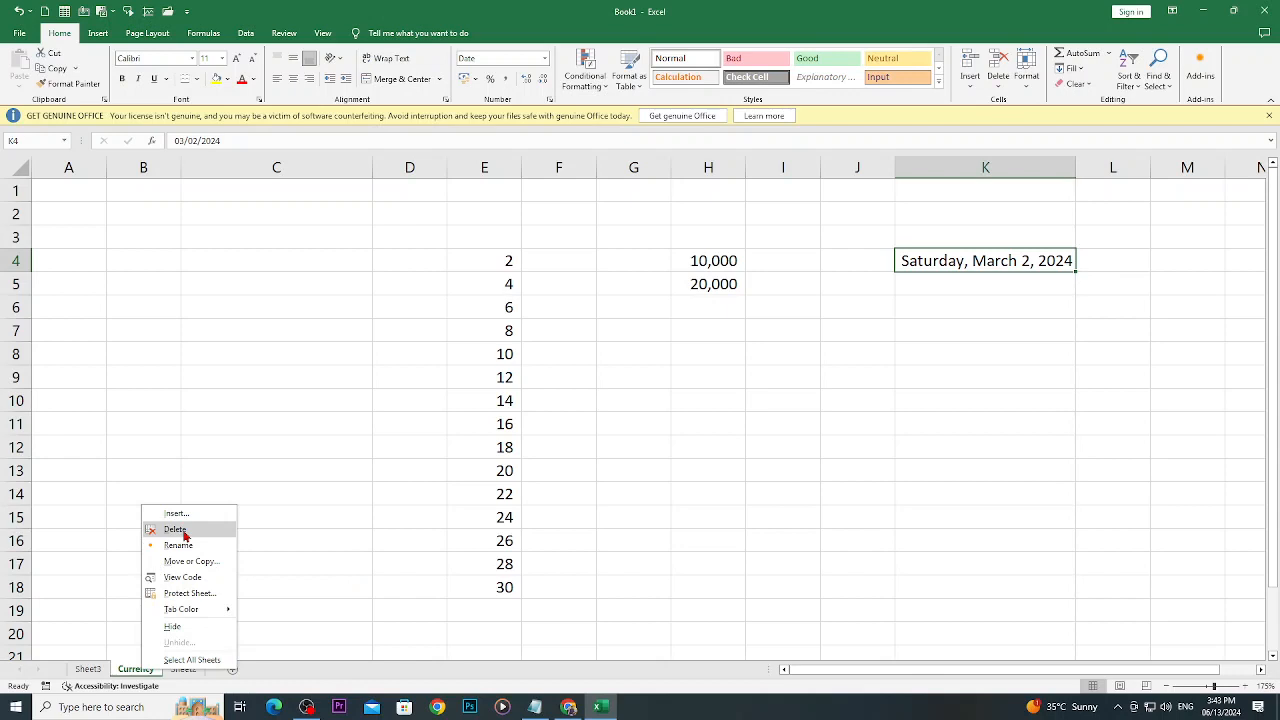
pyautogui.click(246, 576)
pyautogui.rightClick(151, 669)
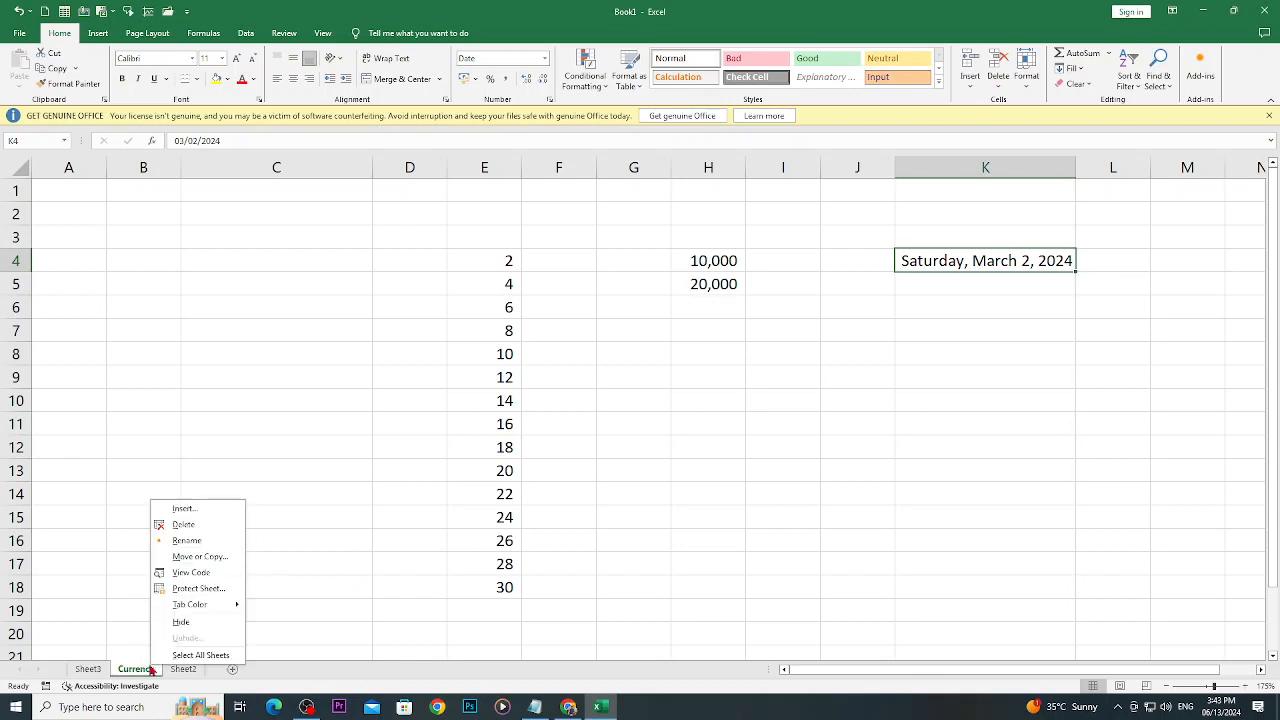
pyautogui.click(200, 560)
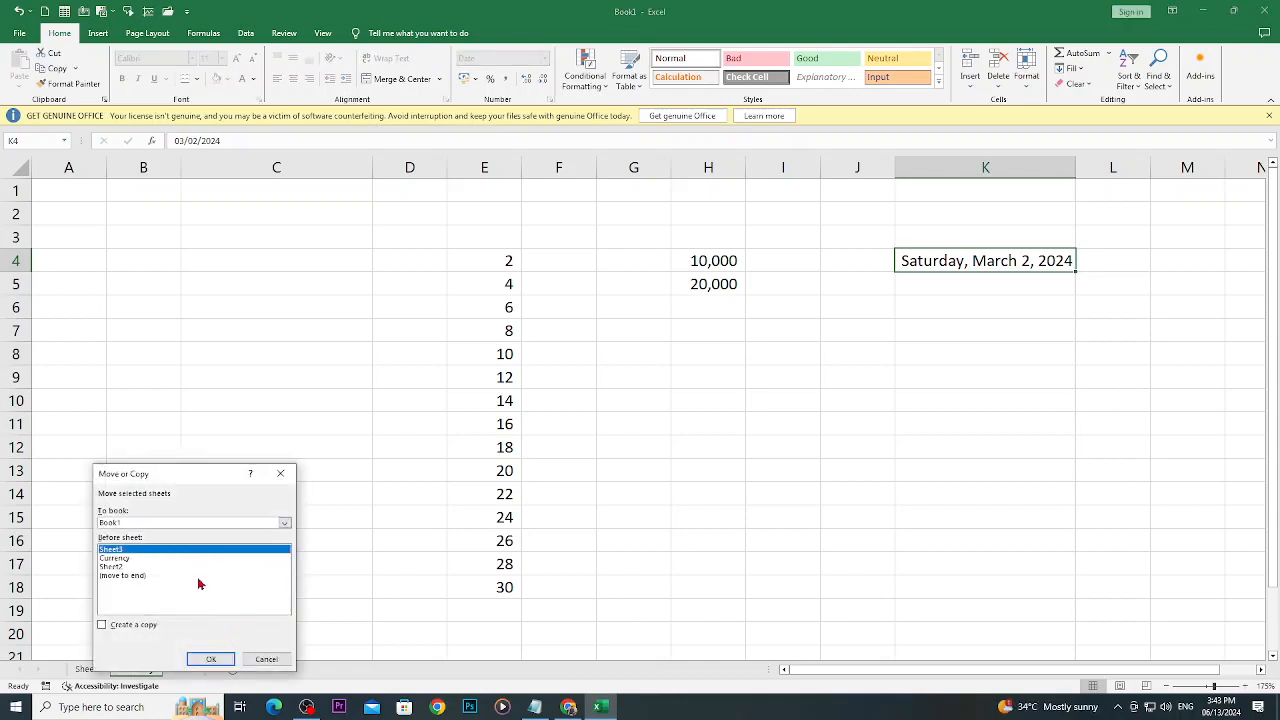
pyautogui.click(220, 660)
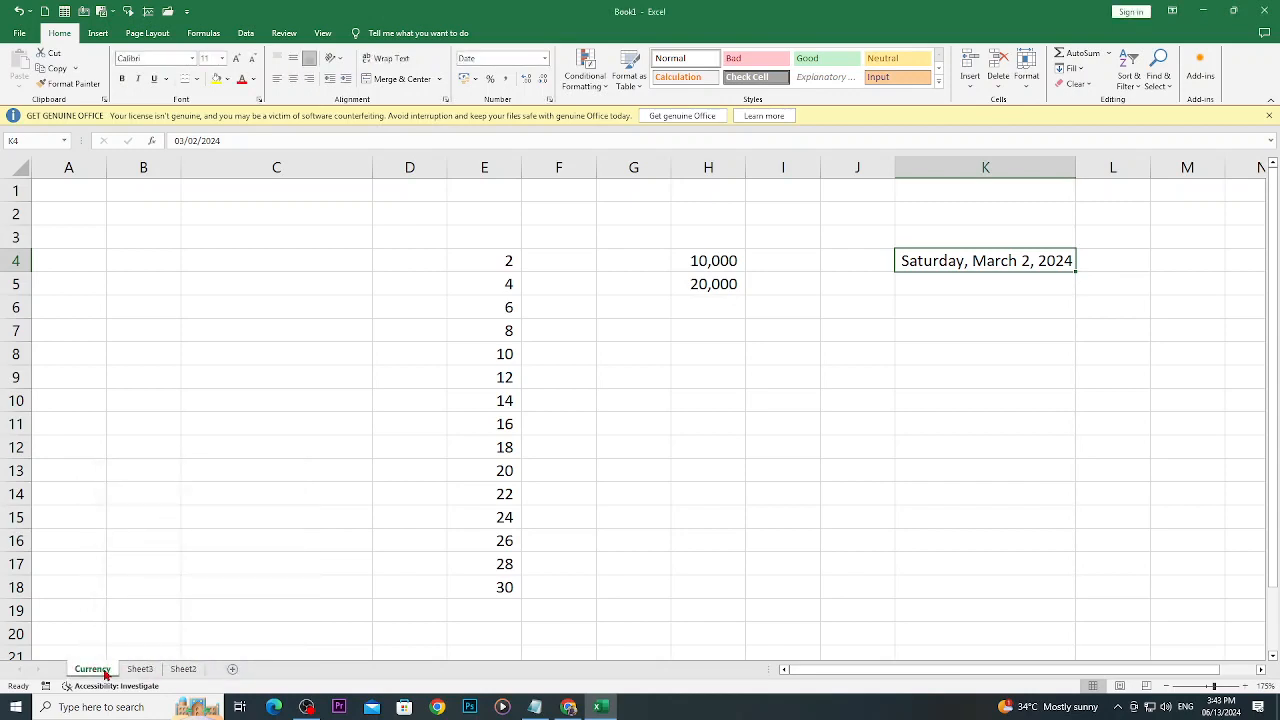
# - View Sheet3 and Sheet2, and move the Currency sheet to the end of the workbook with Move or Copy
pyautogui.click(138, 670)
pyautogui.click(182, 671)
pyautogui.click(92, 669)
pyautogui.rightClick(97, 671)
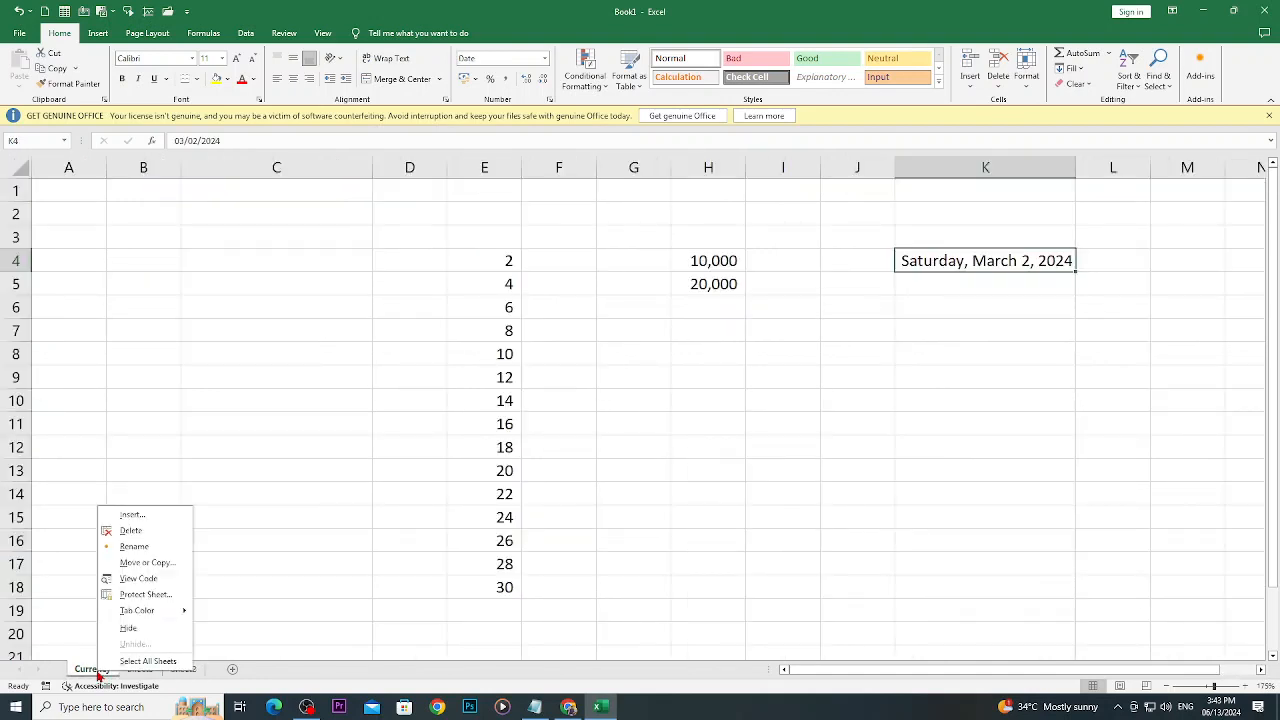
pyautogui.click(129, 564)
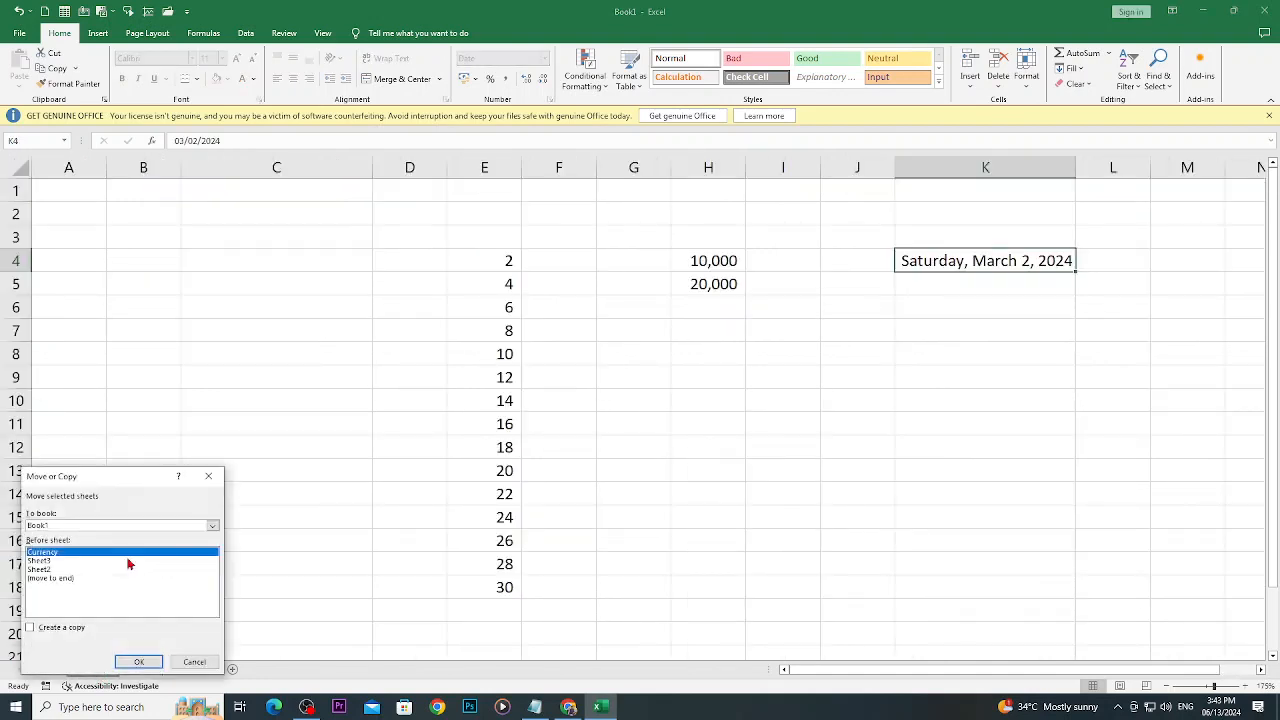
pyautogui.click(43, 579)
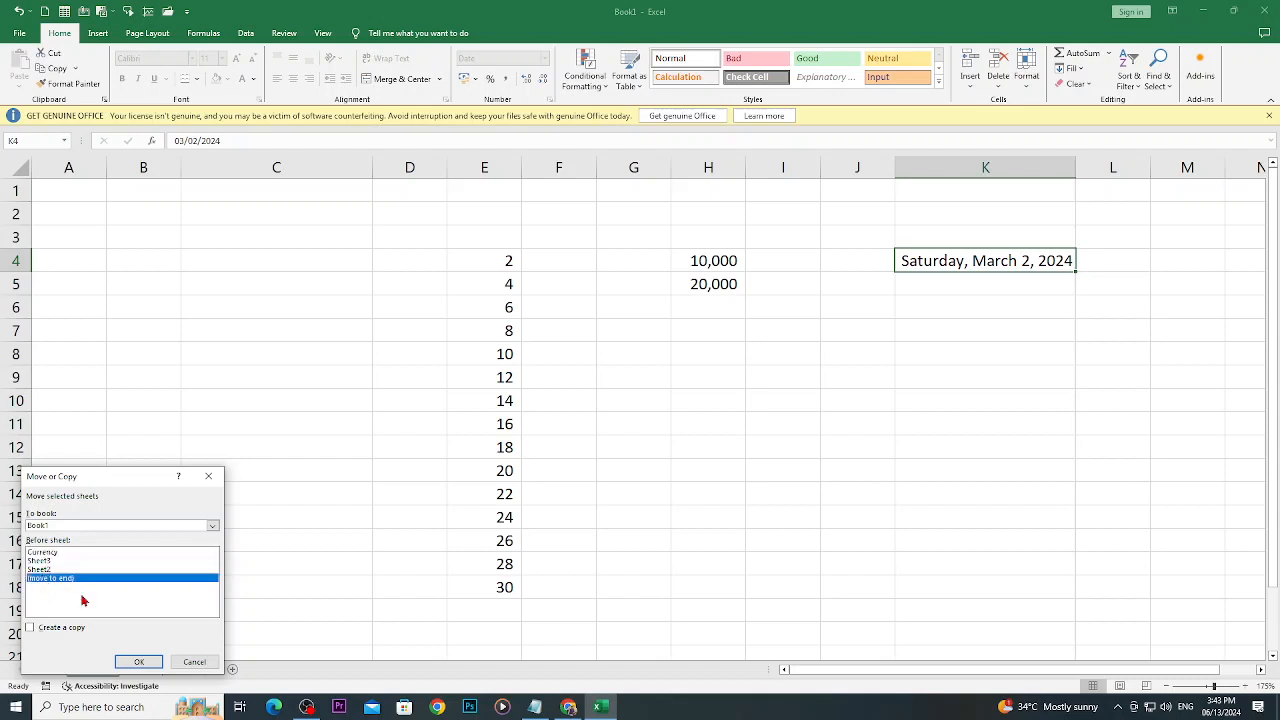
pyautogui.click(139, 660)
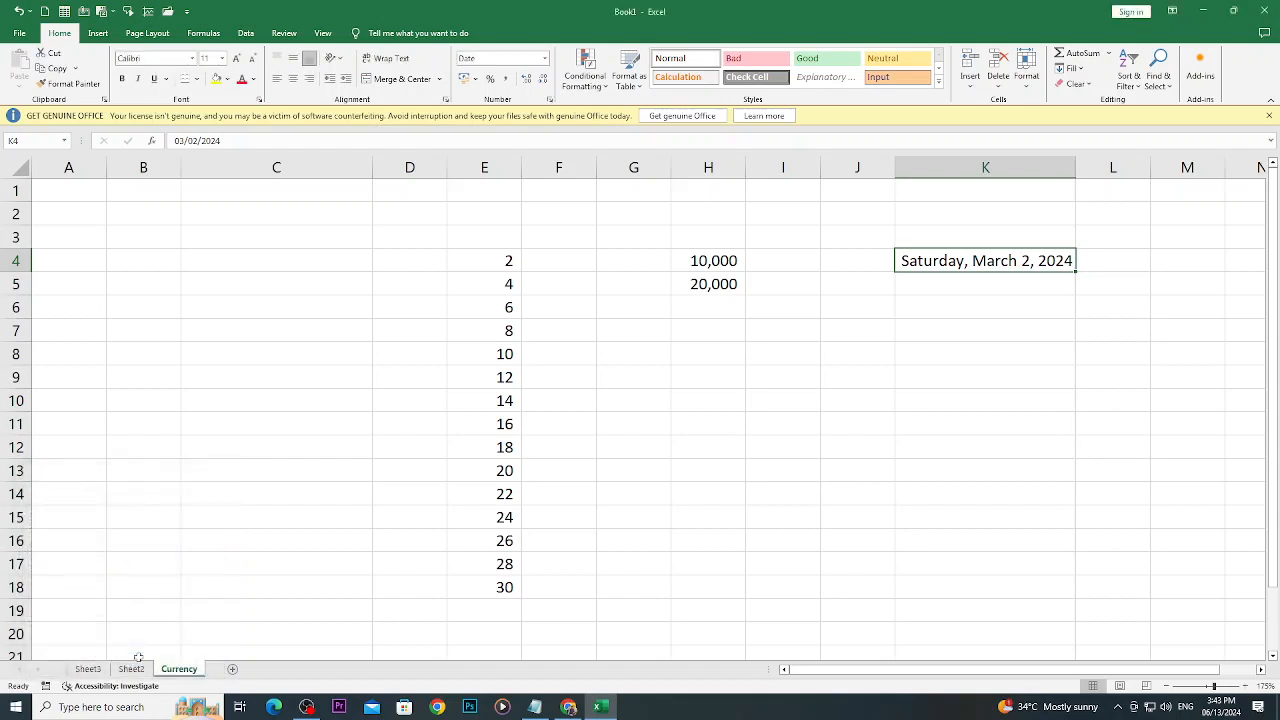
# - Clear the date from K4 on the Currency sheet and copy that cell
pyautogui.rightClick(186, 673)
pyautogui.press('Escape')
pyautogui.press('Delete')
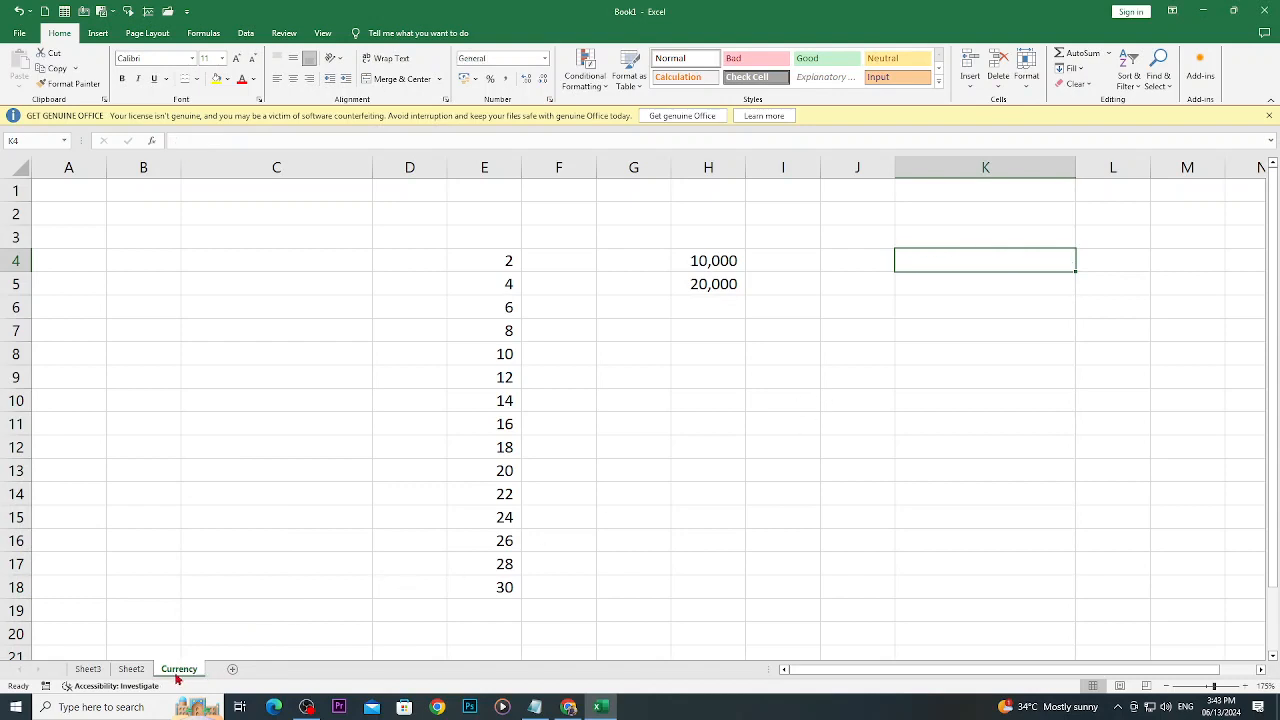
pyautogui.hotkey('ctrl', 'c')
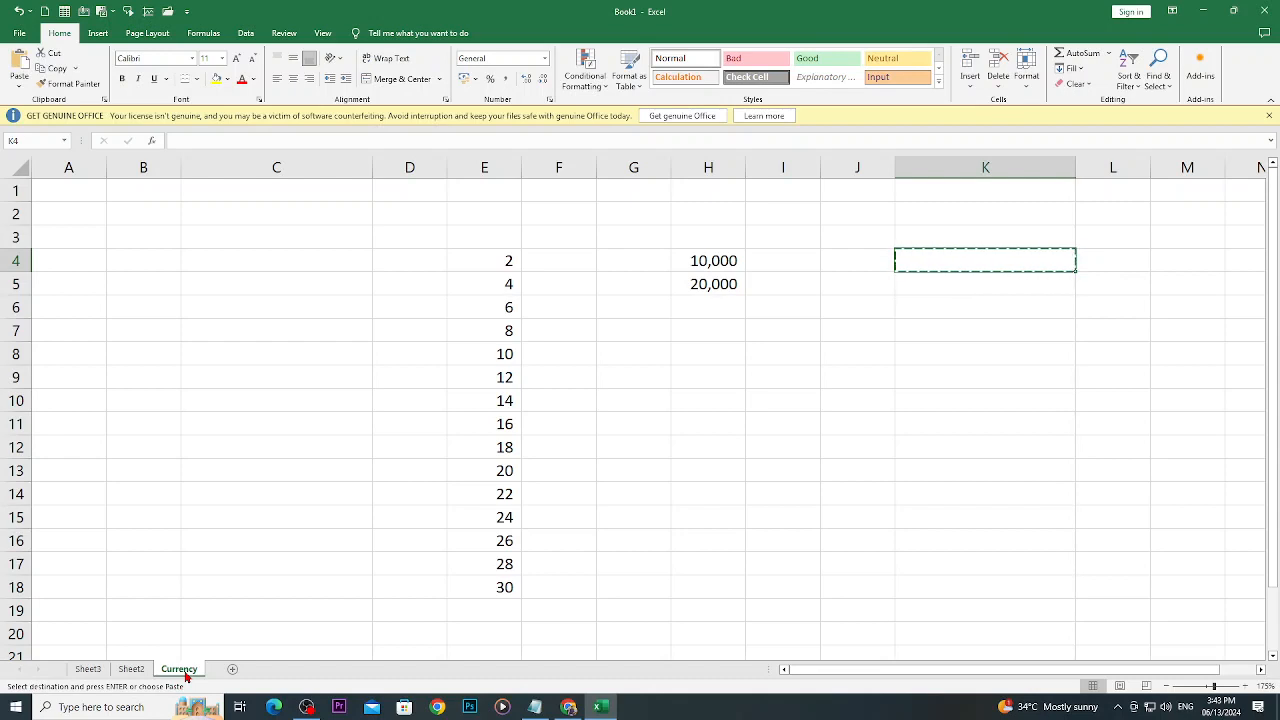
# - Move the Currency sheet into a new workbook with Move or Copy
pyautogui.rightClick(195, 675)
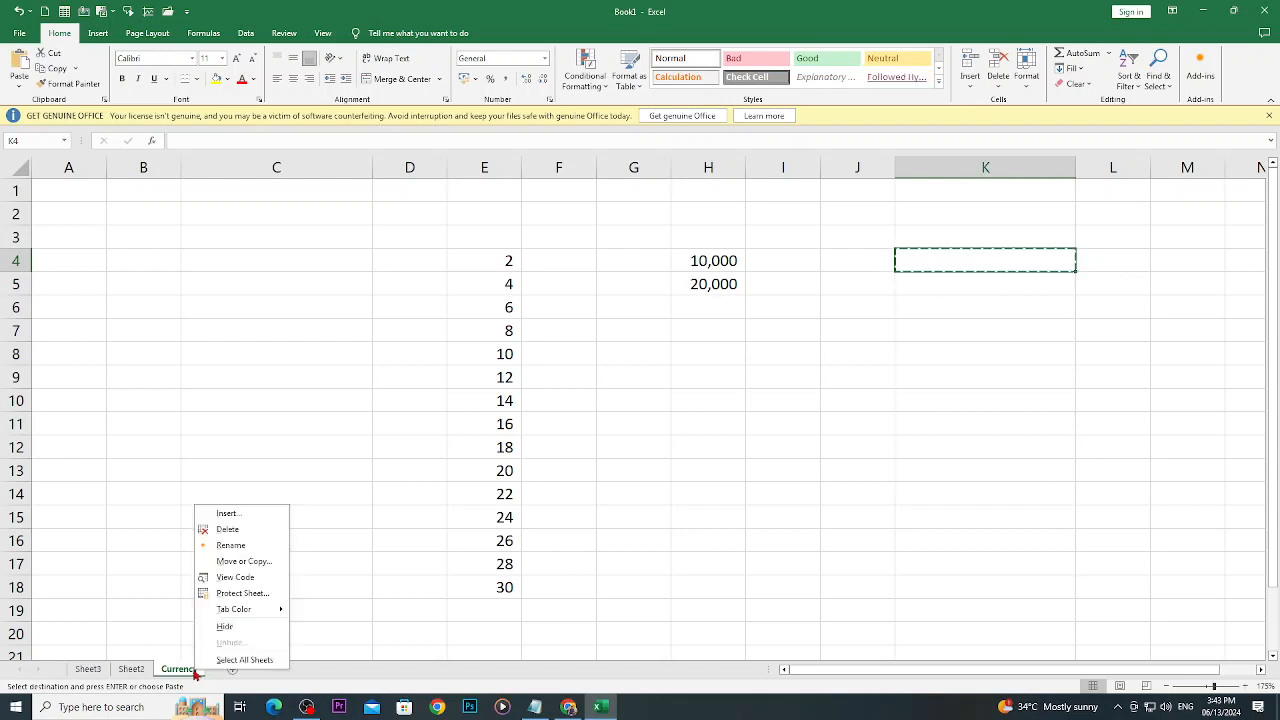
pyautogui.click(244, 563)
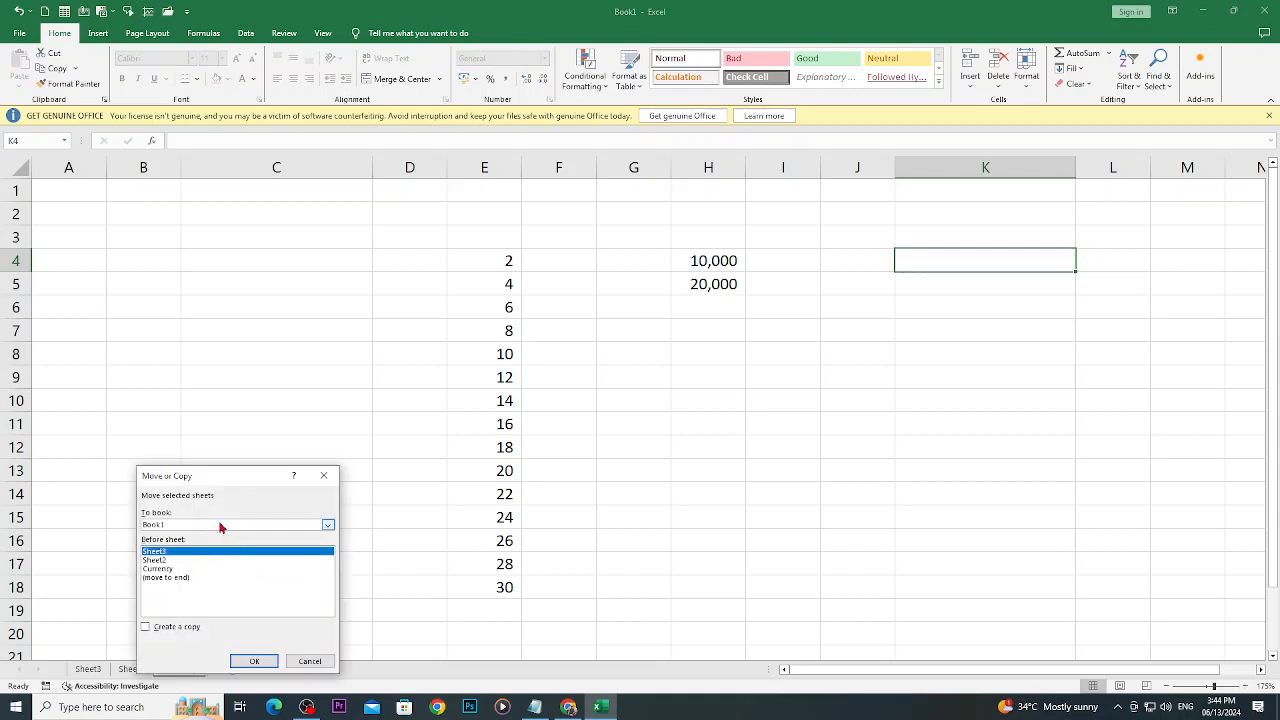
pyautogui.click(327, 526)
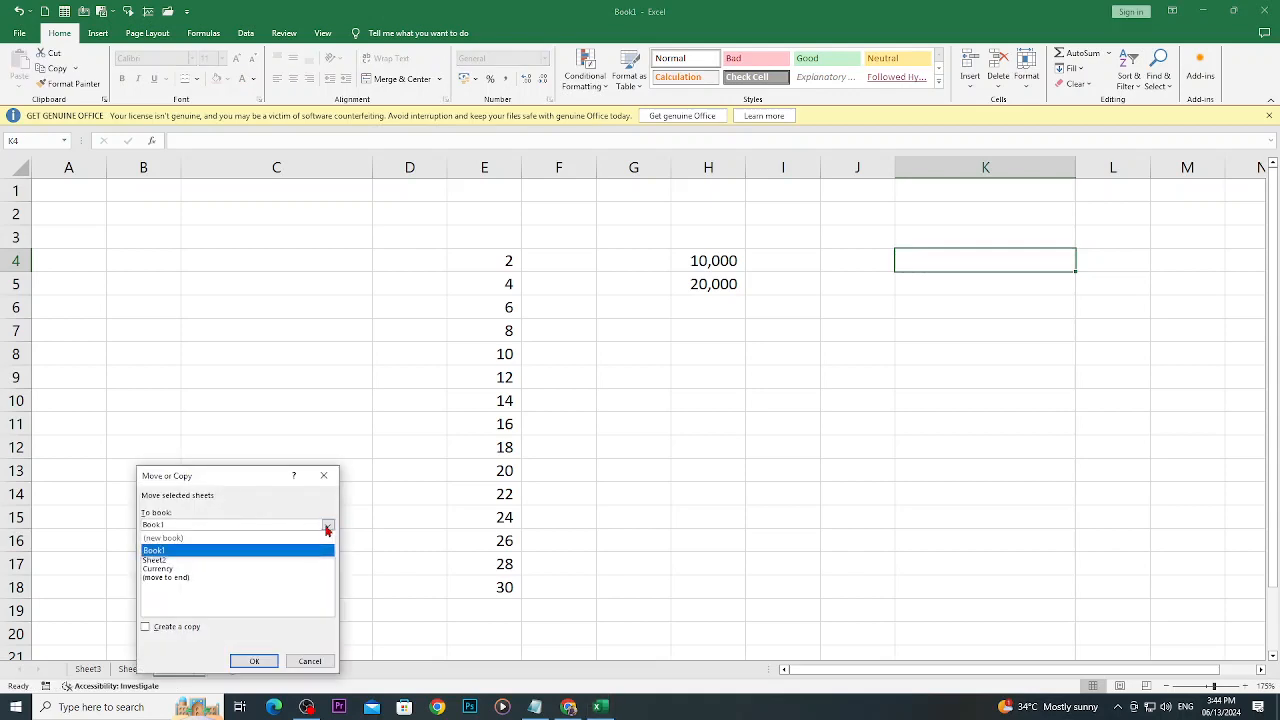
pyautogui.click(327, 527)
pyautogui.click(327, 527)
pyautogui.click(246, 541)
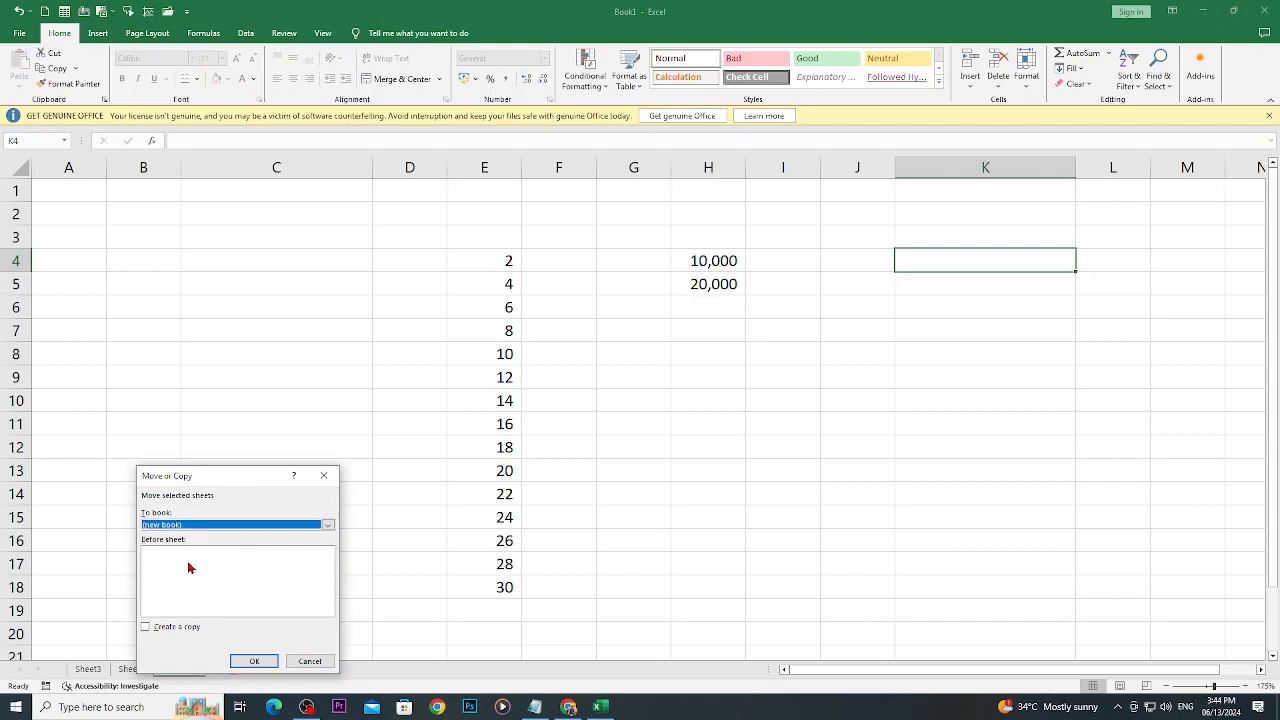
pyautogui.click(254, 661)
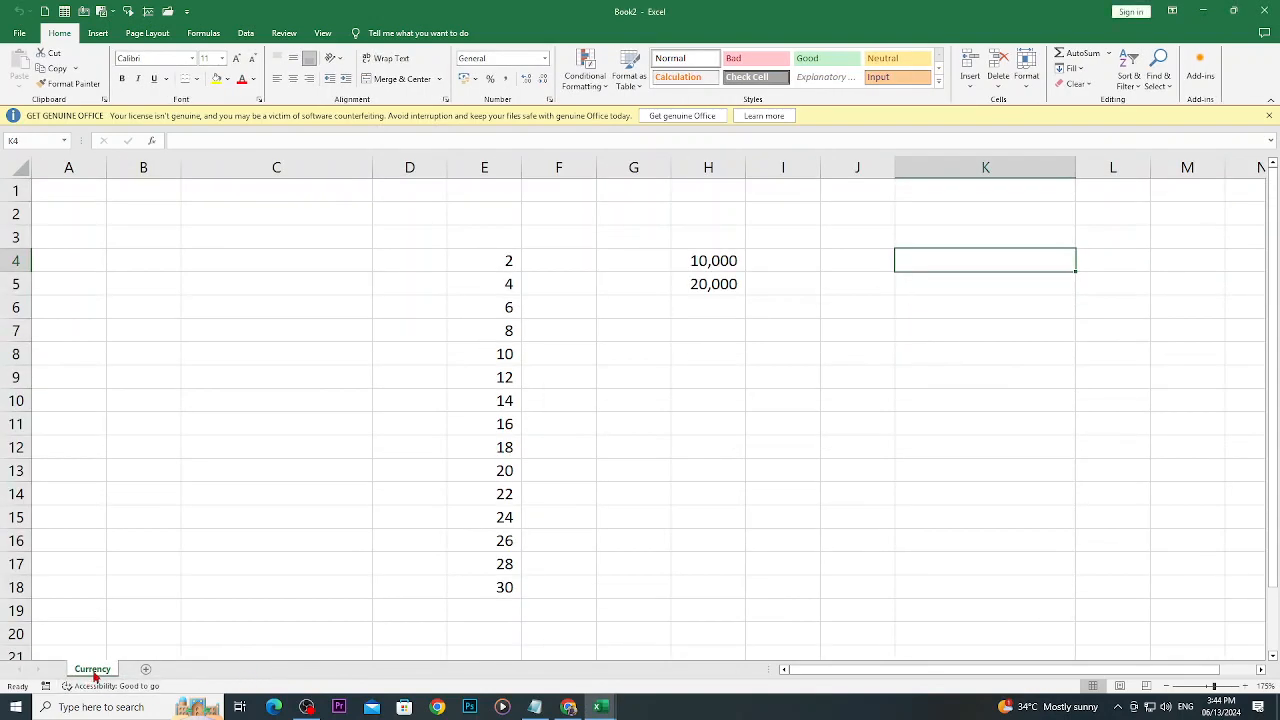
# - Add a second worksheet after Currency, and use Move or Copy to place Currency before Sheet2
pyautogui.click(143, 672)
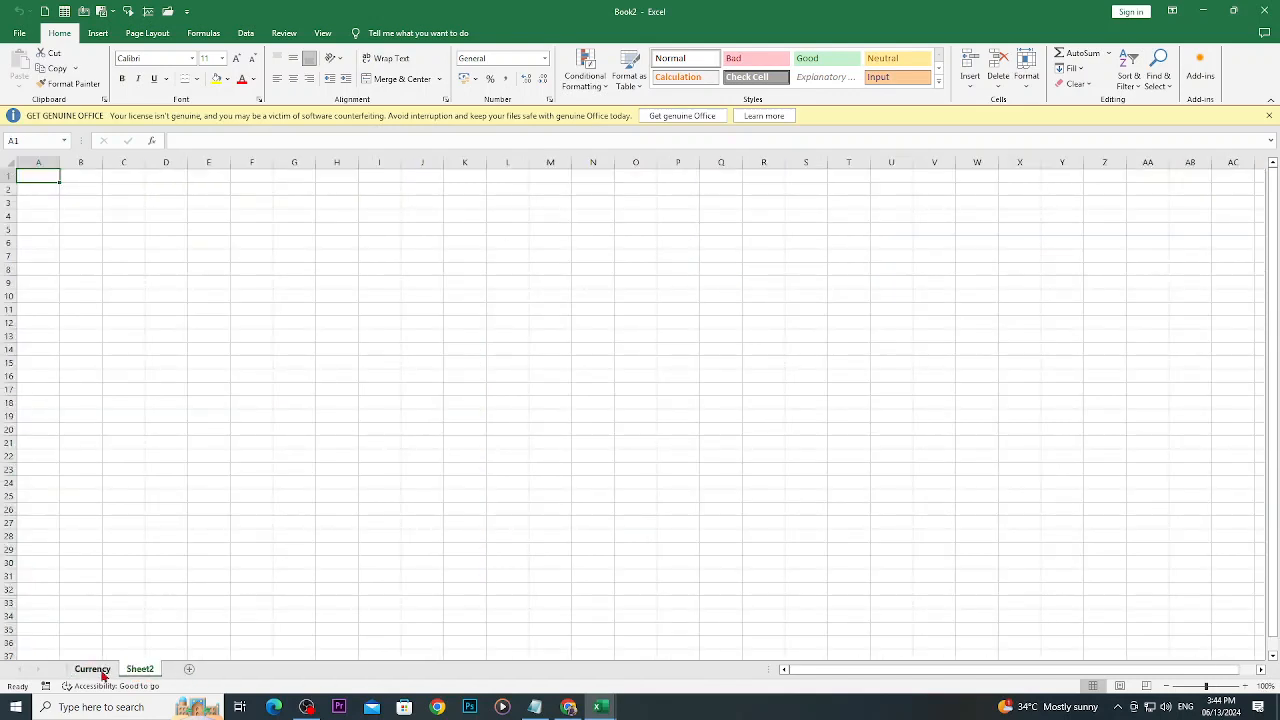
pyautogui.click(100, 671)
pyautogui.rightClick(100, 671)
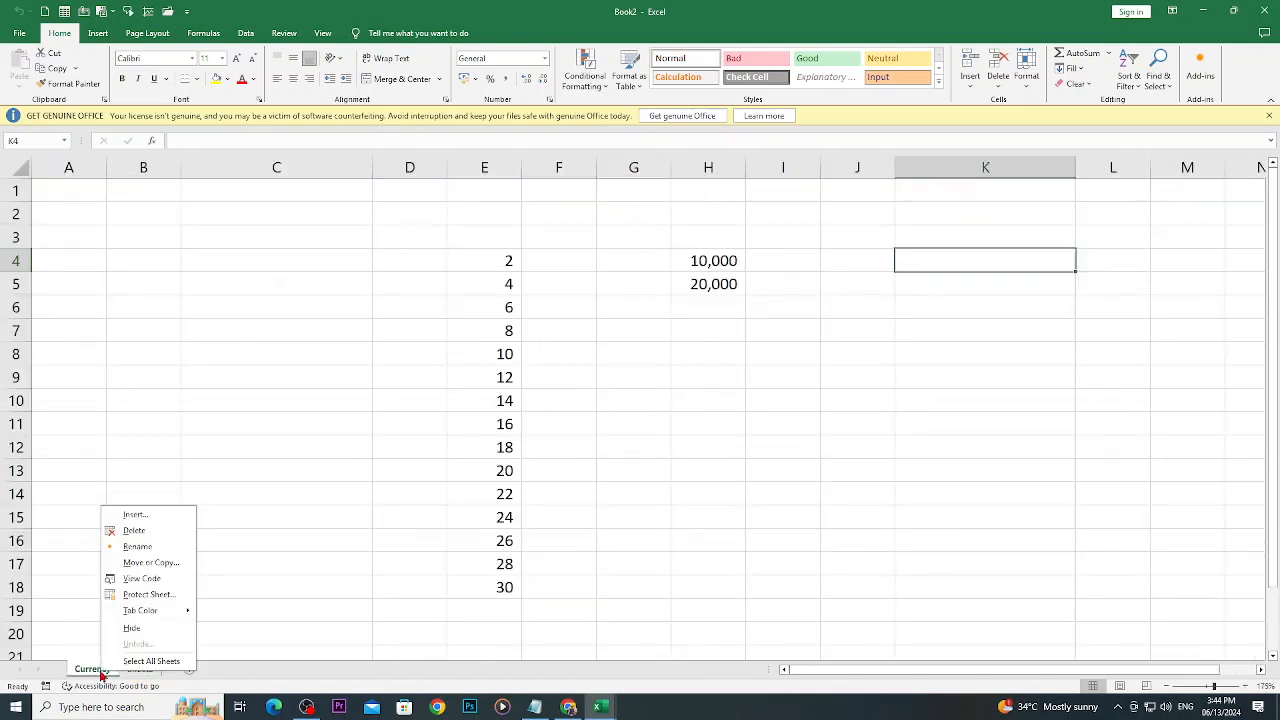
pyautogui.click(142, 564)
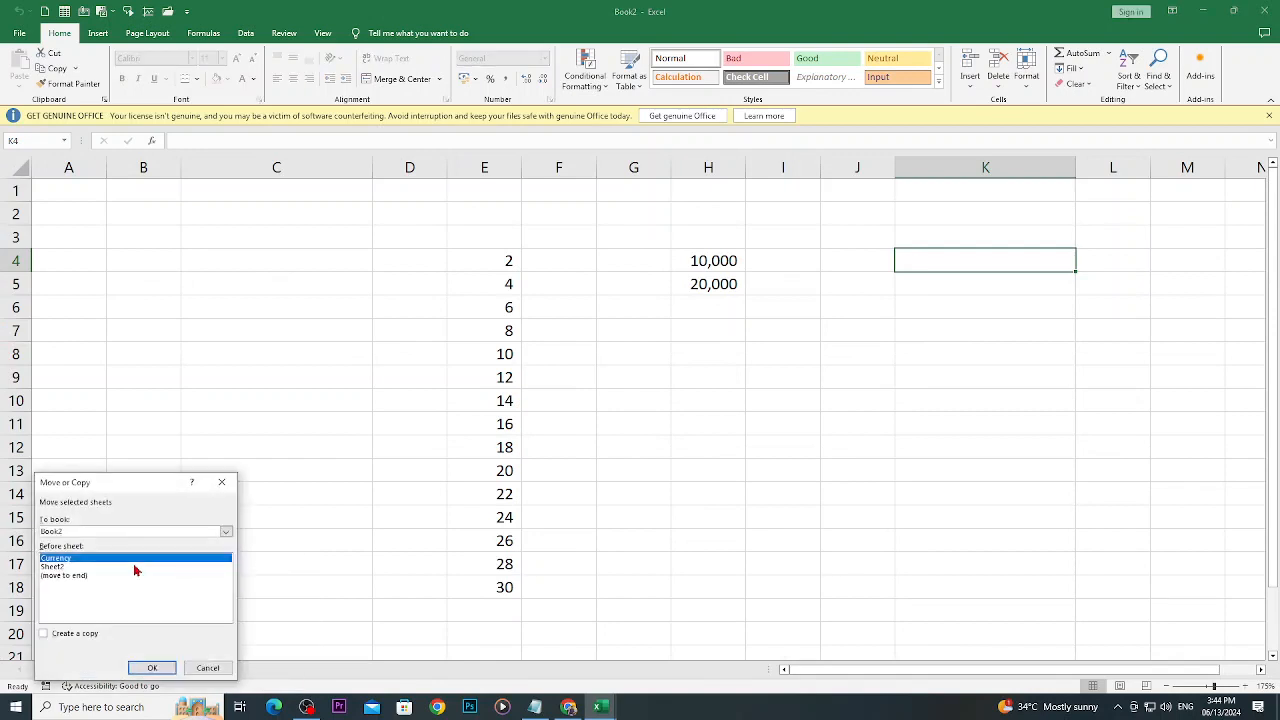
pyautogui.click(82, 567)
pyautogui.click(150, 668)
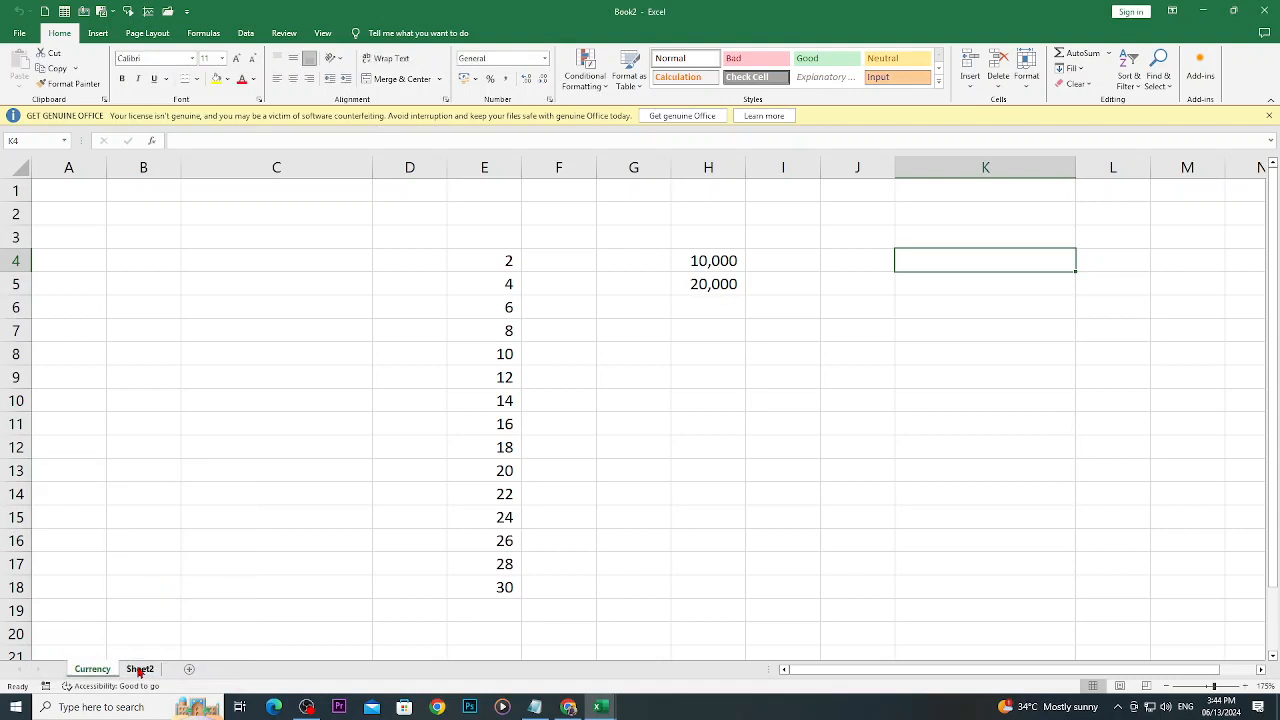
# - Create a copy of Sheet2 before the Currency sheet with Move or Copy
pyautogui.rightClick(140, 669)
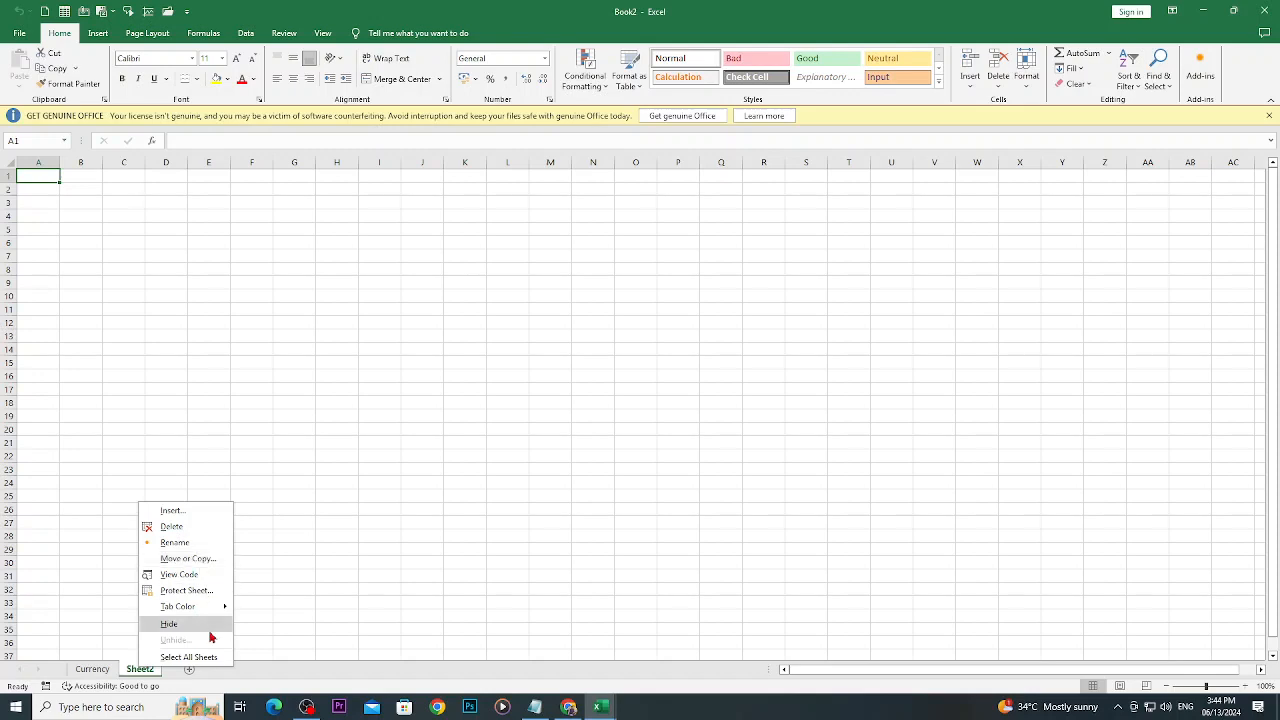
pyautogui.click(177, 559)
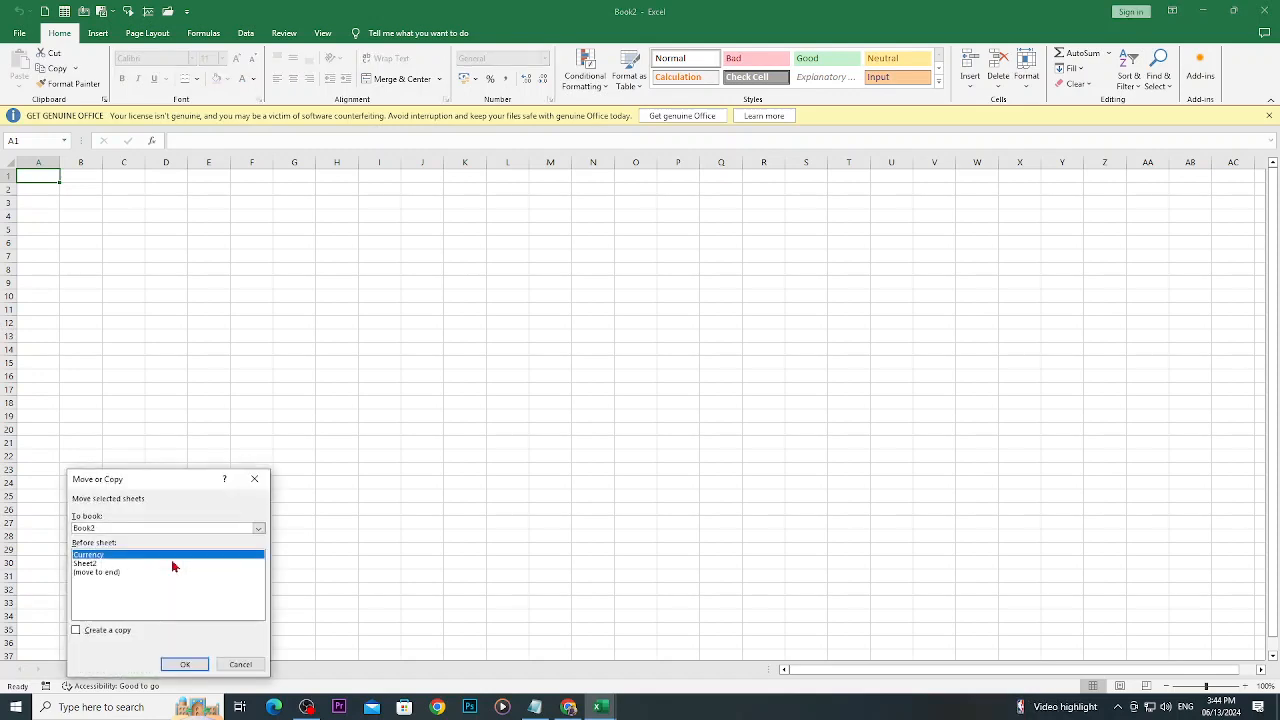
pyautogui.click(77, 631)
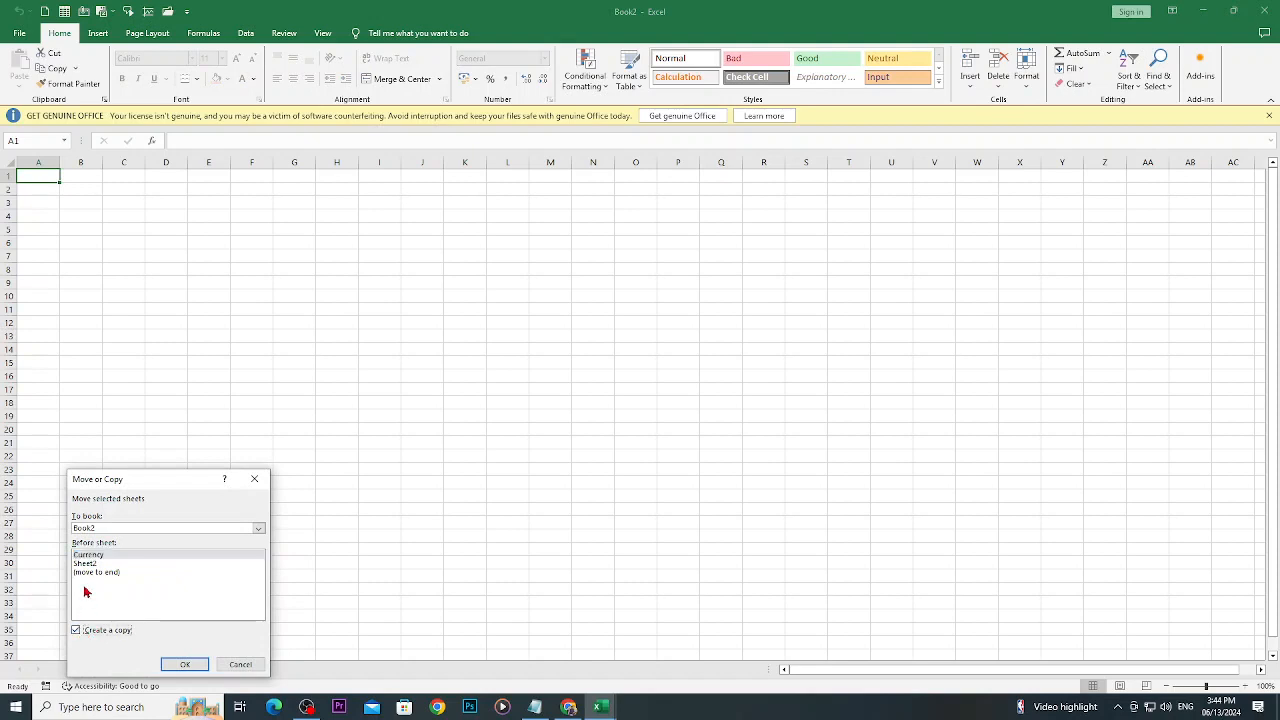
pyautogui.click(184, 666)
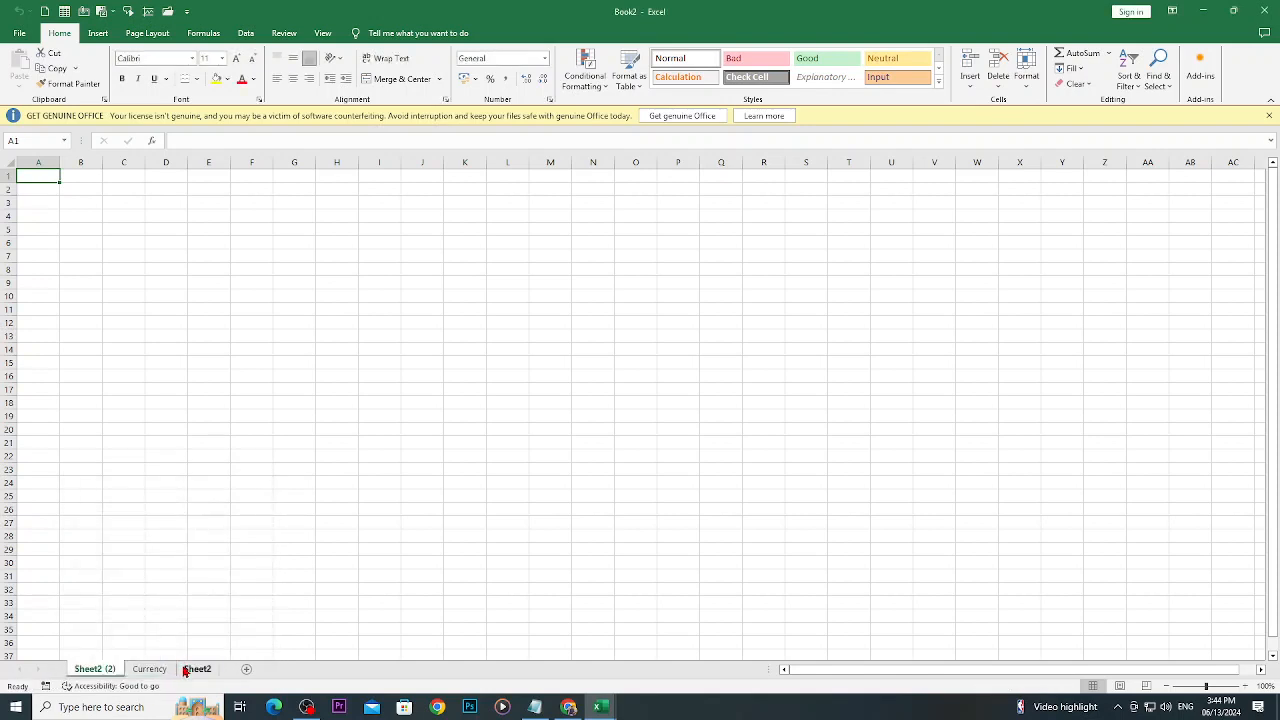
# - Rename the duplicate of Sheet2 as "copied sheet"
pyautogui.rightClick(95, 670)
pyautogui.click(127, 549)
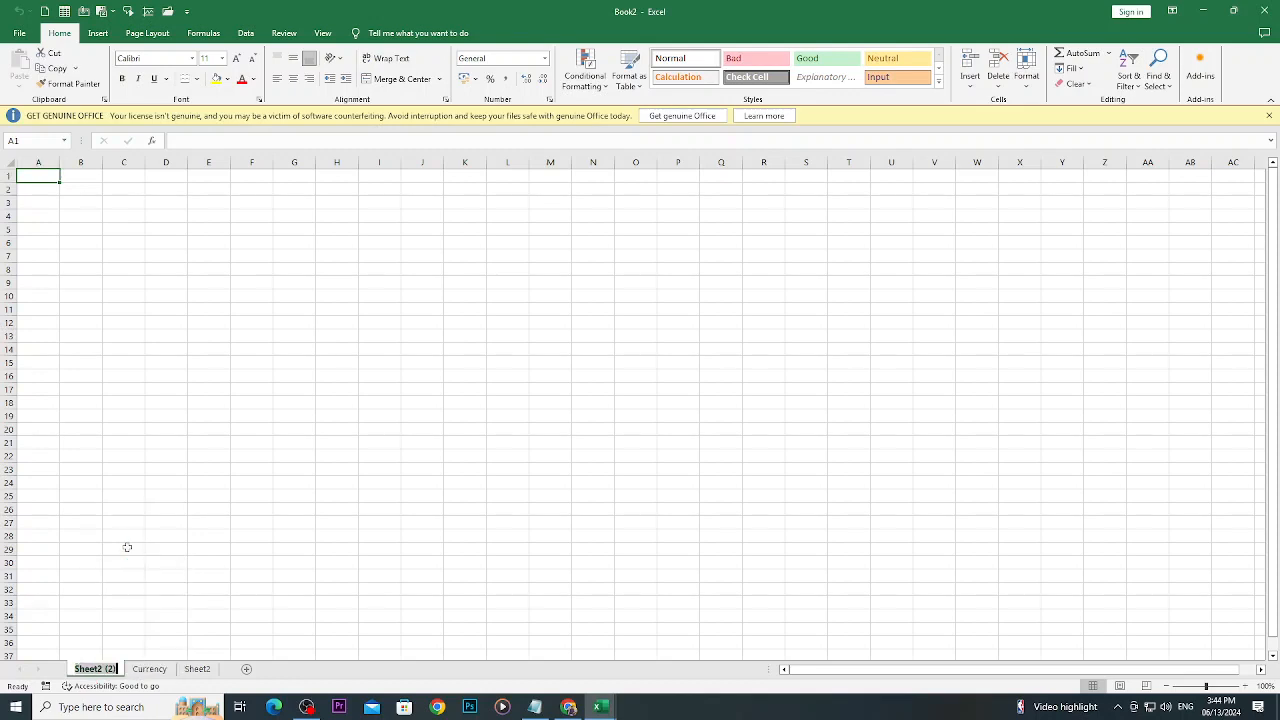
pyautogui.write('cop')
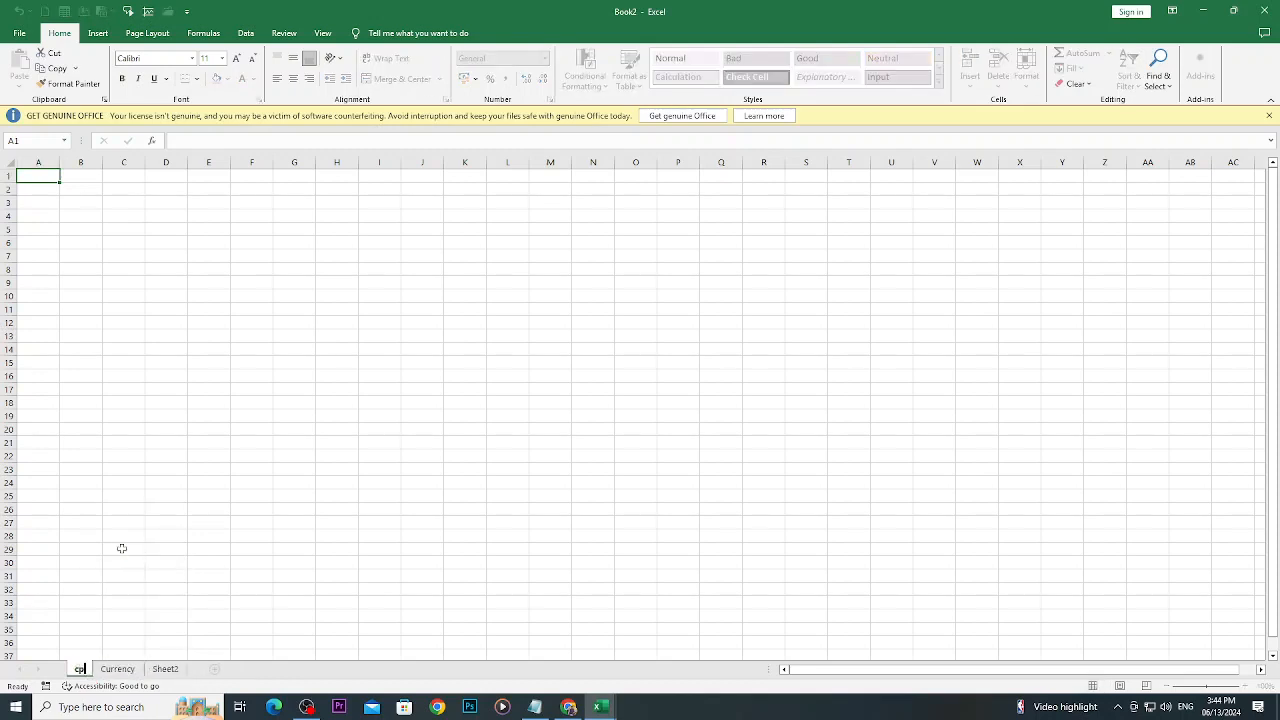
pyautogui.write('ied sheet')
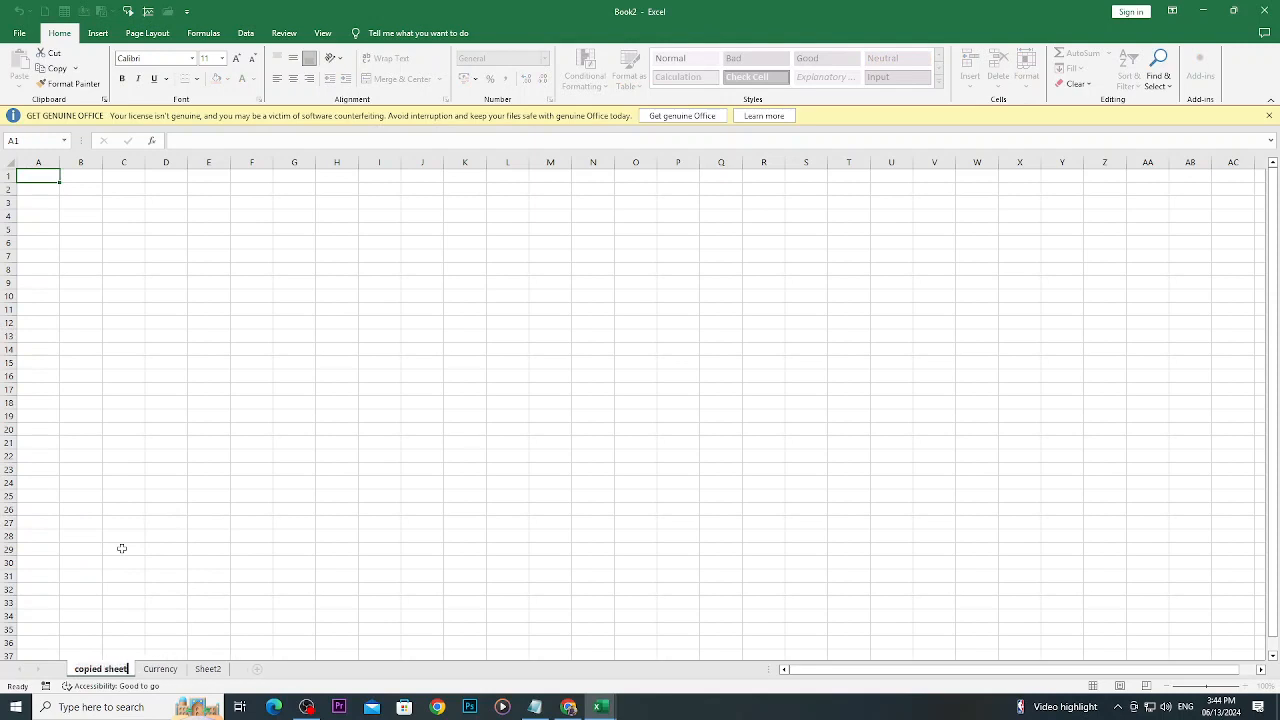
pyautogui.press('Return')
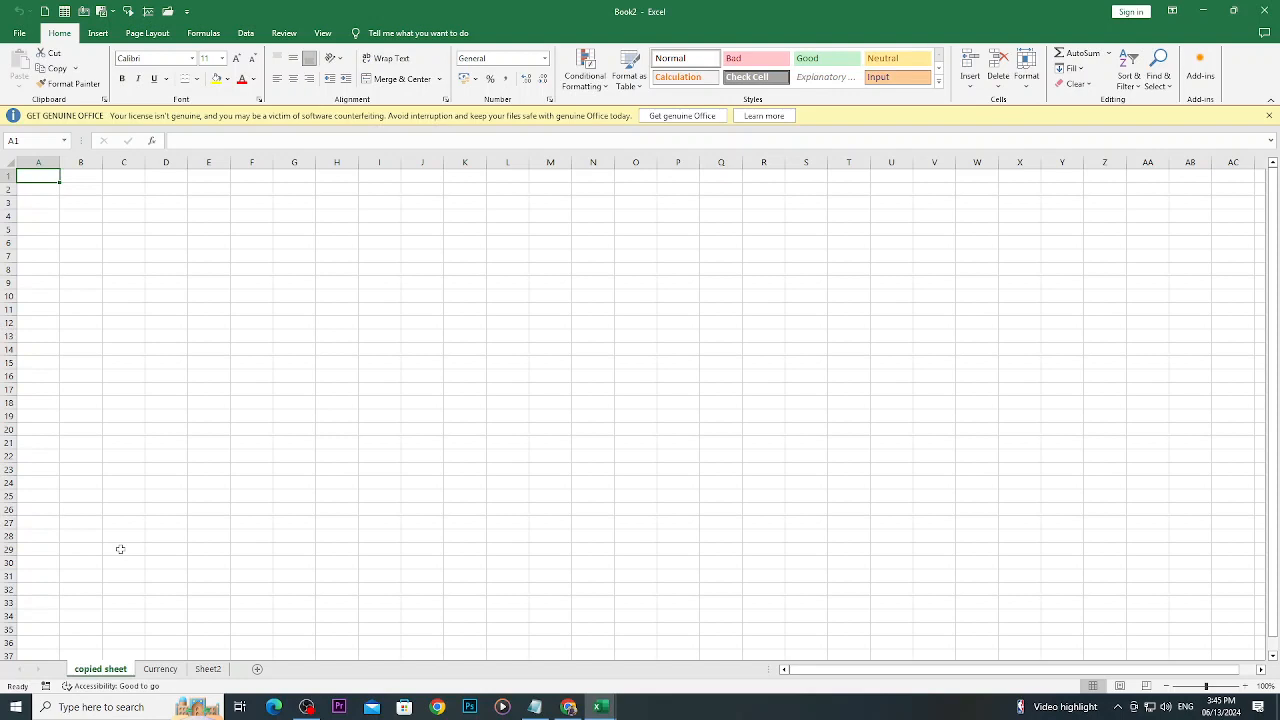
# - View the Currency and Sheet2 sheets, delete the "copied sheet" worksheet, and look through the remaining sheets
pyautogui.click(160, 669)
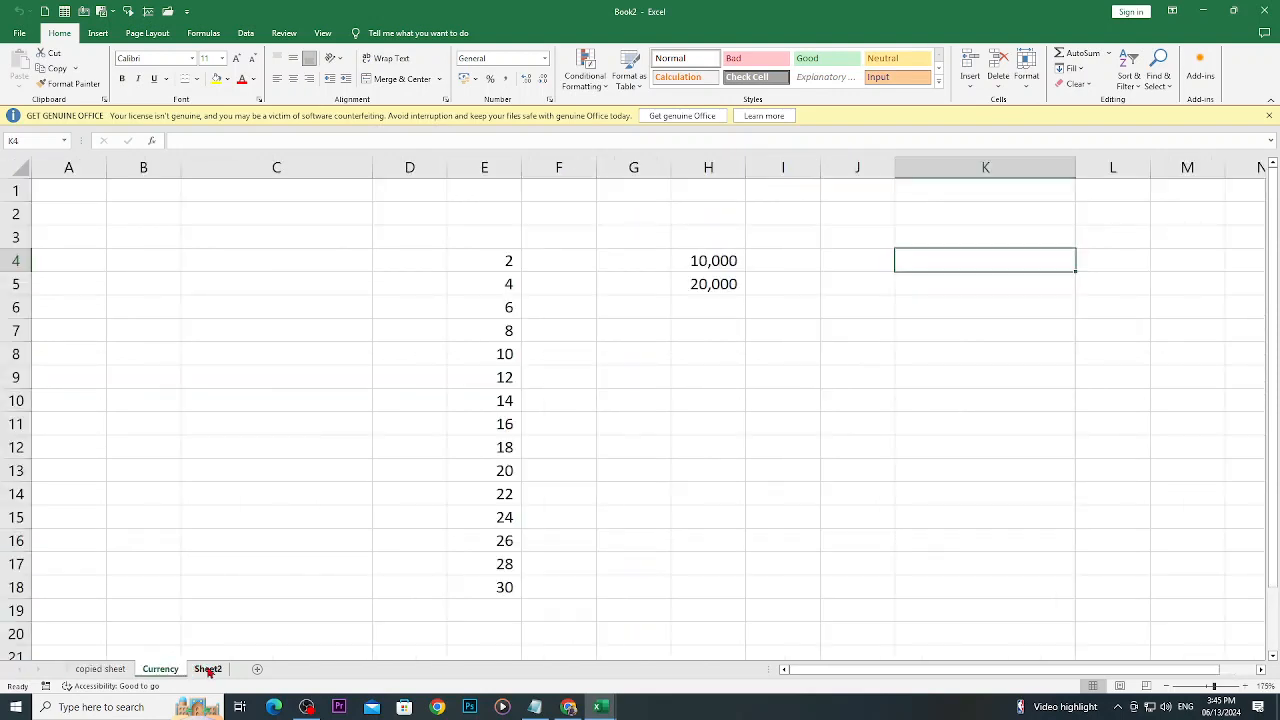
pyautogui.click(208, 669)
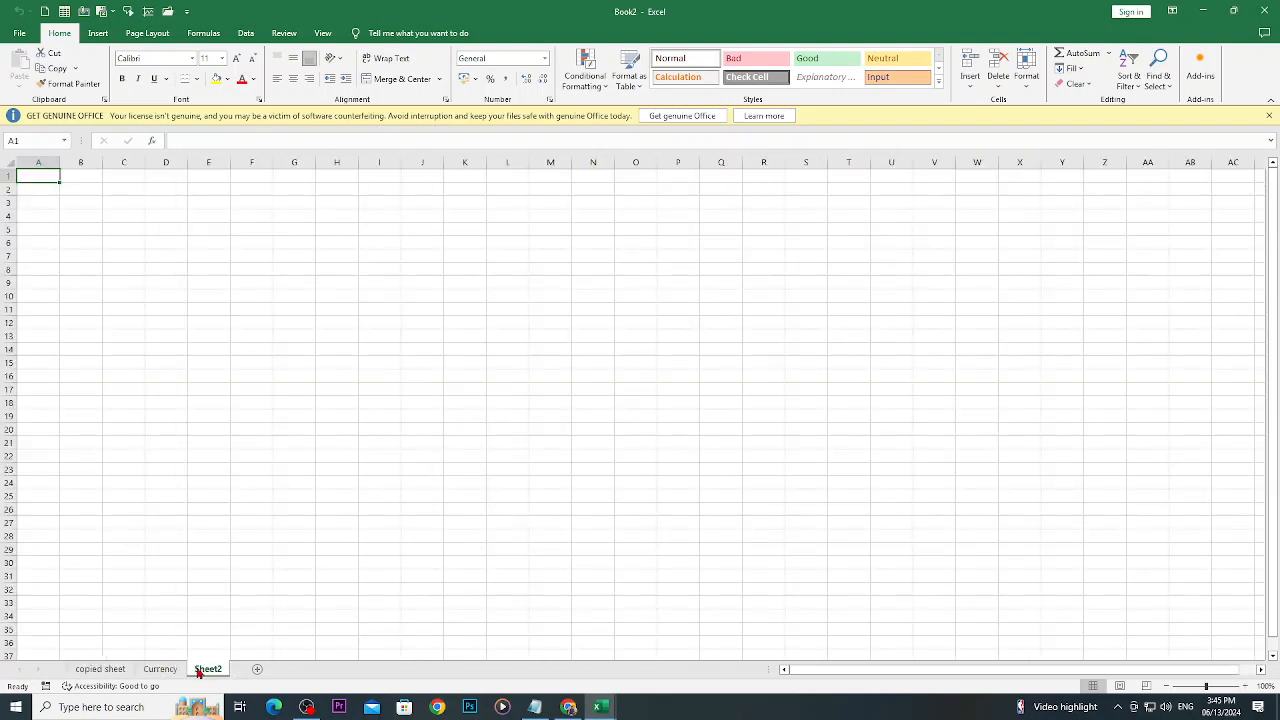
pyautogui.click(99, 671)
pyautogui.rightClick(101, 671)
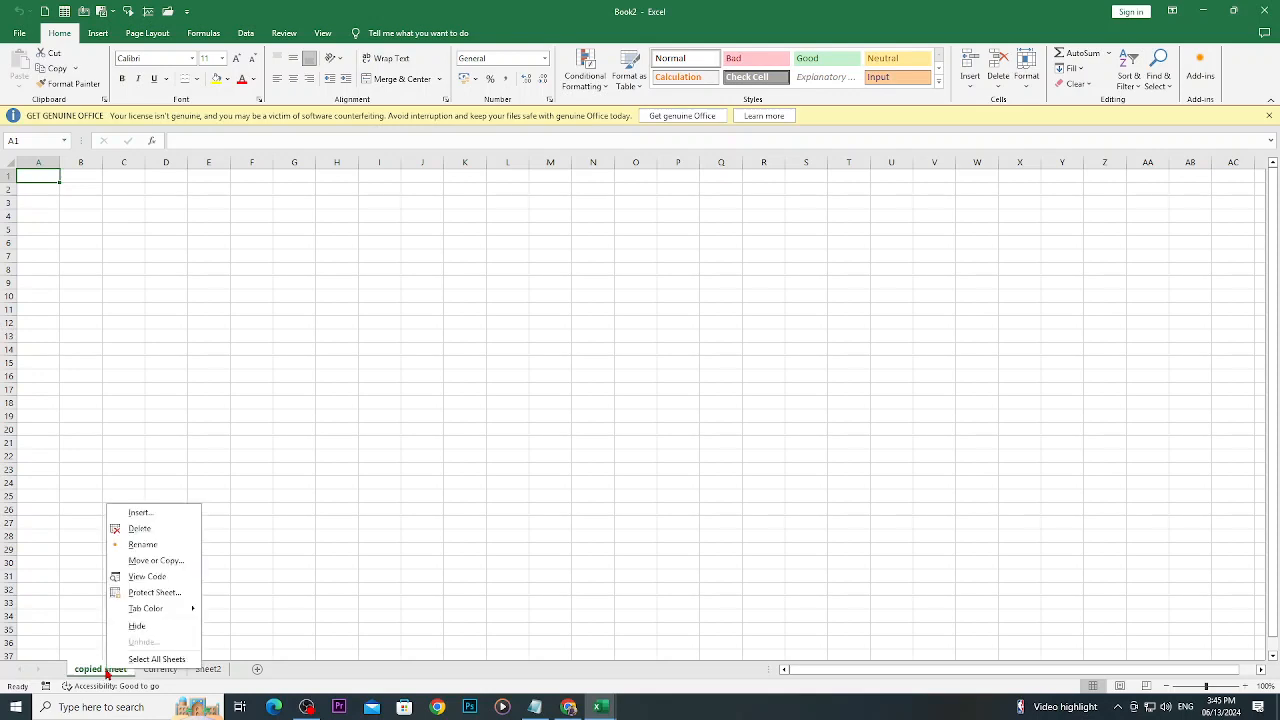
pyautogui.click(139, 532)
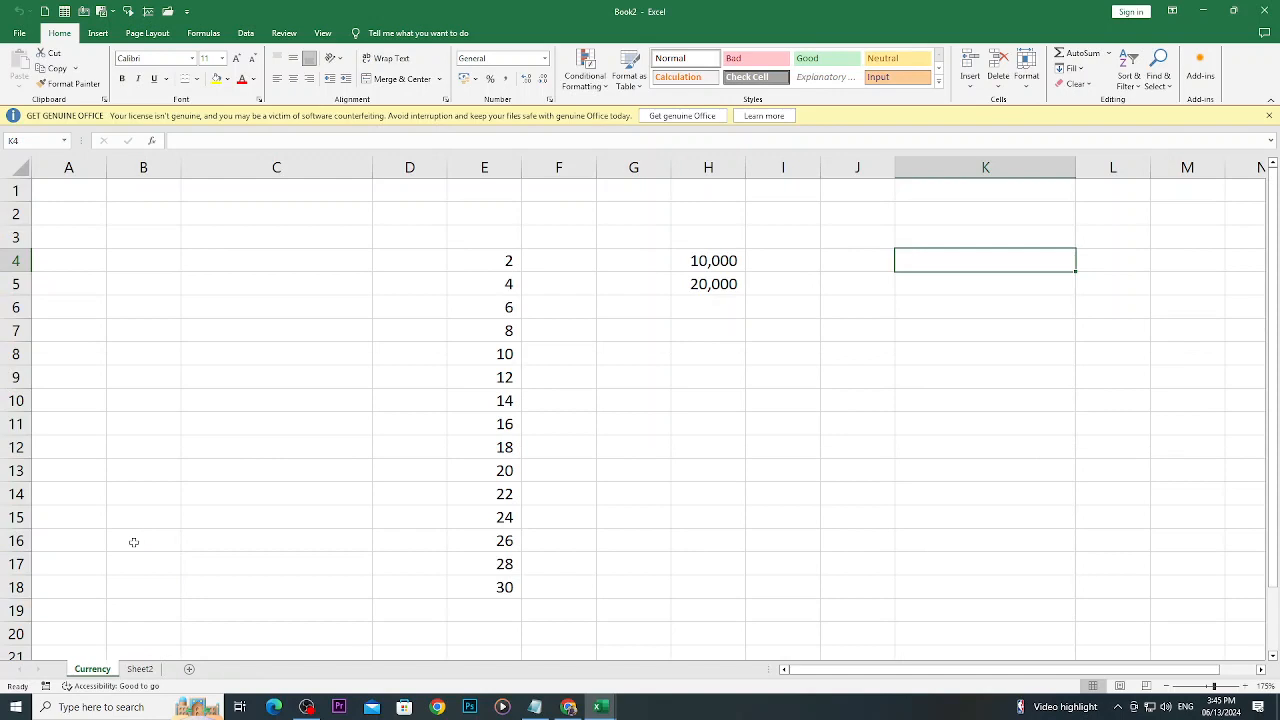
pyautogui.click(140, 670)
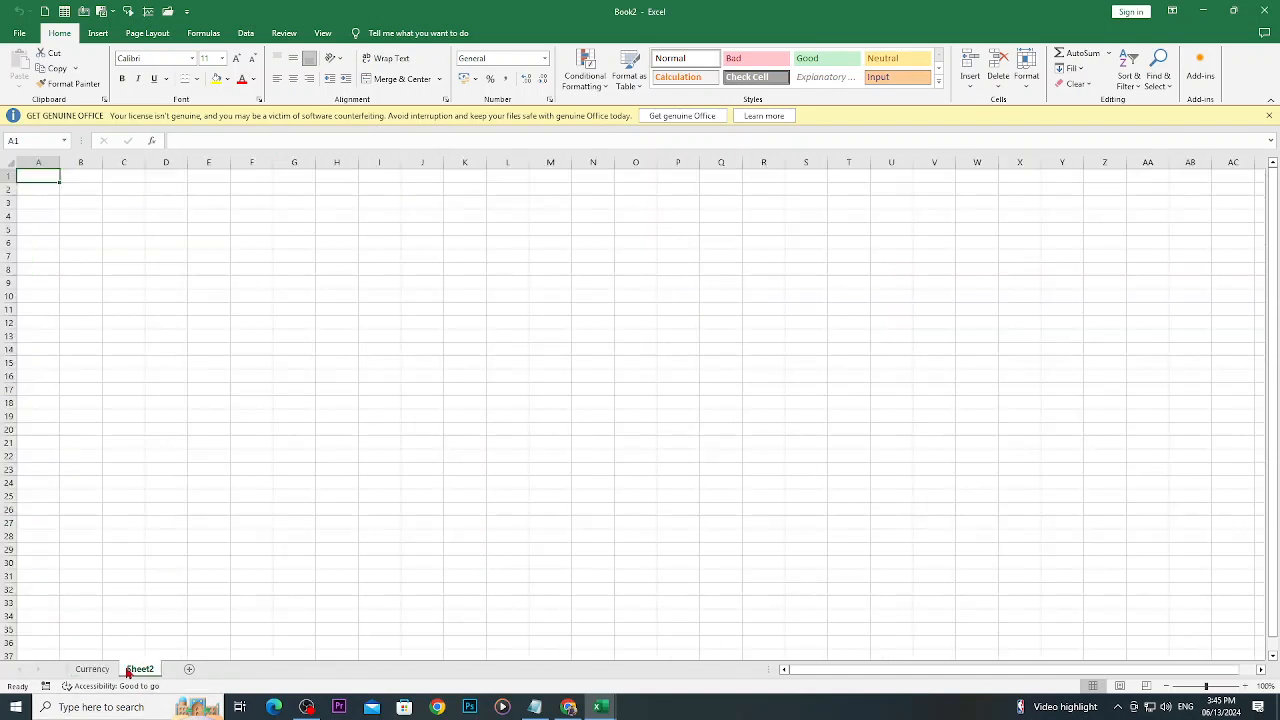
pyautogui.click(113, 671)
# - Switch to Chrome and review the GCFGlobal Excel lesson list from Understanding Number Formats down to Intro to Formulas
pyautogui.click(568, 707)
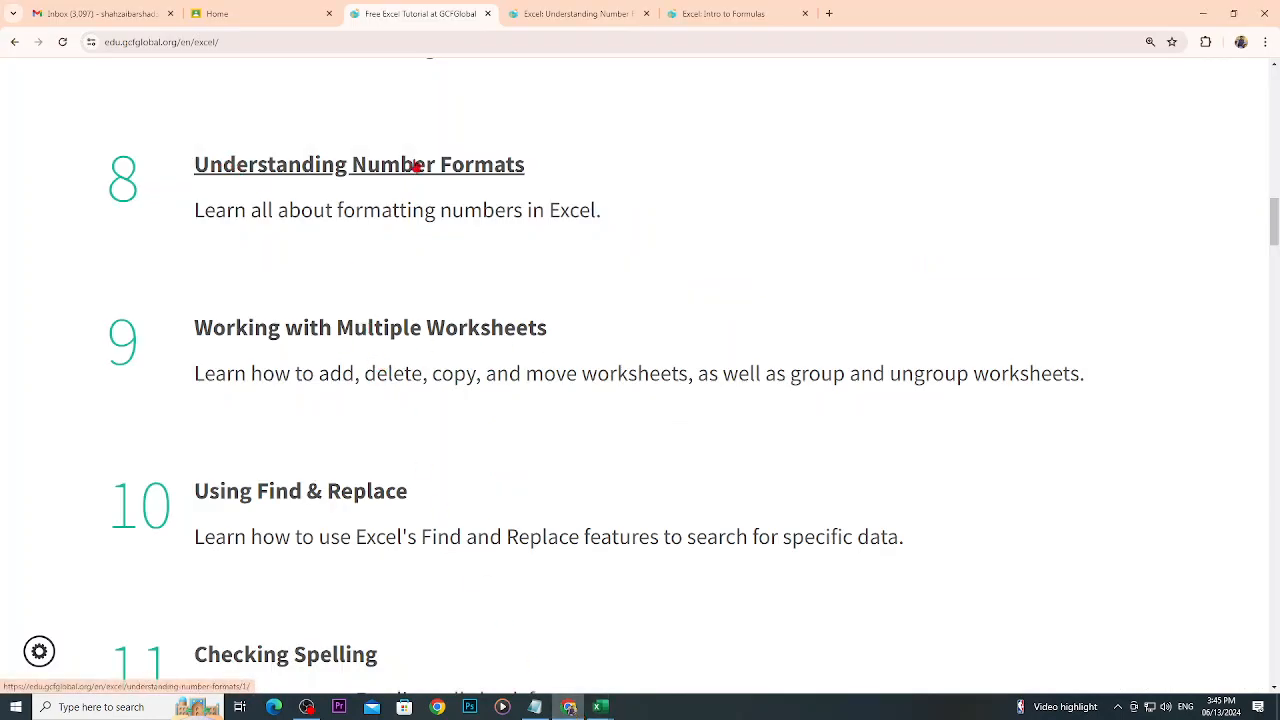
pyautogui.click(413, 170)
pyautogui.scroll(-1, 313, 508)
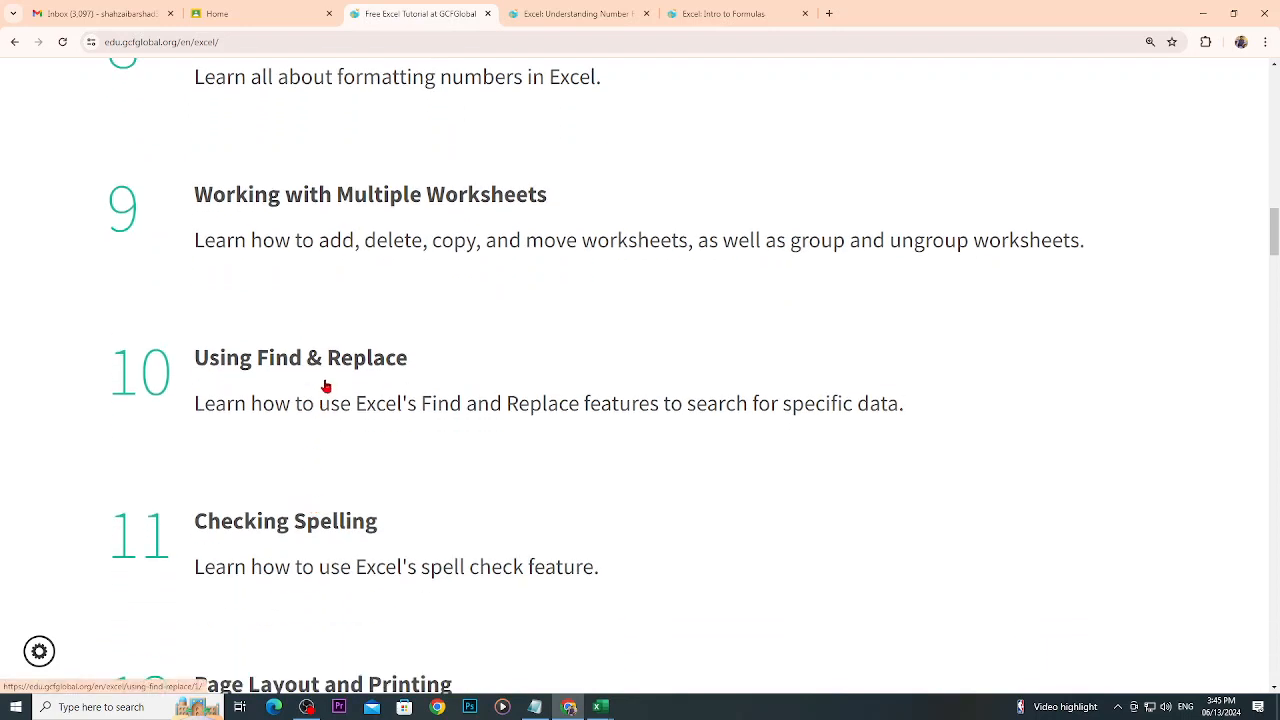
pyautogui.click(308, 527)
pyautogui.scroll(-4, 316, 528)
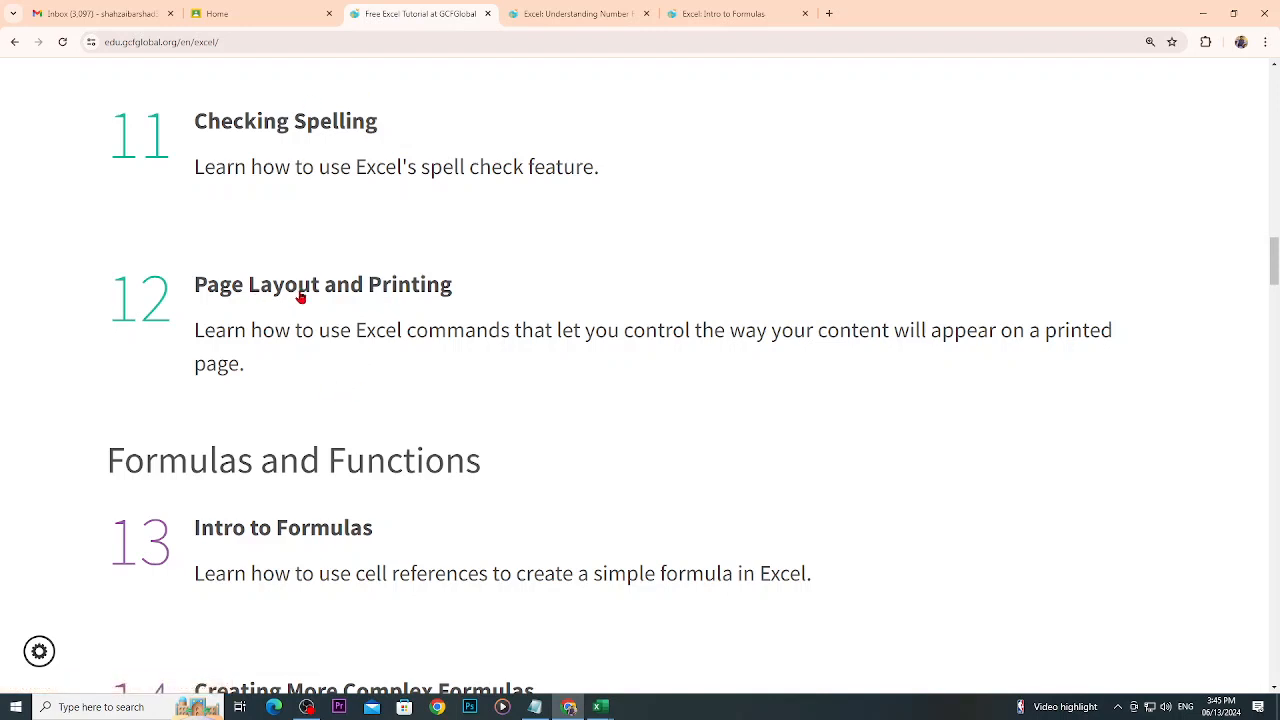
pyautogui.scroll(-2, 400, 420)
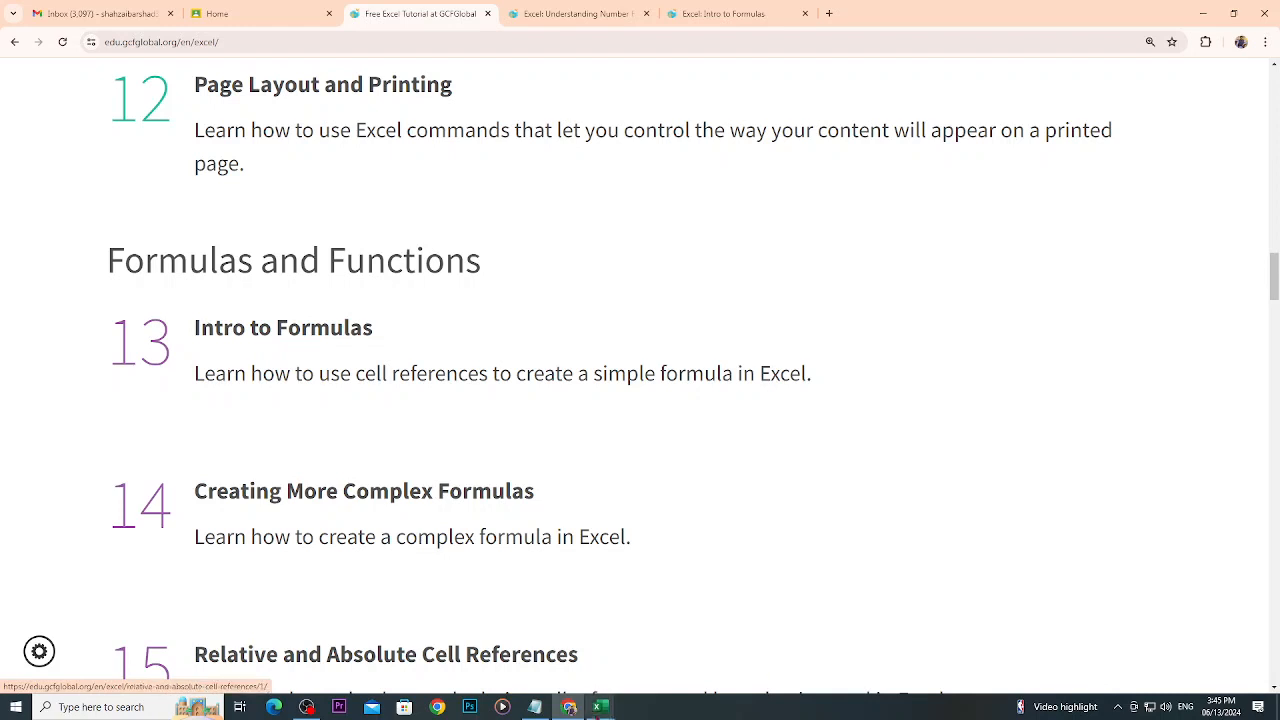
# - Switch to Notepad and review the objectives on Minimum, Maximum, Average and Sum, and the Introduction to Formulas topic
pyautogui.click(540, 708)
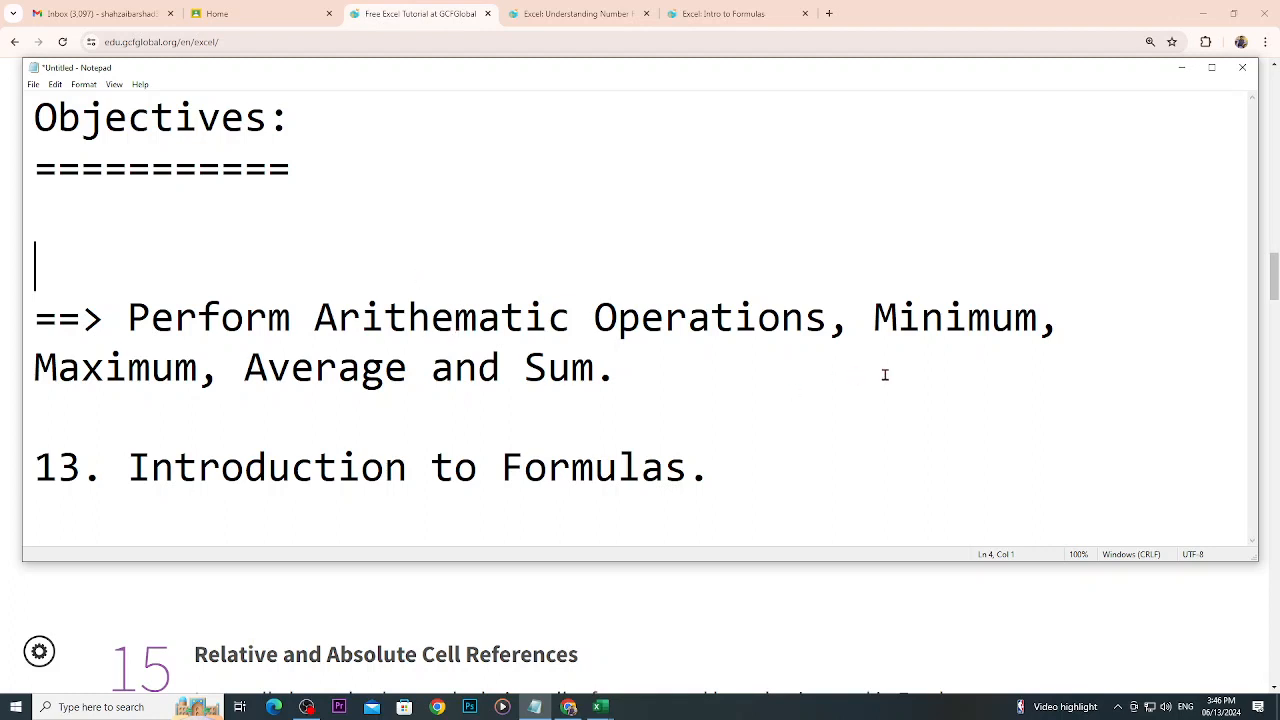
pyautogui.moveTo(852, 316); pyautogui.dragTo(1014, 316)
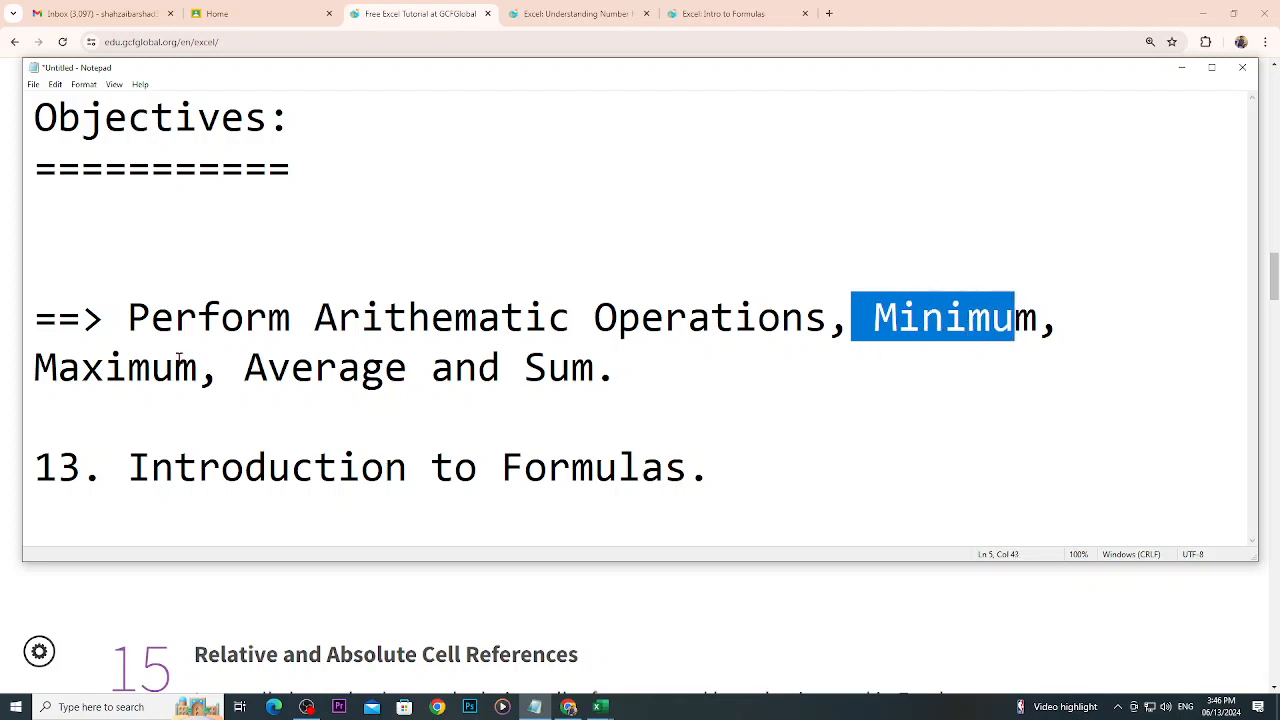
pyautogui.moveTo(152, 366); pyautogui.dragTo(176, 366)
pyautogui.moveTo(266, 366); pyautogui.dragTo(386, 366)
pyautogui.click(501, 366)
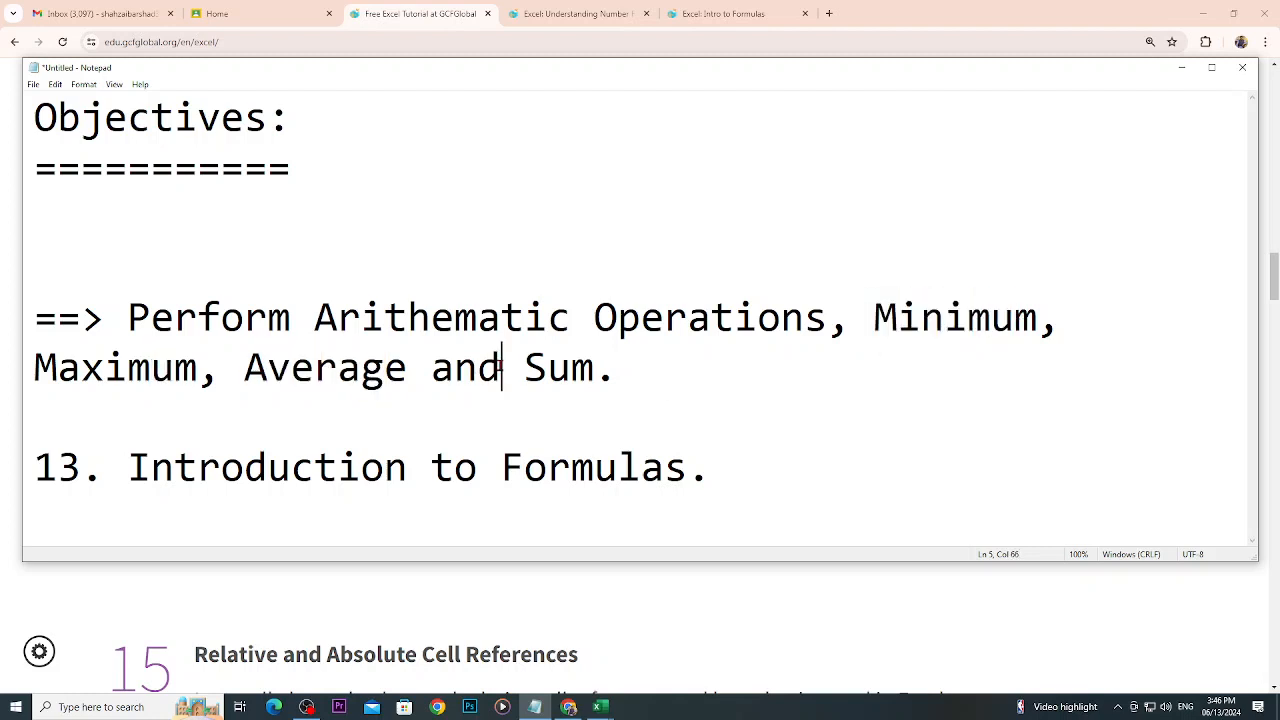
pyautogui.moveTo(222, 467); pyautogui.dragTo(545, 468)
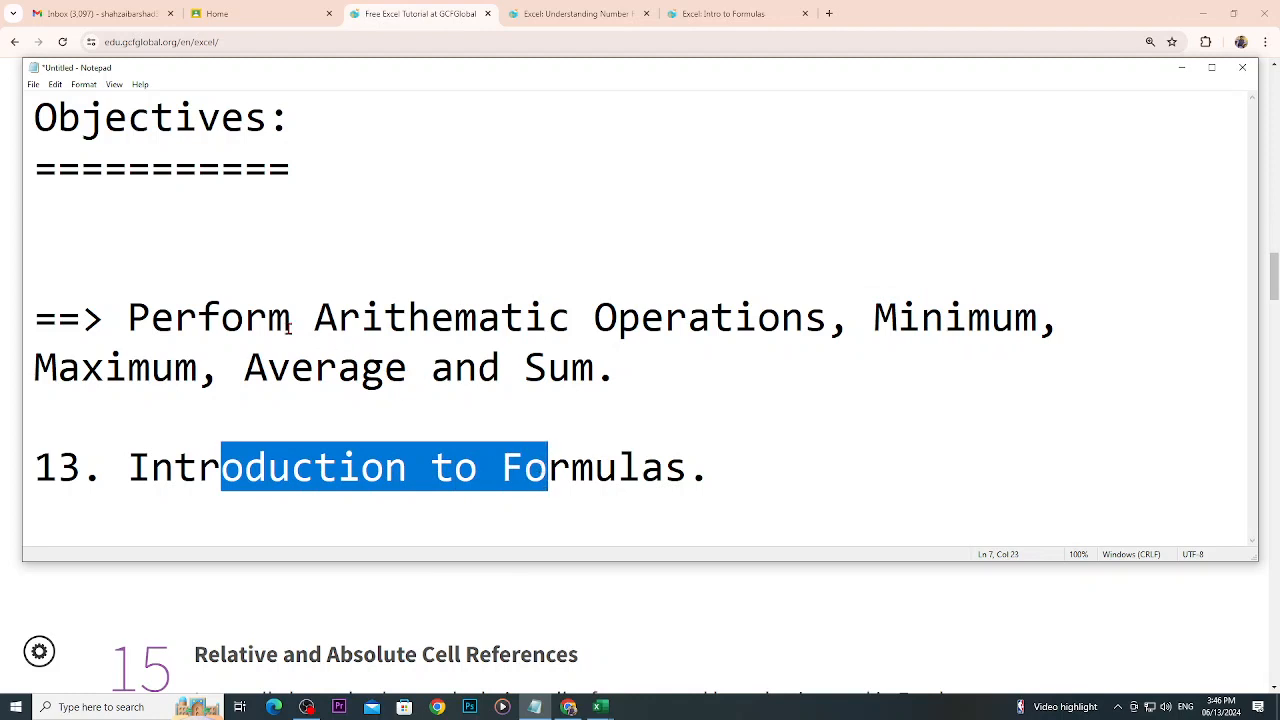
# - Switch back to the Book2 workbook in Excel and delete Sheet2
pyautogui.moveTo(600, 707)
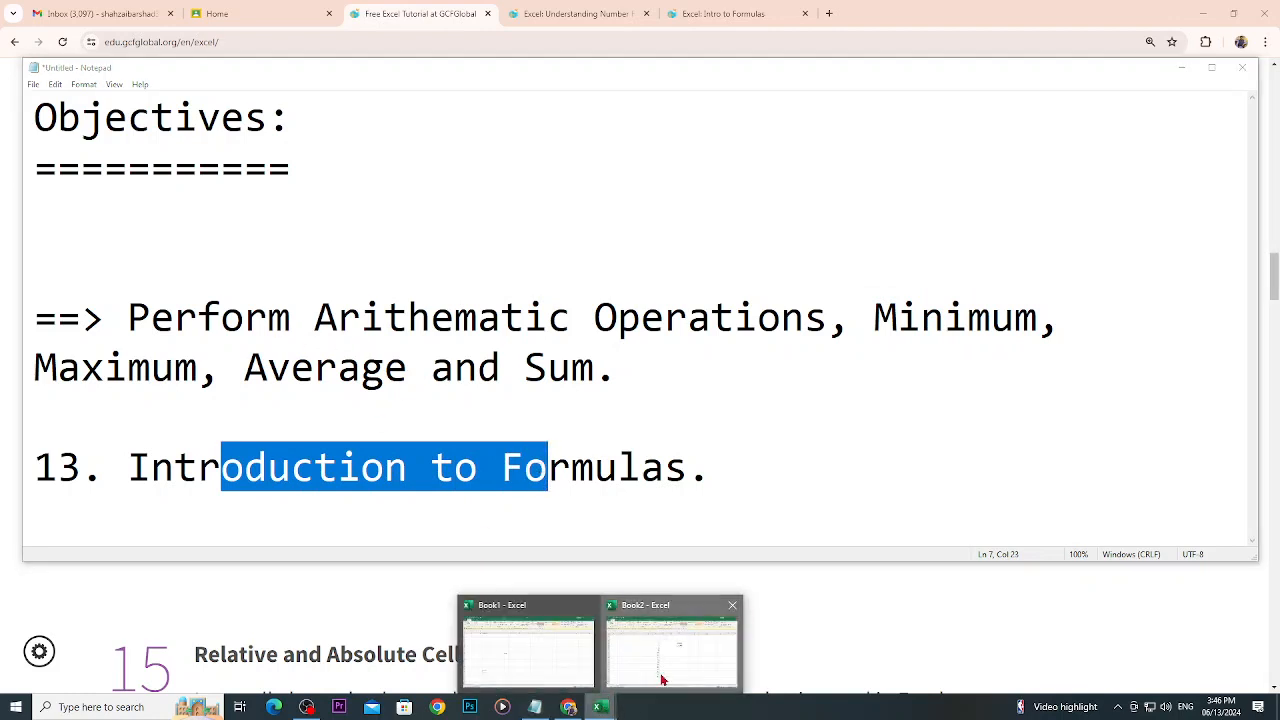
pyautogui.click(672, 640)
pyautogui.click(150, 674)
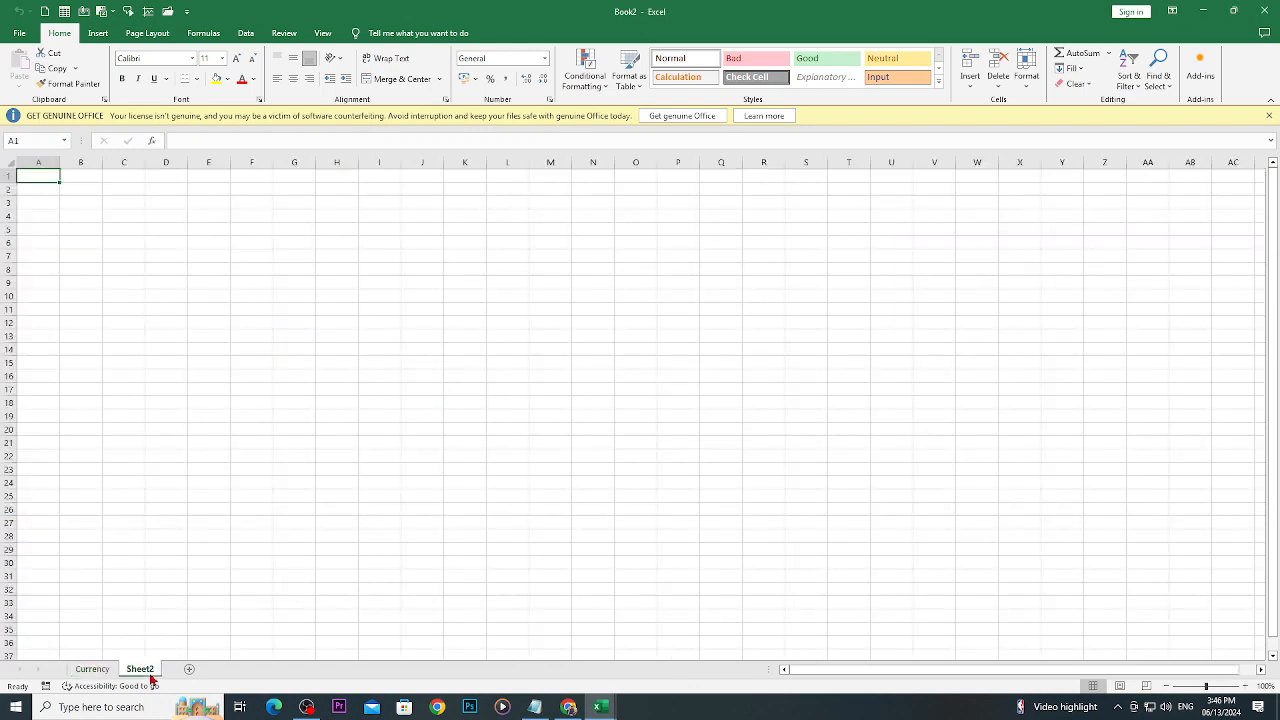
pyautogui.rightClick(150, 674)
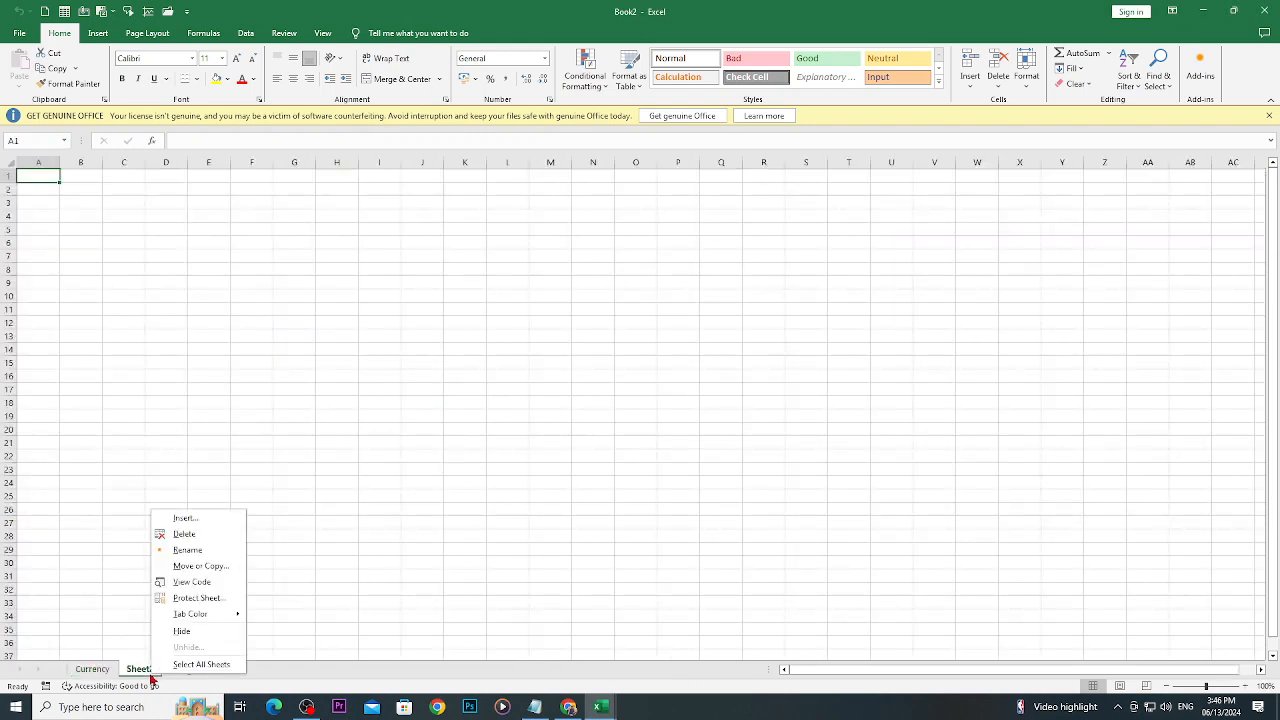
pyautogui.click(184, 530)
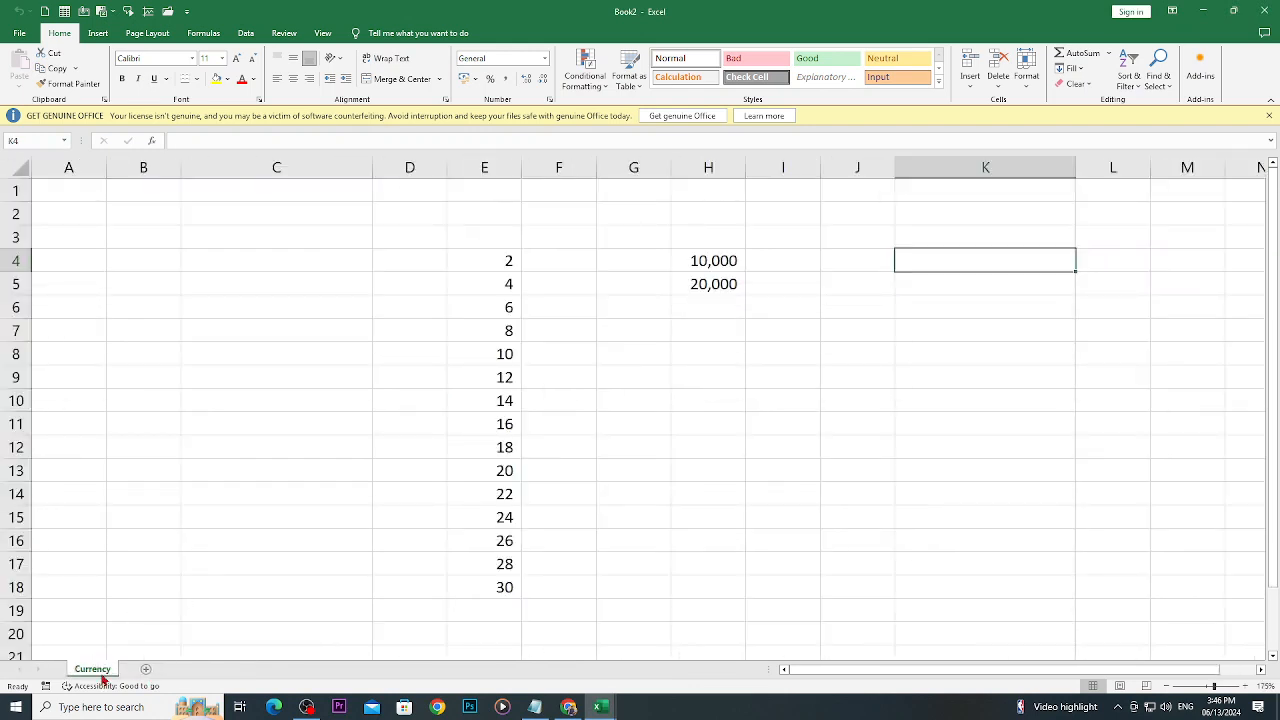
# - Add a new worksheet to the workbook and delete the Currency sheet
pyautogui.click(146, 671)
pyautogui.rightClick(102, 674)
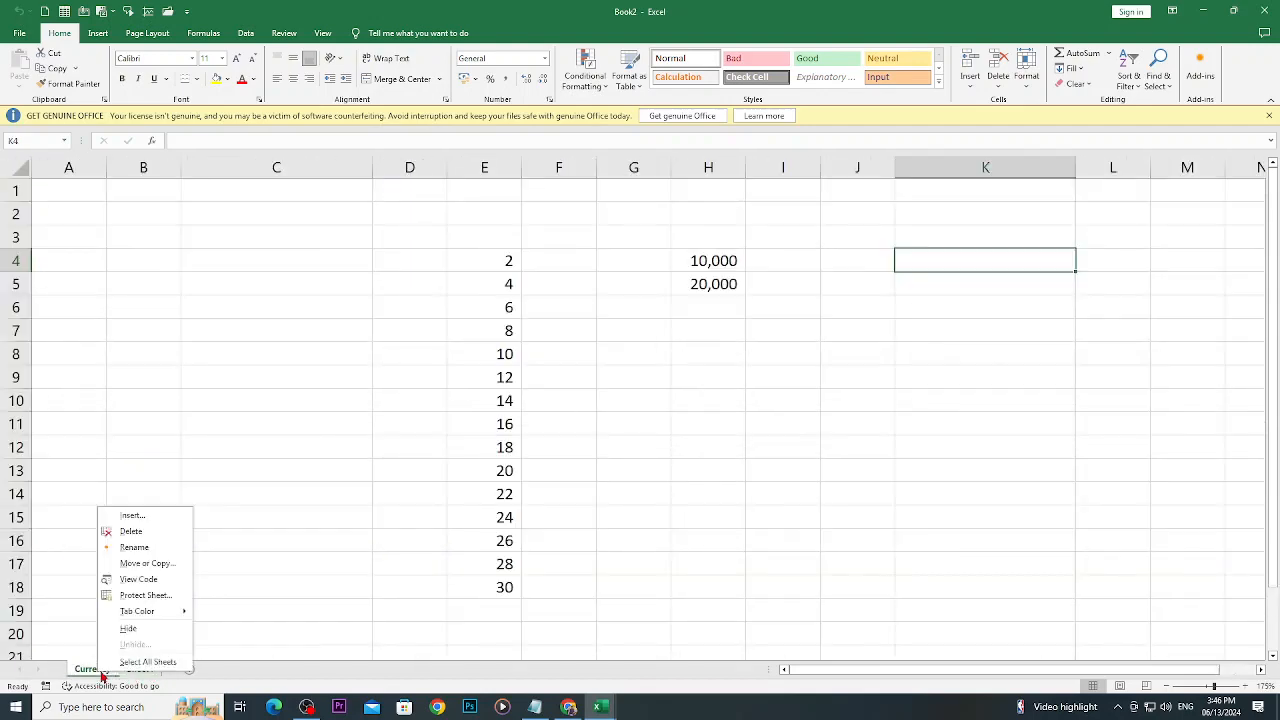
pyautogui.click(140, 531)
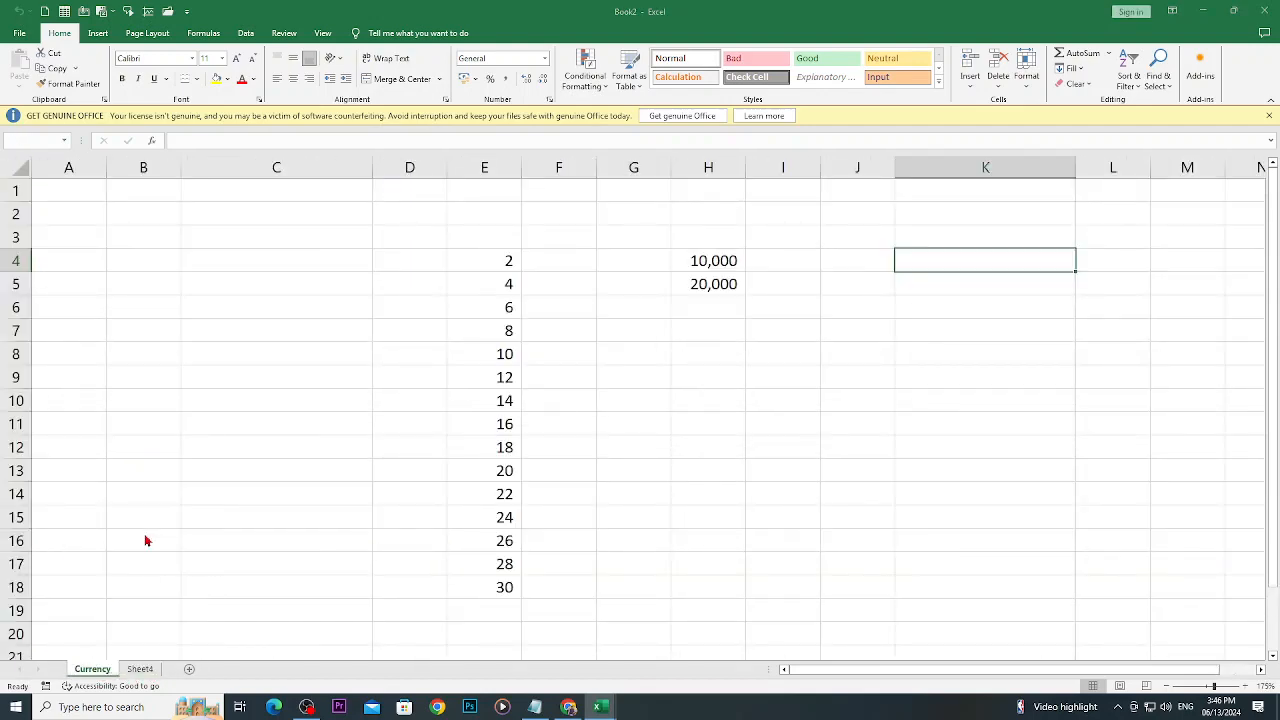
pyautogui.click(612, 391)
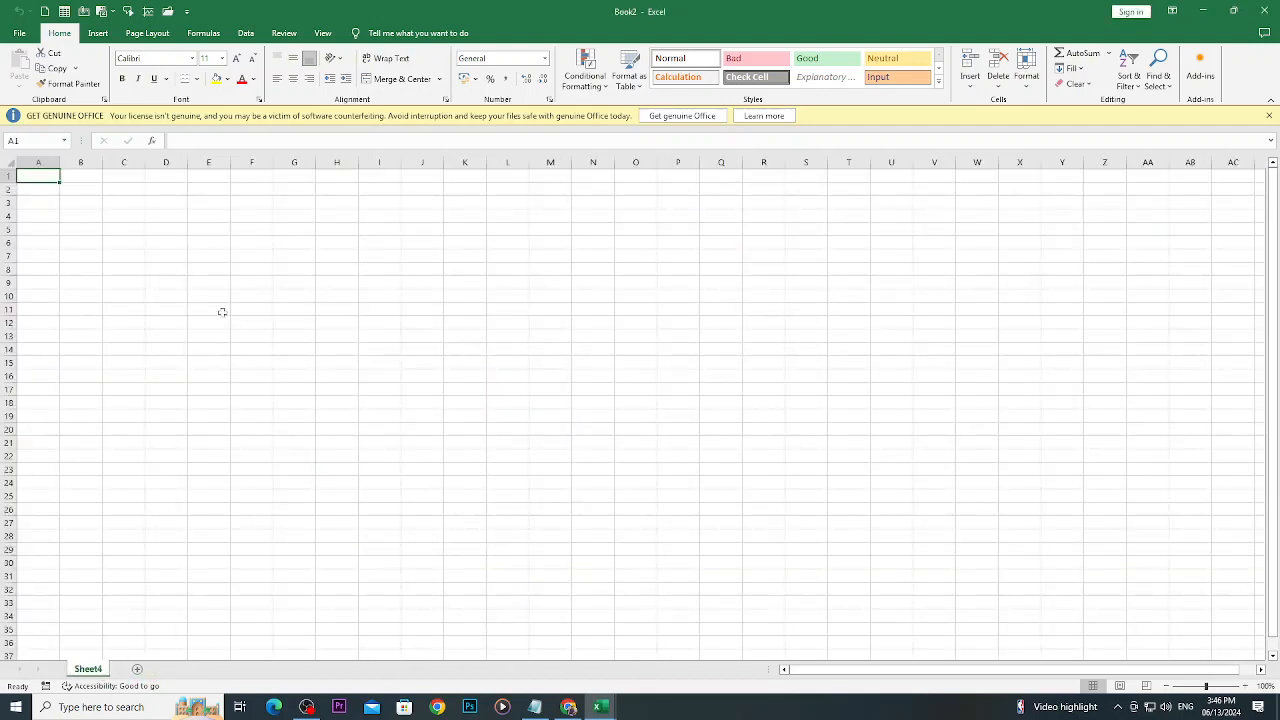
# - Enter the title "Arithematic Operations" in cell C5 of Sheet4
pyautogui.click(157, 231)
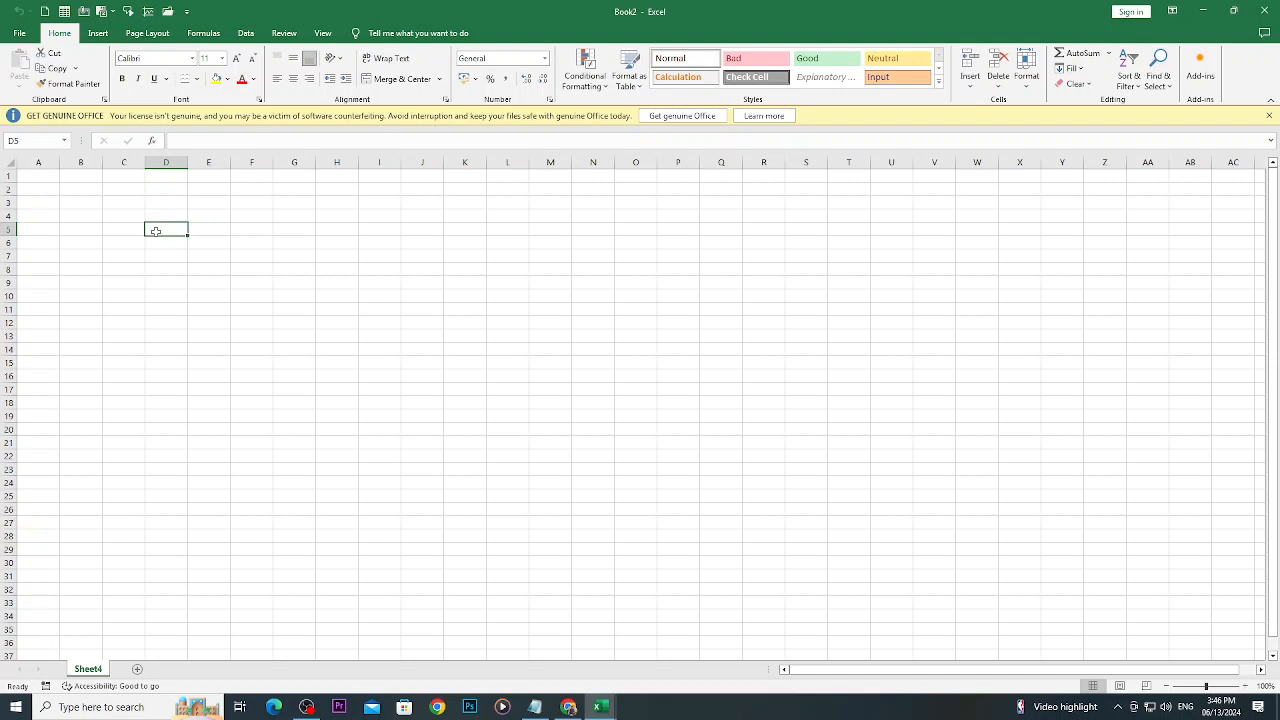
pyautogui.click(115, 231)
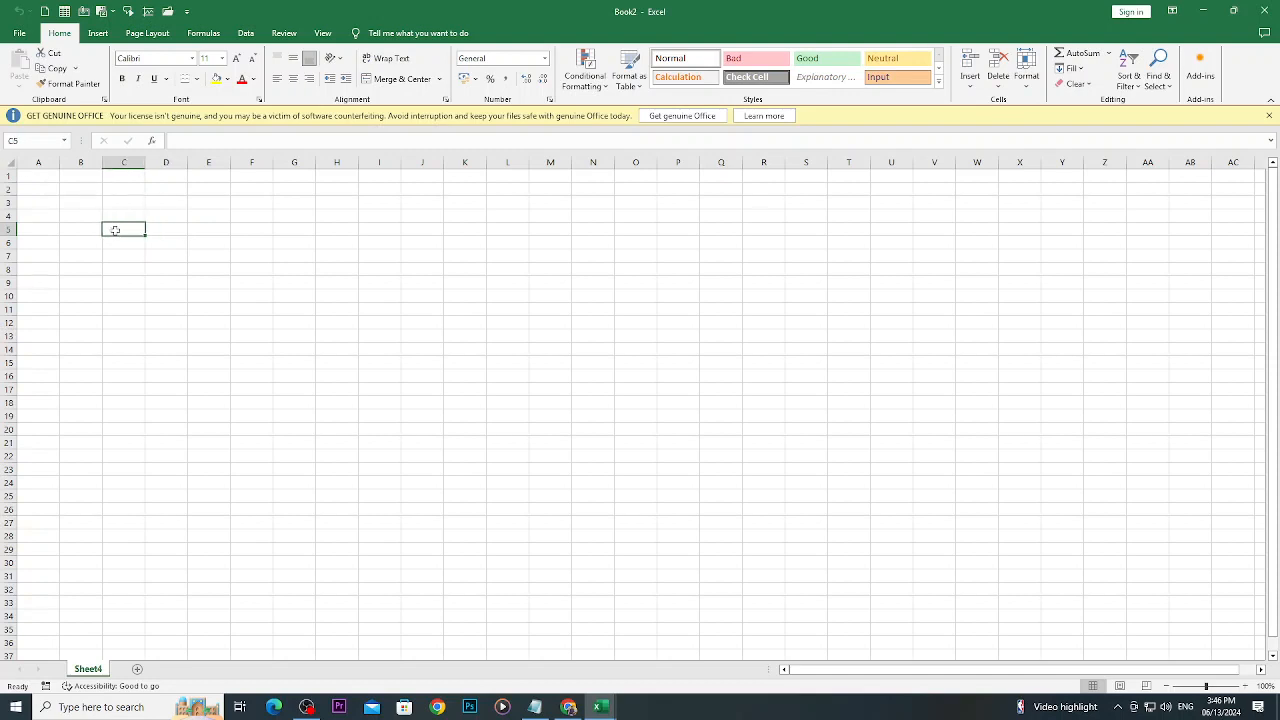
pyautogui.write('Arith')
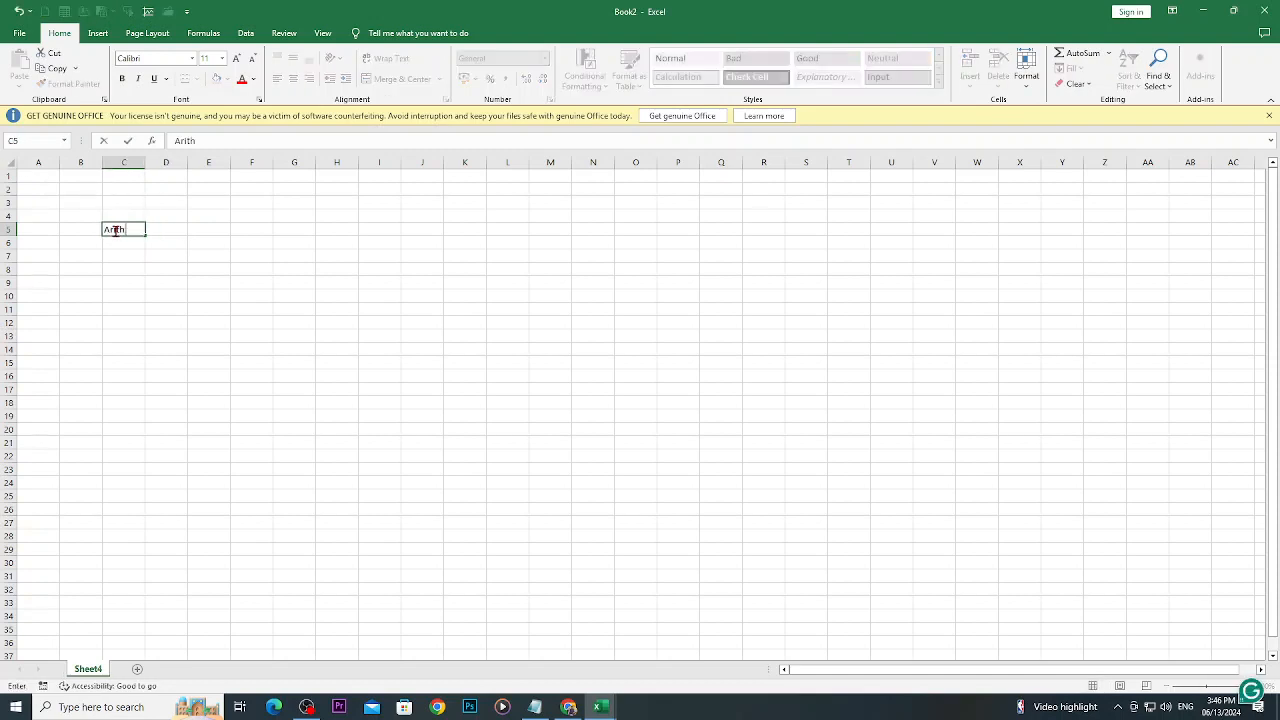
pyautogui.write('emati')
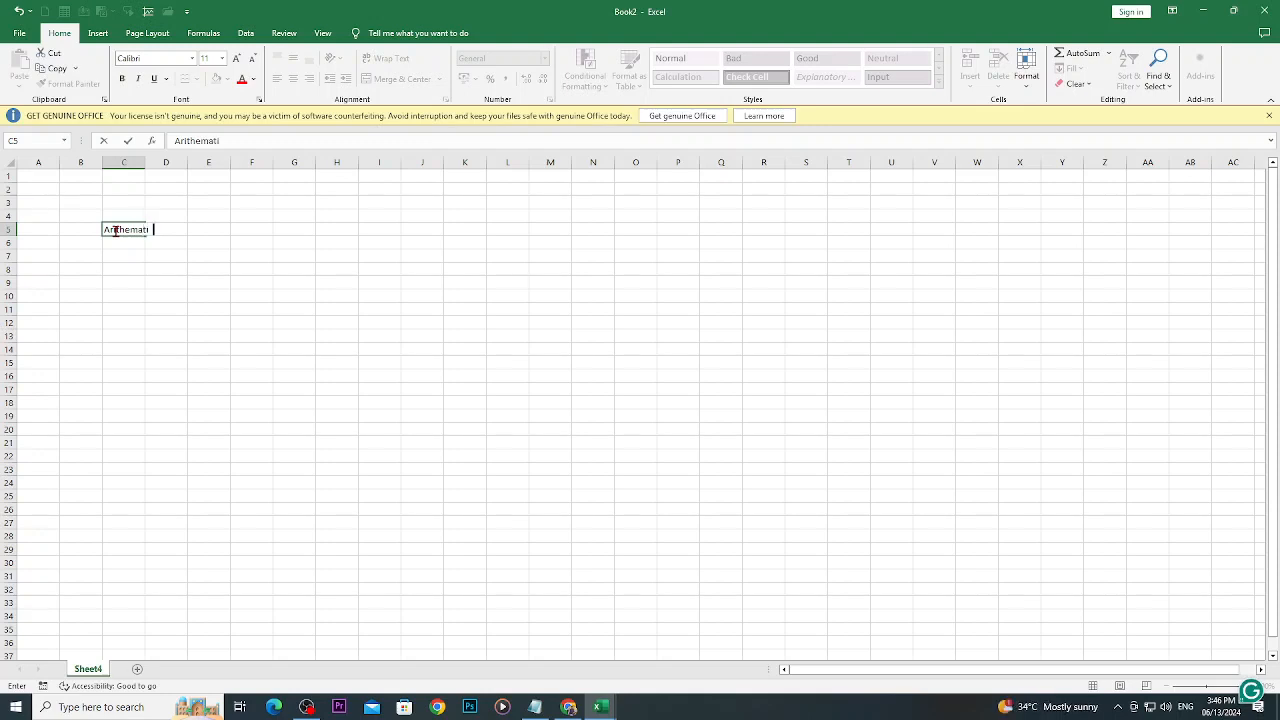
pyautogui.write('c Operatisn')
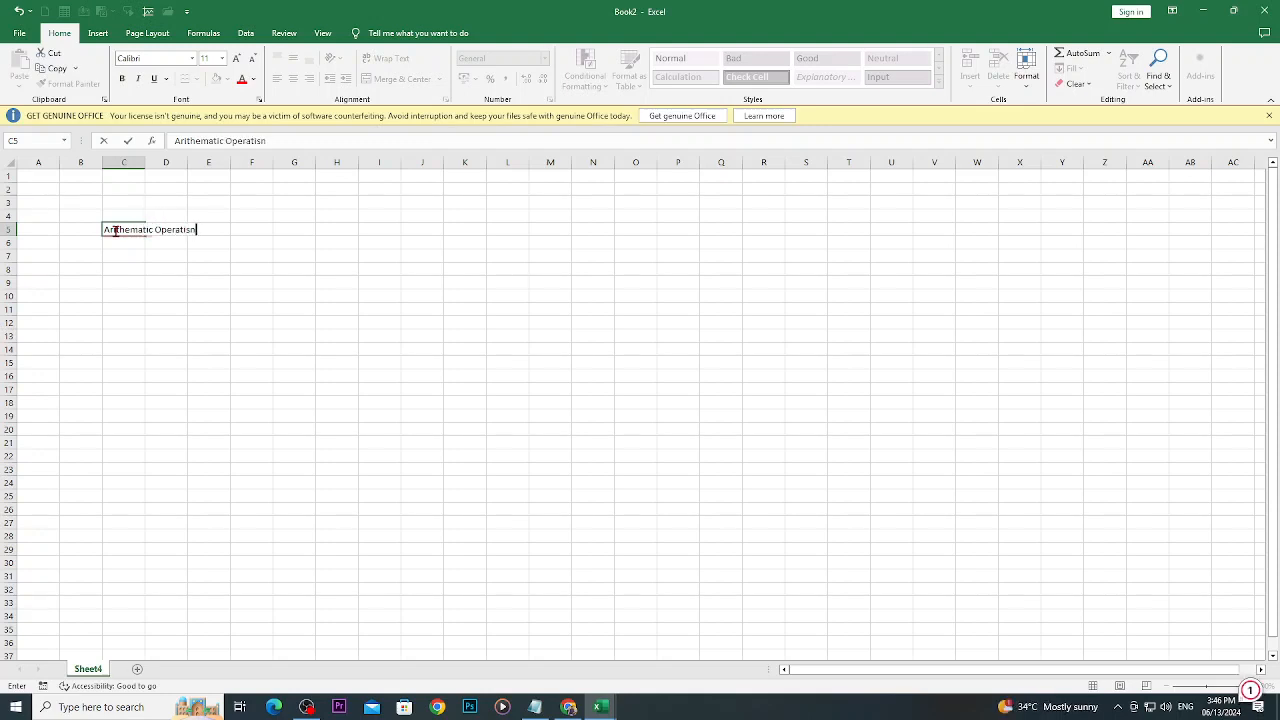
pyautogui.press('BackSpace')
pyautogui.press('BackSpace')
pyautogui.write('ons')
pyautogui.click(218, 322)
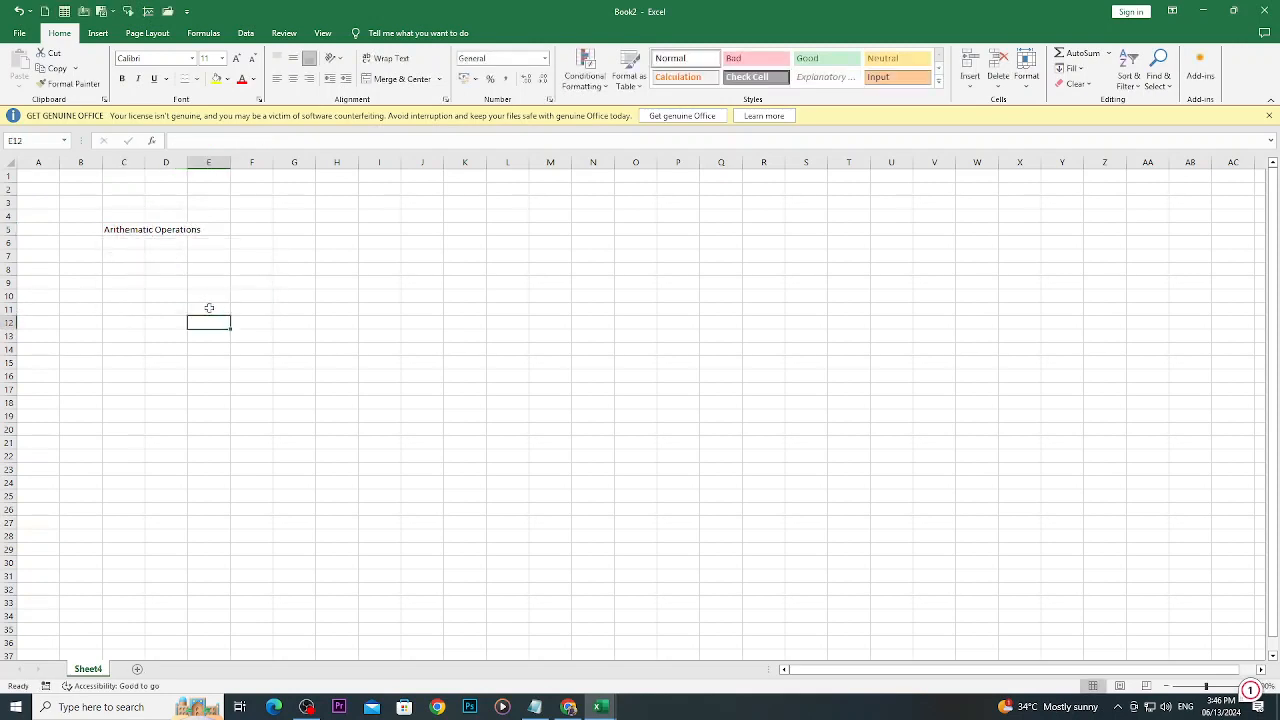
# - Edit the title in C5 to end in "Operationz" and change it back to "Operations"
pyautogui.moveTo(380, 480); pyautogui.dragTo(292, 437)
pyautogui.click(125, 230)
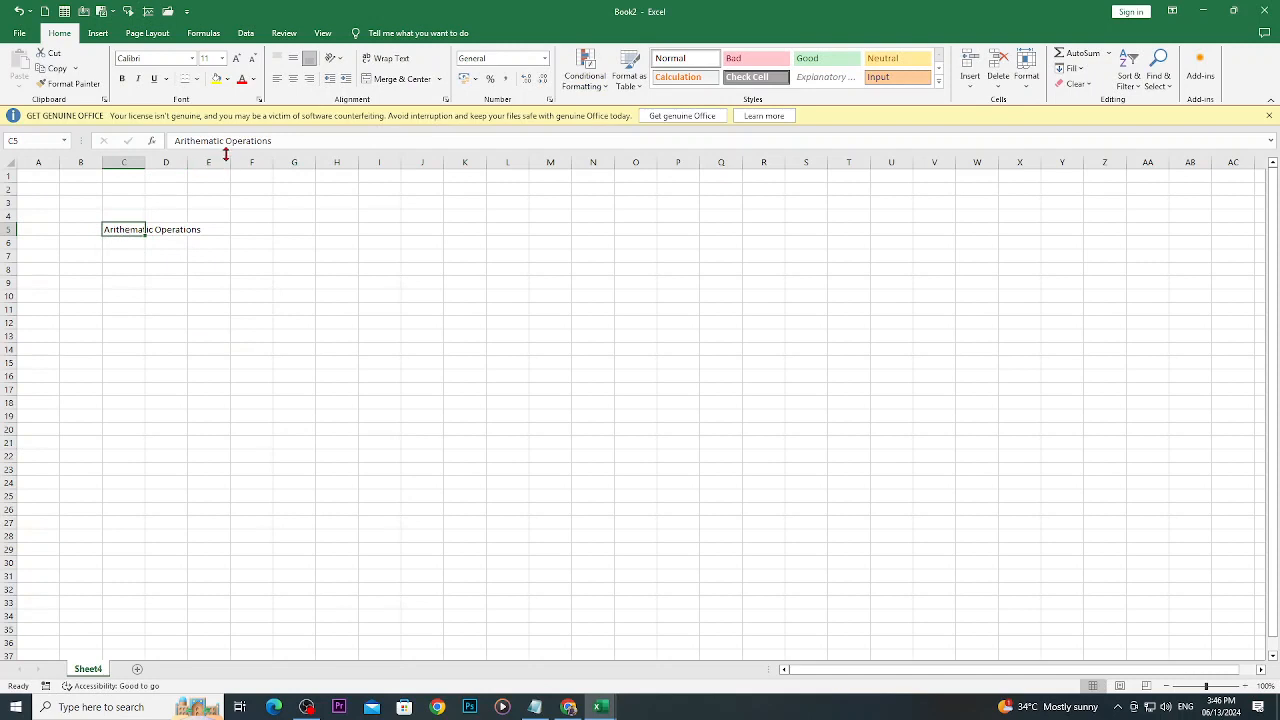
pyautogui.click(279, 140)
pyautogui.press('BackSpace')
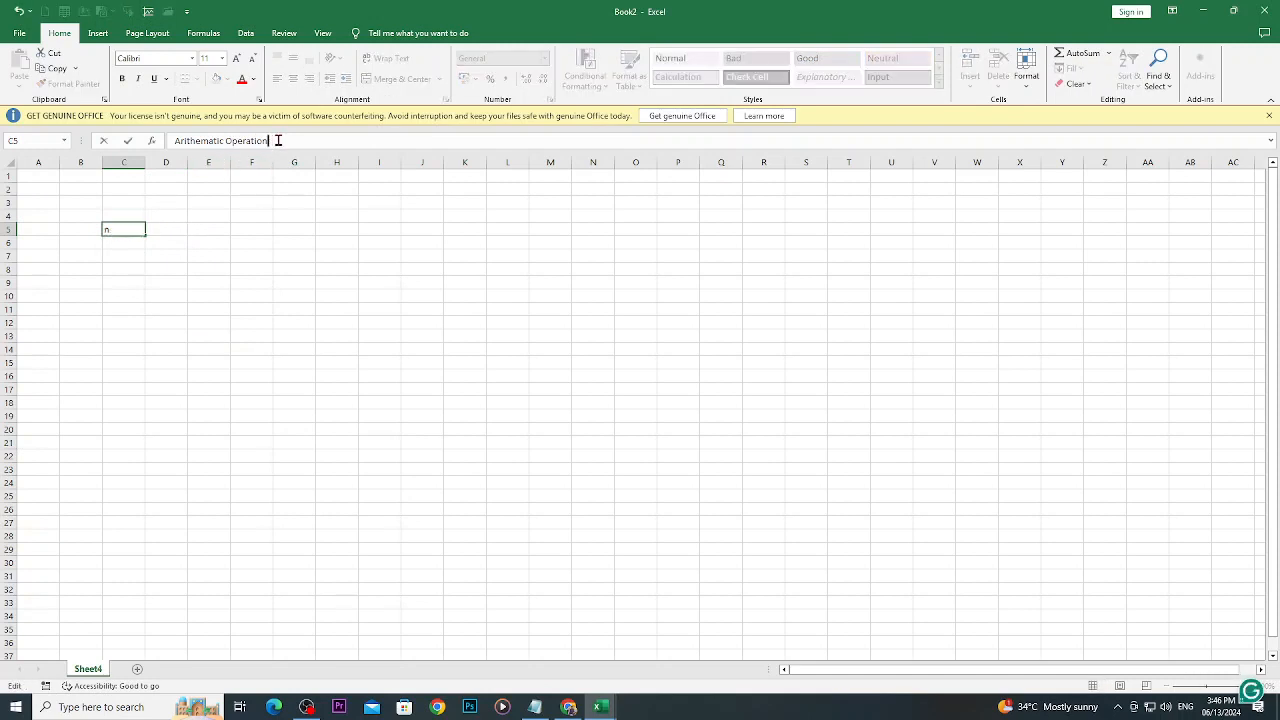
pyautogui.write('z')
pyautogui.click(320, 349)
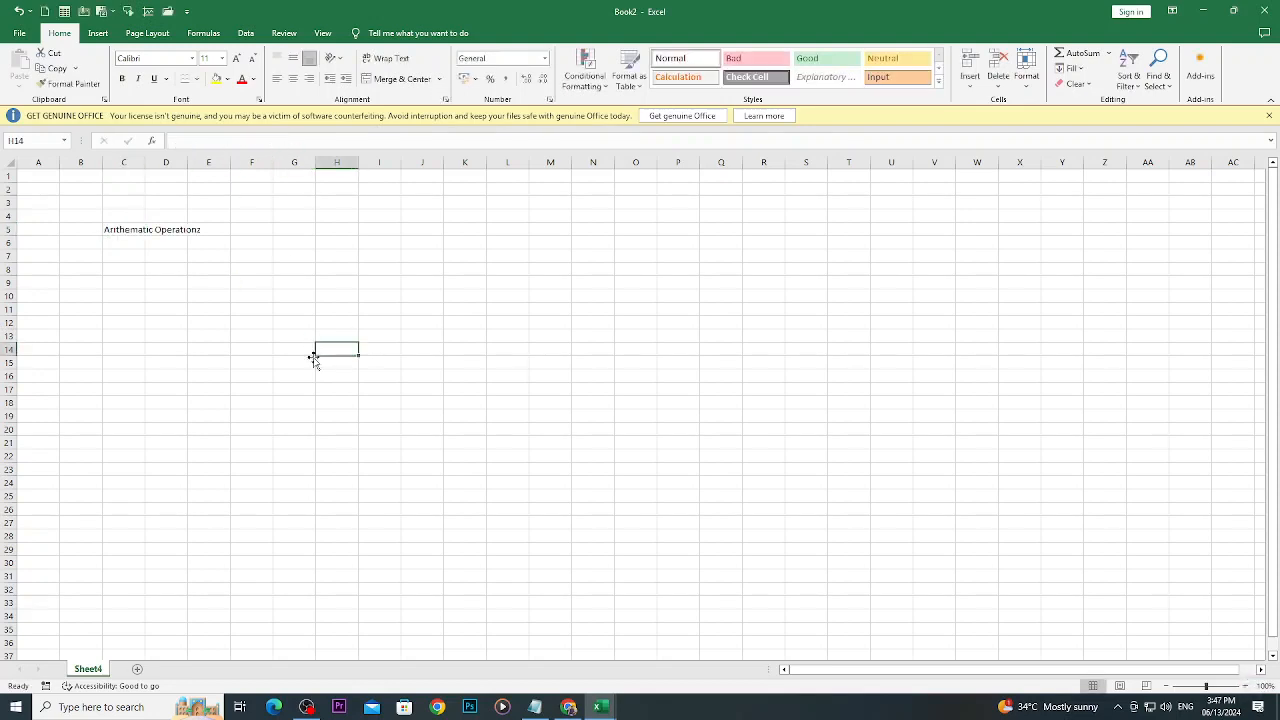
pyautogui.click(133, 231)
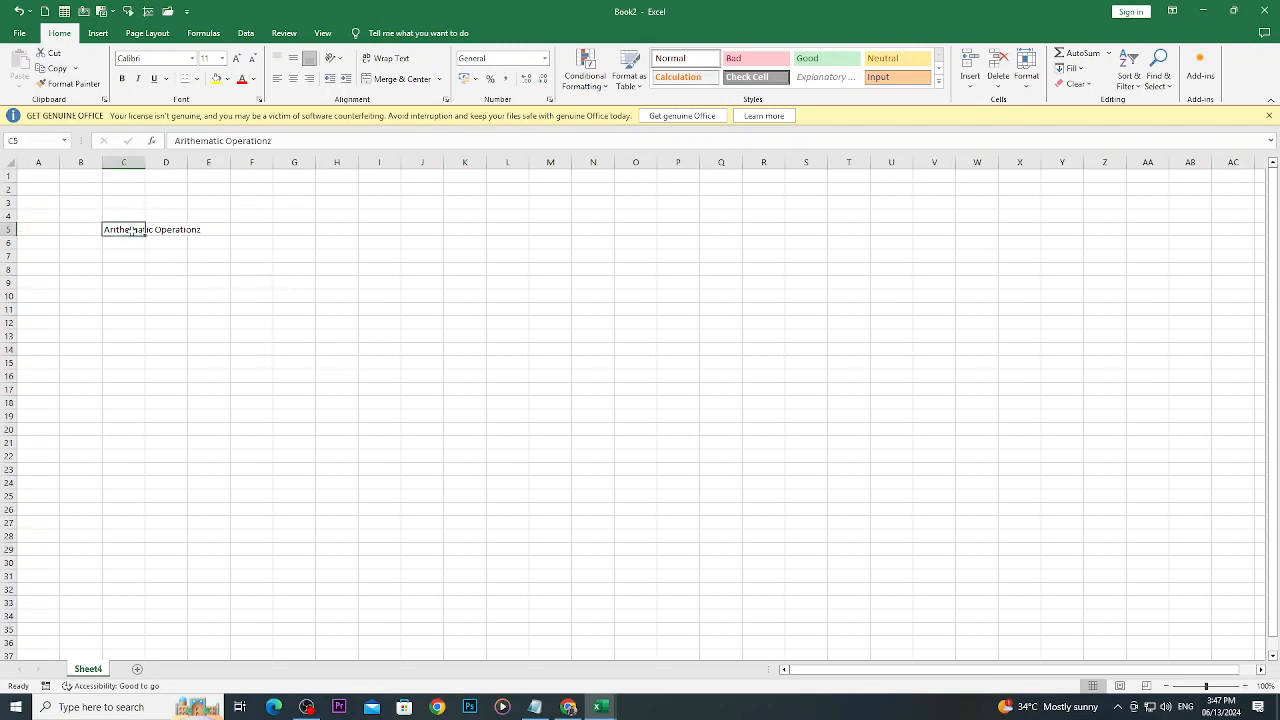
pyautogui.click(271, 141)
pyautogui.press('BackSpace')
pyautogui.write('s')
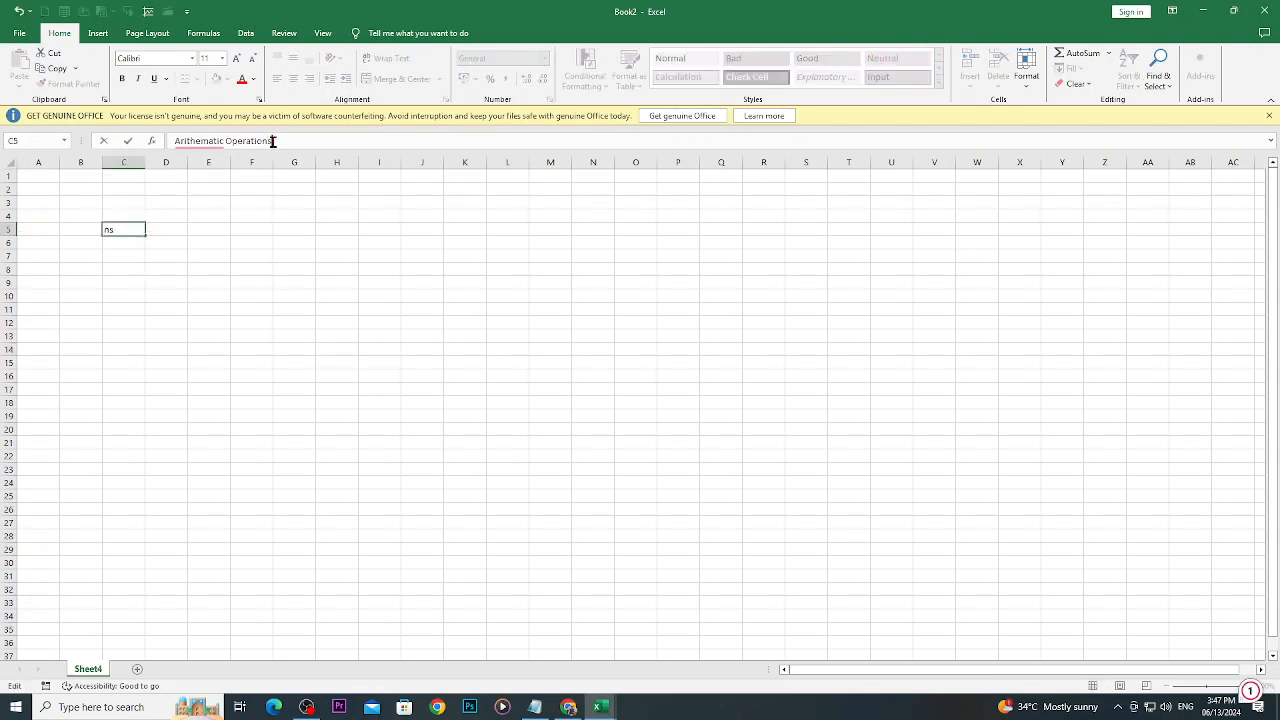
pyautogui.click(320, 256)
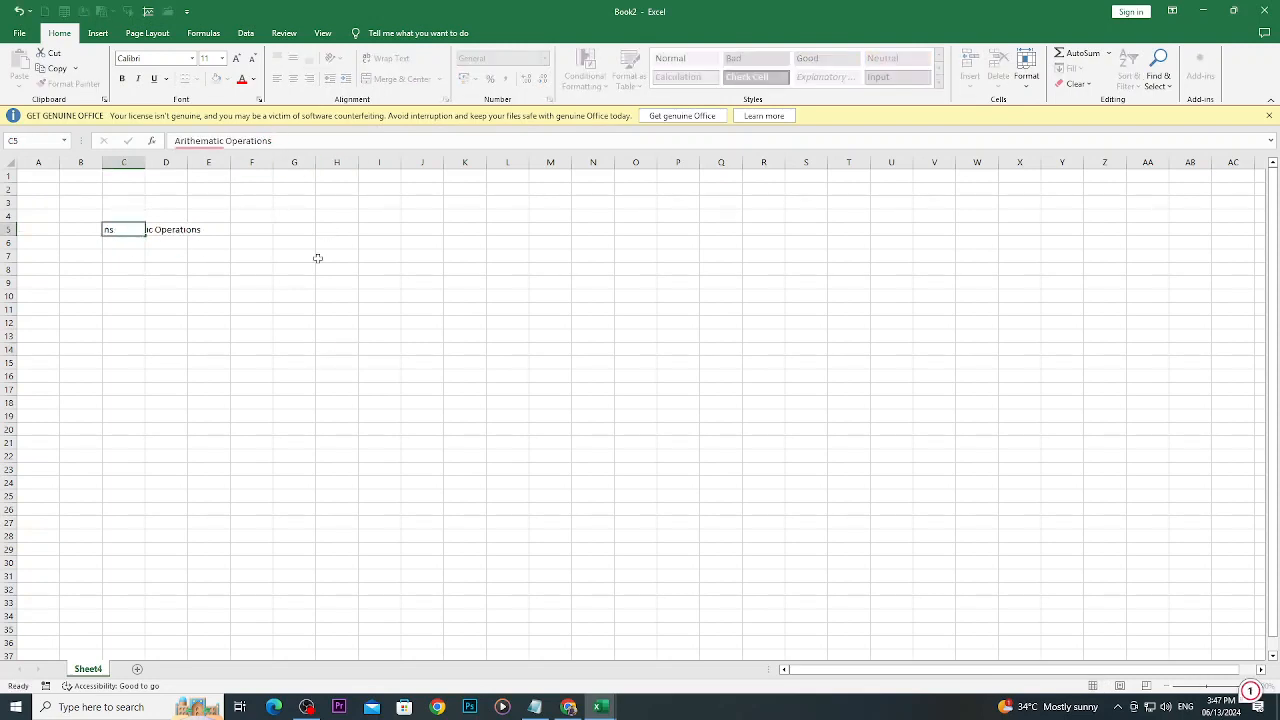
pyautogui.click(164, 231)
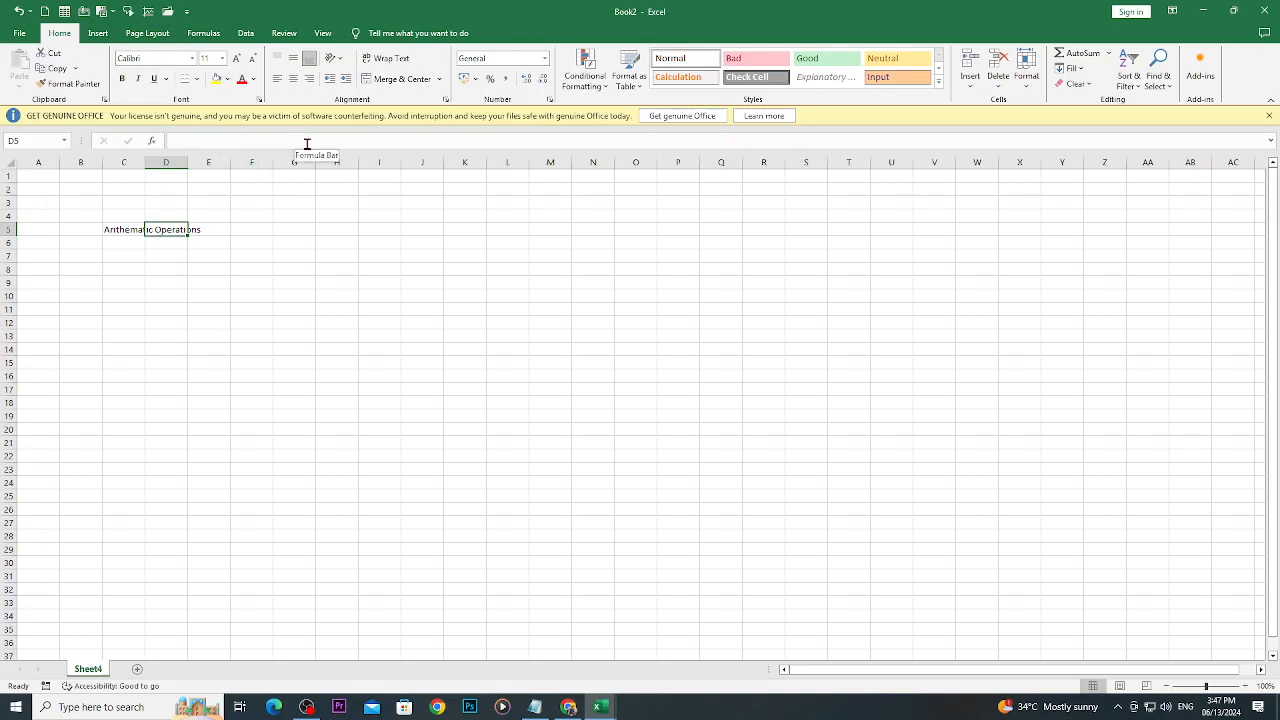
pyautogui.click(118, 231)
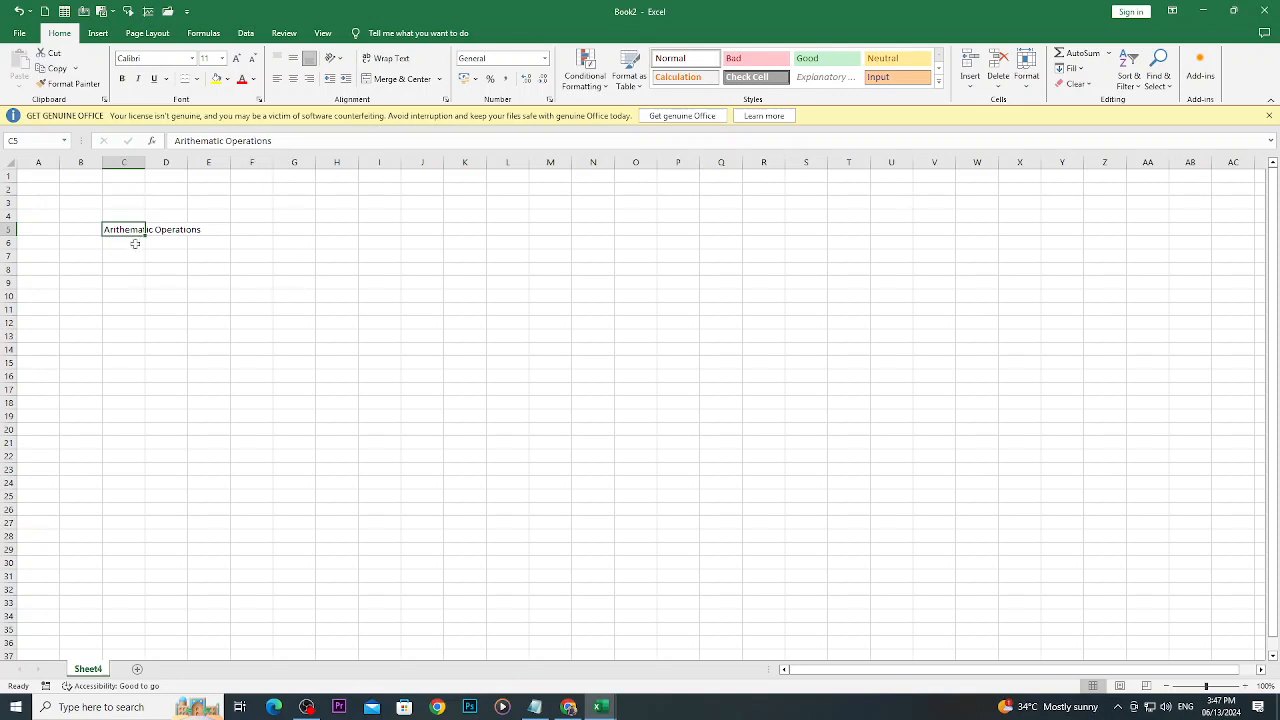
pyautogui.click(162, 229)
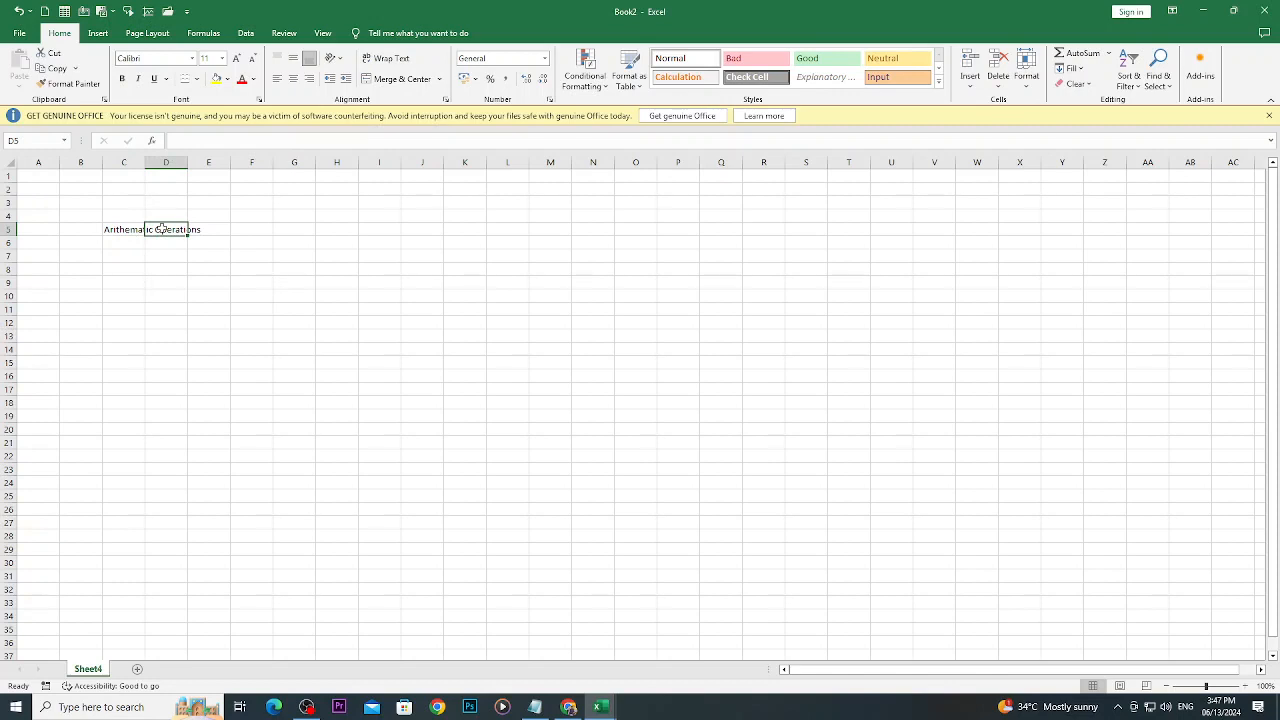
pyautogui.click(325, 320)
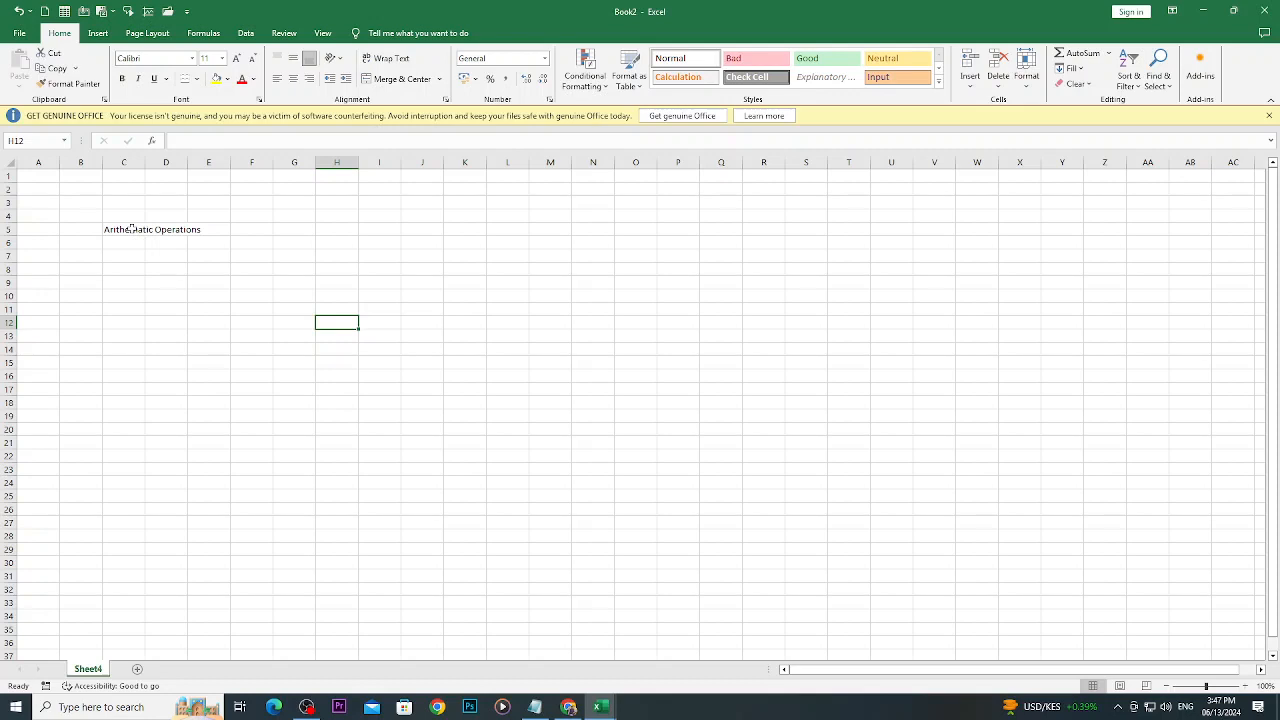
pyautogui.click(413, 454)
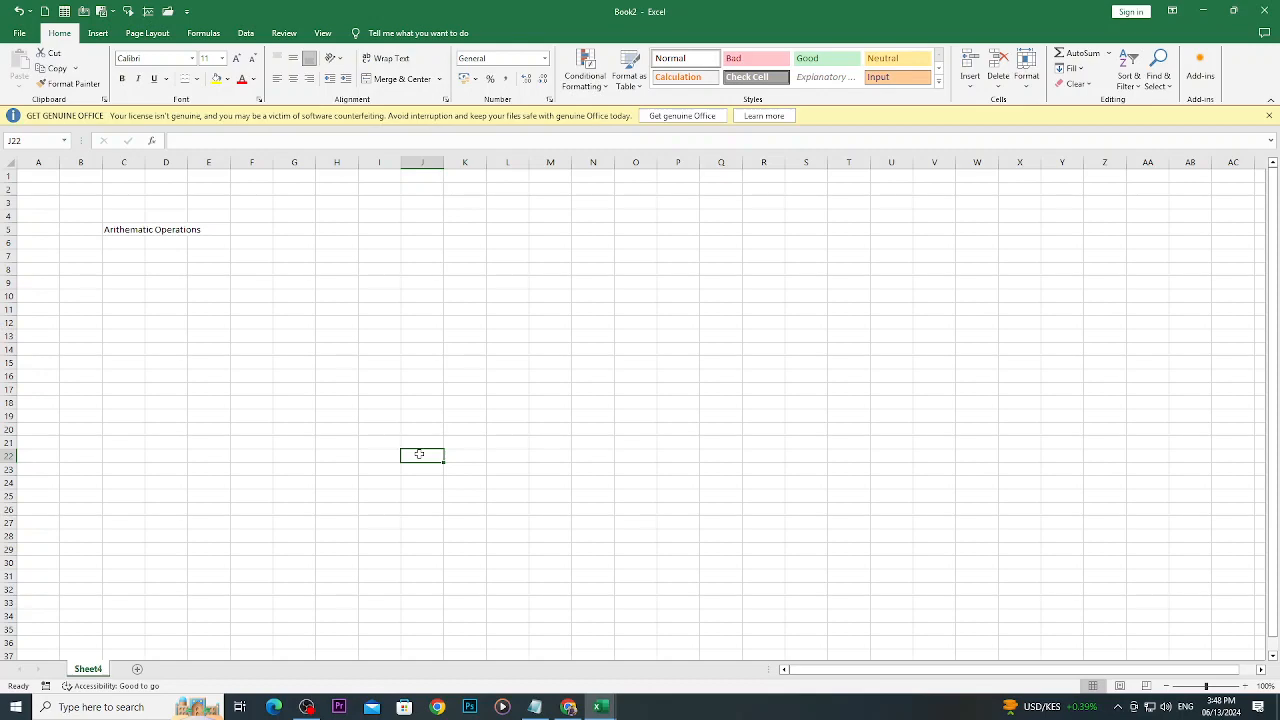
pyautogui.scroll(5, 419, 454)
pyautogui.scroll(-2, 629, 586)
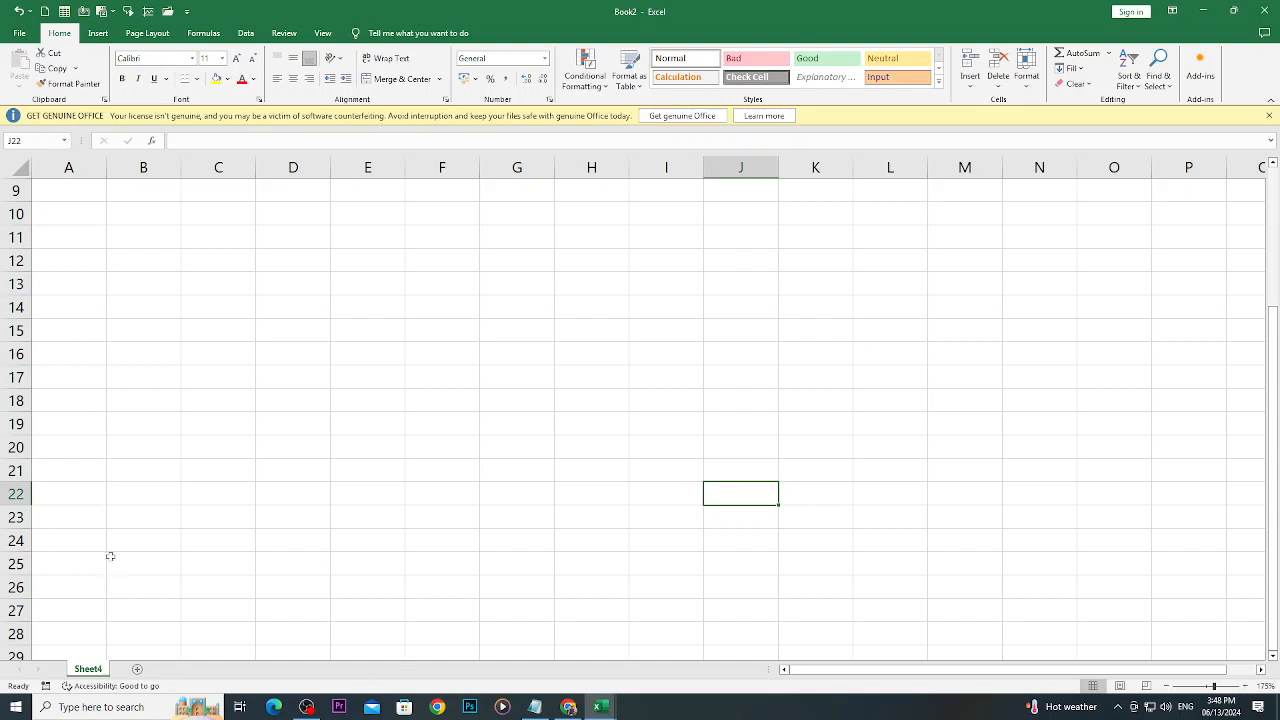
pyautogui.click(133, 495)
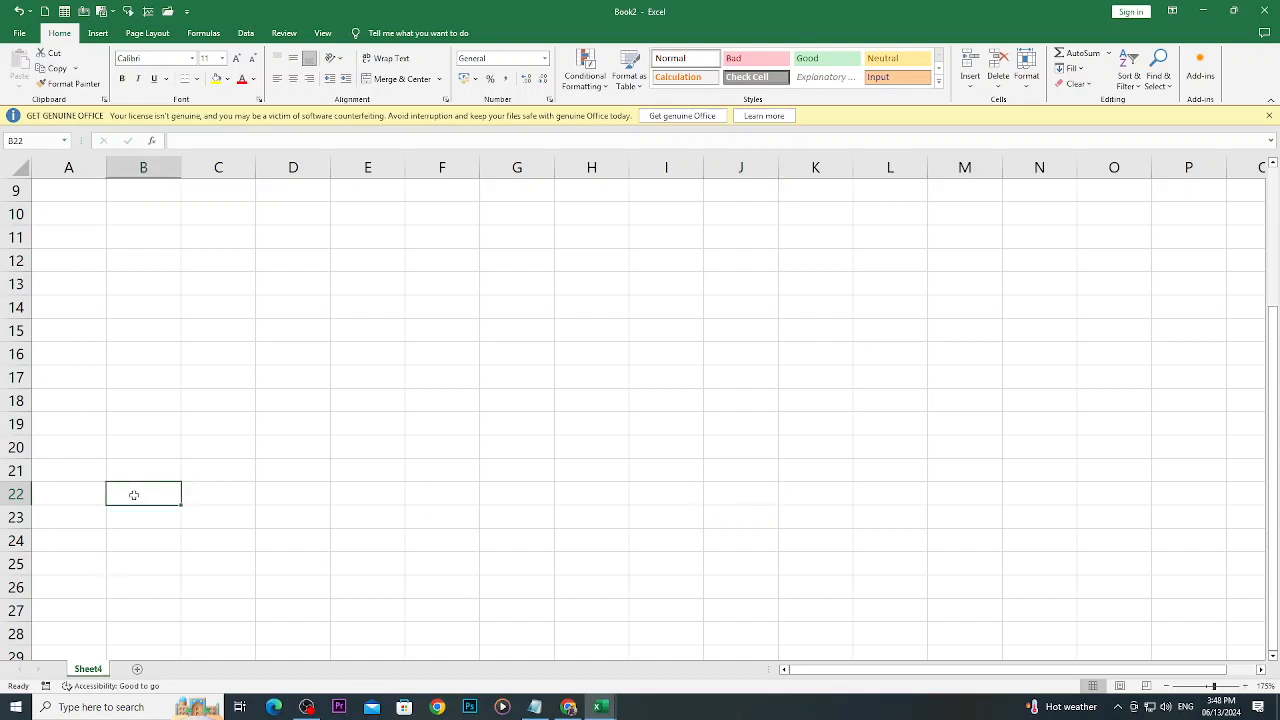
pyautogui.scroll(3, 133, 495)
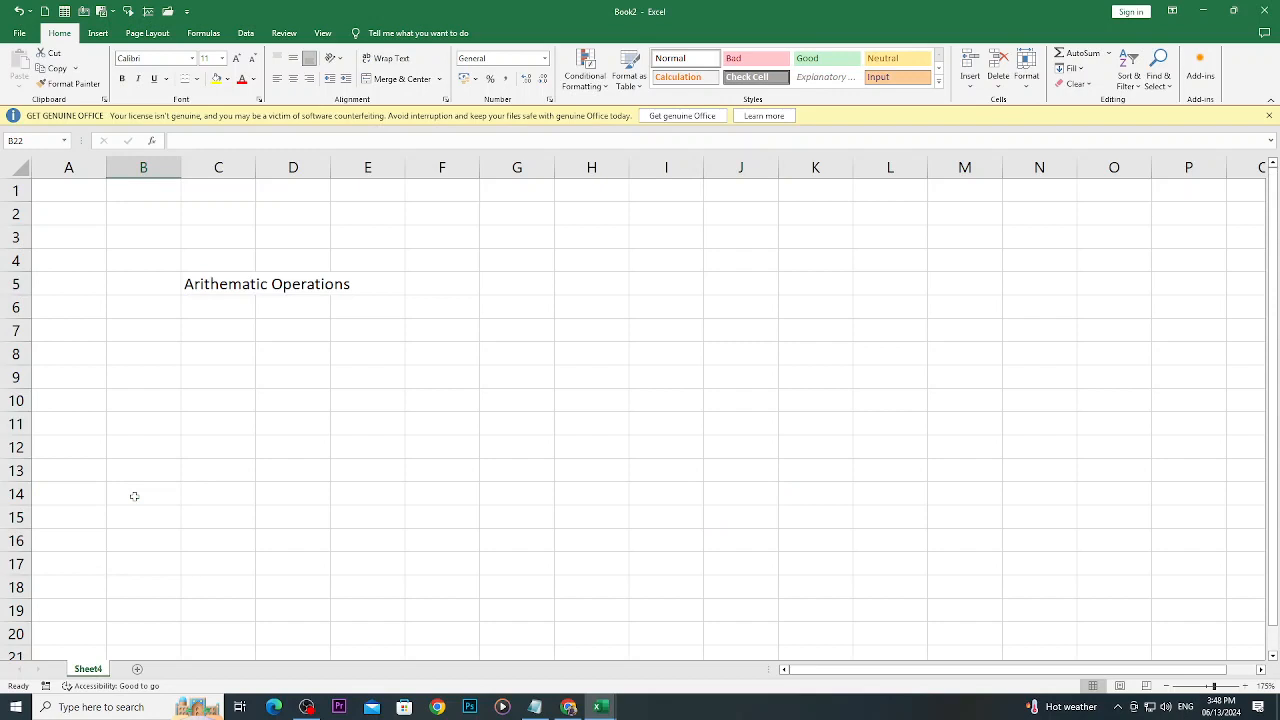
pyautogui.click(212, 288)
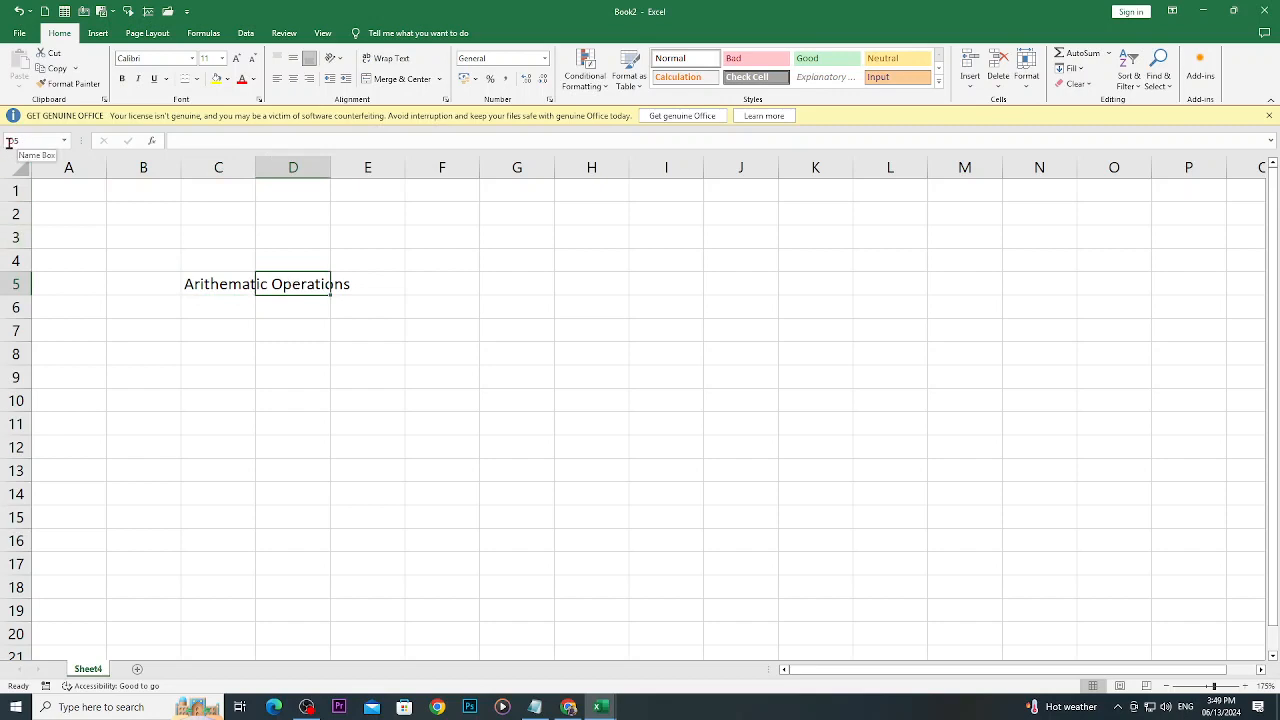
pyautogui.click(201, 287)
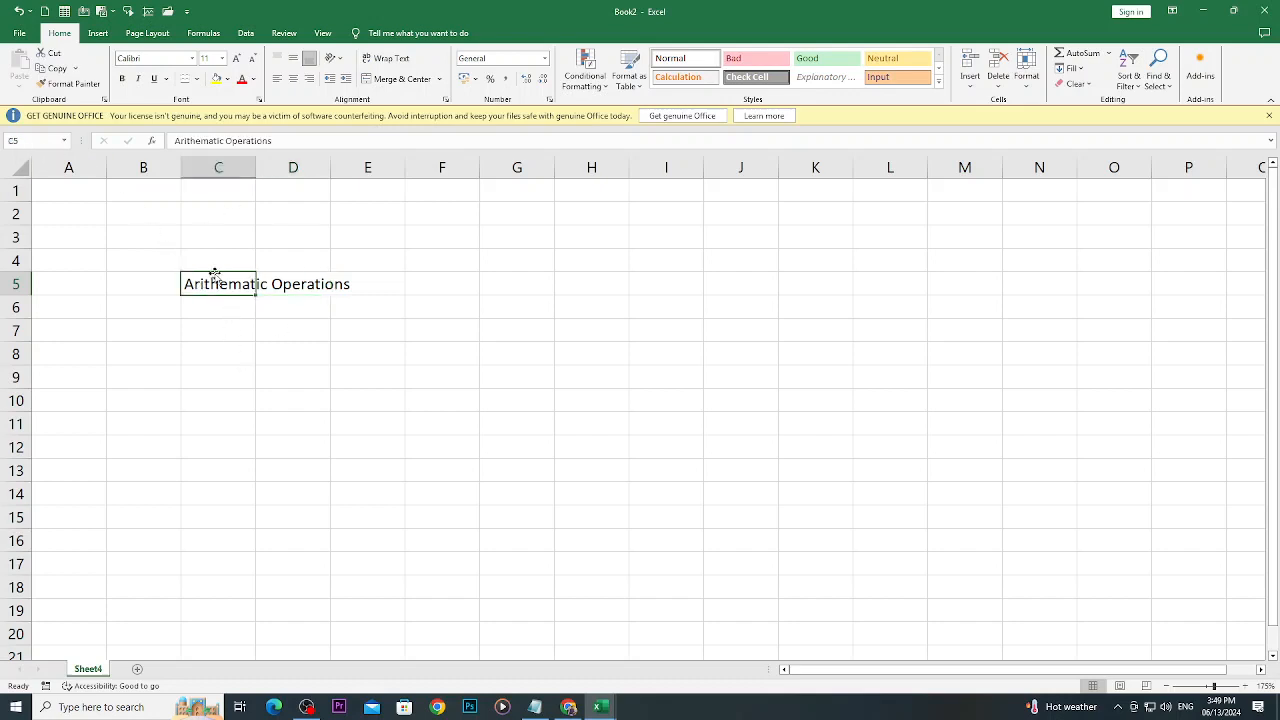
# - Enter the operand headings A in cell C8 and B in cell D8
pyautogui.click(196, 339)
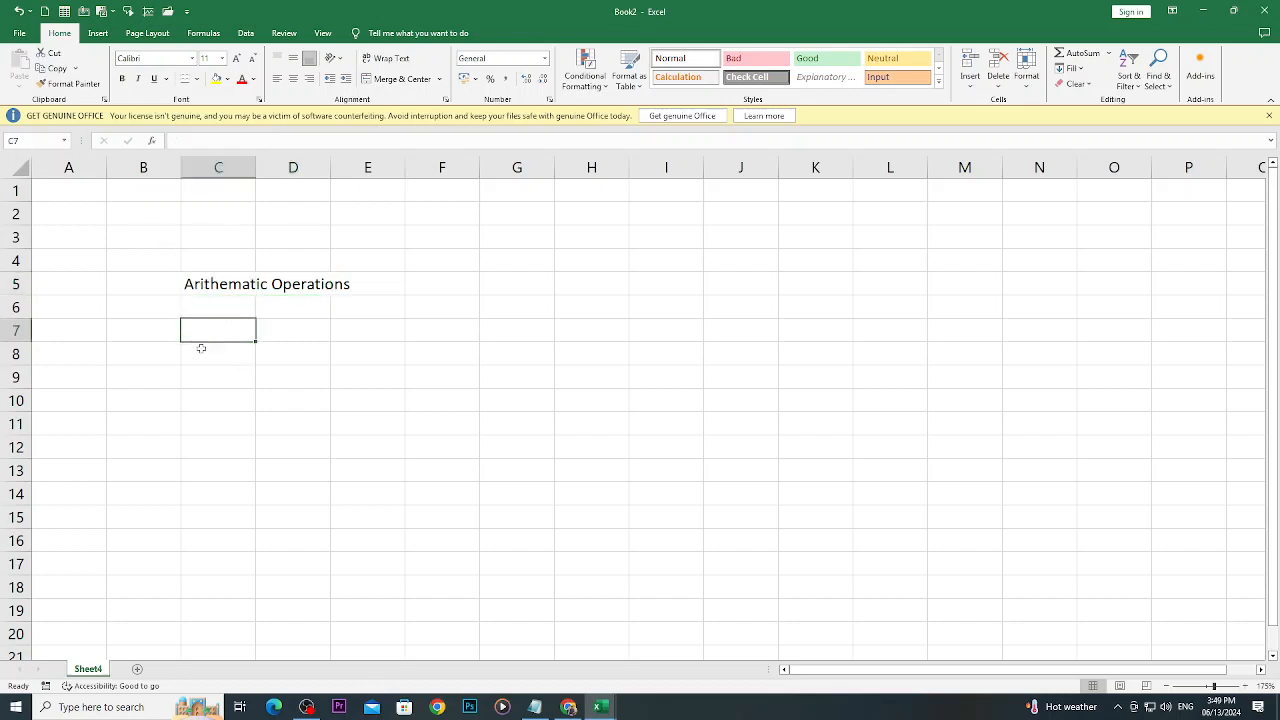
pyautogui.click(201, 348)
pyautogui.write('A')
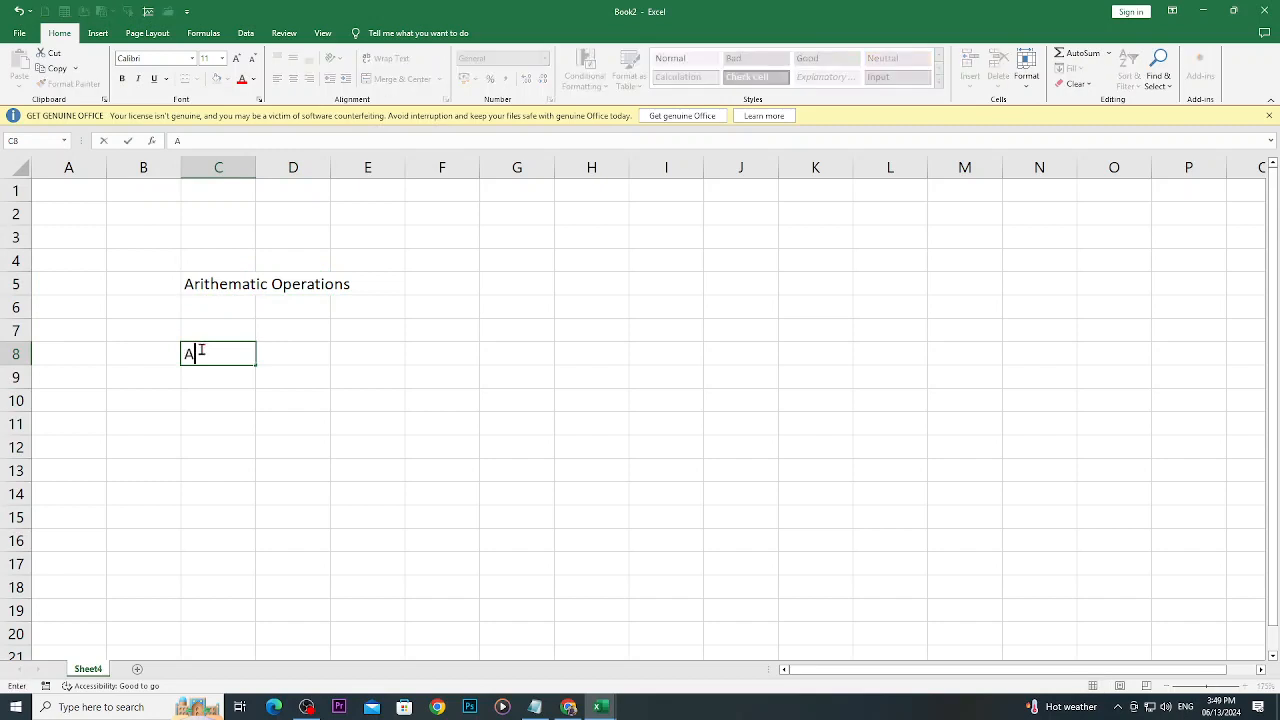
pyautogui.press('Tab')
pyautogui.write('B')
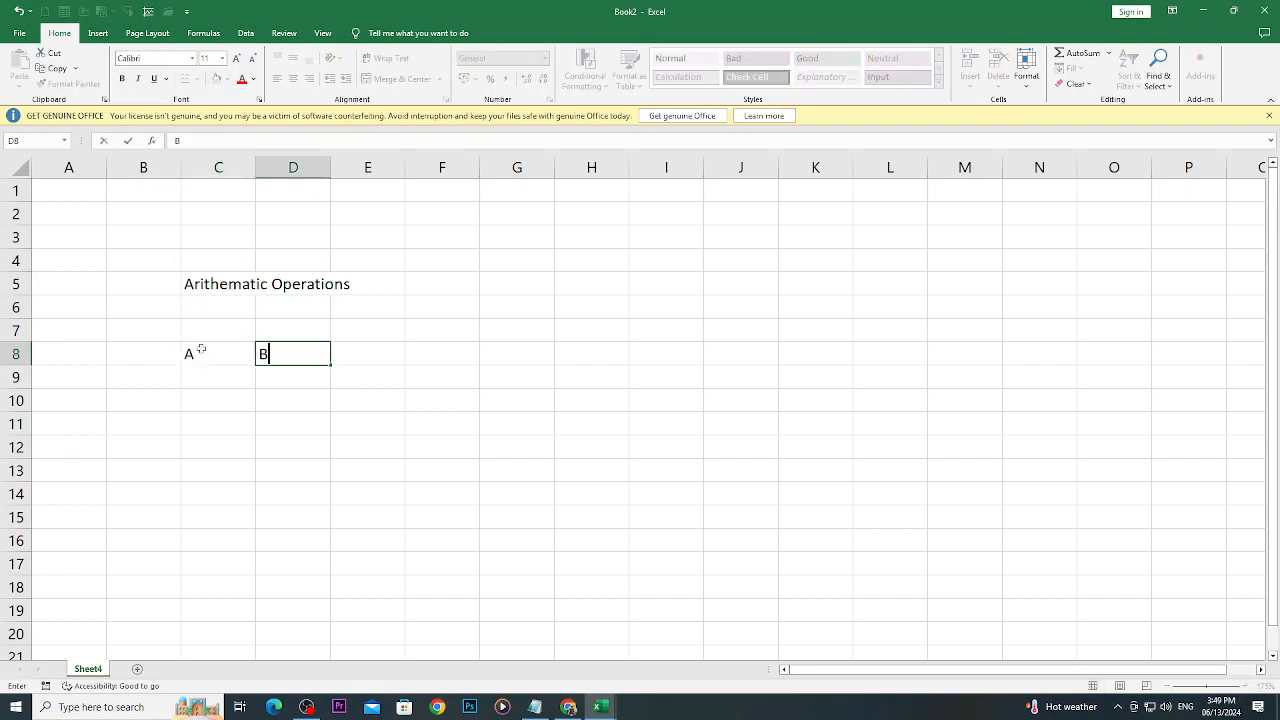
pyautogui.press('Tab')
pyautogui.press('Tab')
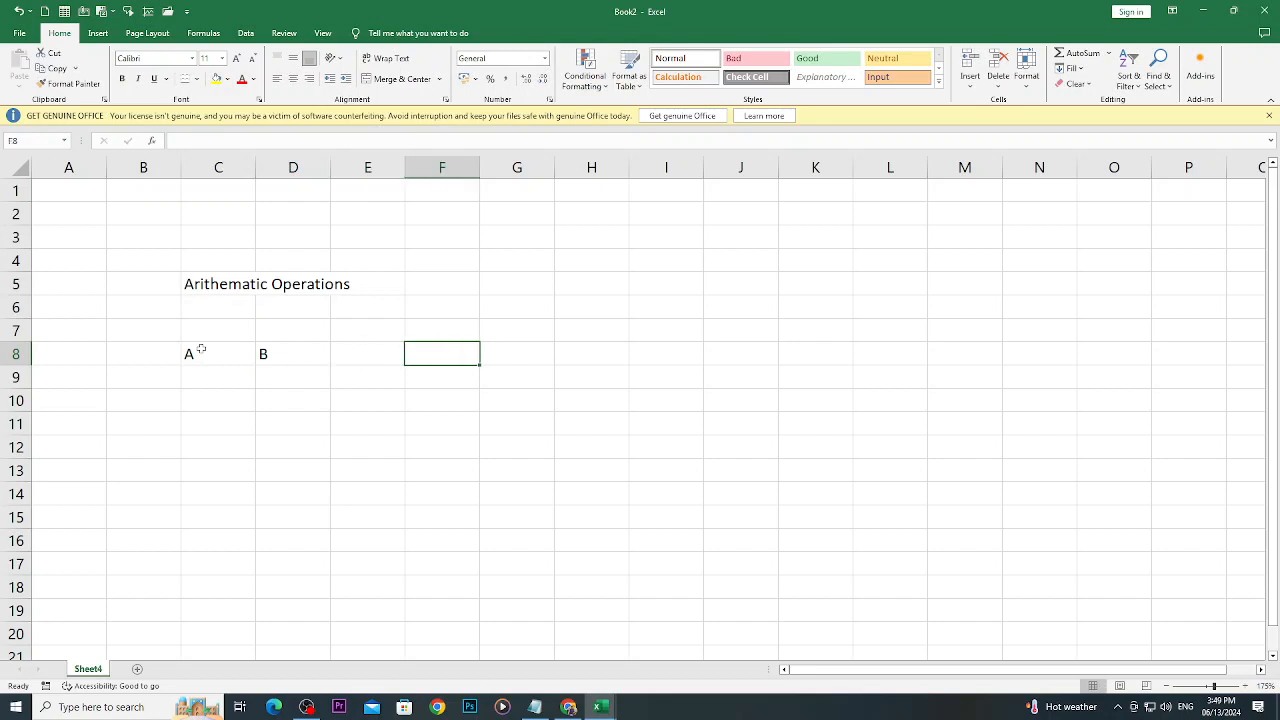
# - Enter the addition heading "A+B" in cell F8, leaving column E empty
pyautogui.write('A+B')
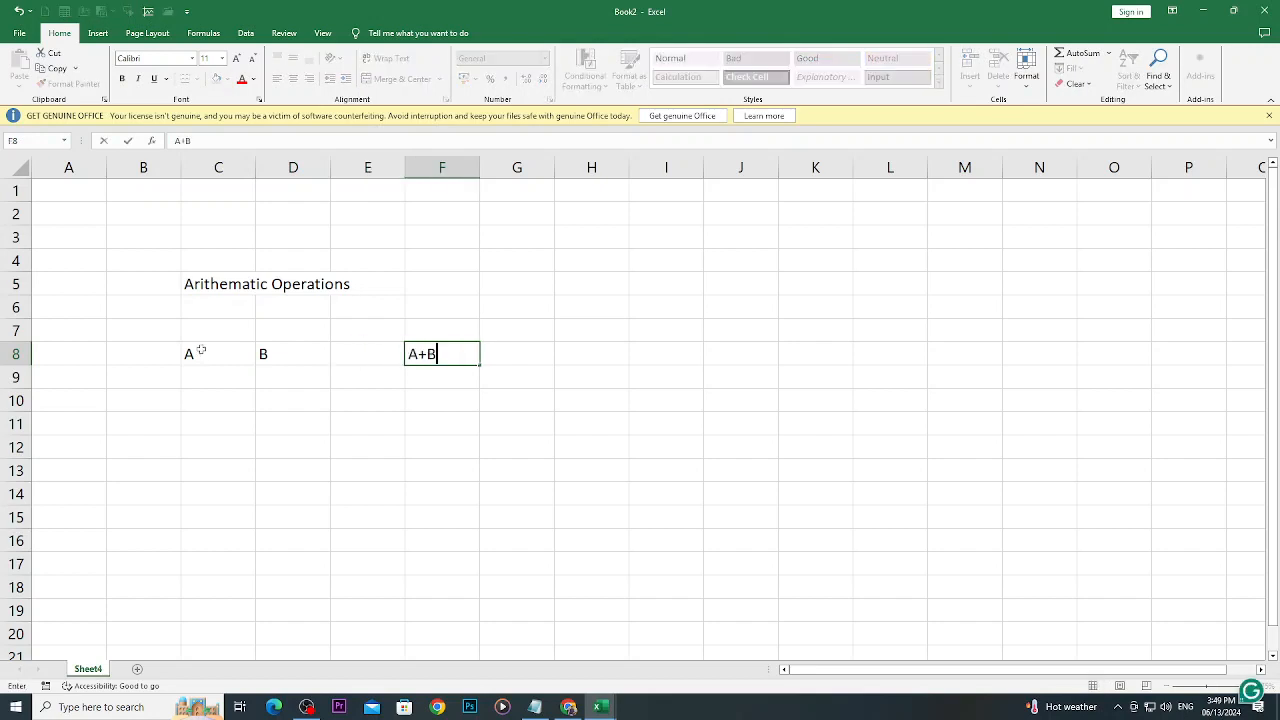
pyautogui.press('Return')
# - Enter the subtraction heading "A-B" in cell G8
pyautogui.press('Up')
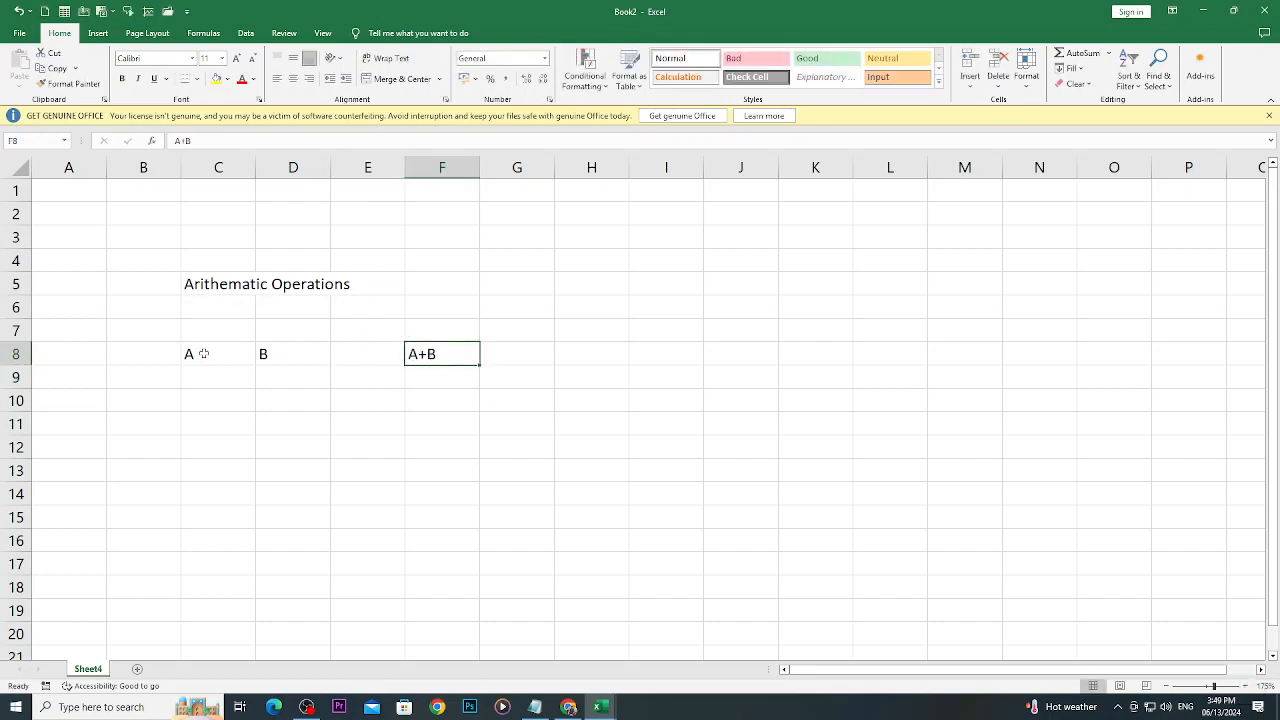
pyautogui.press('Tab')
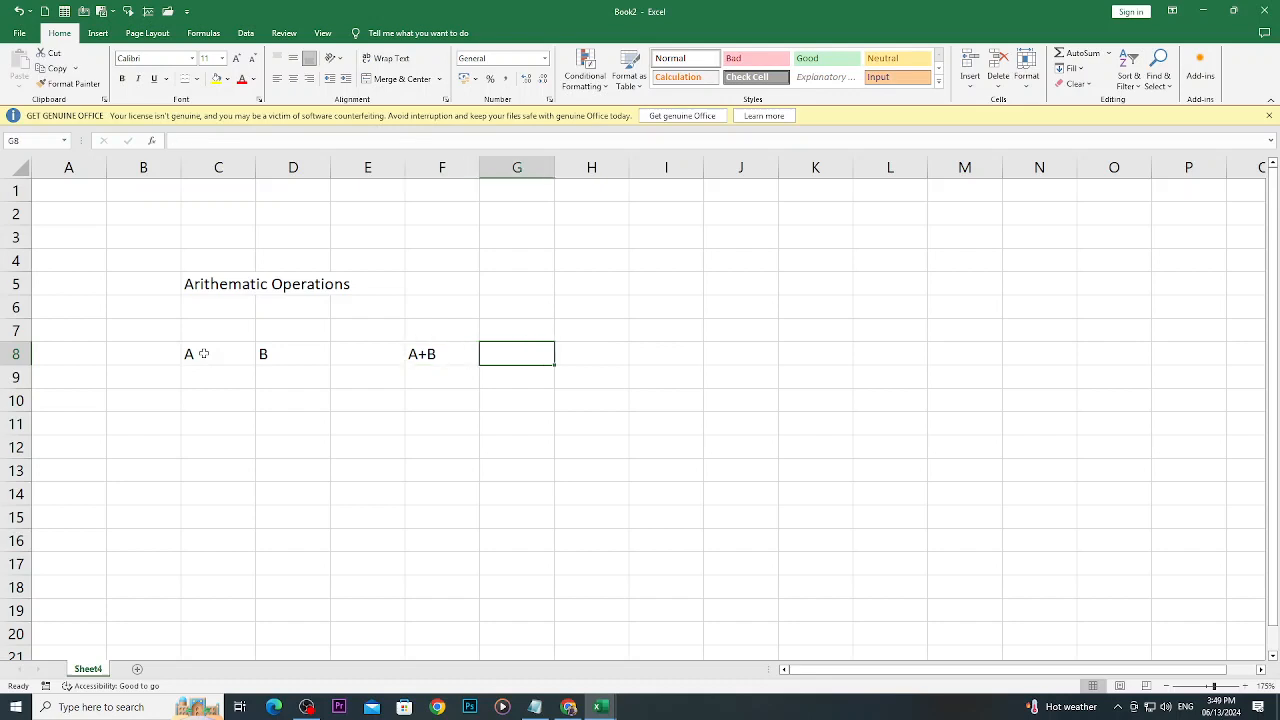
pyautogui.write('A-b')
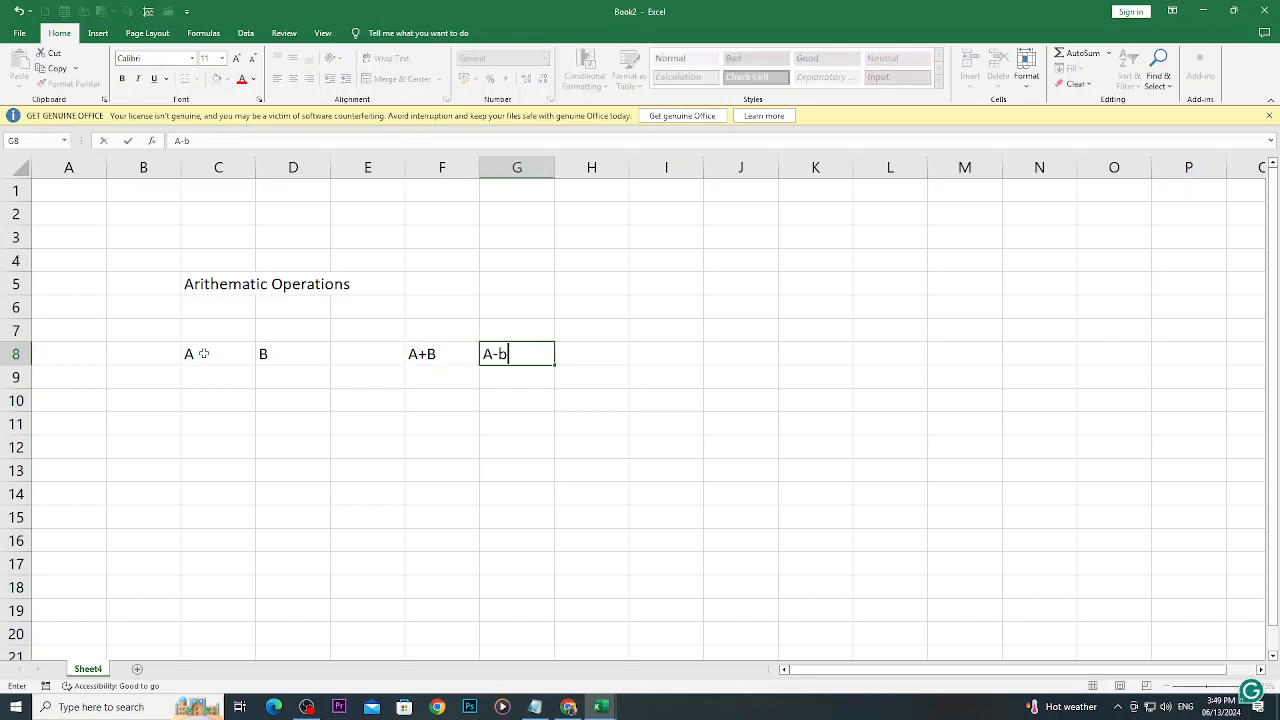
pyautogui.press('BackSpace')
pyautogui.press('Return')
pyautogui.write('B')
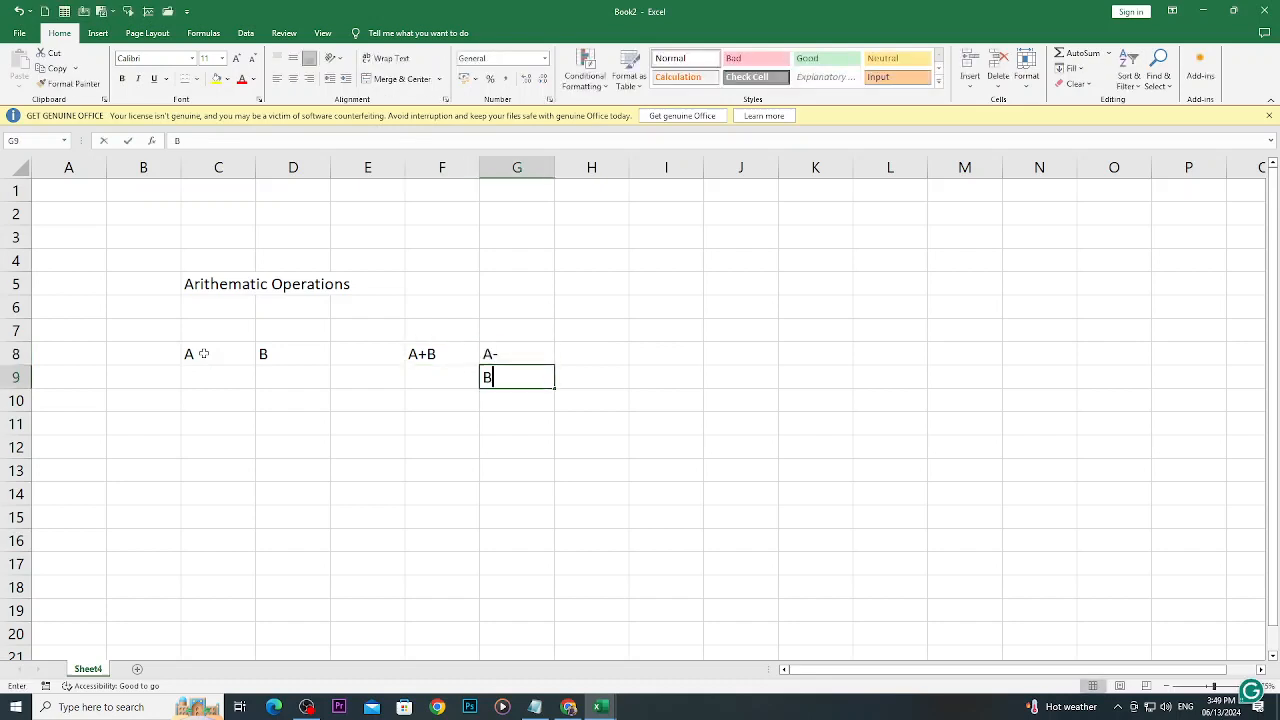
pyautogui.press('BackSpace')
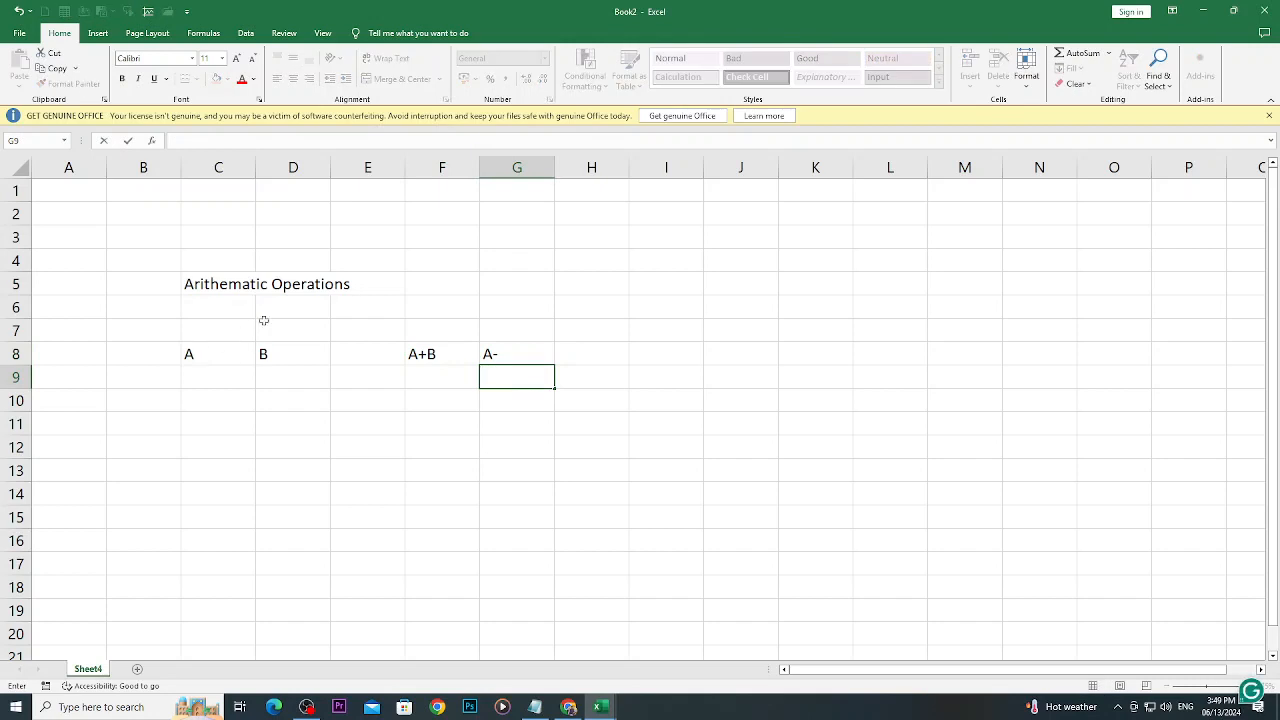
pyautogui.press('Escape')
pyautogui.click(516, 344)
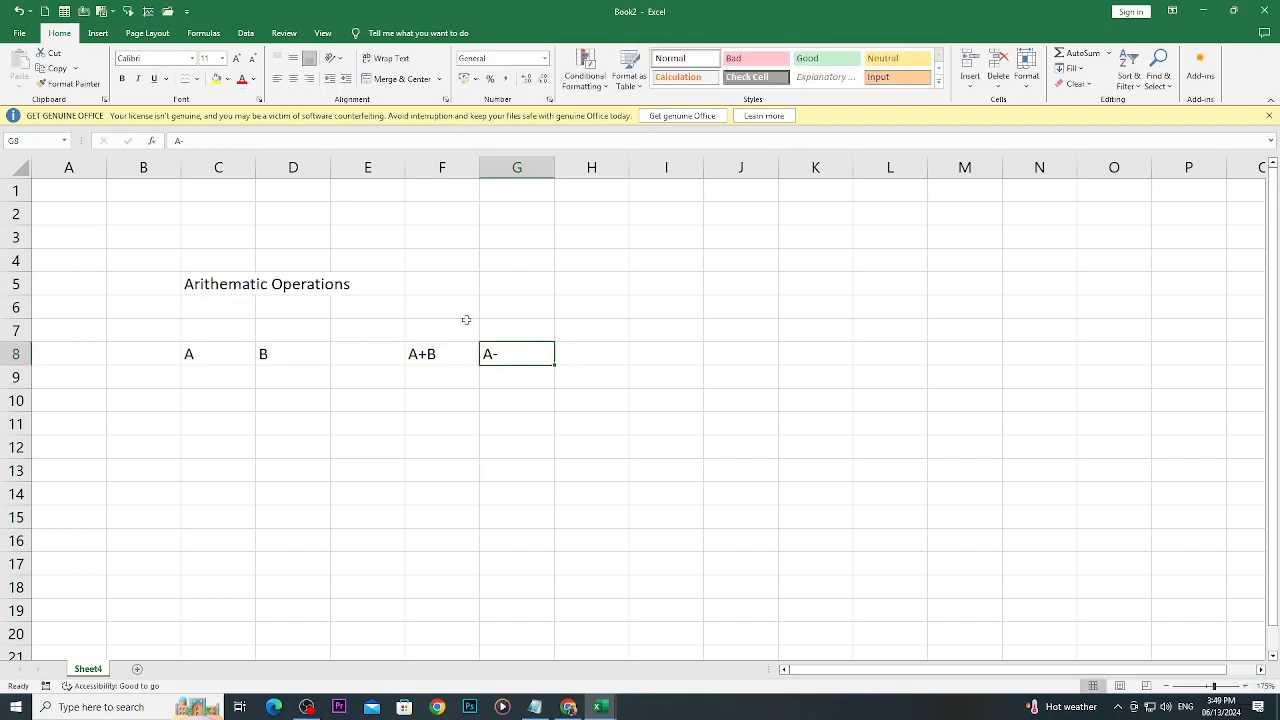
pyautogui.click(213, 142)
pyautogui.write('B')
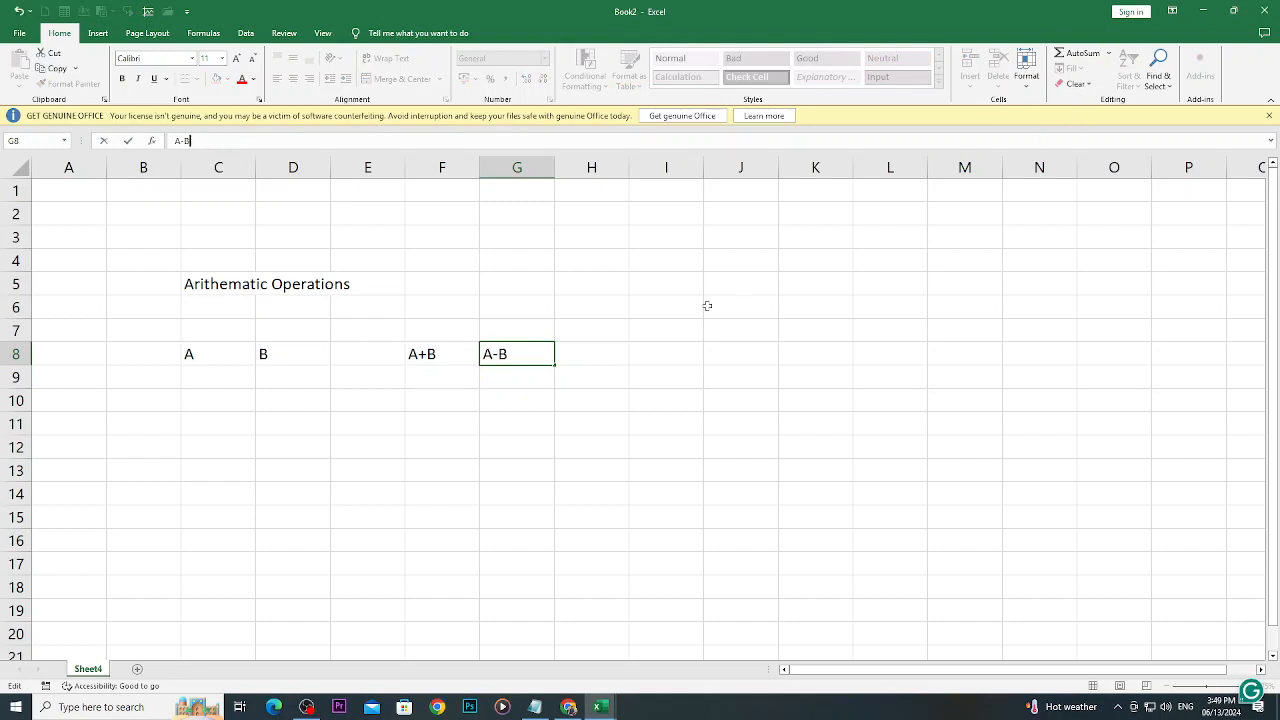
# - Enter the multiplication heading "A*B" in cell H8
pyautogui.click(604, 360)
pyautogui.write('A')
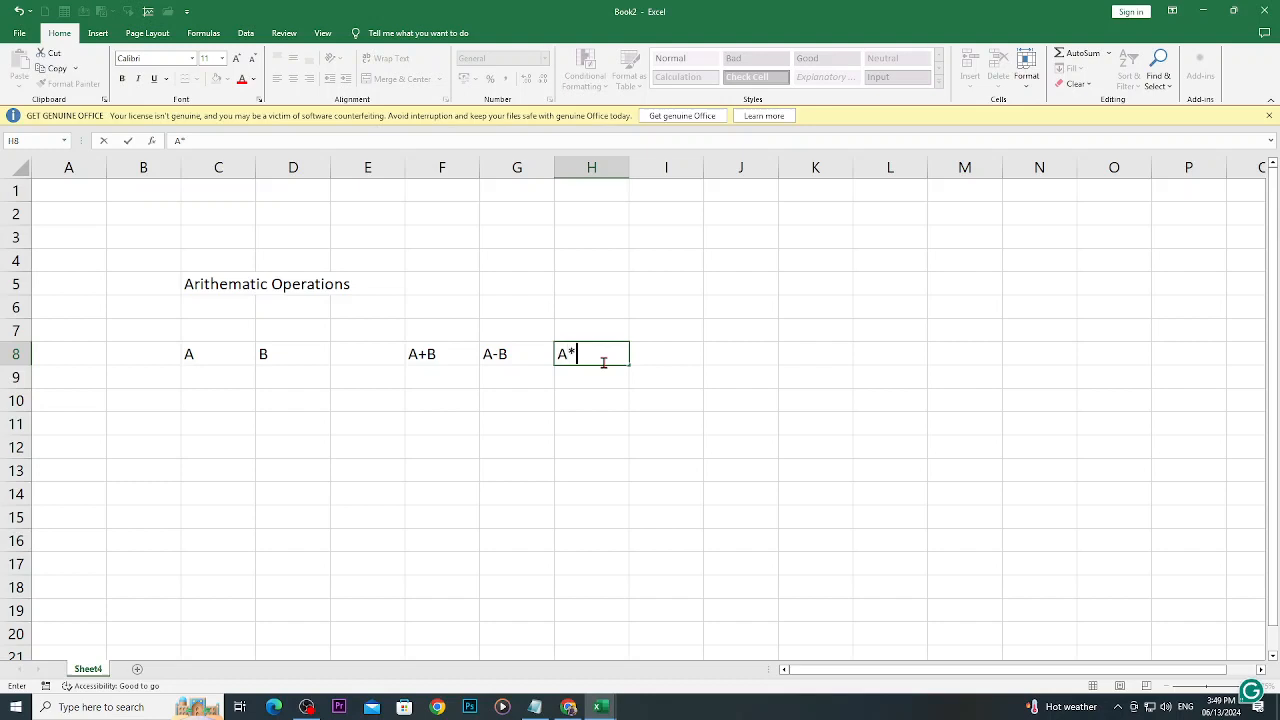
pyautogui.write('*B')
# - Enter the division heading "A/B" in cell I8, leaving the cell above it empty
pyautogui.click(667, 348)
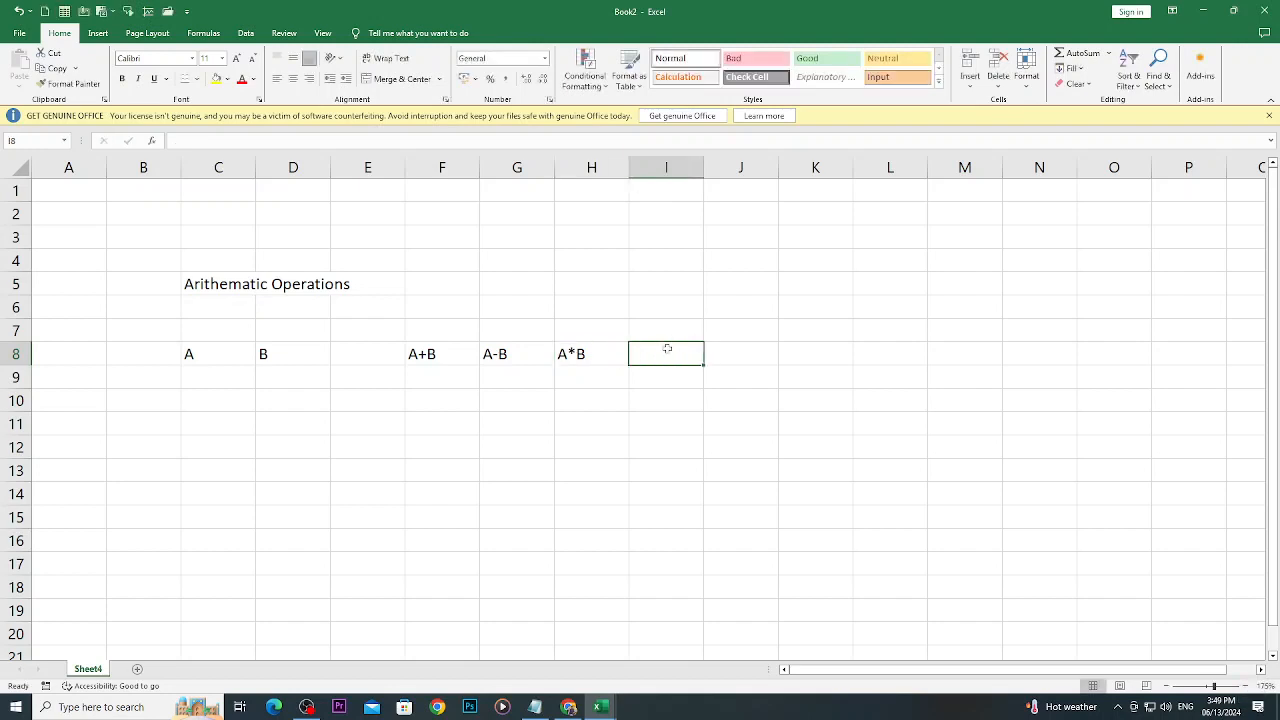
pyautogui.press('Up')
pyautogui.write('S/')
pyautogui.press('BackSpace')
pyautogui.press('BackSpace')
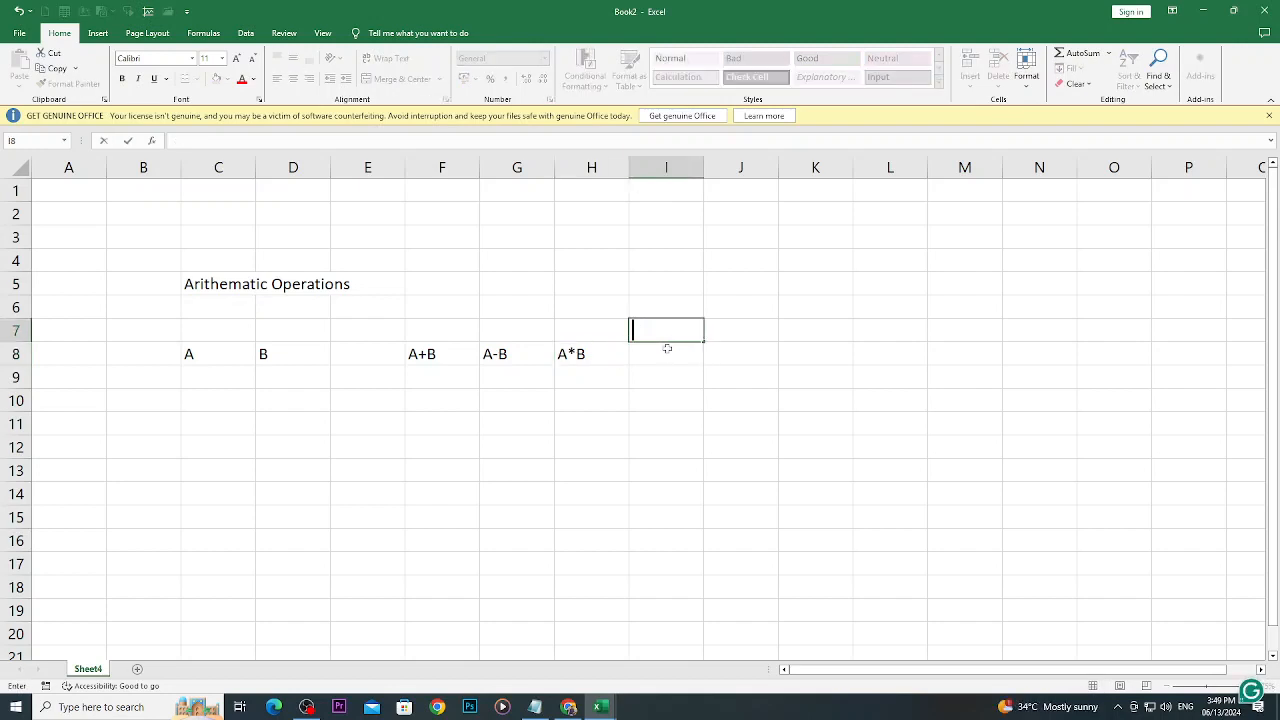
pyautogui.click(667, 348)
pyautogui.write('A')
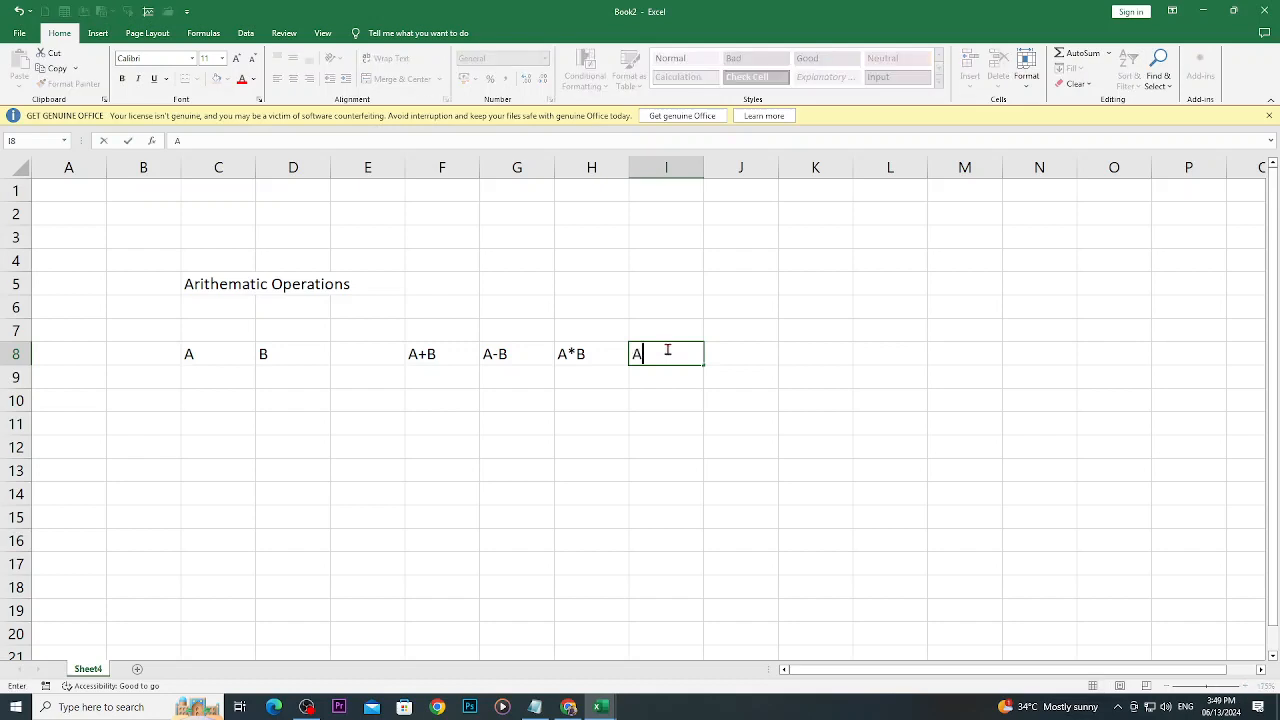
pyautogui.write('/B')
pyautogui.hotkey('ctrl', 'Return')
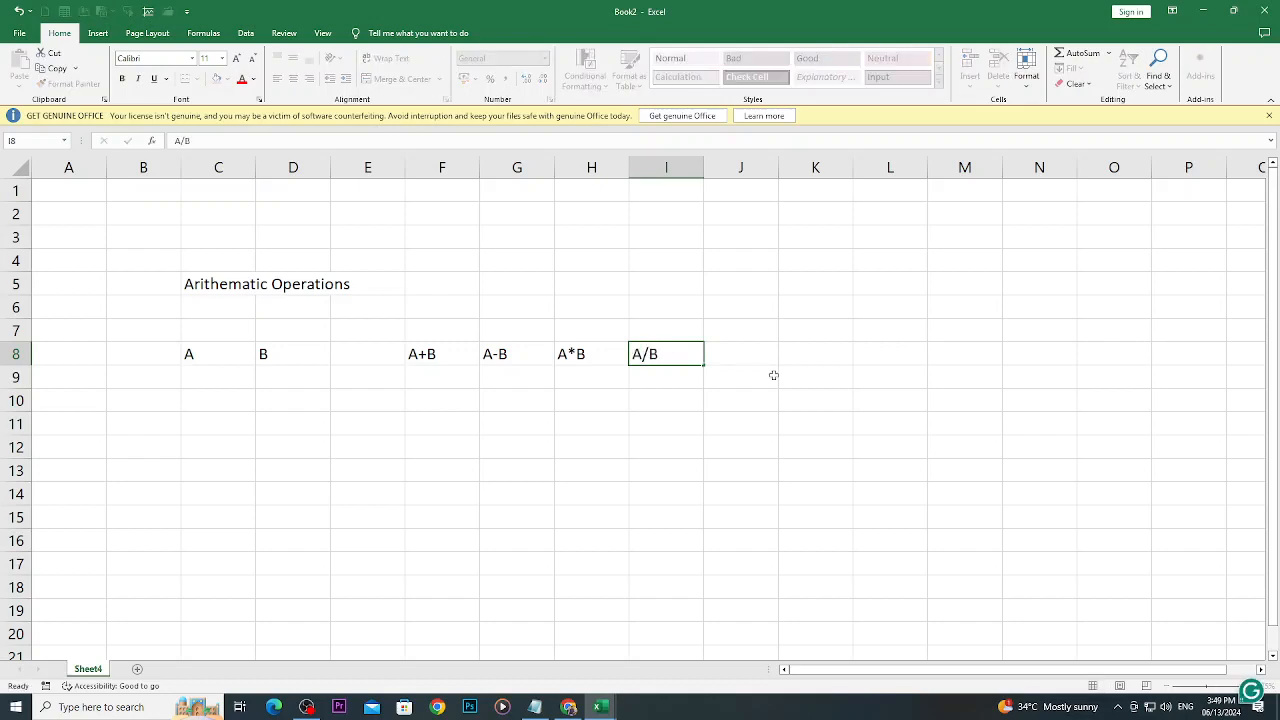
pyautogui.click(773, 375)
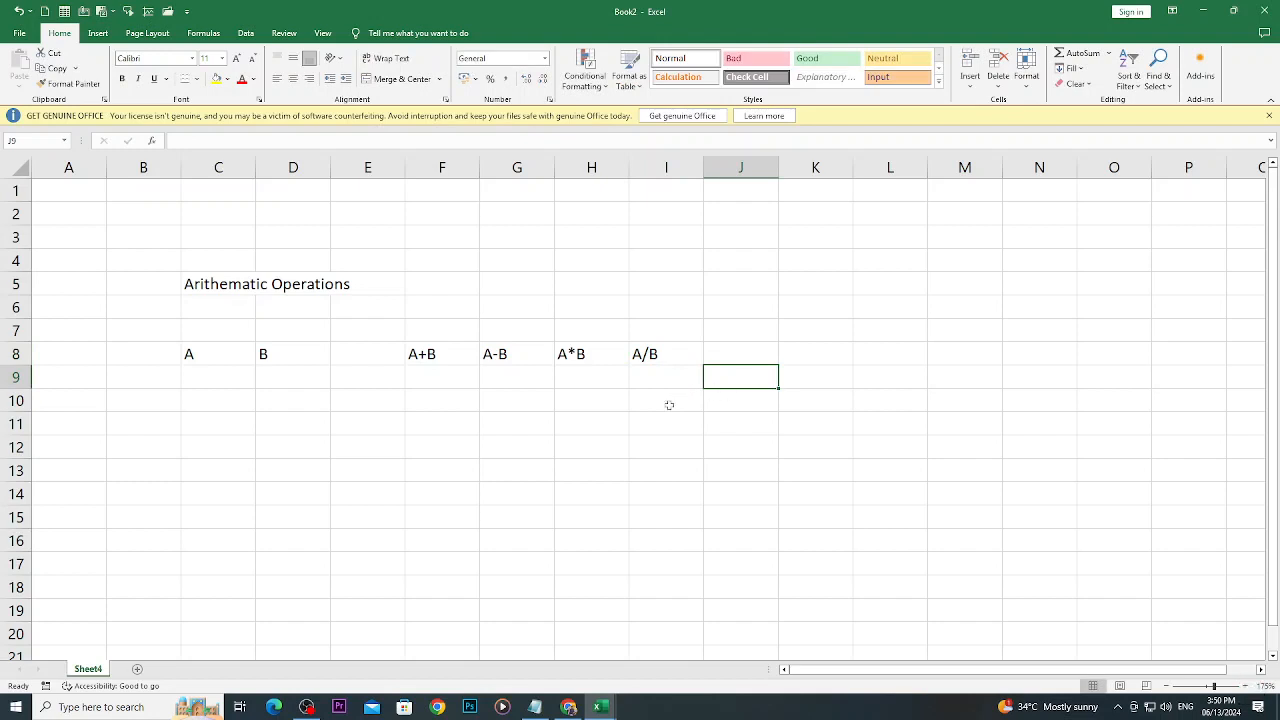
# - Merge and center the title across C5:I5 and center the headings in C8:I8
pyautogui.moveTo(210, 279); pyautogui.dragTo(651, 277)
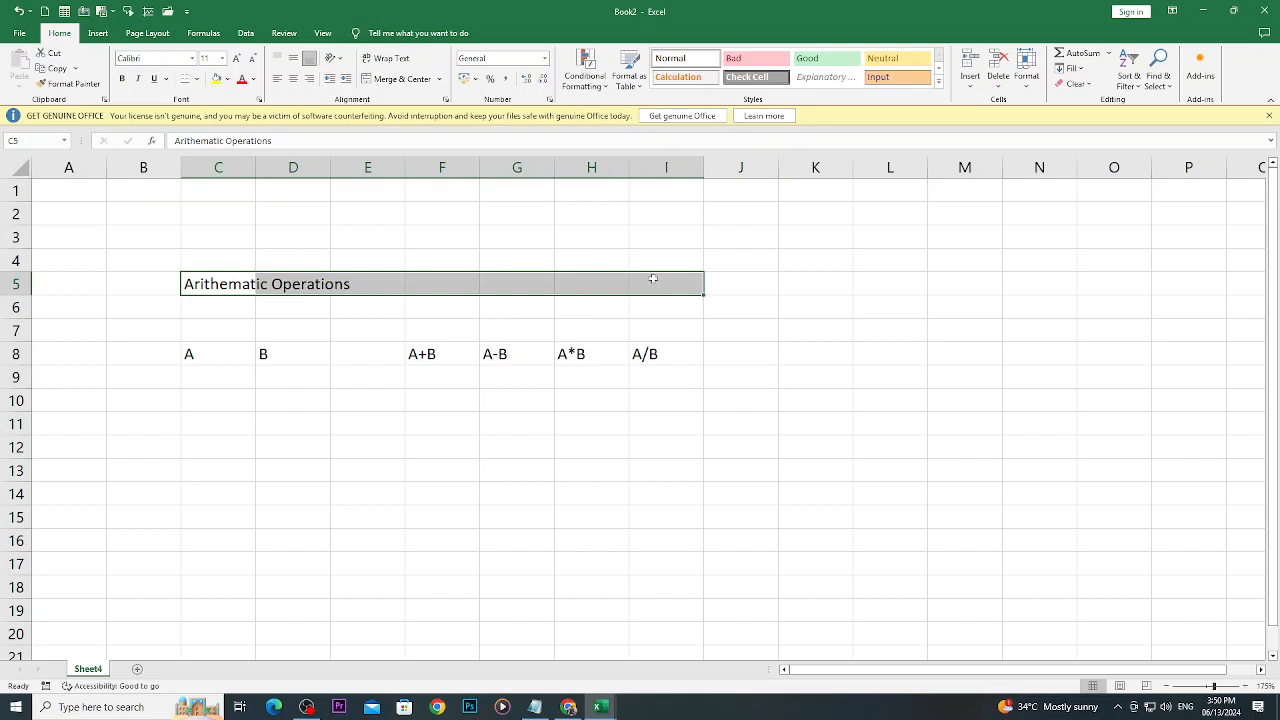
pyautogui.click(415, 84)
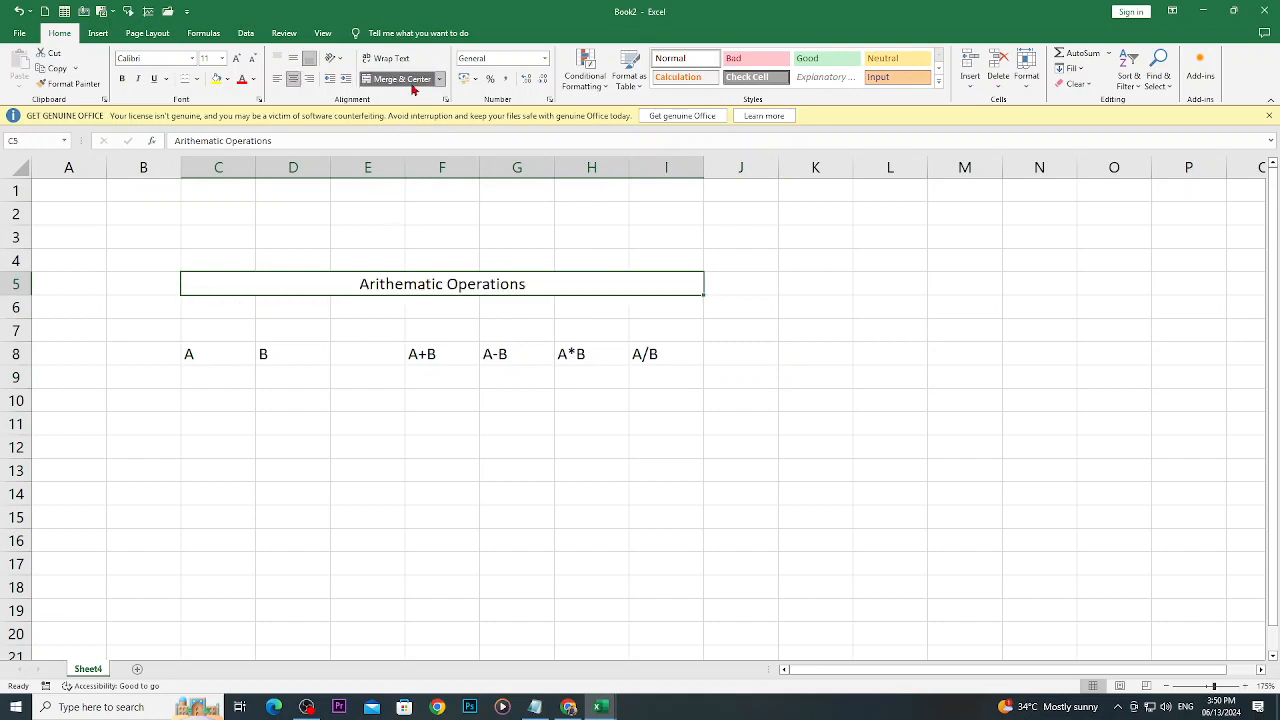
pyautogui.moveTo(680, 357); pyautogui.dragTo(206, 362)
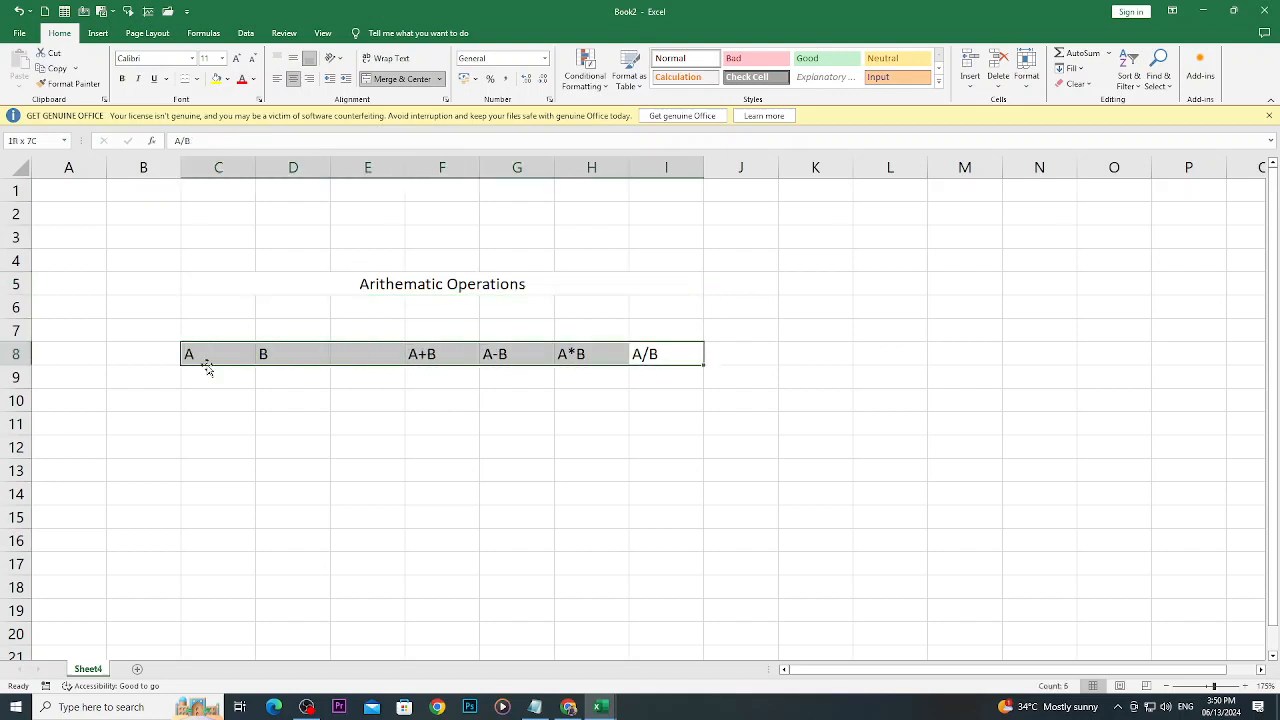
pyautogui.click(293, 79)
pyautogui.press('Return')
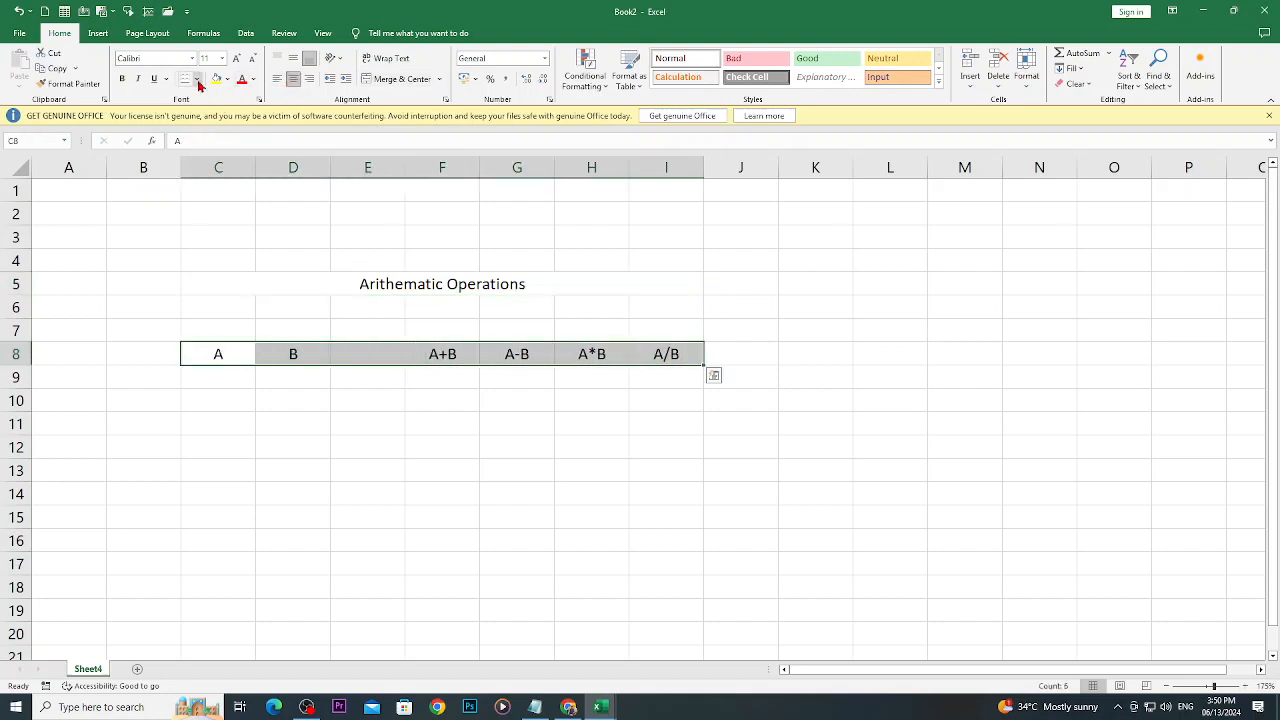
# - Set the font color of the row 8 headings to standard red and of the merged title to standard green
pyautogui.click(253, 79)
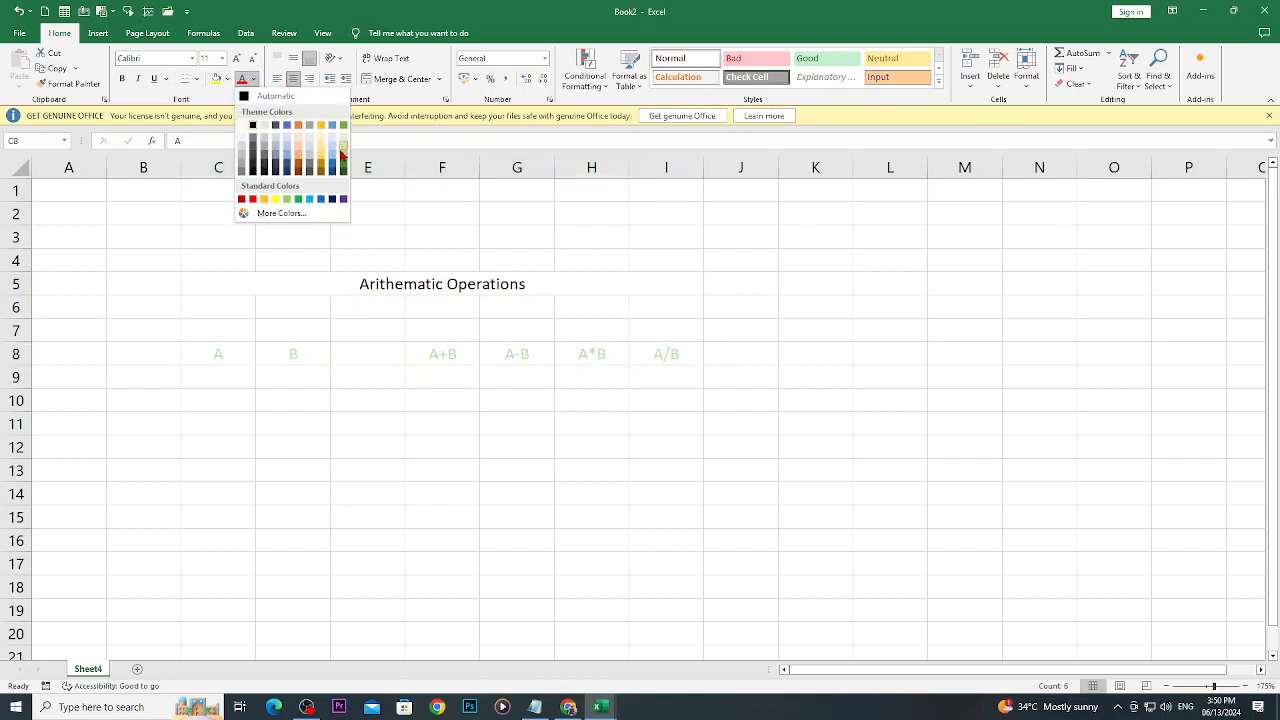
pyautogui.click(253, 200)
pyautogui.click(388, 283)
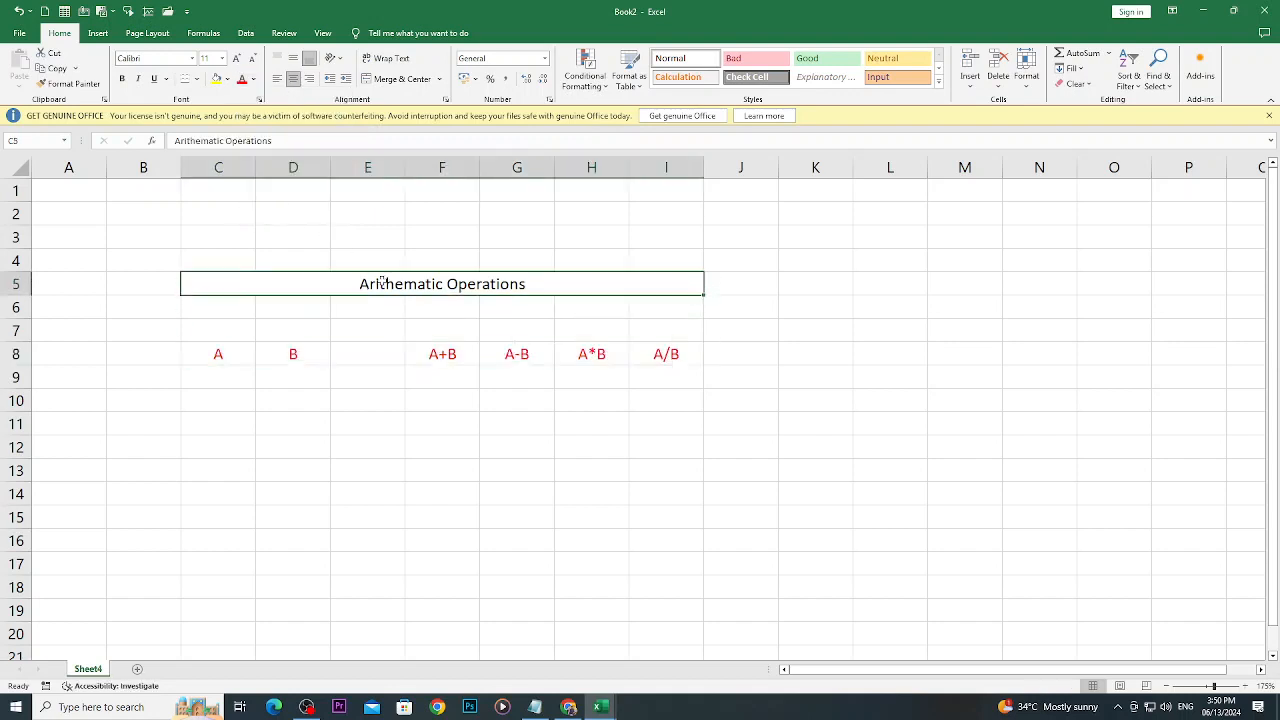
pyautogui.click(253, 79)
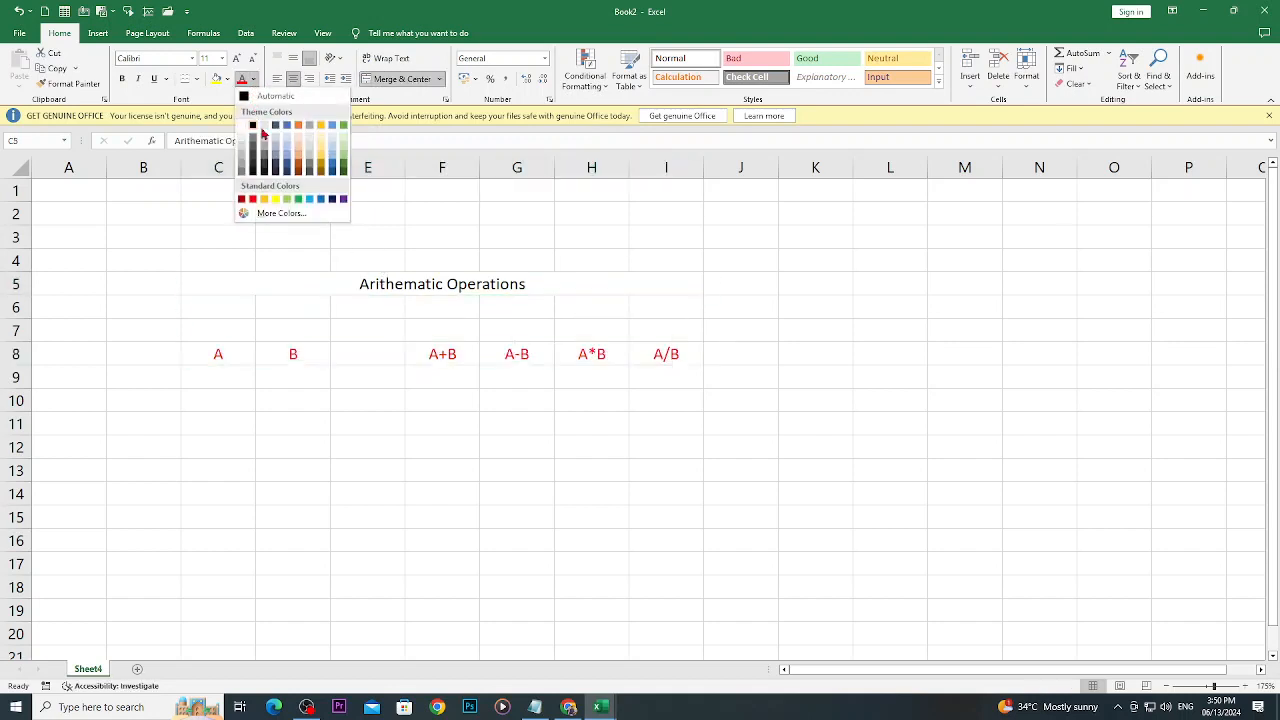
pyautogui.click(297, 200)
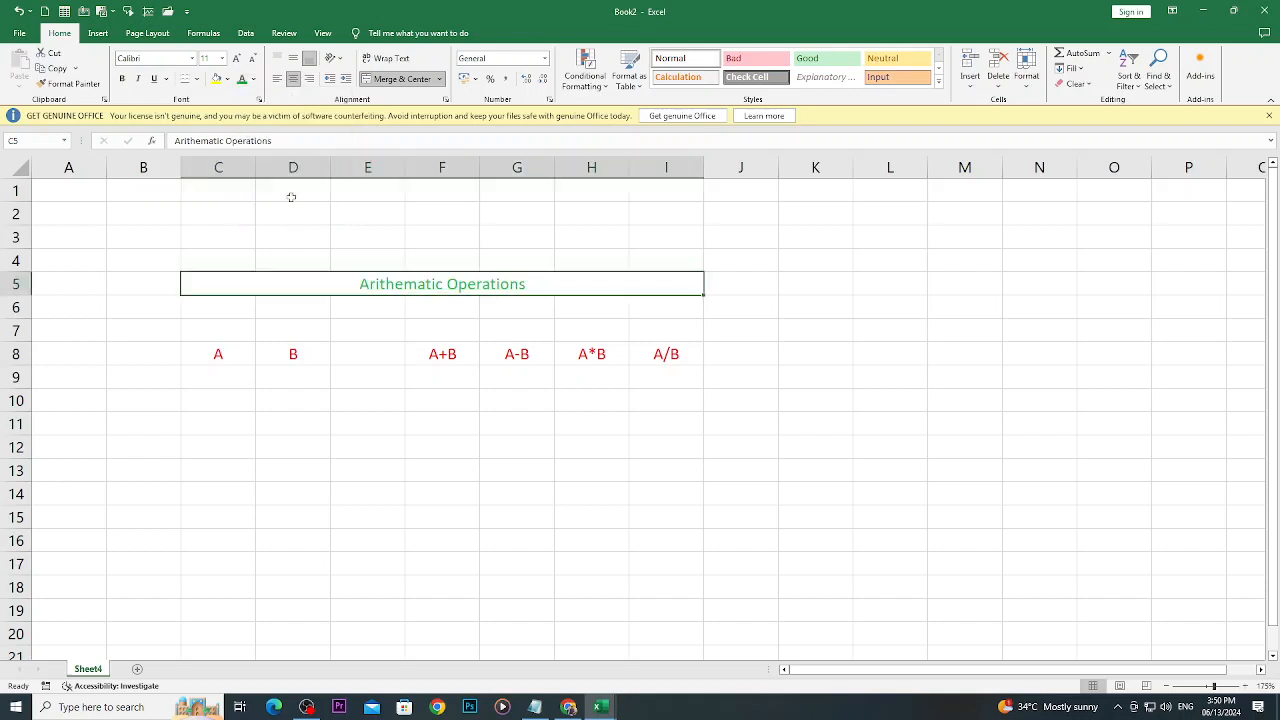
# - Make the merged title bold and italic and enlarge its font to size 22
pyautogui.click(123, 80)
pyautogui.click(139, 80)
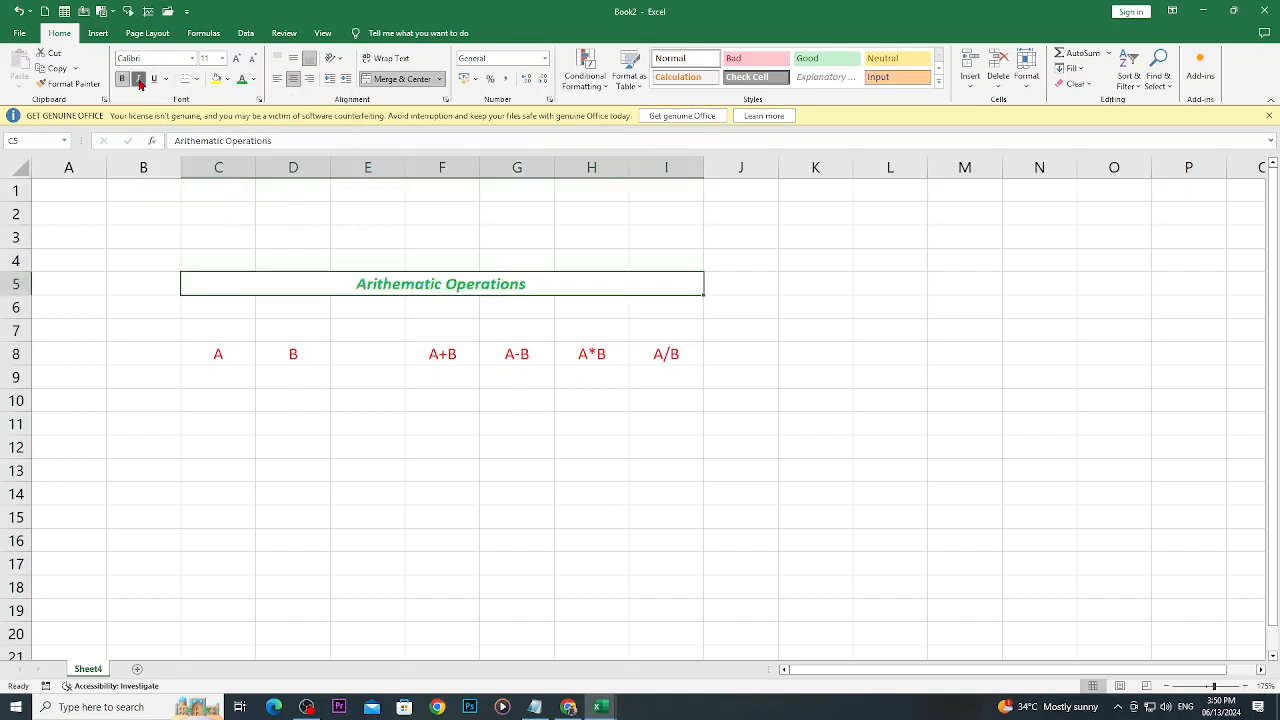
pyautogui.click(236, 60)
pyautogui.click(236, 60)
pyautogui.click(236, 60)
pyautogui.click(237, 60)
pyautogui.click(238, 60)
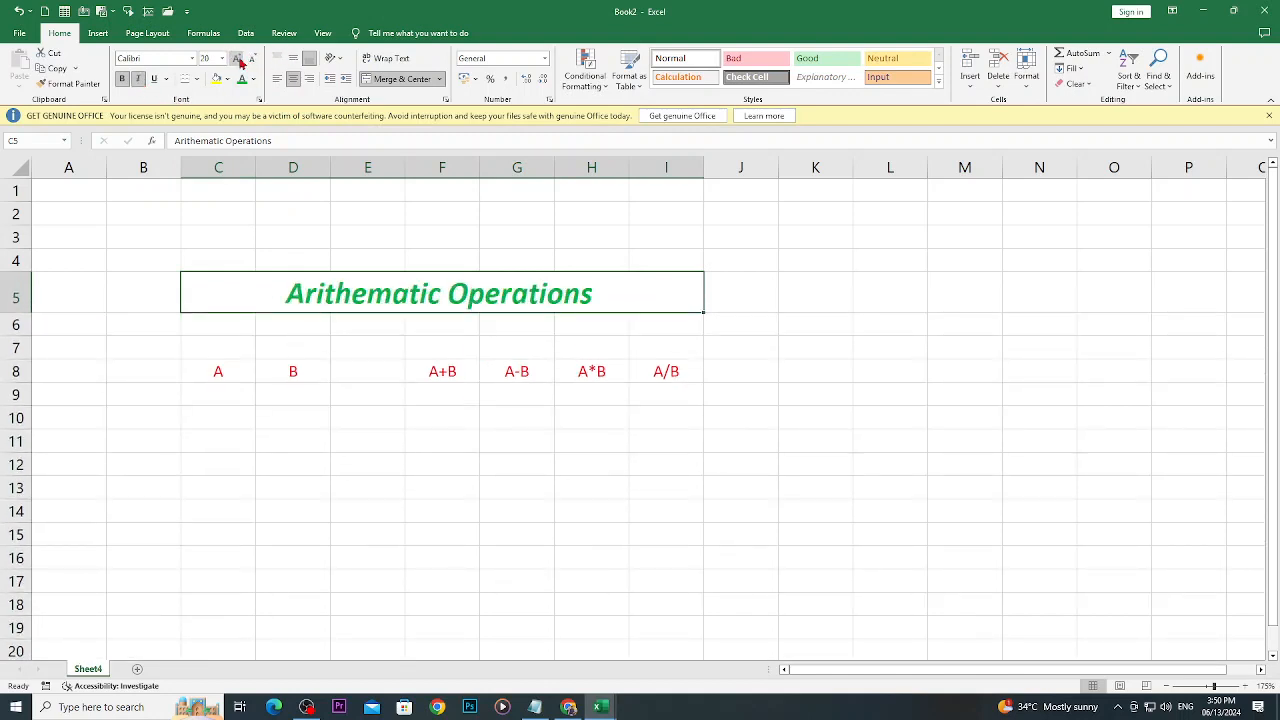
pyautogui.click(237, 60)
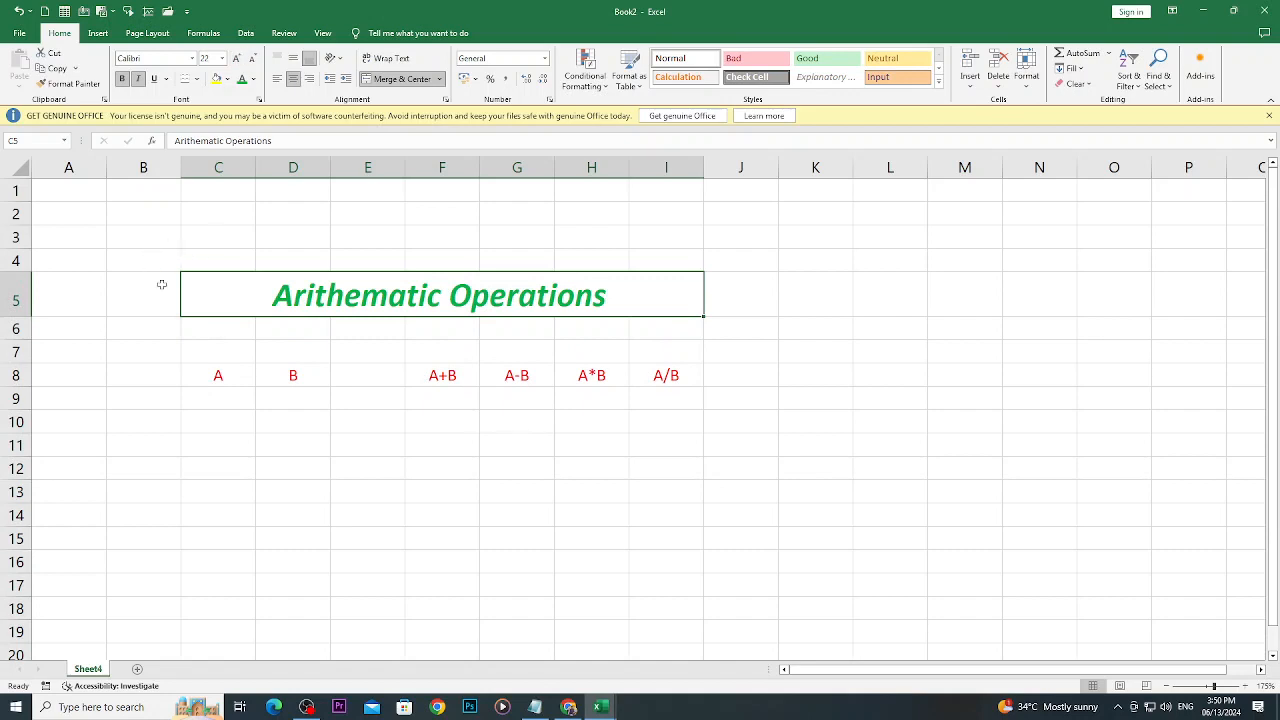
# - Enlarge the headings in C8:I8 to font size 14 and fill the merged title cell with yellow
pyautogui.moveTo(205, 374); pyautogui.dragTo(644, 370)
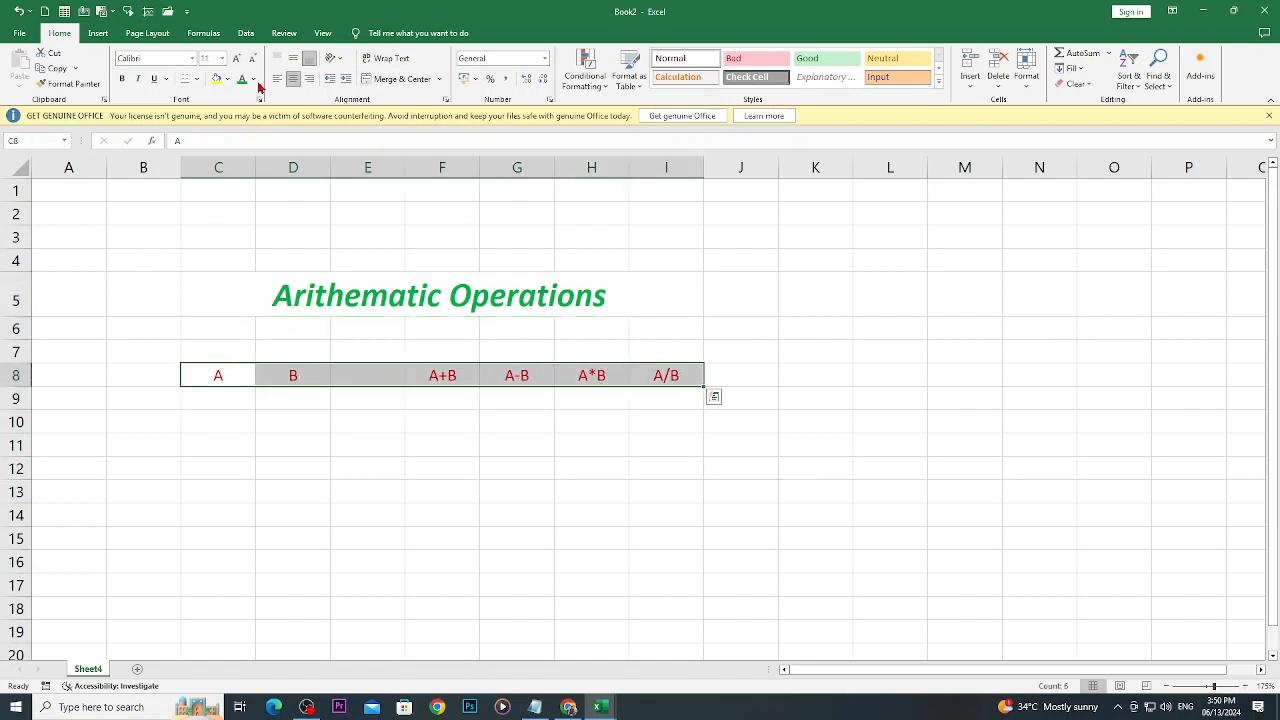
pyautogui.click(237, 60)
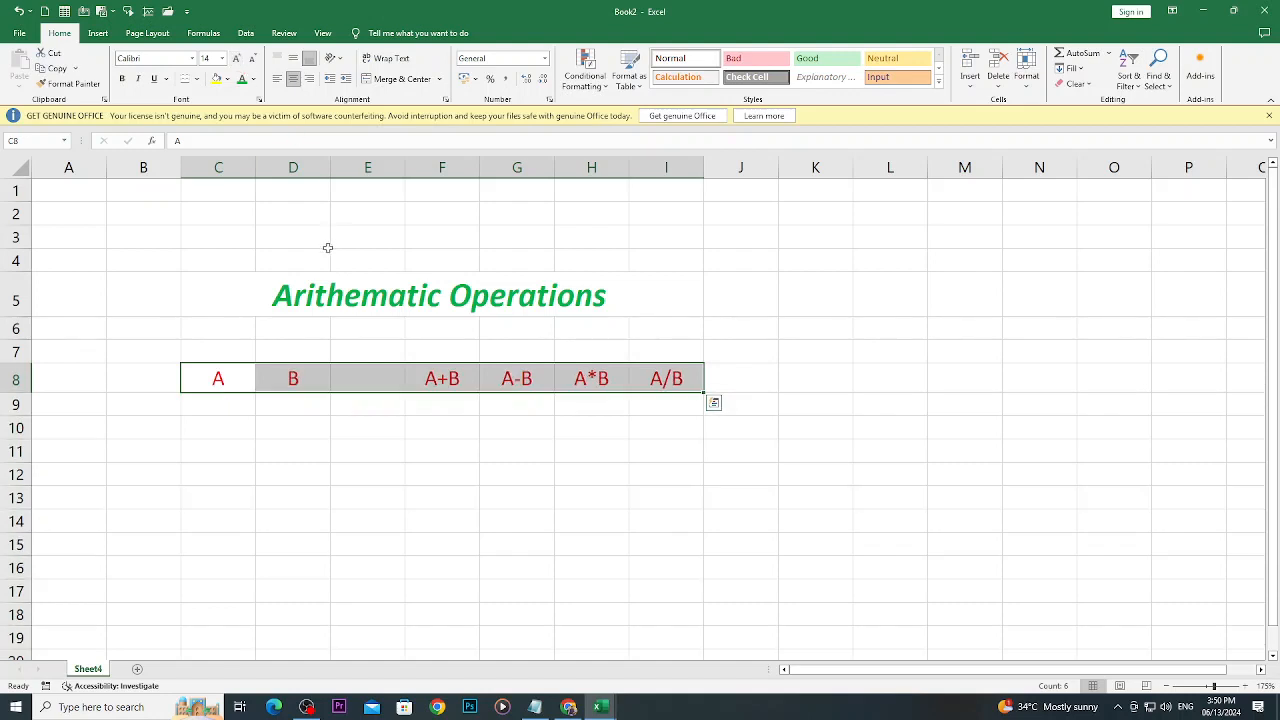
pyautogui.click(248, 294)
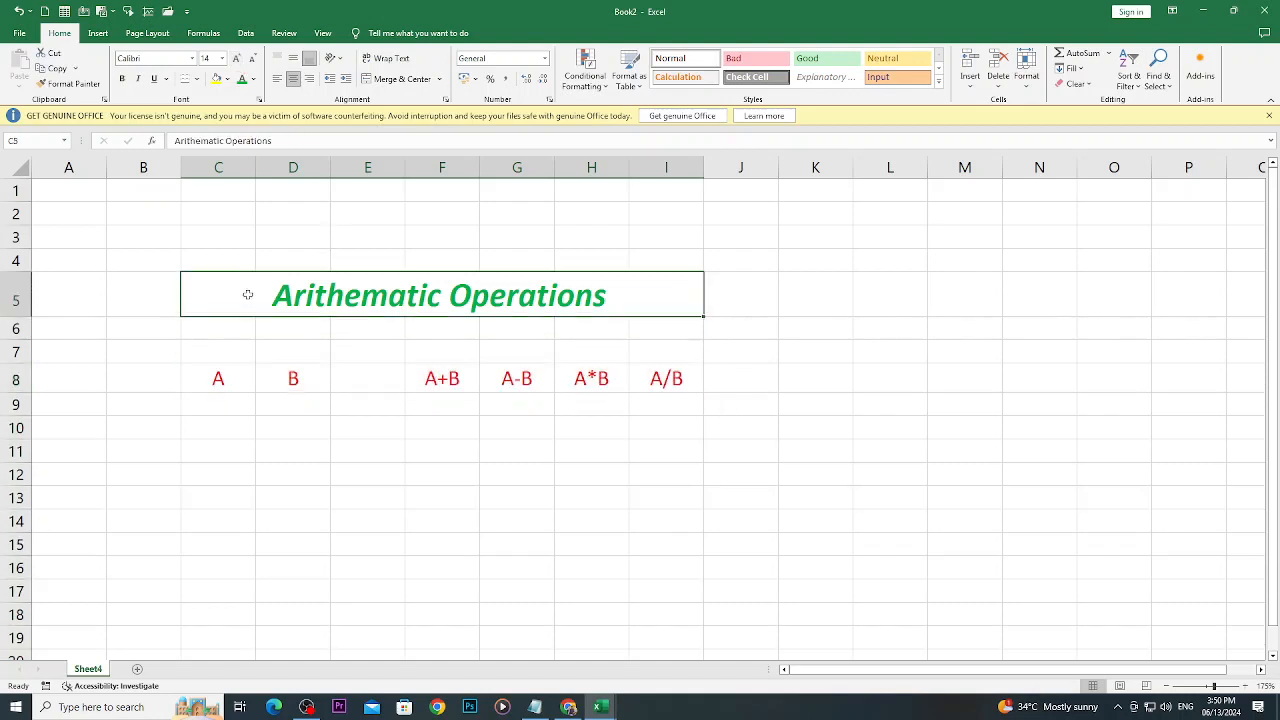
pyautogui.click(216, 79)
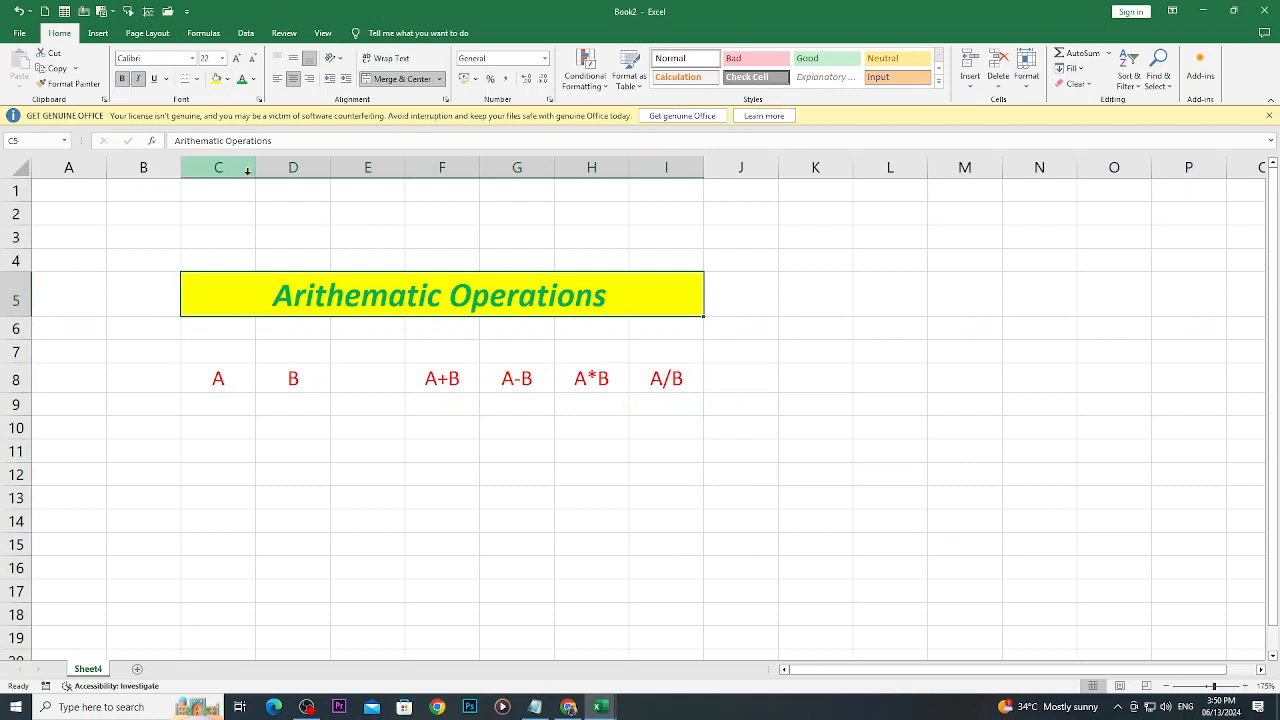
# - Make the headings in C8:I8 bold
pyautogui.click(717, 378)
pyautogui.moveTo(697, 378); pyautogui.dragTo(216, 380)
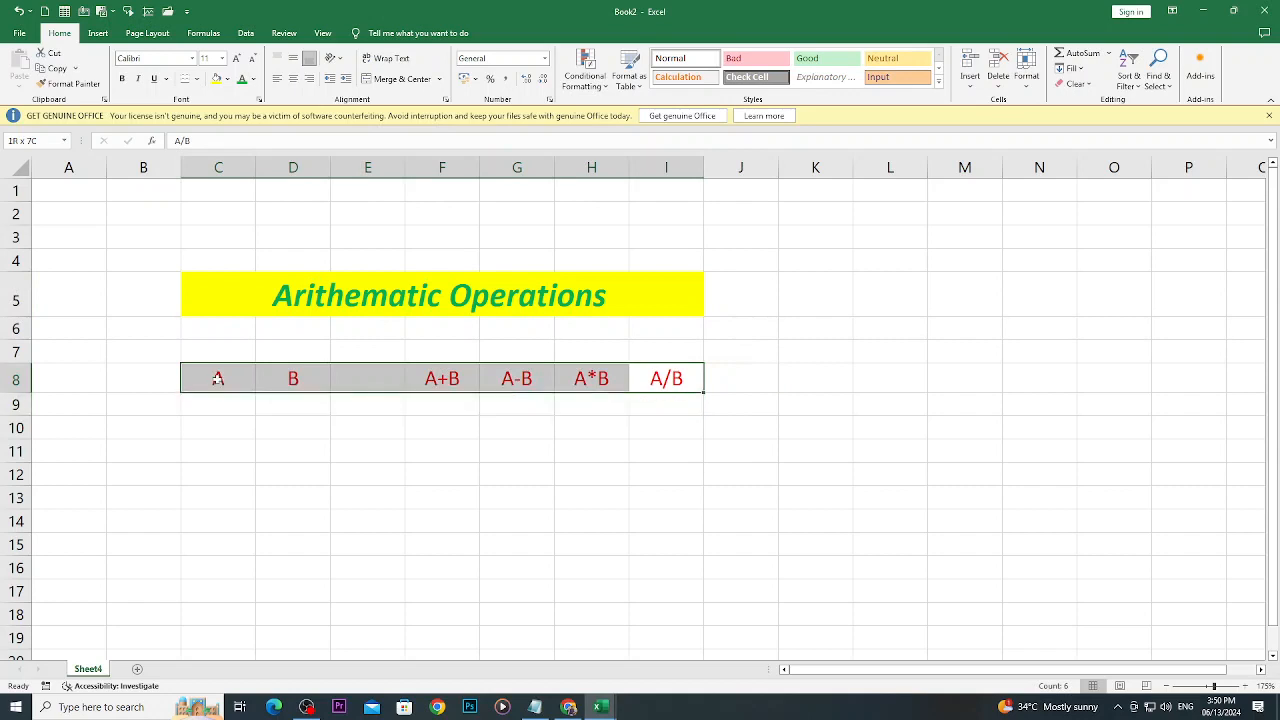
pyautogui.click(122, 79)
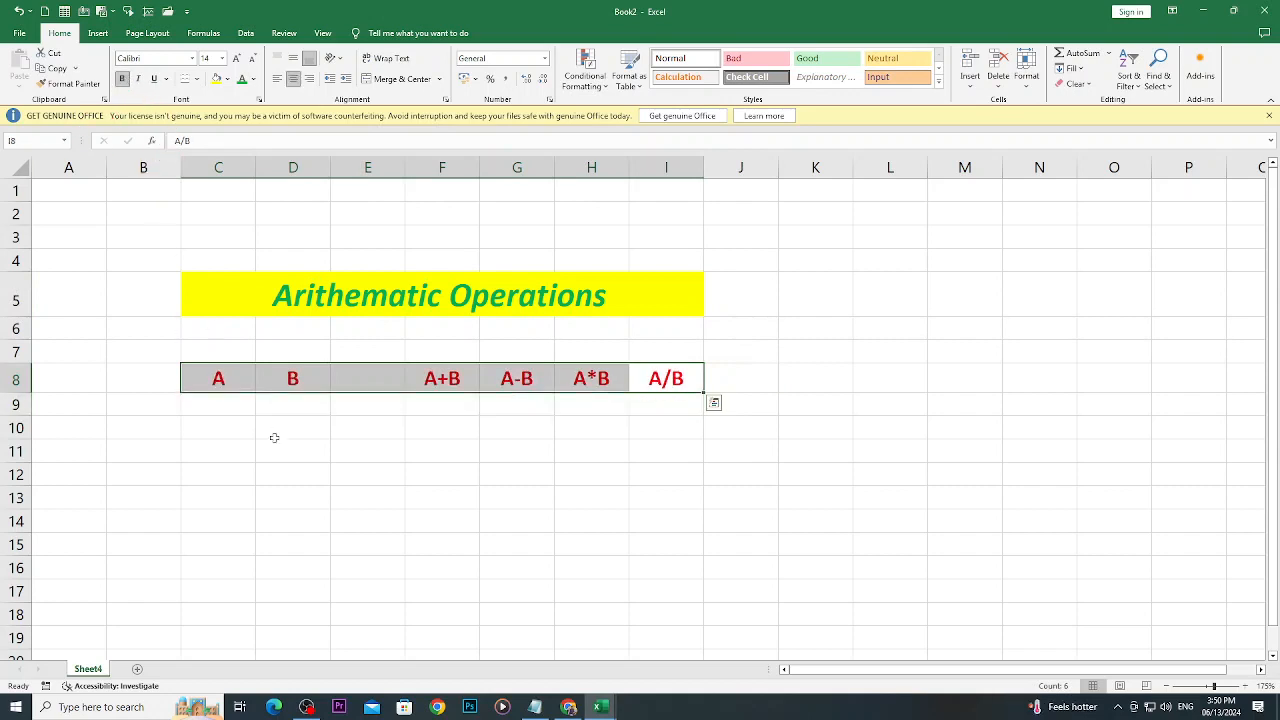
pyautogui.click(428, 474)
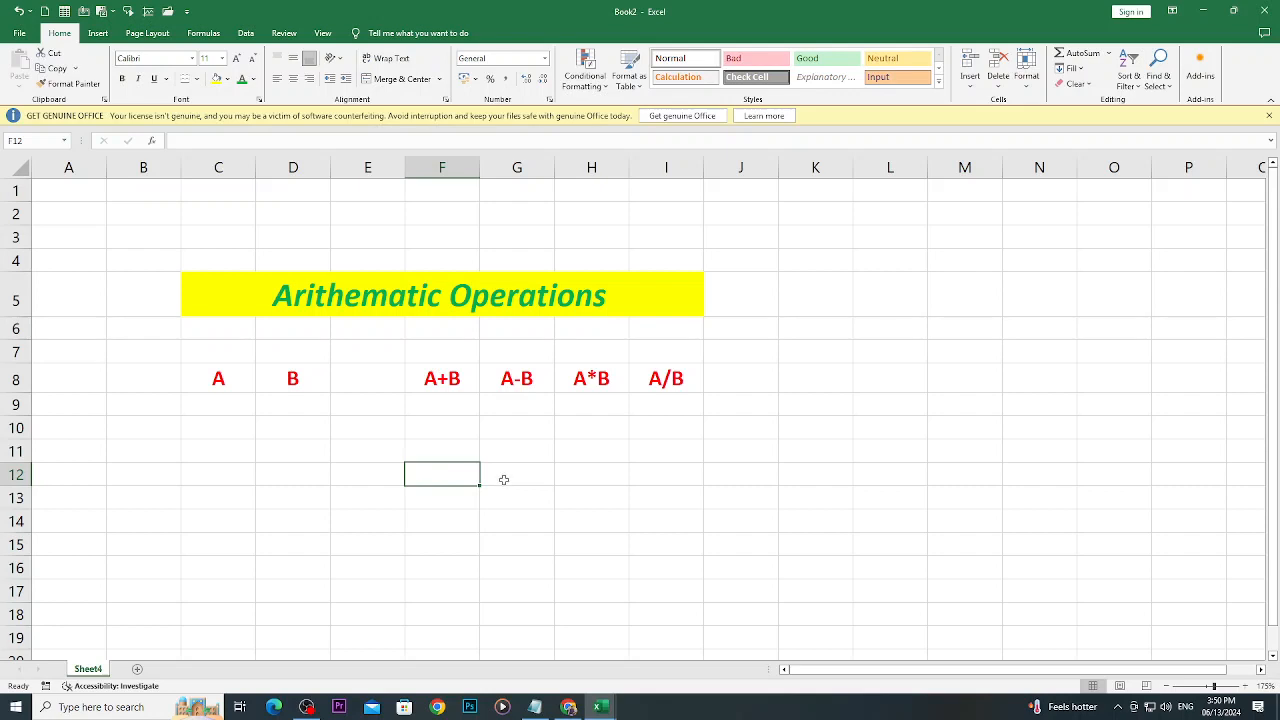
# - Enter the first two A values, 2 in cell C9 and 5 in cell C10
pyautogui.click(192, 411)
pyautogui.write('2')
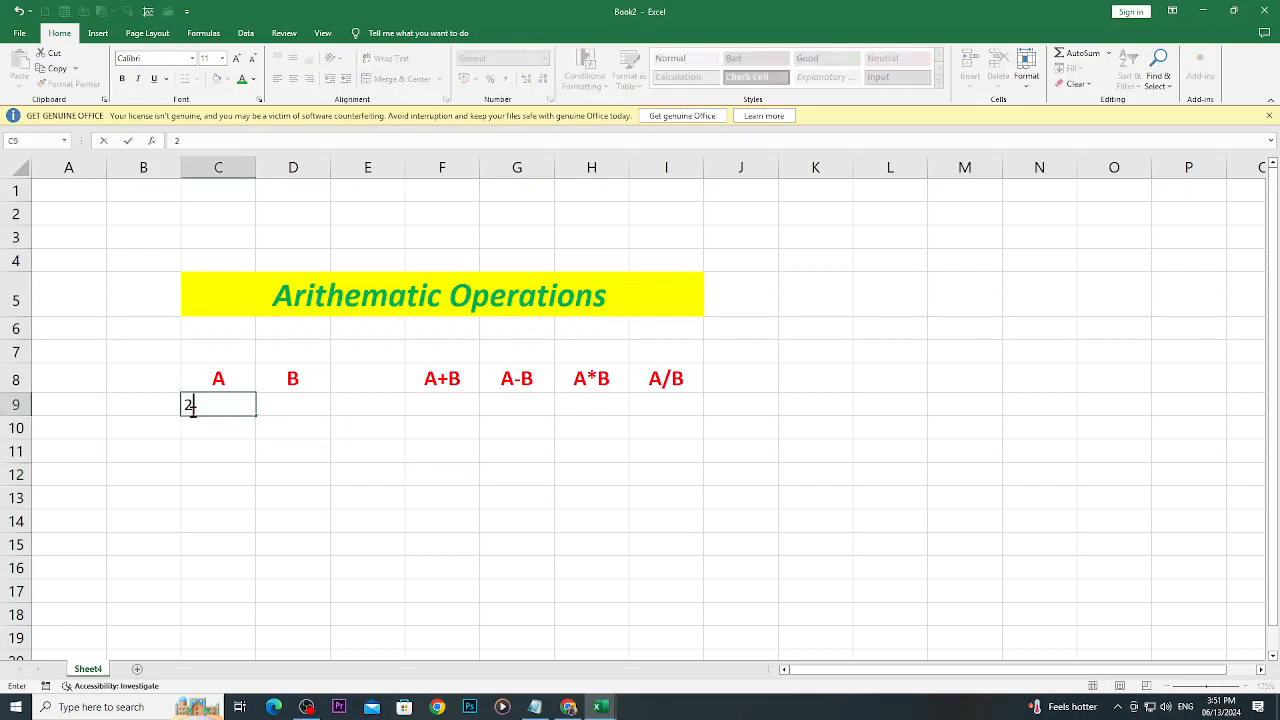
pyautogui.press('Return')
pyautogui.write('5')
pyautogui.press('Return')
pyautogui.write('\\')
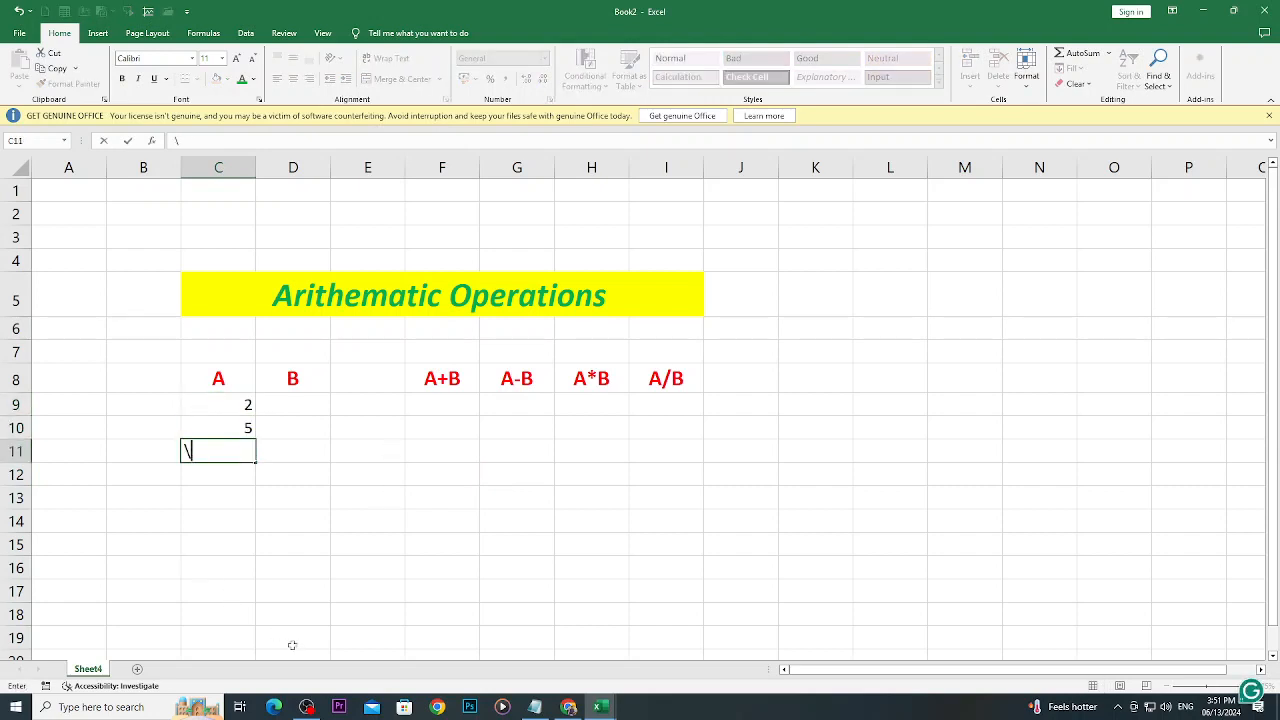
pyautogui.press('BackSpace')
pyautogui.click(340, 632)
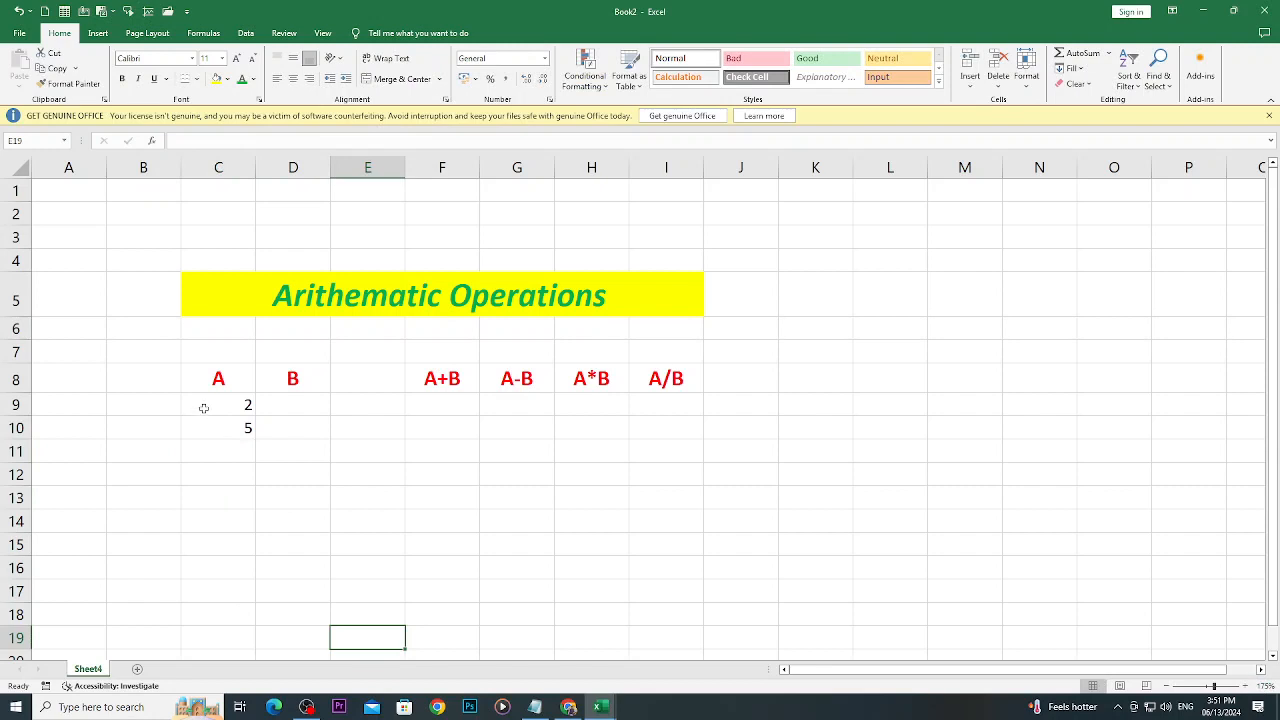
# - Extend the number series from C9:C10 down column A's values to cell C17 with AutoFill
pyautogui.moveTo(203, 406); pyautogui.dragTo(257, 607)
pyautogui.click(275, 495)
pyautogui.click(263, 447)
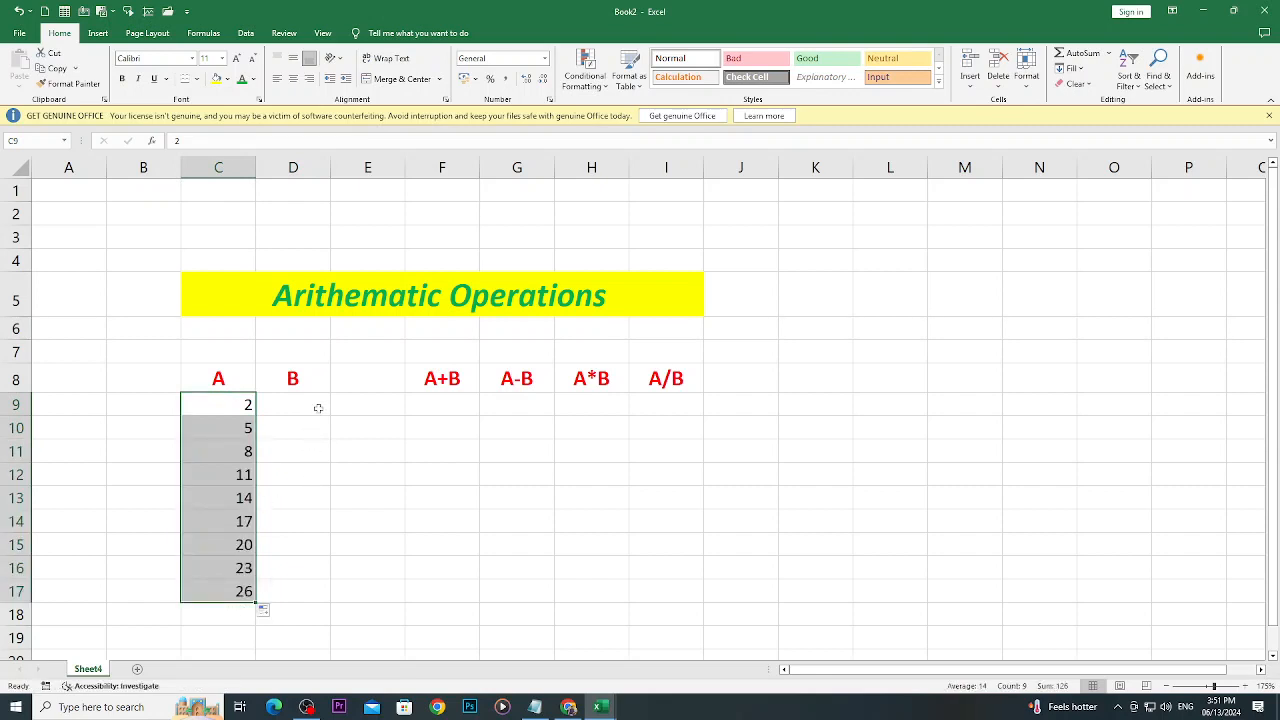
# - Enter the first two B values, 1 in cell D9 and 3 in cell D10
pyautogui.click(317, 408)
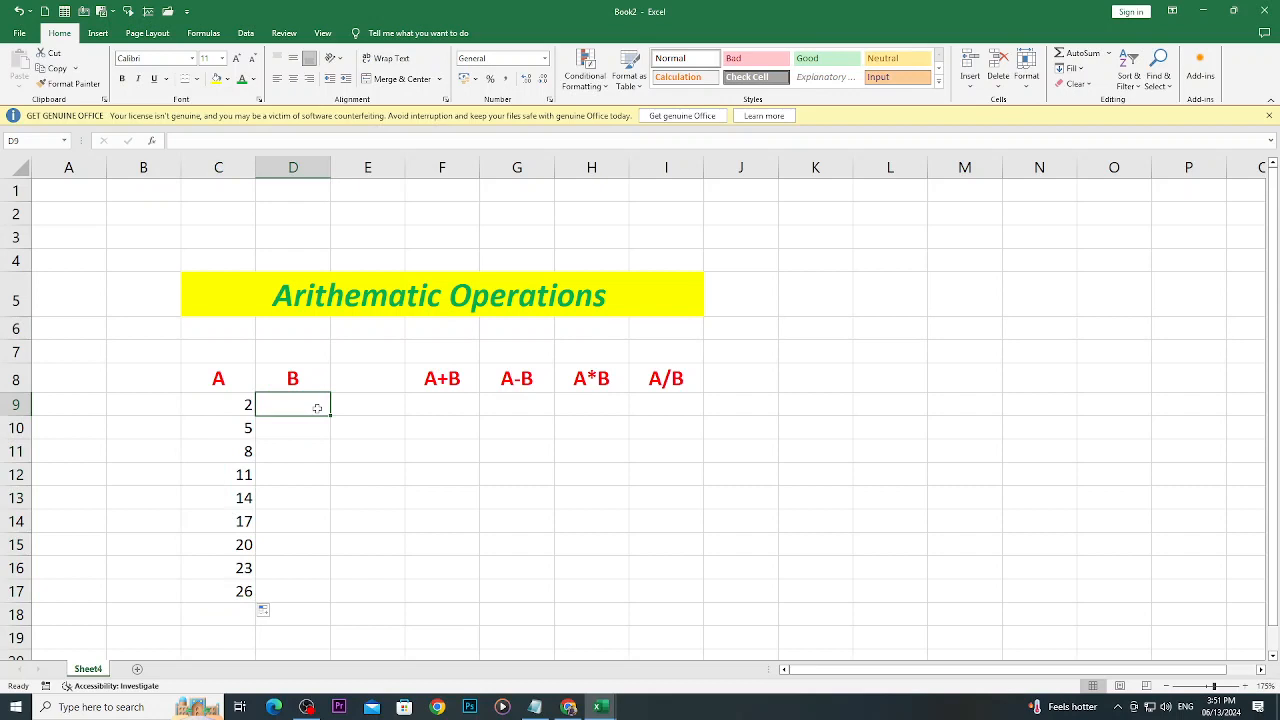
pyautogui.write('1')
pyautogui.press('Return')
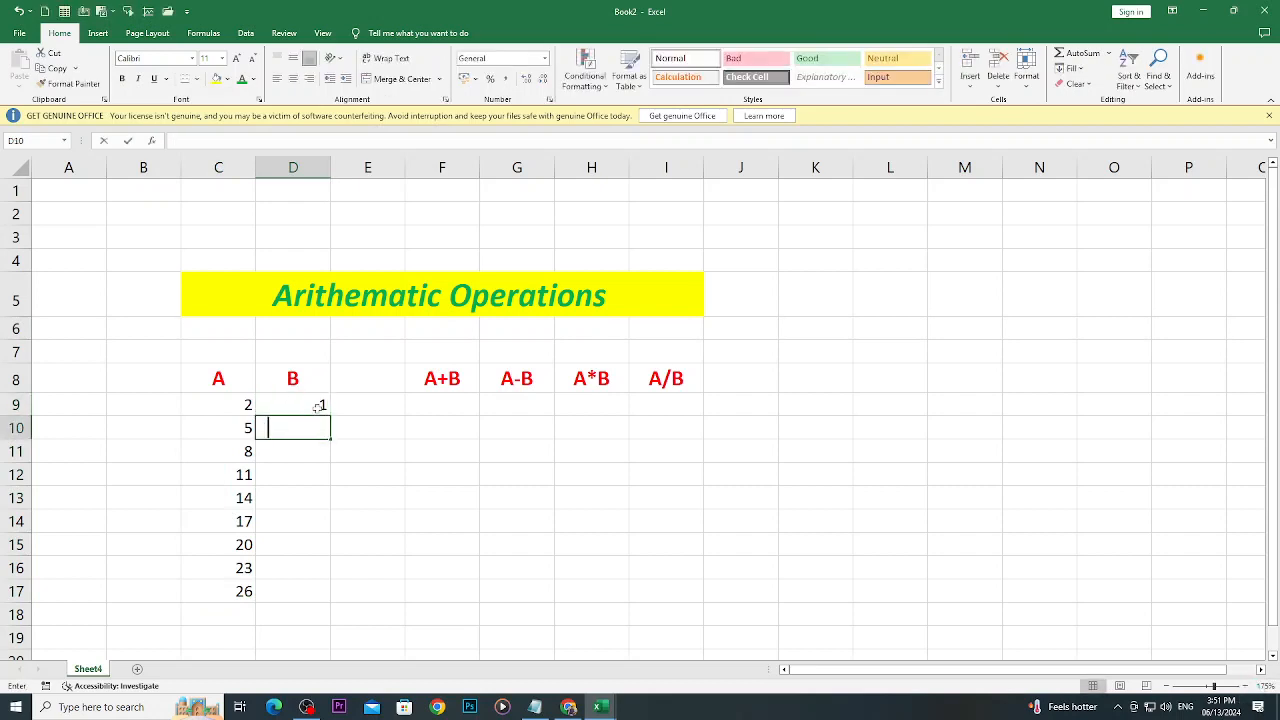
pyautogui.write('3')
pyautogui.press('Return')
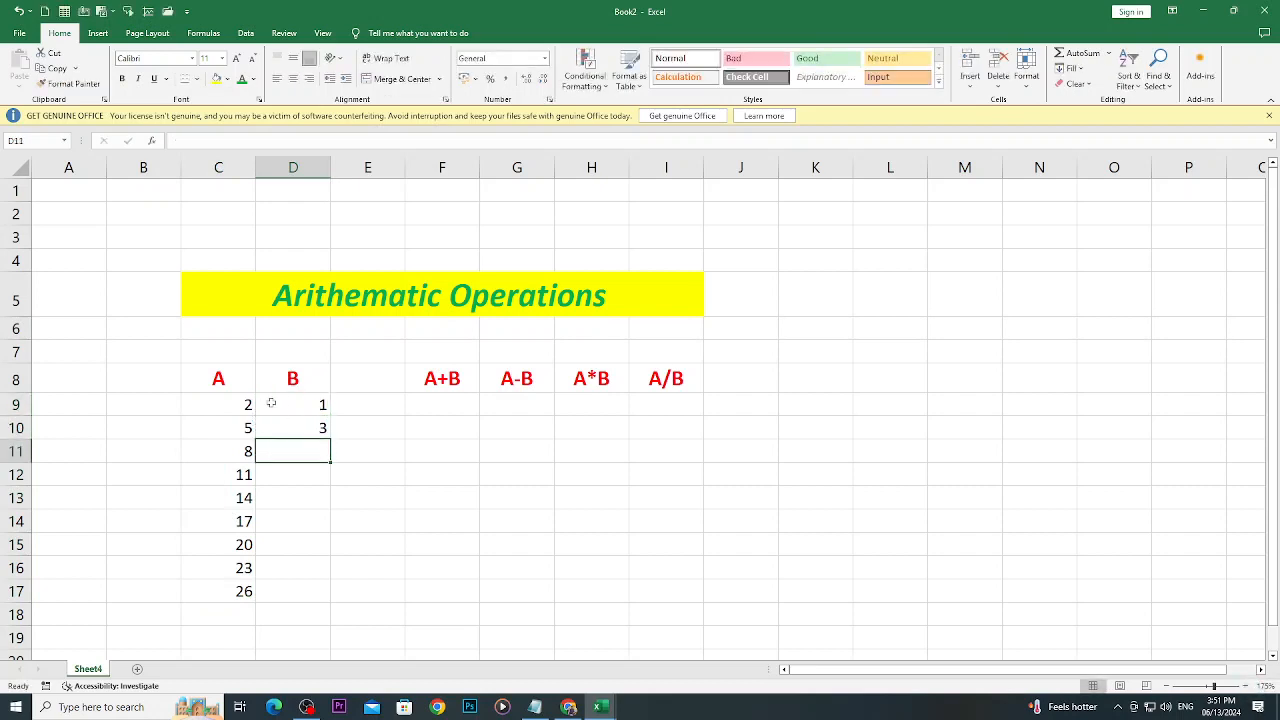
# - Extend the number series from D9:D10 down to cell D17 with AutoFill and center the values in C9:D17 horizontally
pyautogui.moveTo(280, 404); pyautogui.dragTo(285, 430)
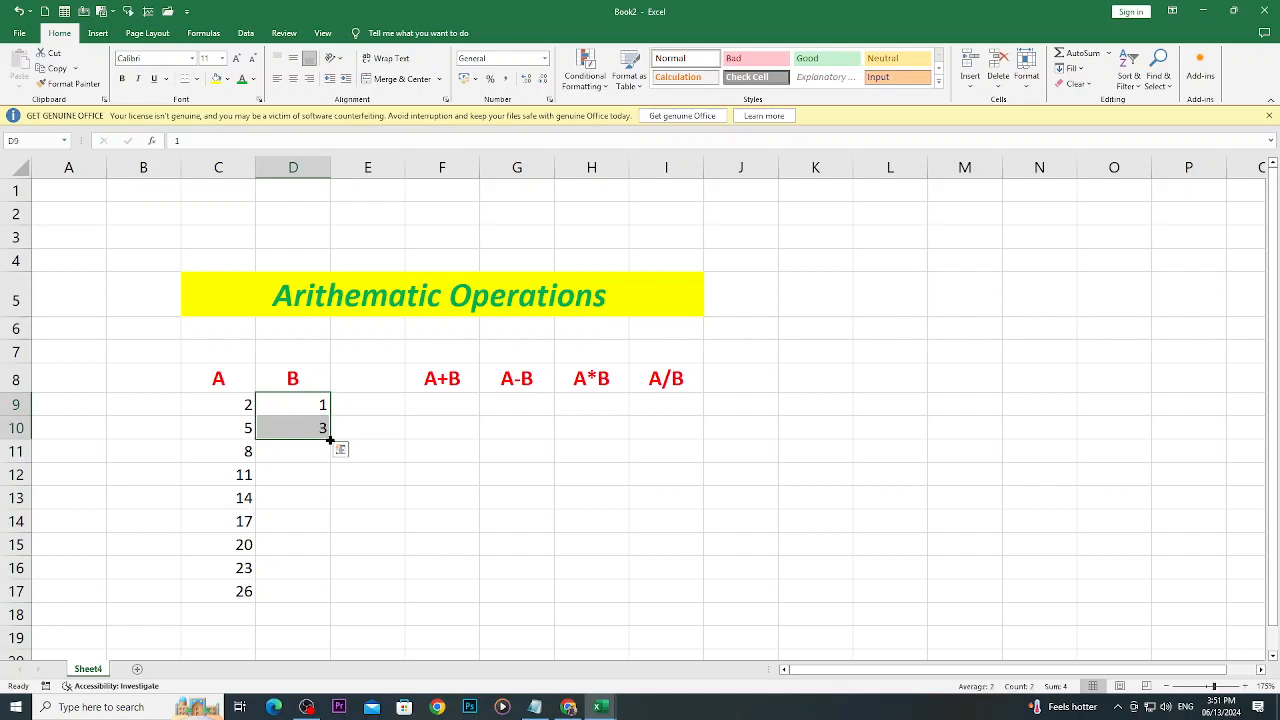
pyautogui.moveTo(330, 440); pyautogui.dragTo(330, 601)
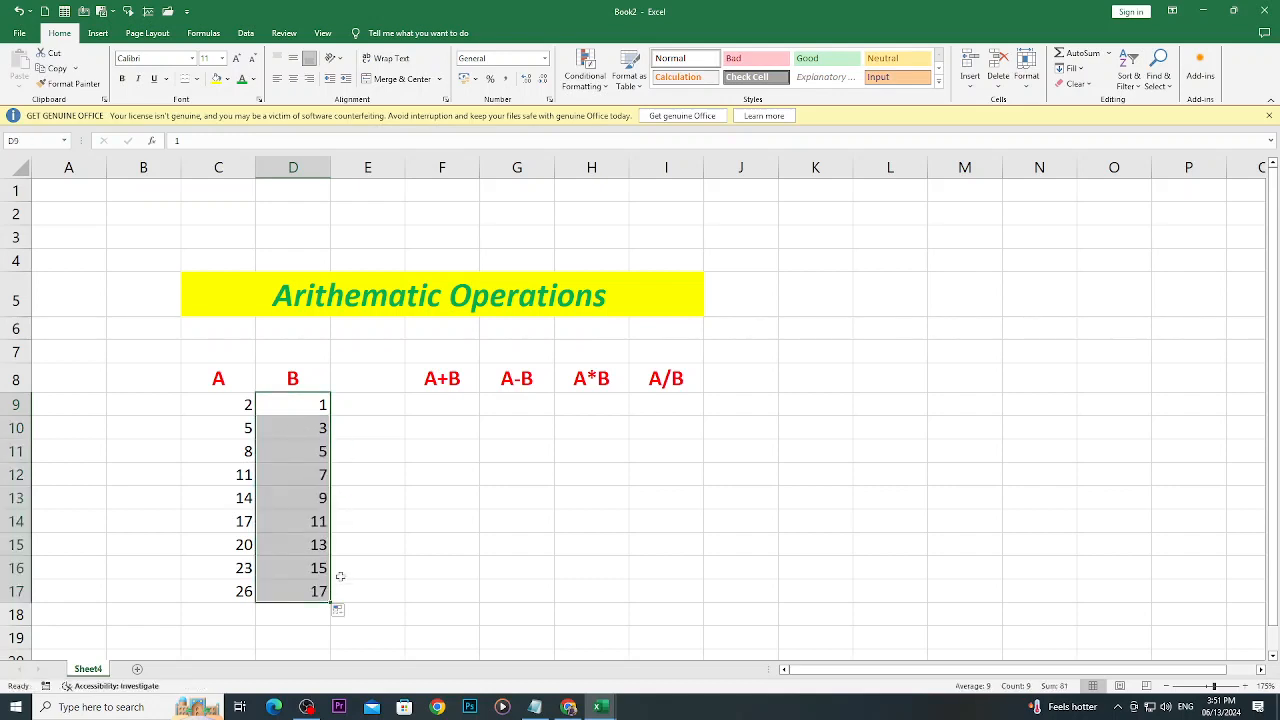
pyautogui.moveTo(211, 398); pyautogui.dragTo(334, 599)
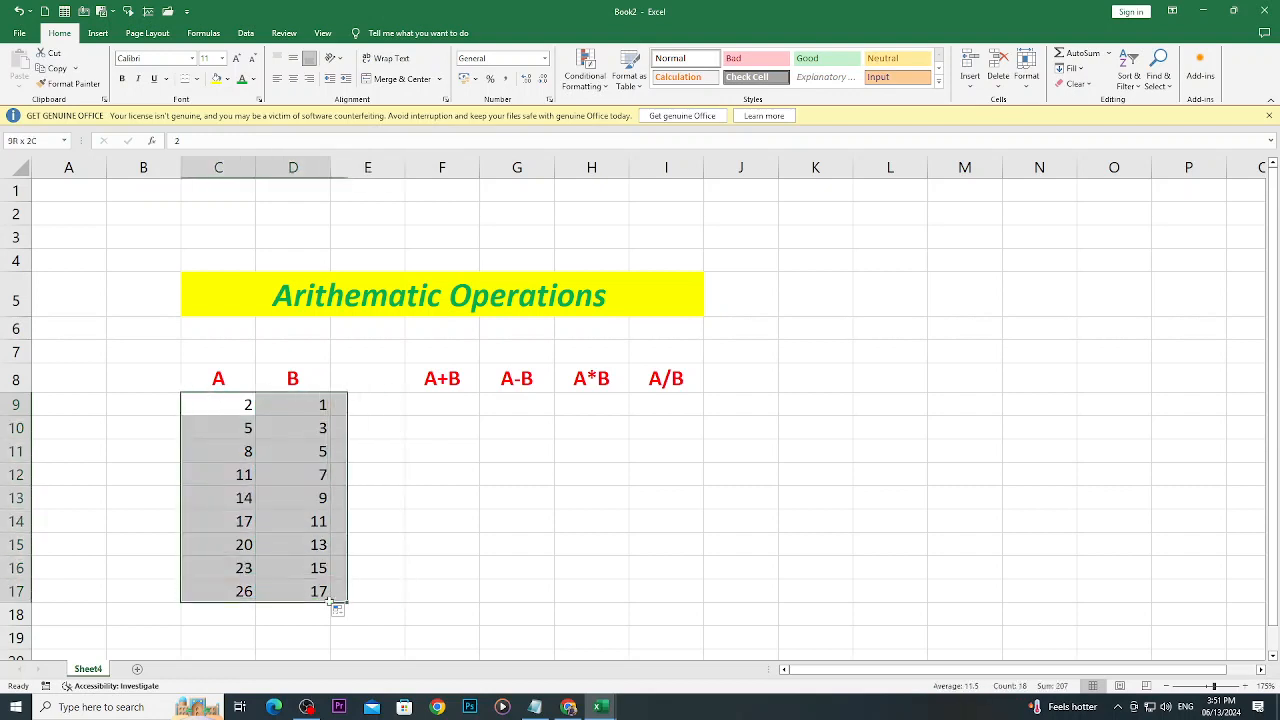
pyautogui.click(293, 78)
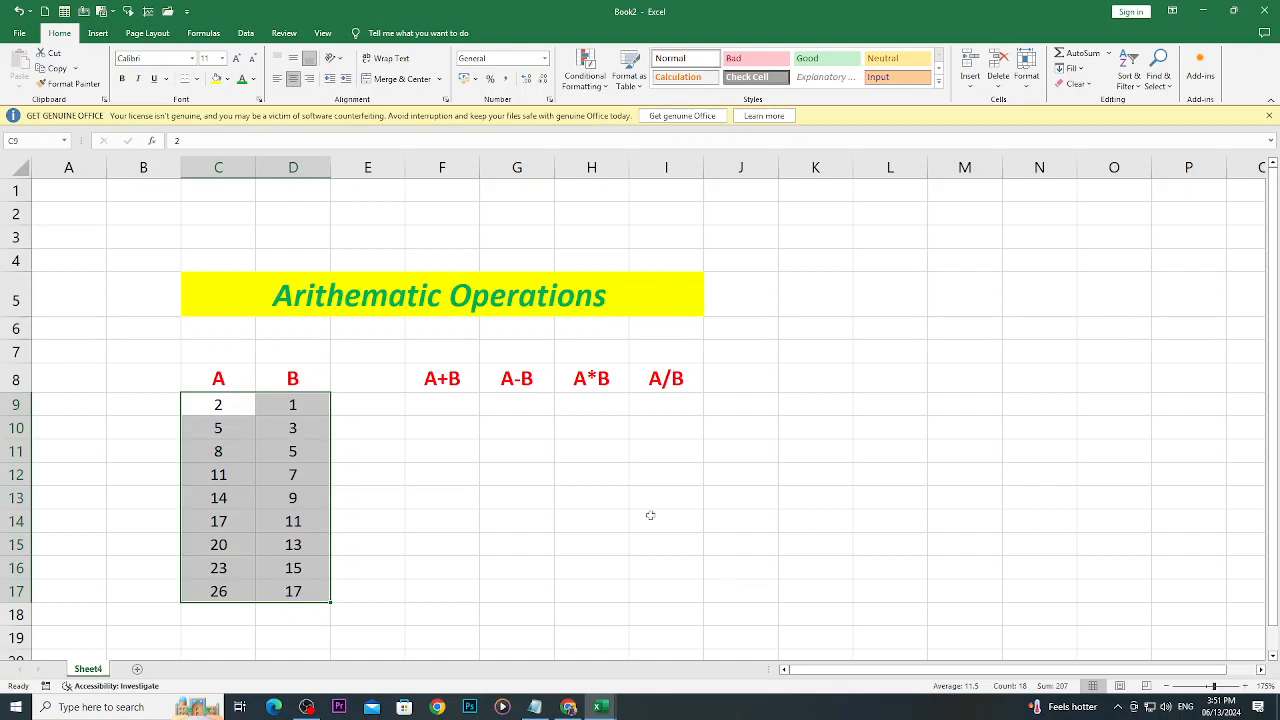
pyautogui.click(453, 416)
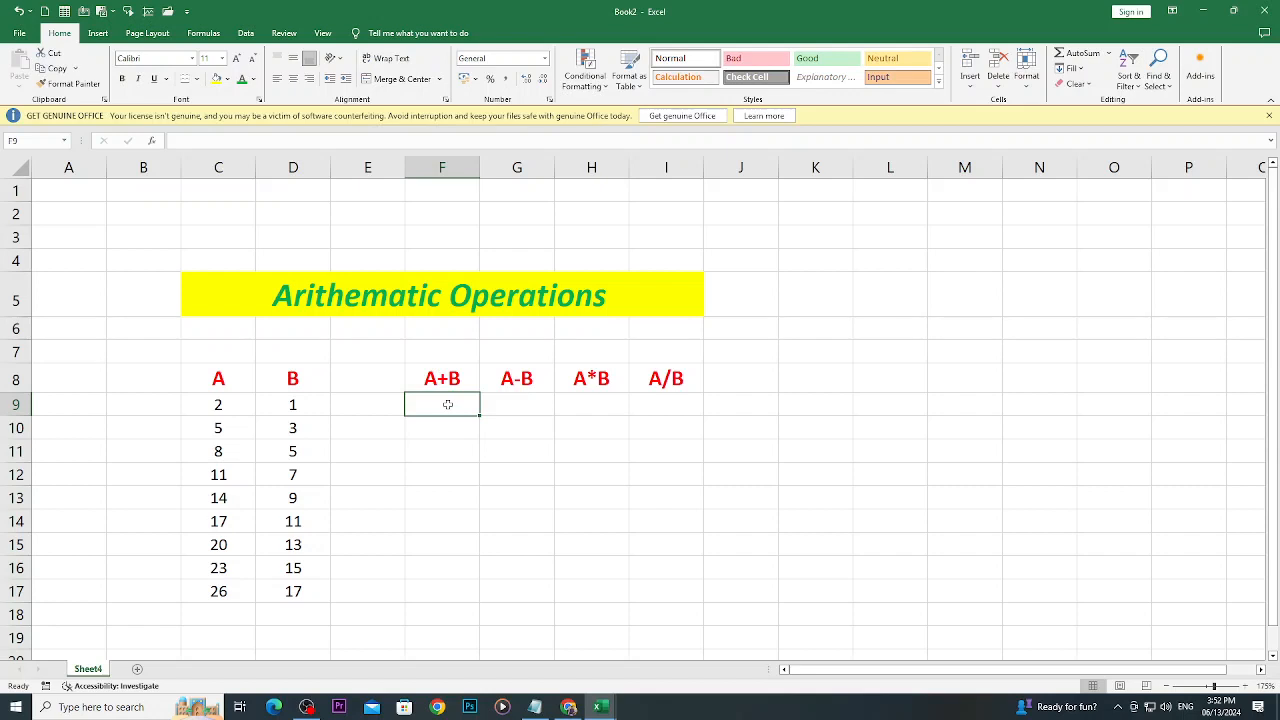
pyautogui.click(543, 405)
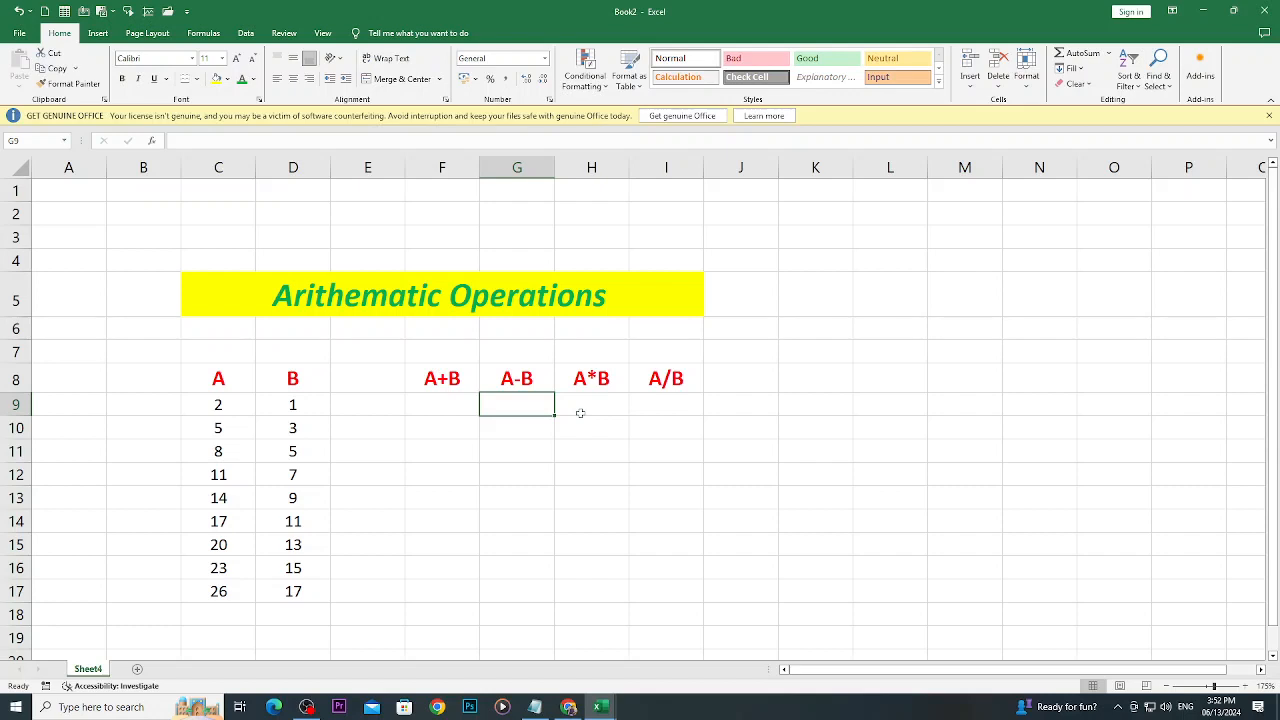
pyautogui.click(616, 406)
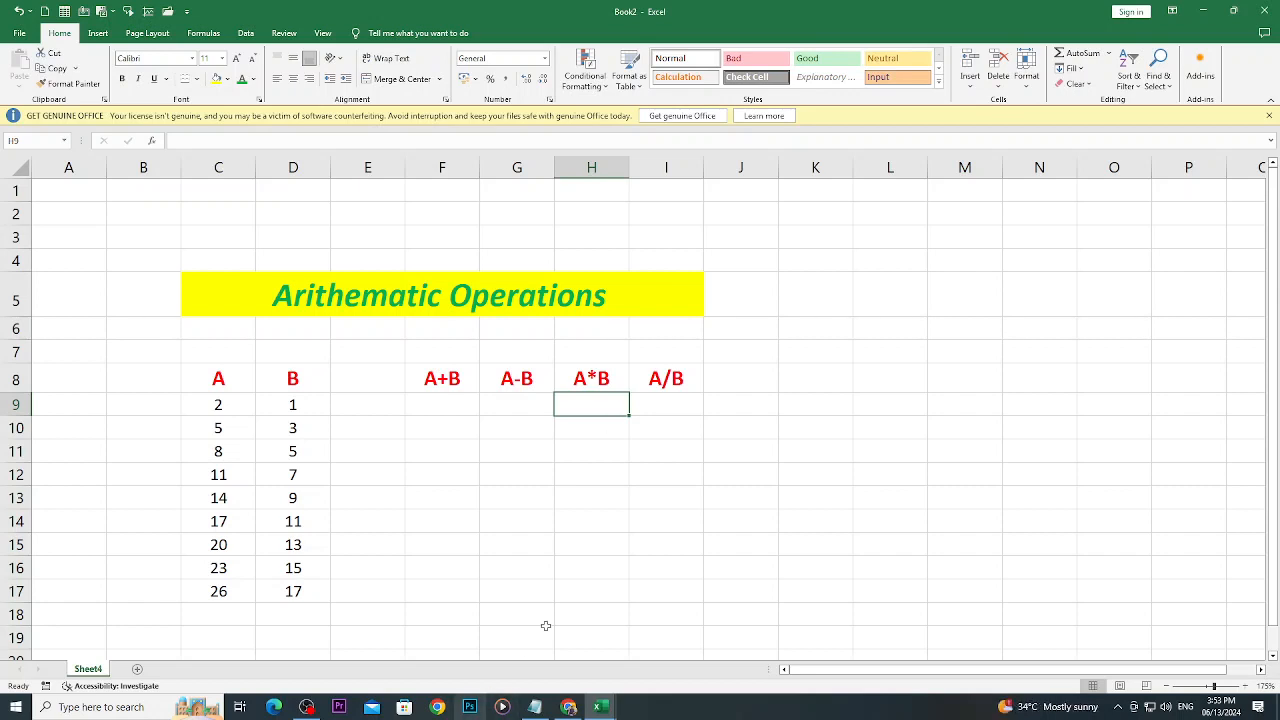
pyautogui.click(304, 596)
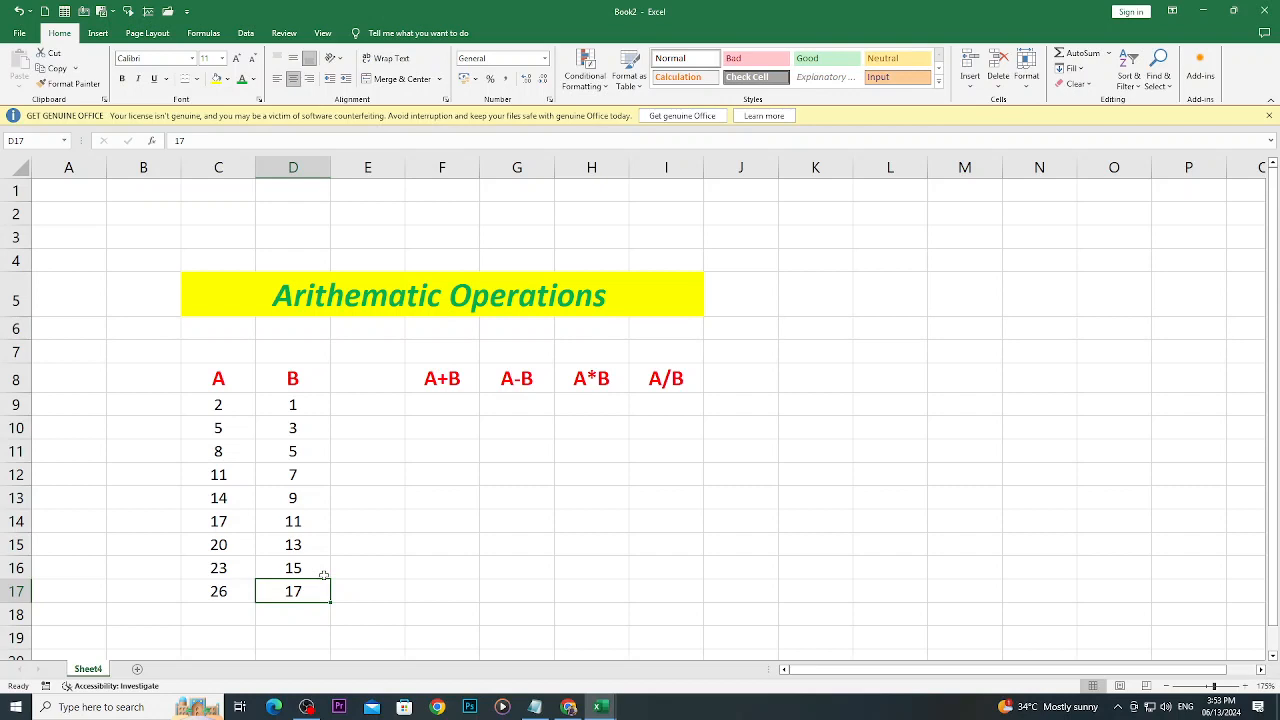
pyautogui.click(423, 411)
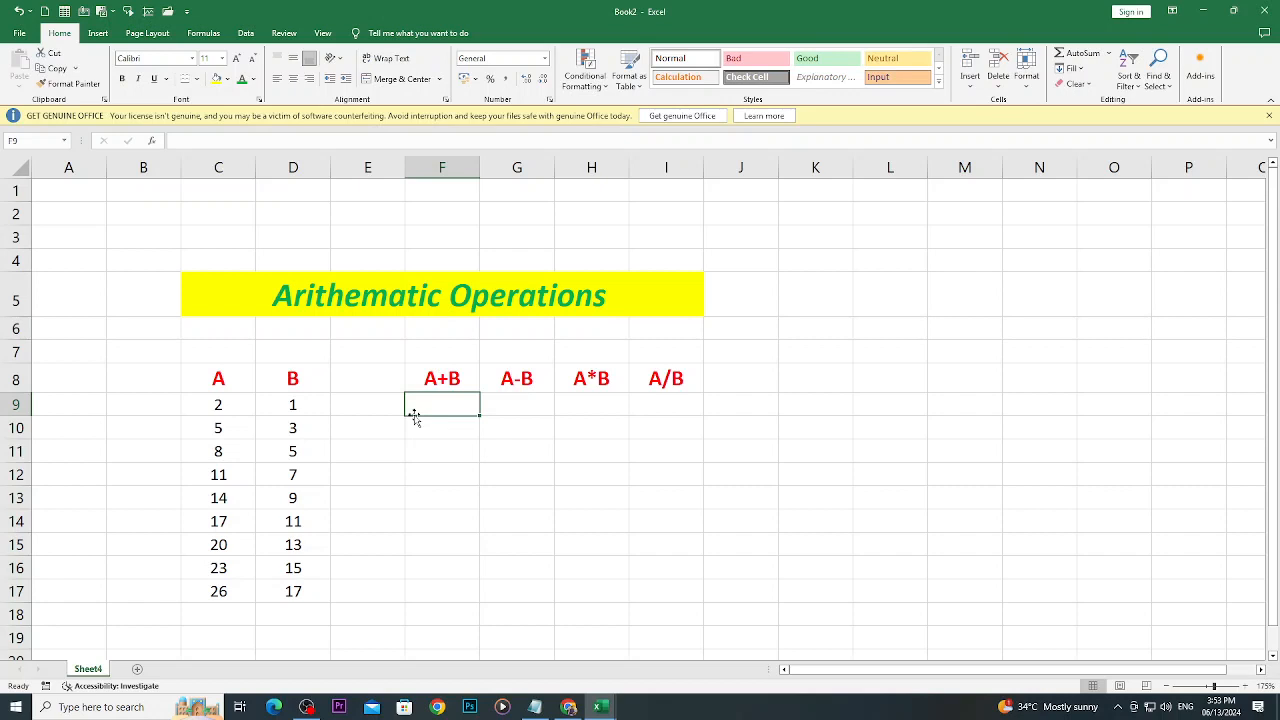
pyautogui.write('=')
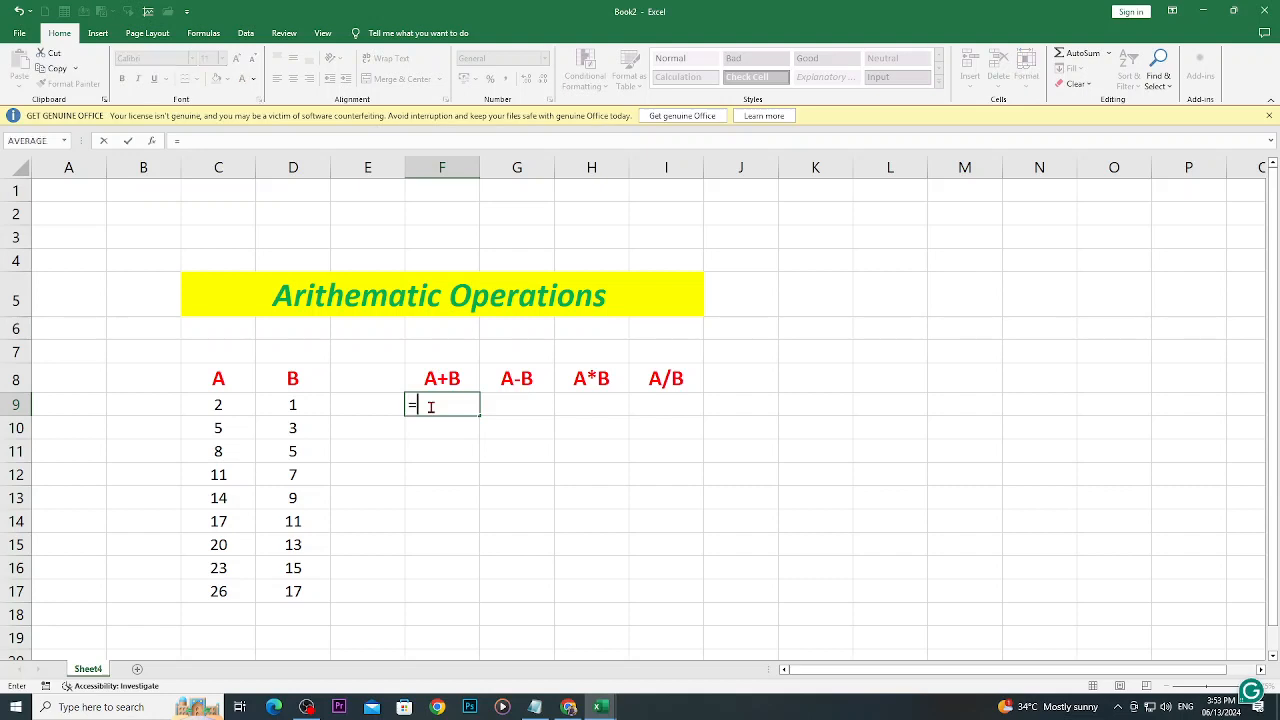
pyautogui.click(219, 405)
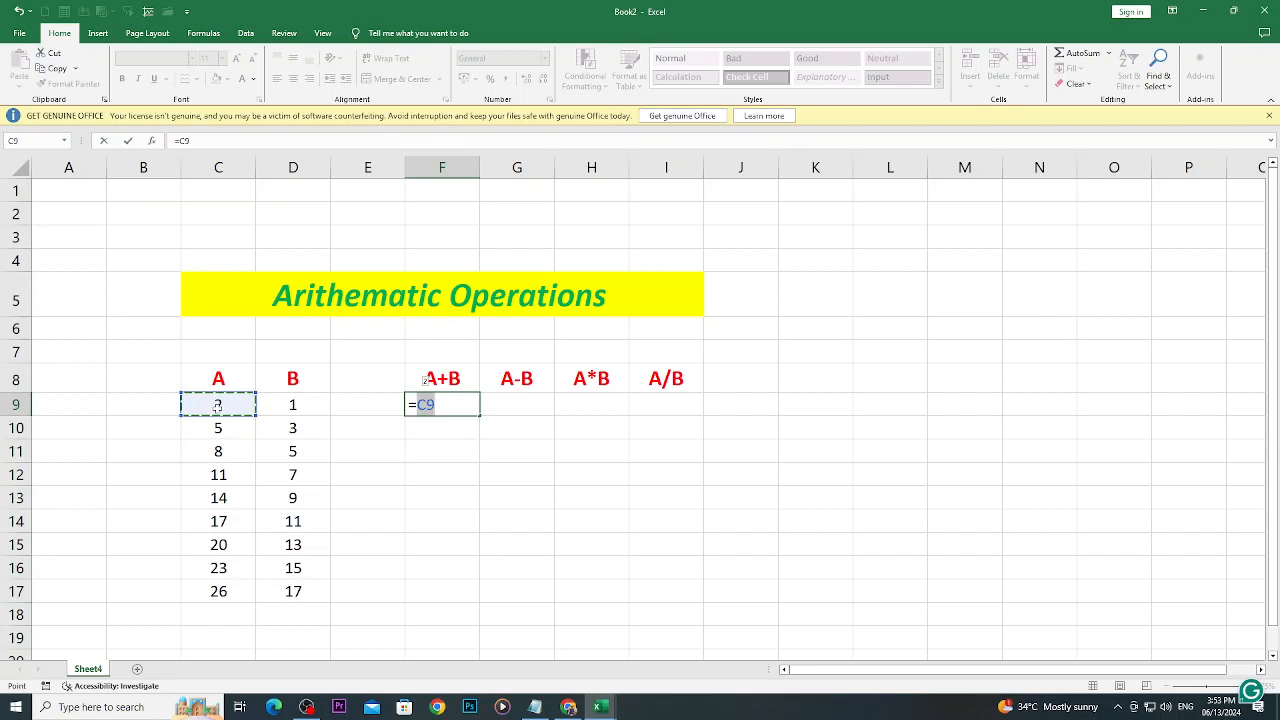
pyautogui.press('Escape')
pyautogui.click(912, 374)
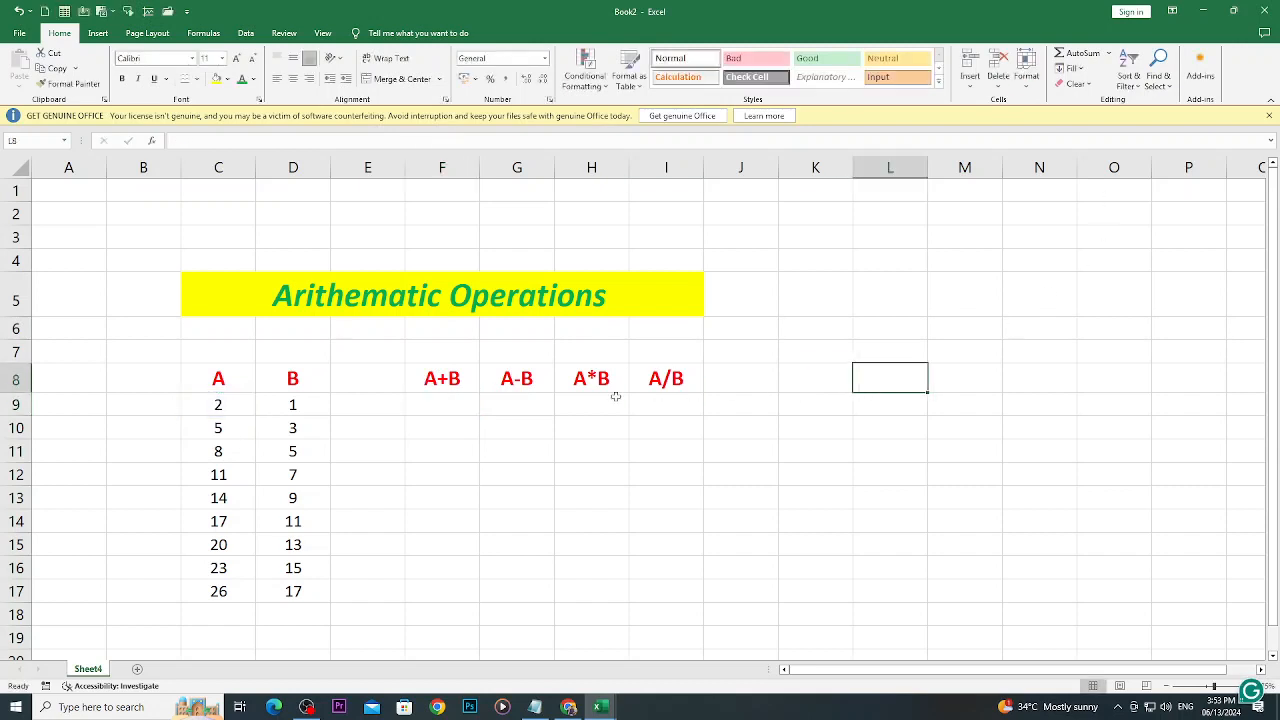
# - Enter the formula =C9+D9 in cell F9 to add the first A and B values
pyautogui.click(432, 407)
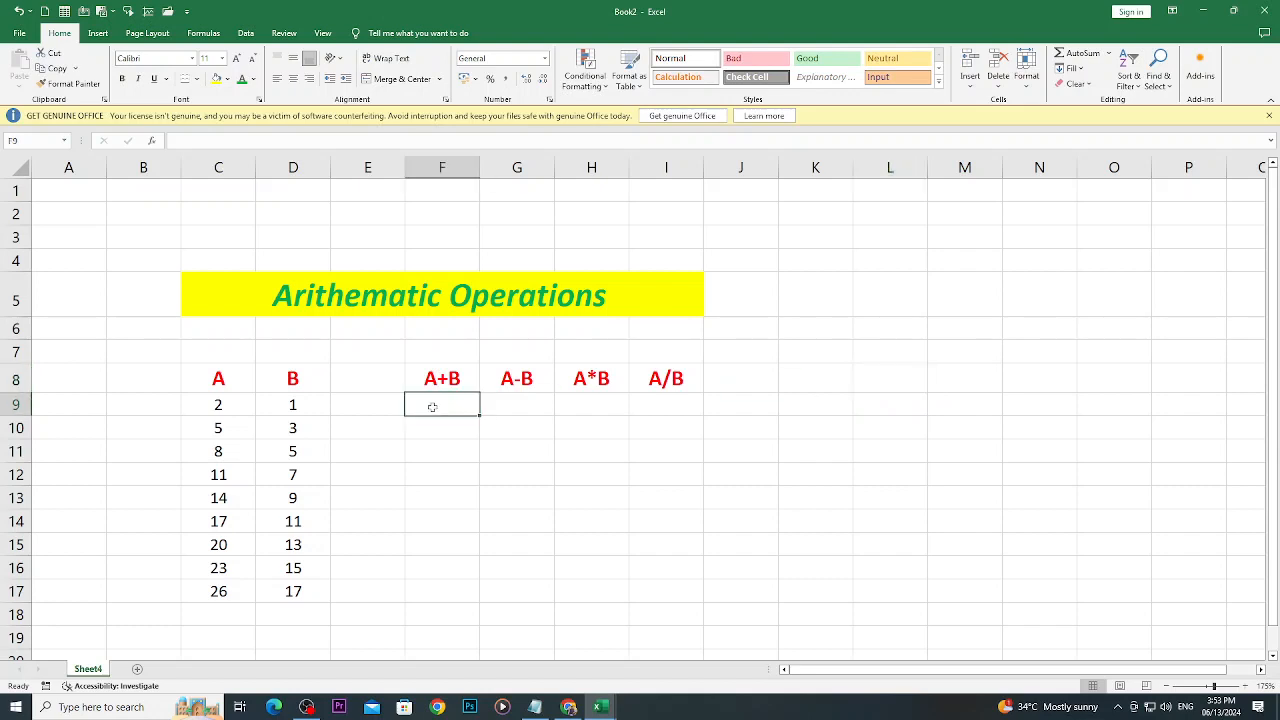
pyautogui.write('=')
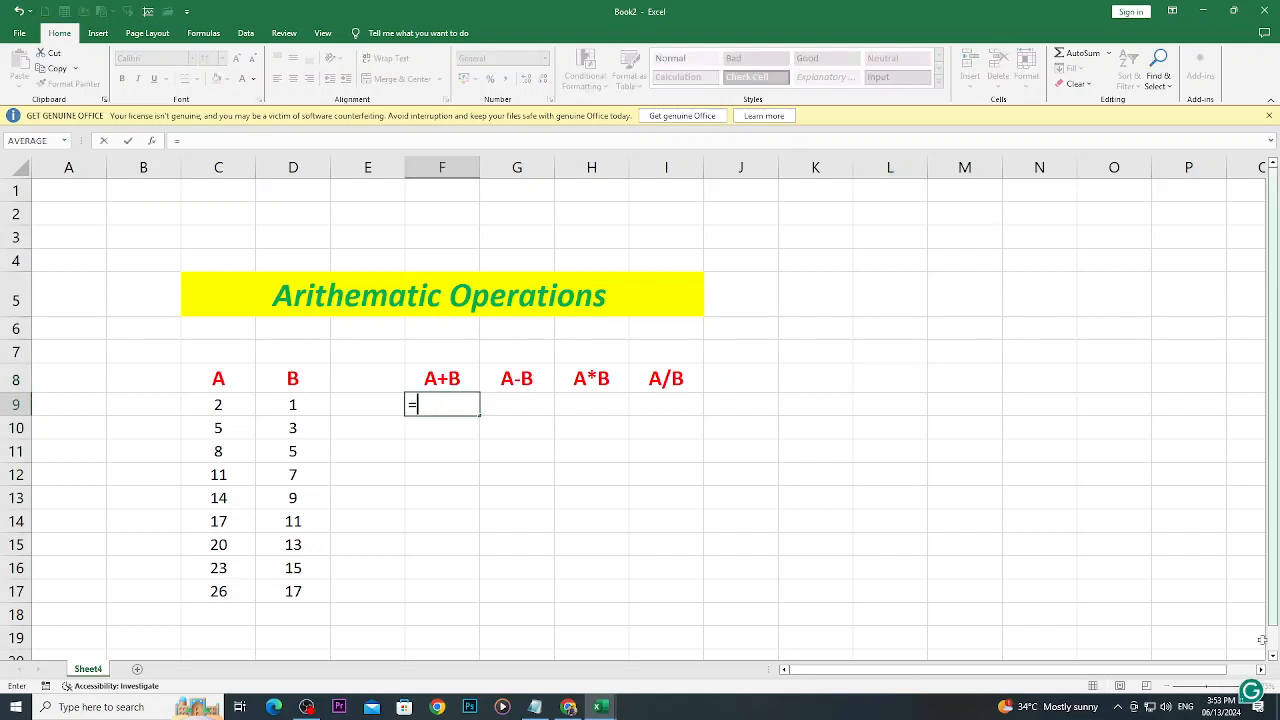
pyautogui.click(209, 404)
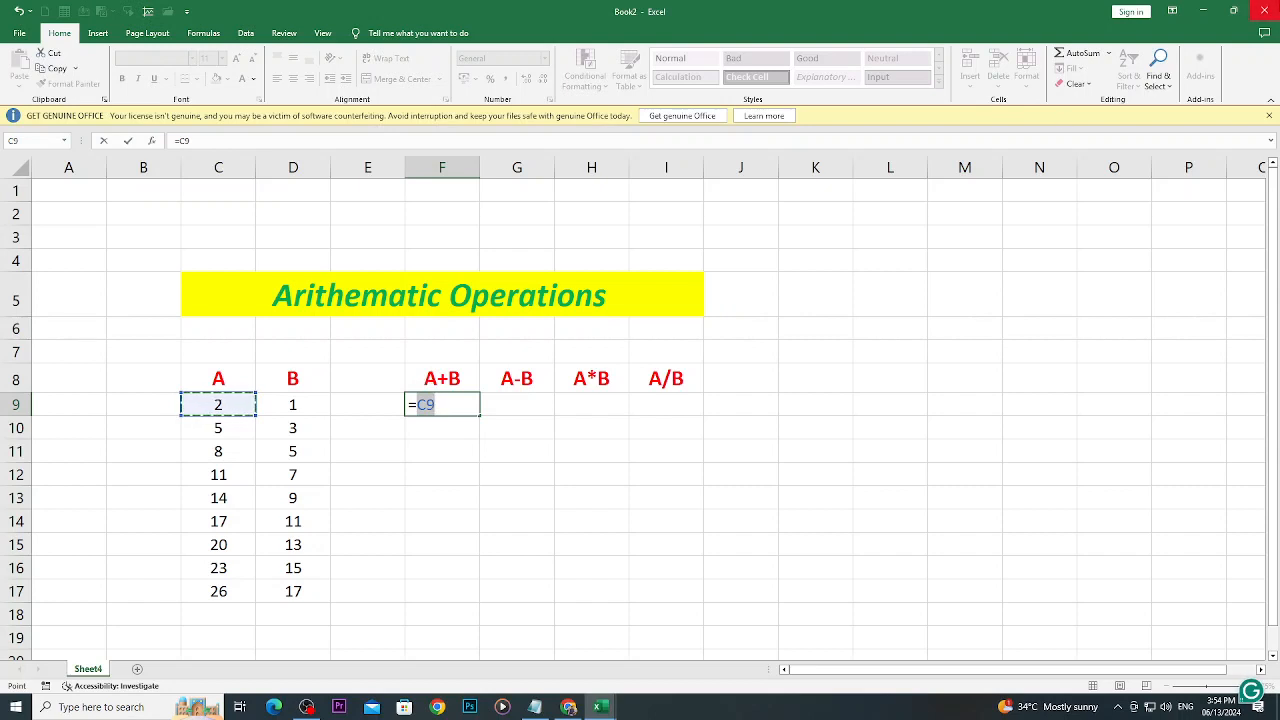
pyautogui.press('BackSpace')
pyautogui.press('BackSpace')
pyautogui.press('BackSpace')
pyautogui.write('=')
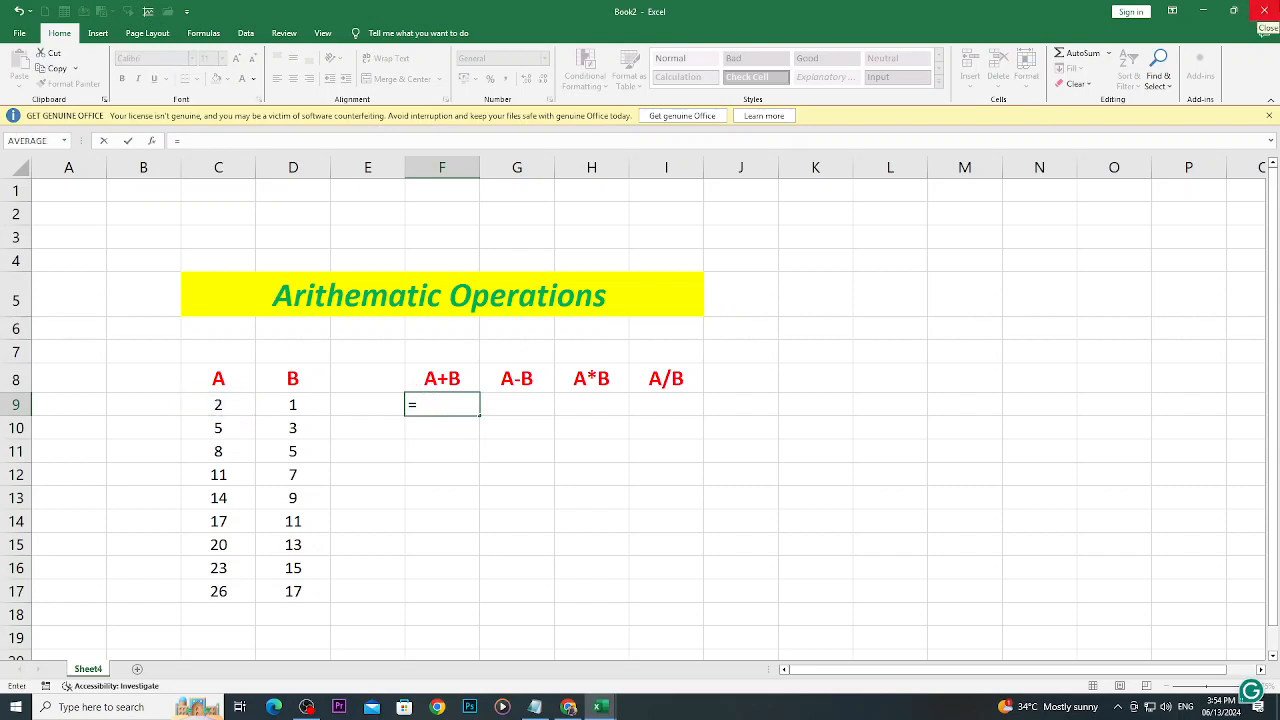
pyautogui.write('C9')
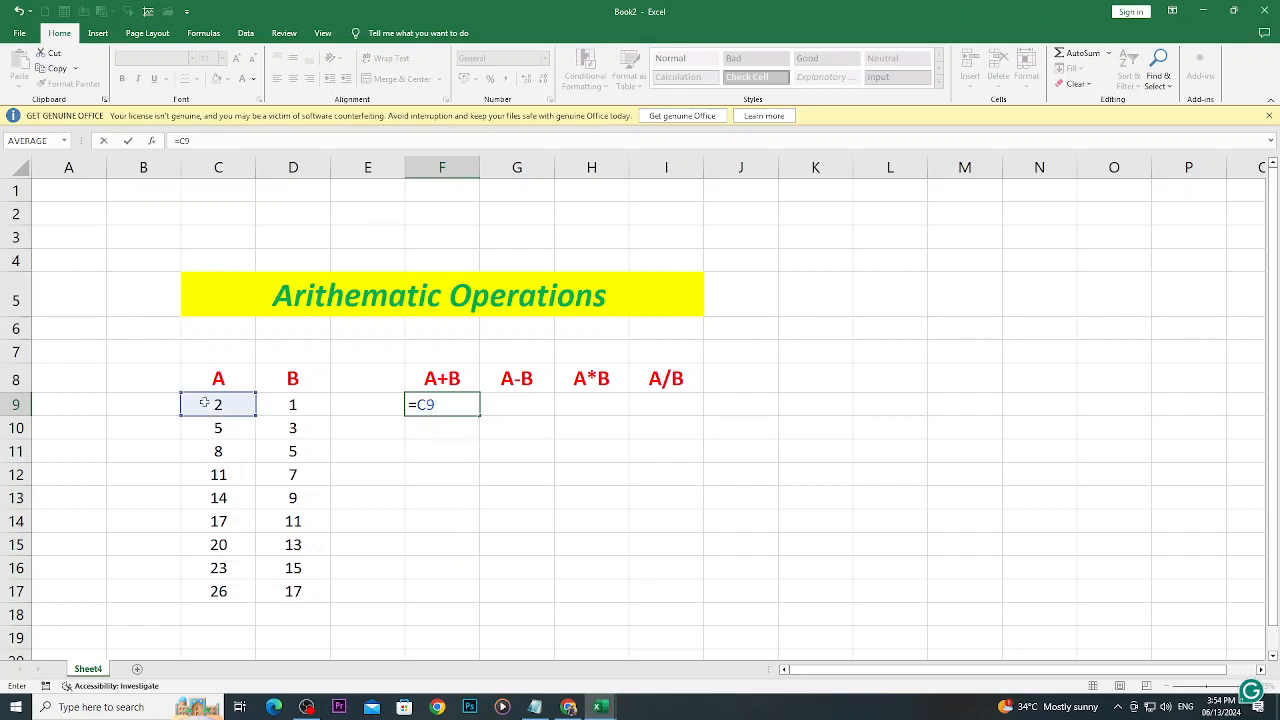
pyautogui.write('+')
pyautogui.write('D')
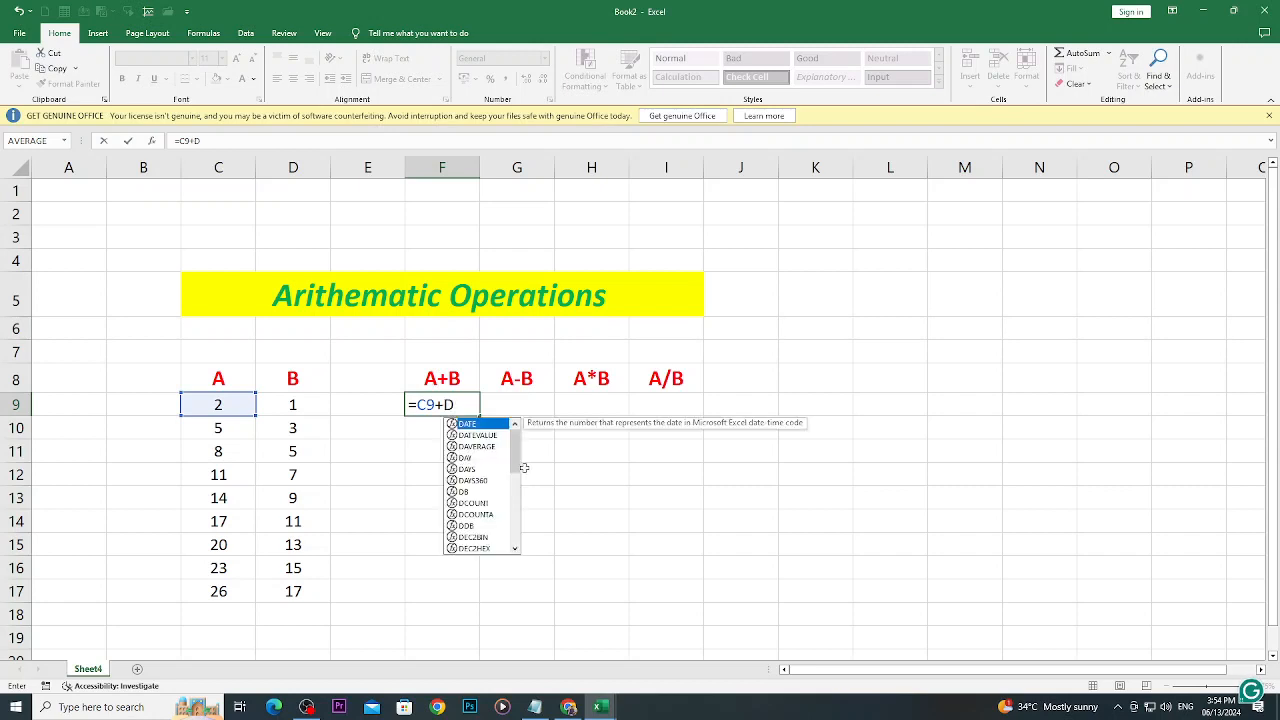
pyautogui.write('9')
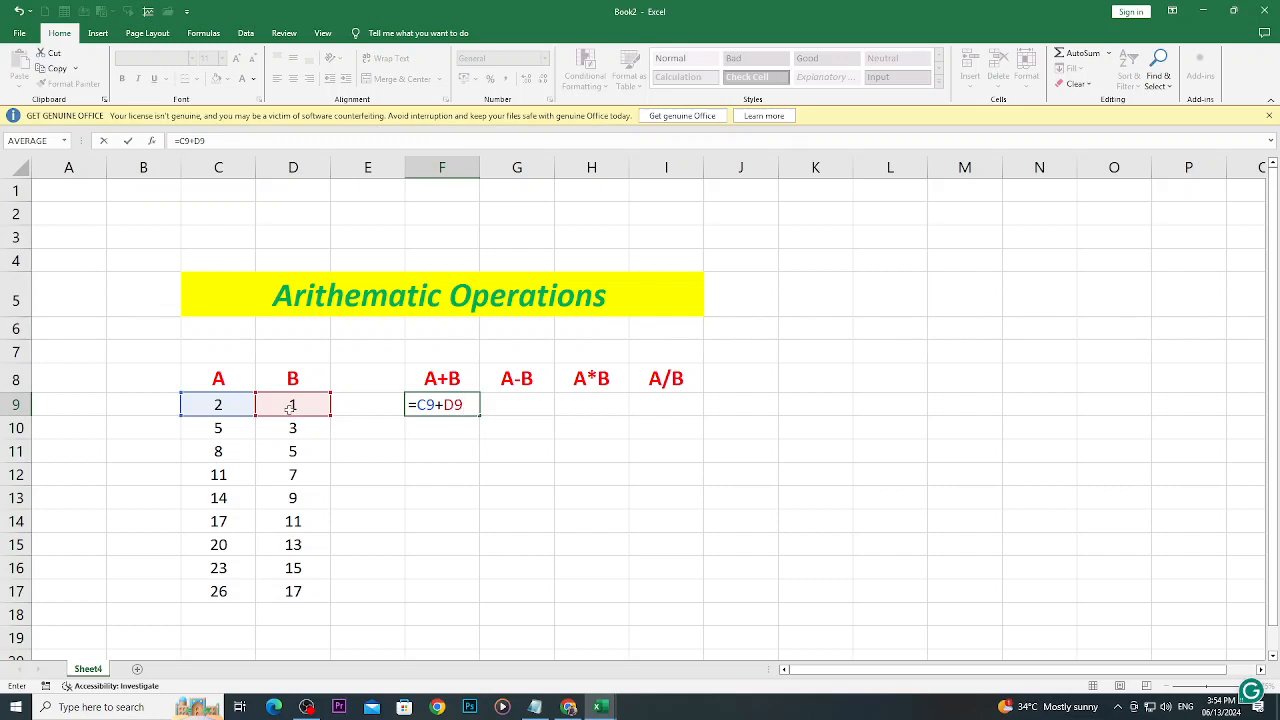
pyautogui.press('BackSpace')
pyautogui.press('BackSpace')
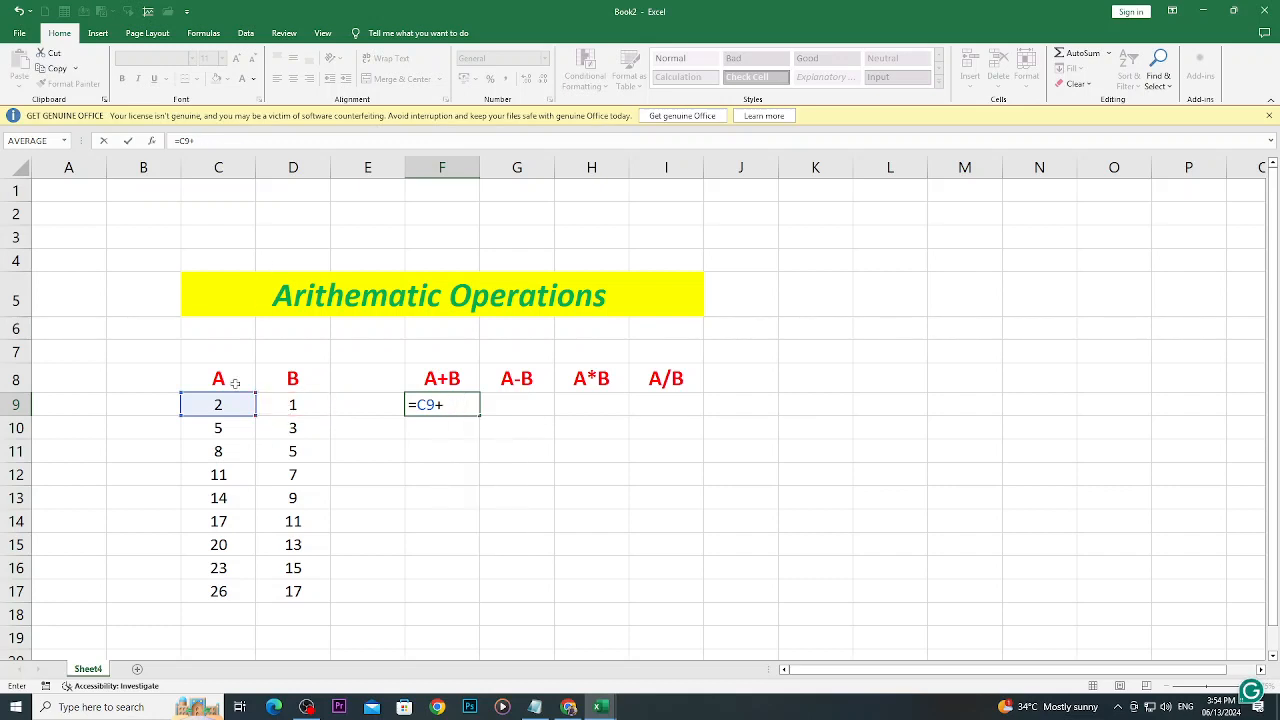
pyautogui.click(266, 403)
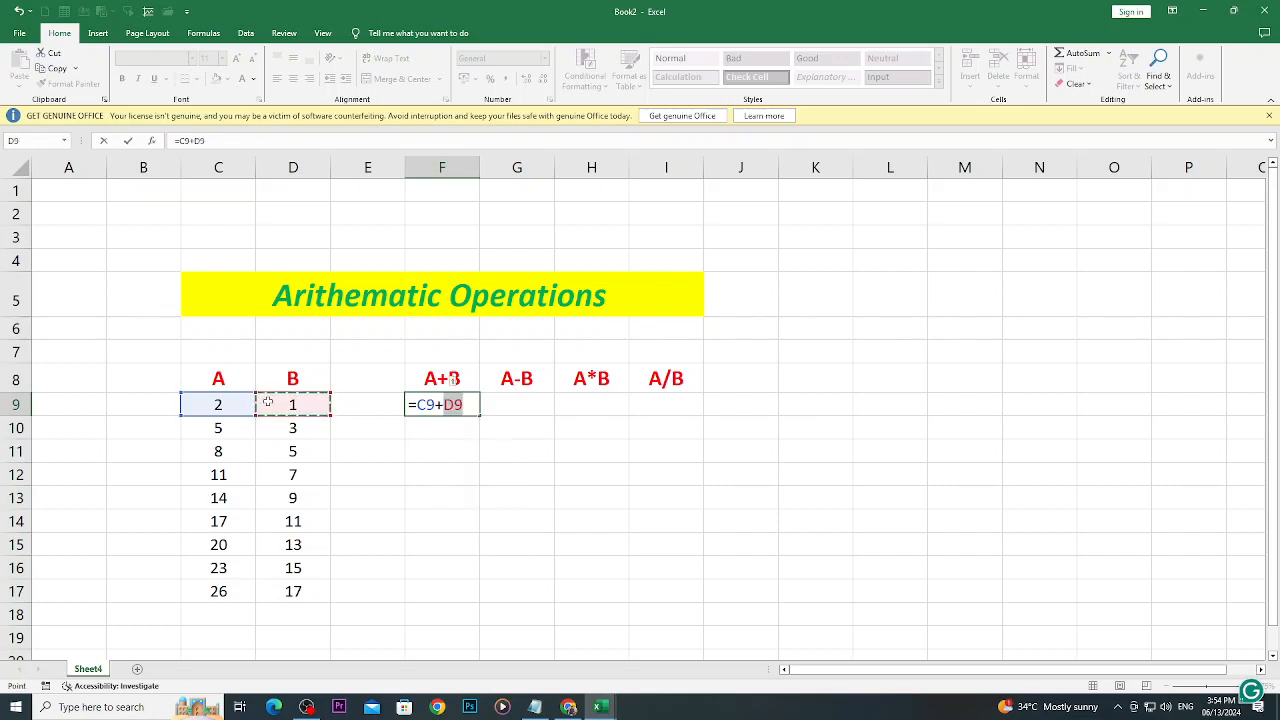
pyautogui.press('Return')
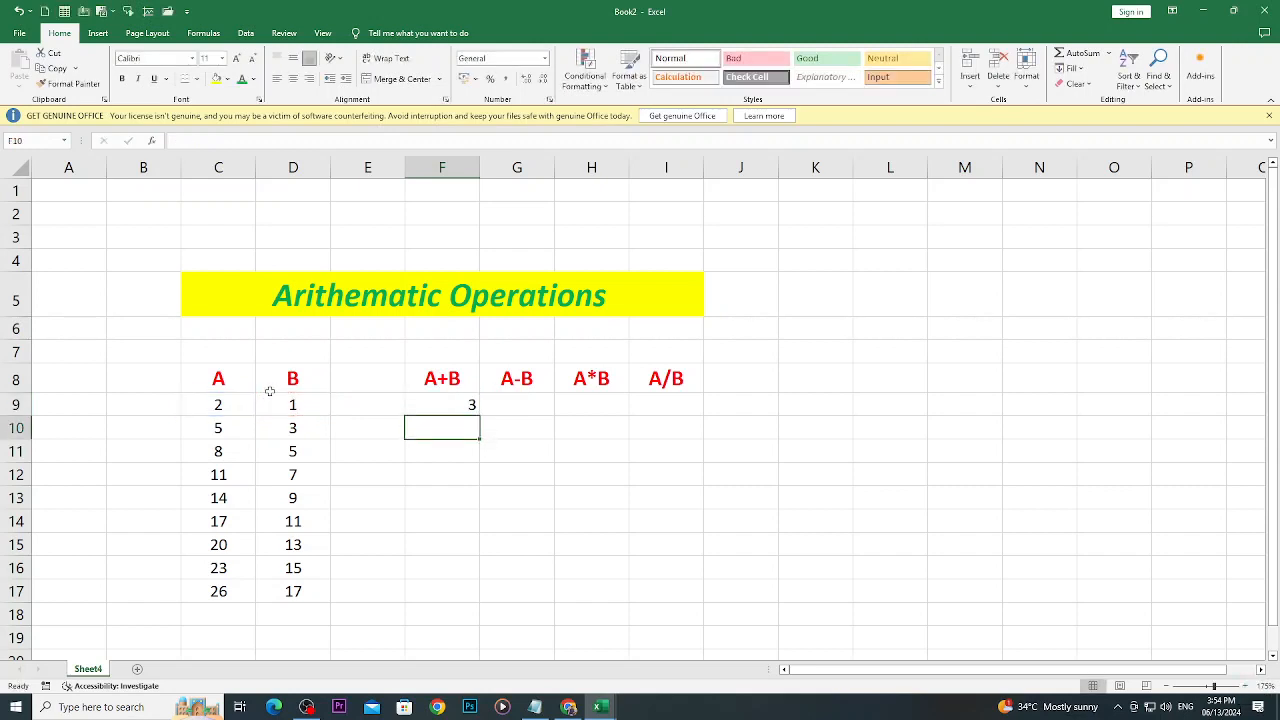
pyautogui.click(422, 407)
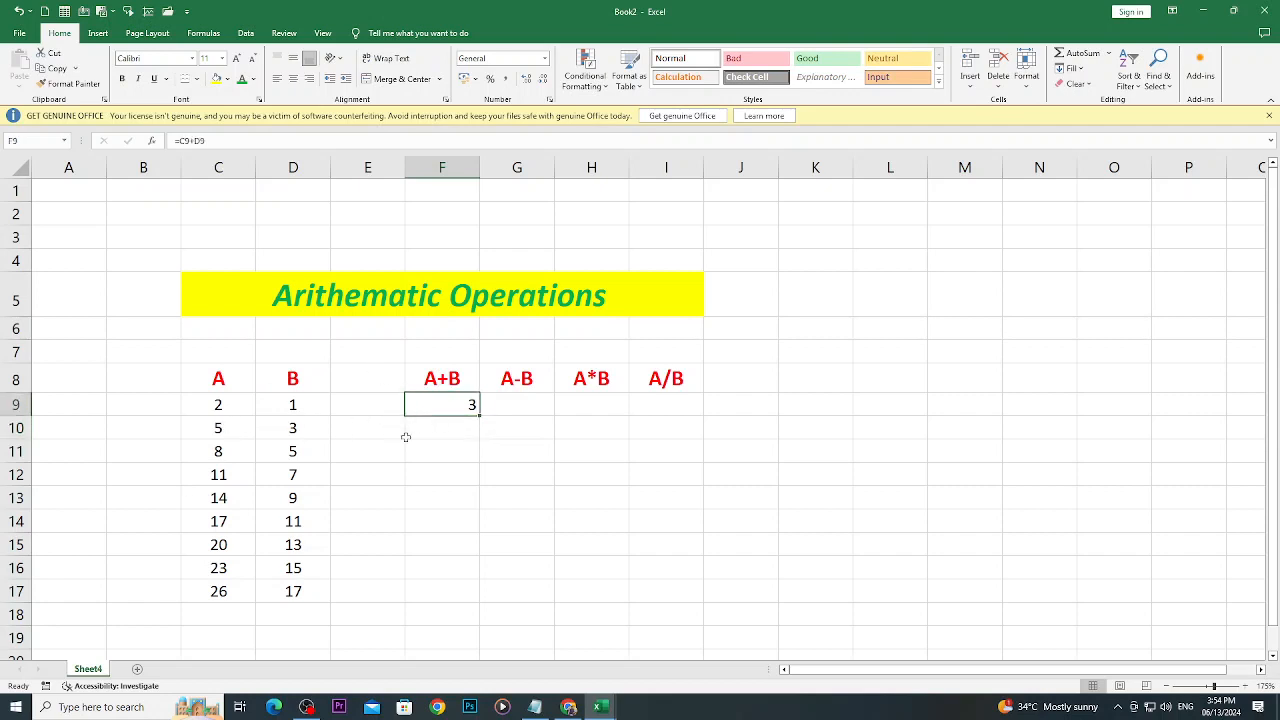
# - Enter the formula =C10+D10 in cell F10 to add the second row's A and B values
pyautogui.click(424, 435)
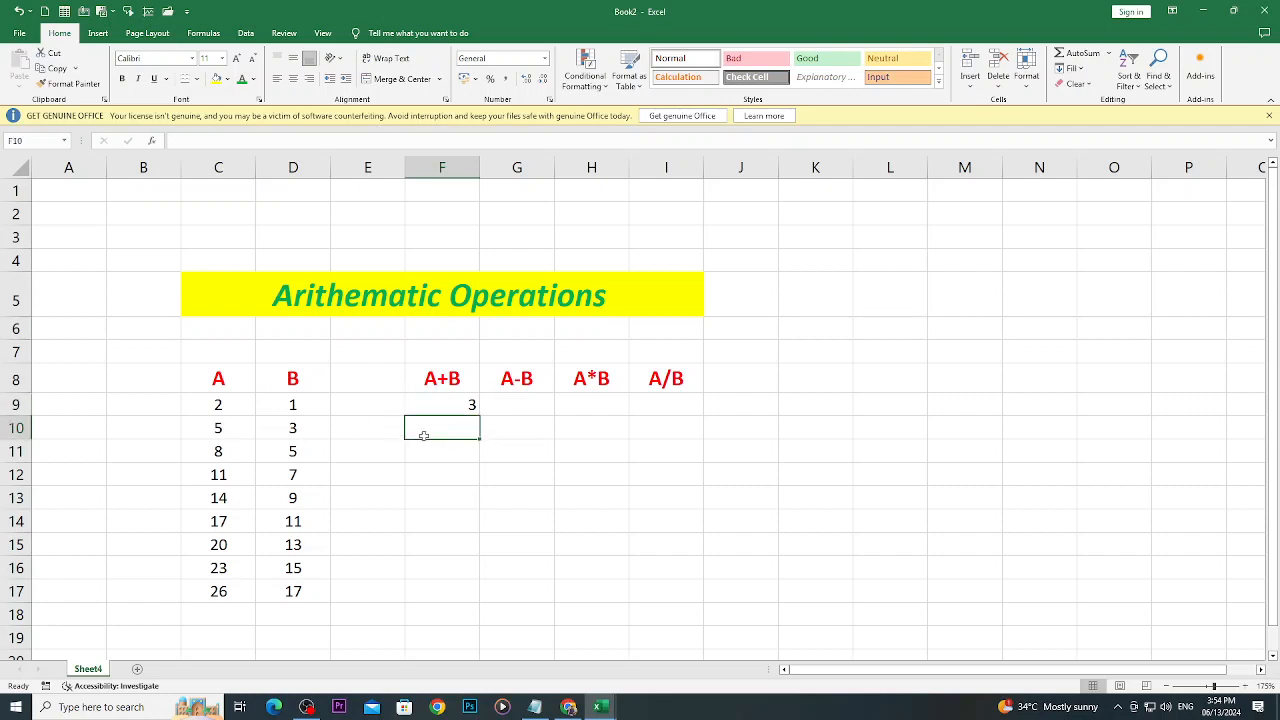
pyautogui.write('=')
pyautogui.click(230, 428)
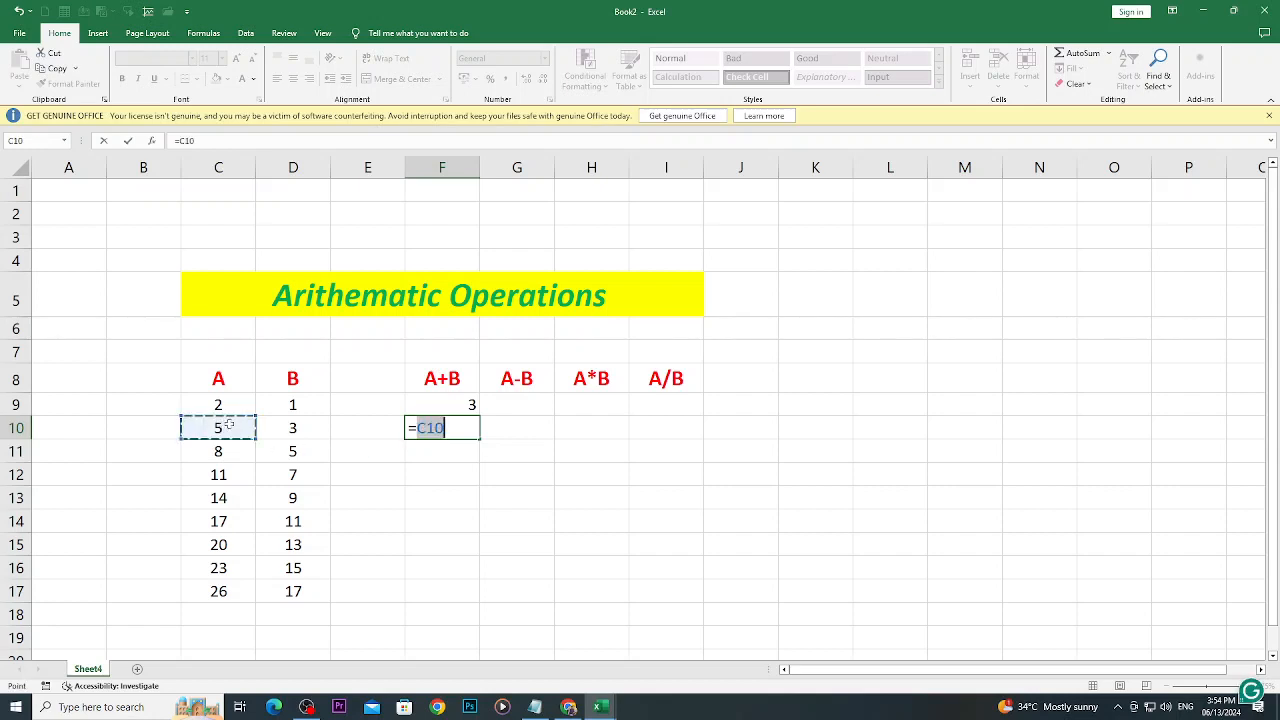
pyautogui.write('+')
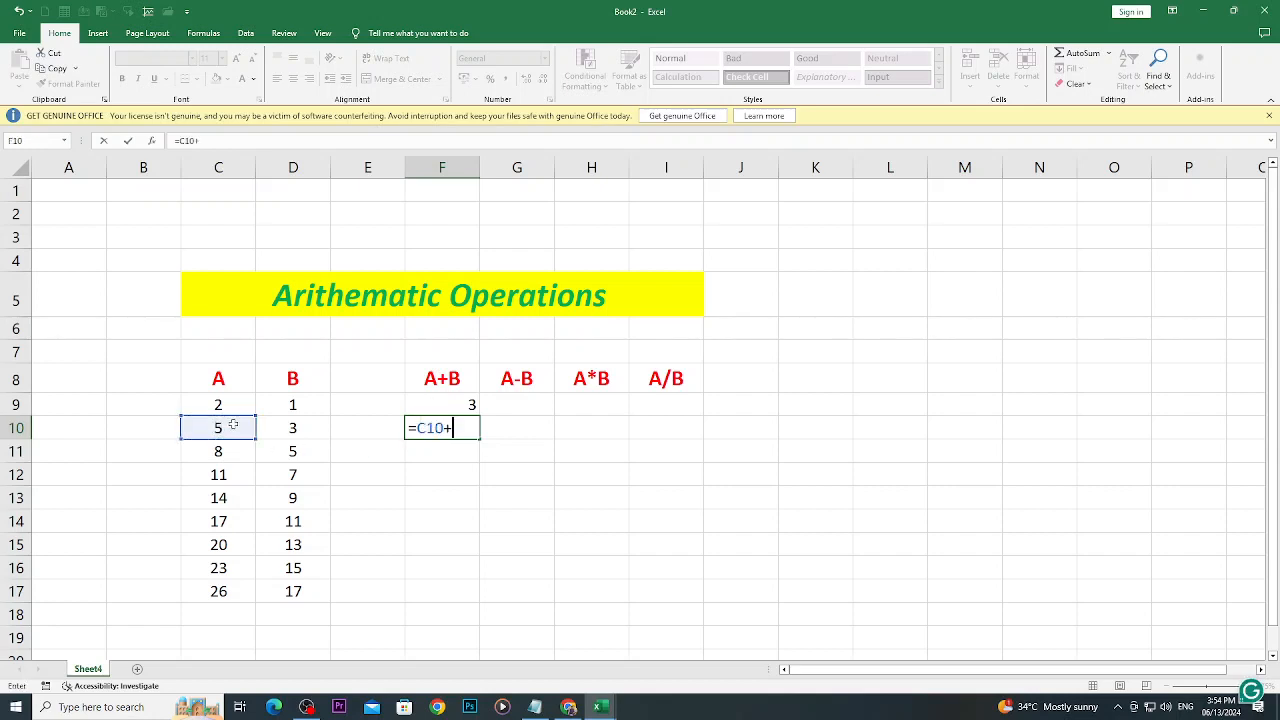
pyautogui.click(287, 423)
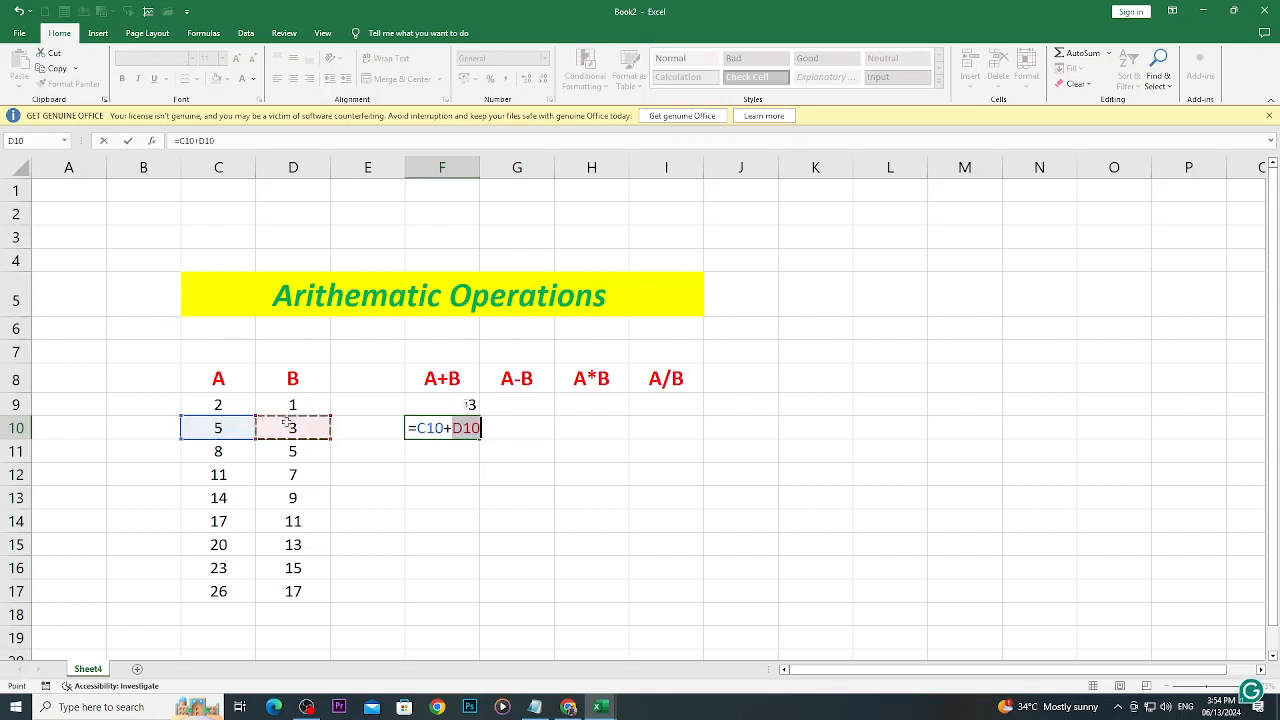
pyautogui.press('Return')
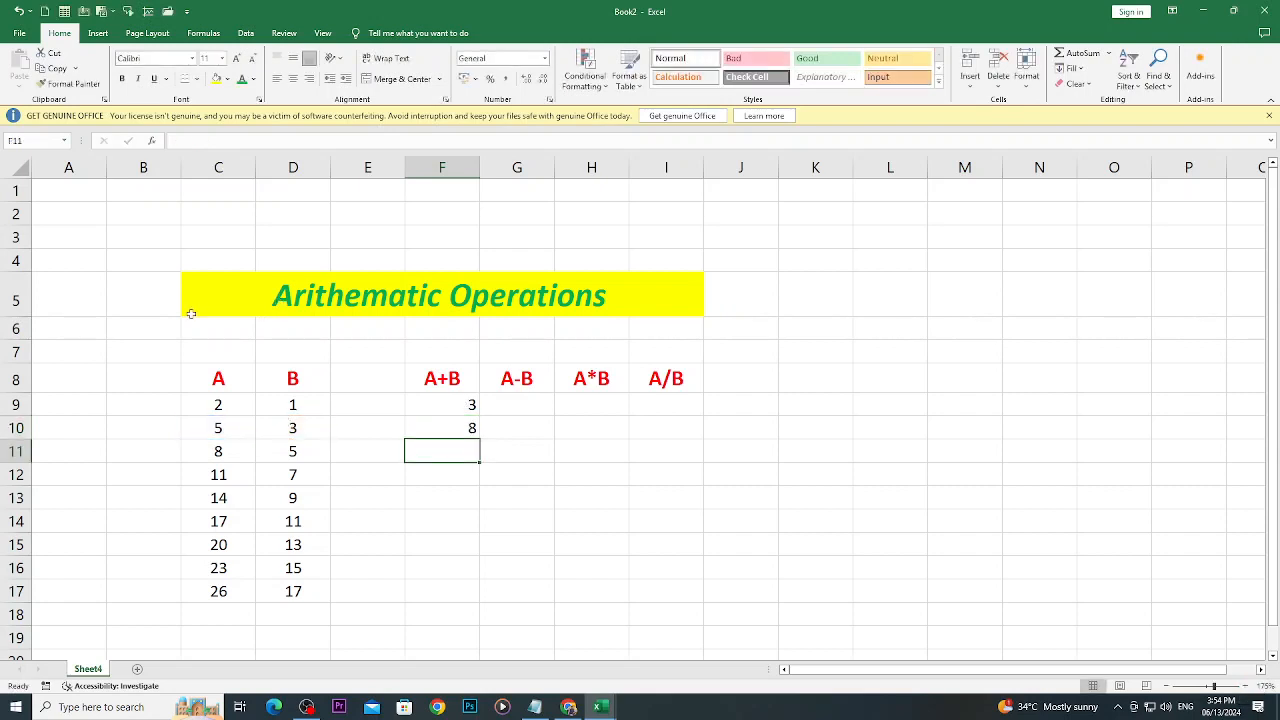
# - Enter the formula =C11+D11 in cell F11 to add the third row's A and B values
pyautogui.click(229, 455)
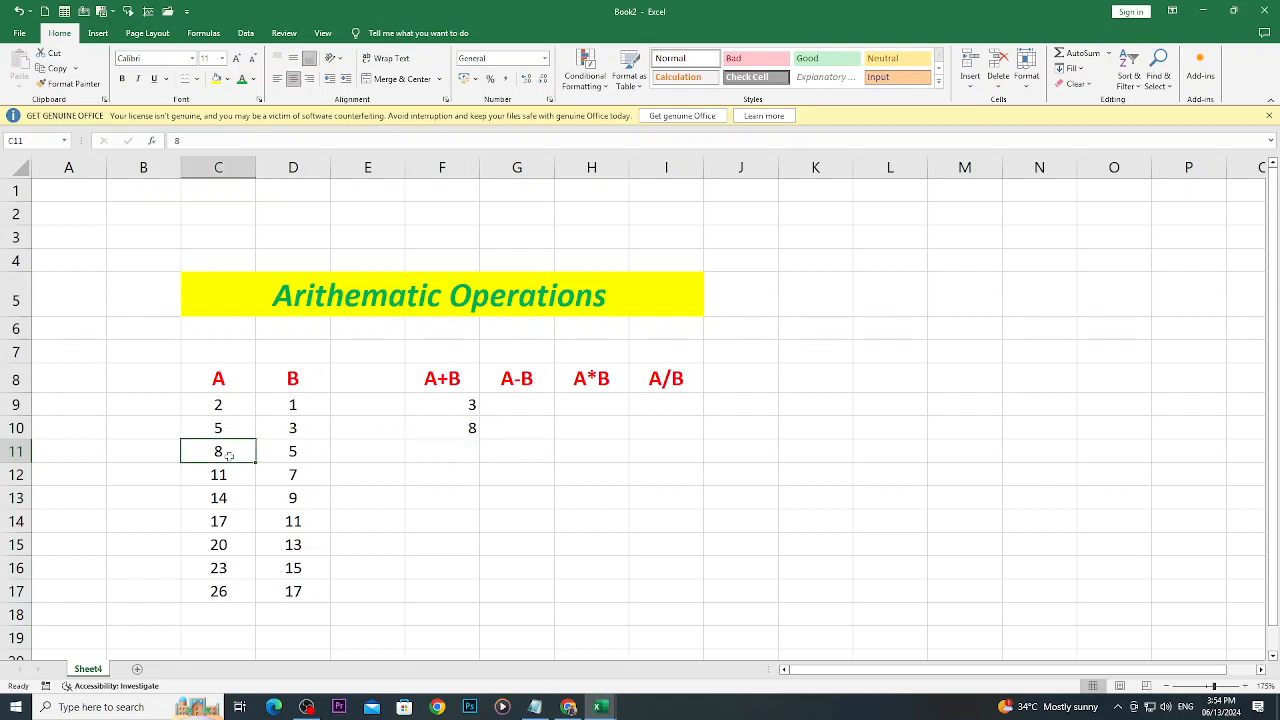
pyautogui.click(290, 458)
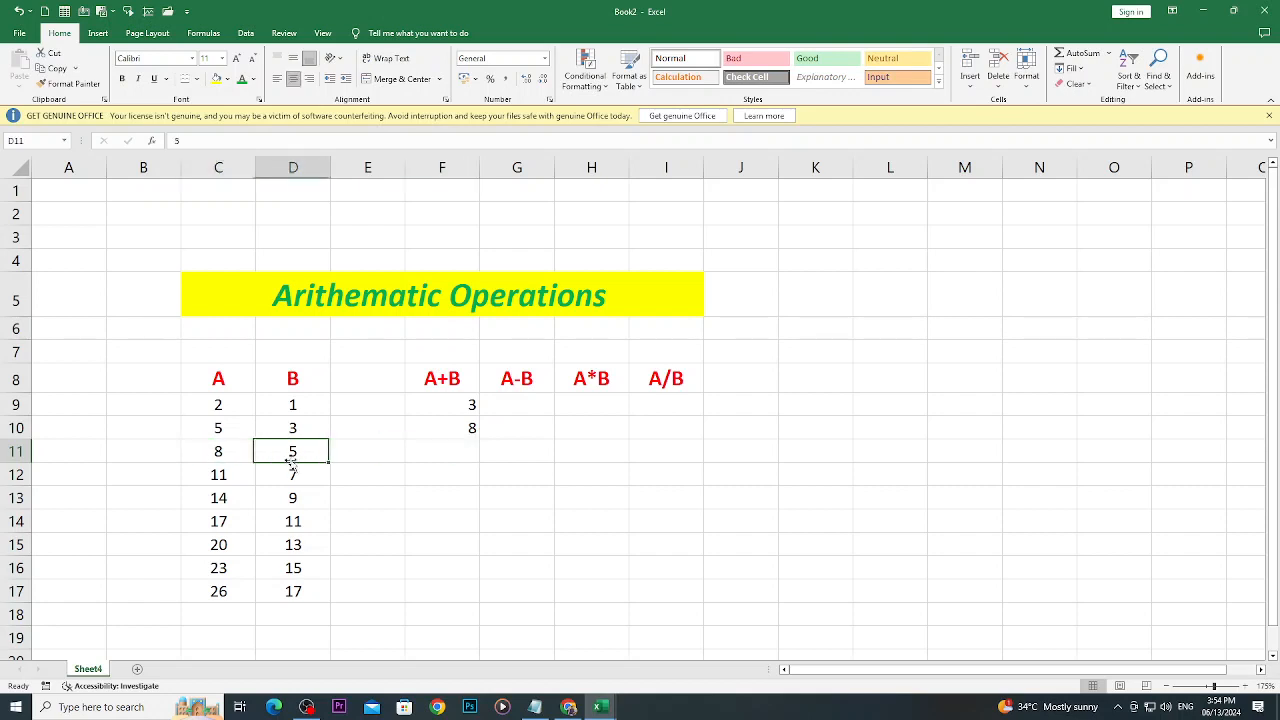
pyautogui.click(420, 455)
pyautogui.write('=')
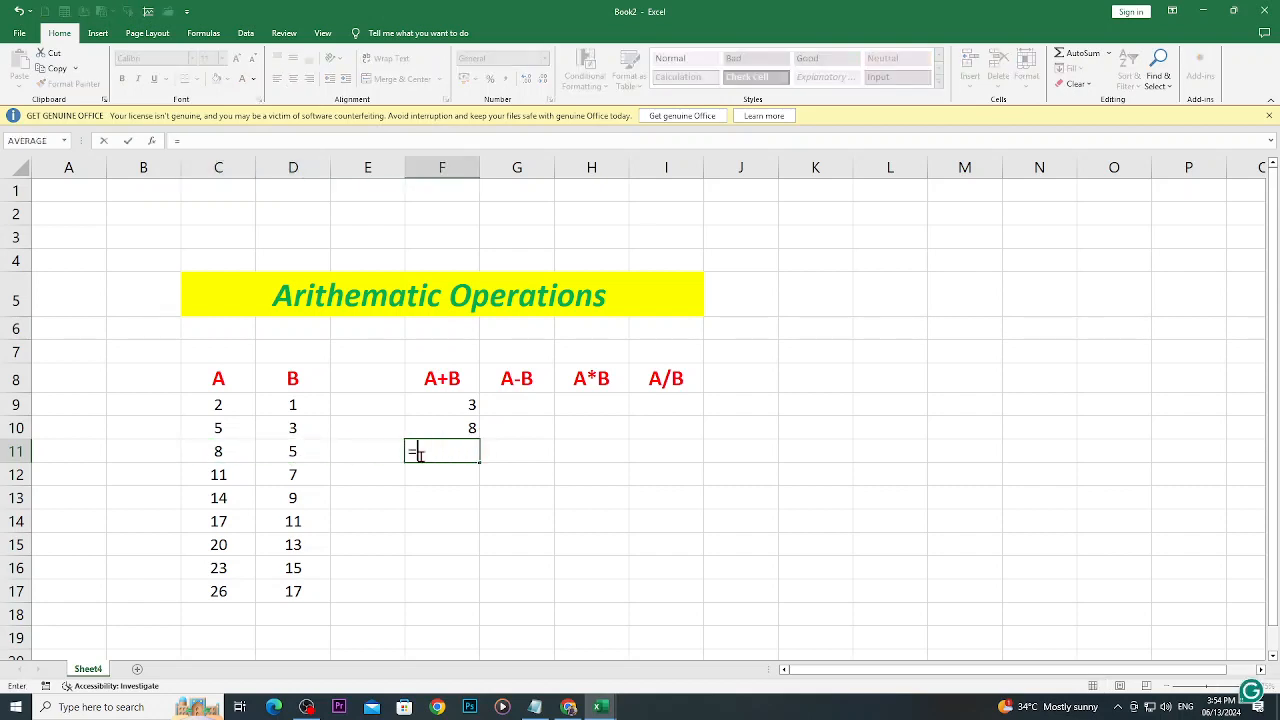
pyautogui.write('F')
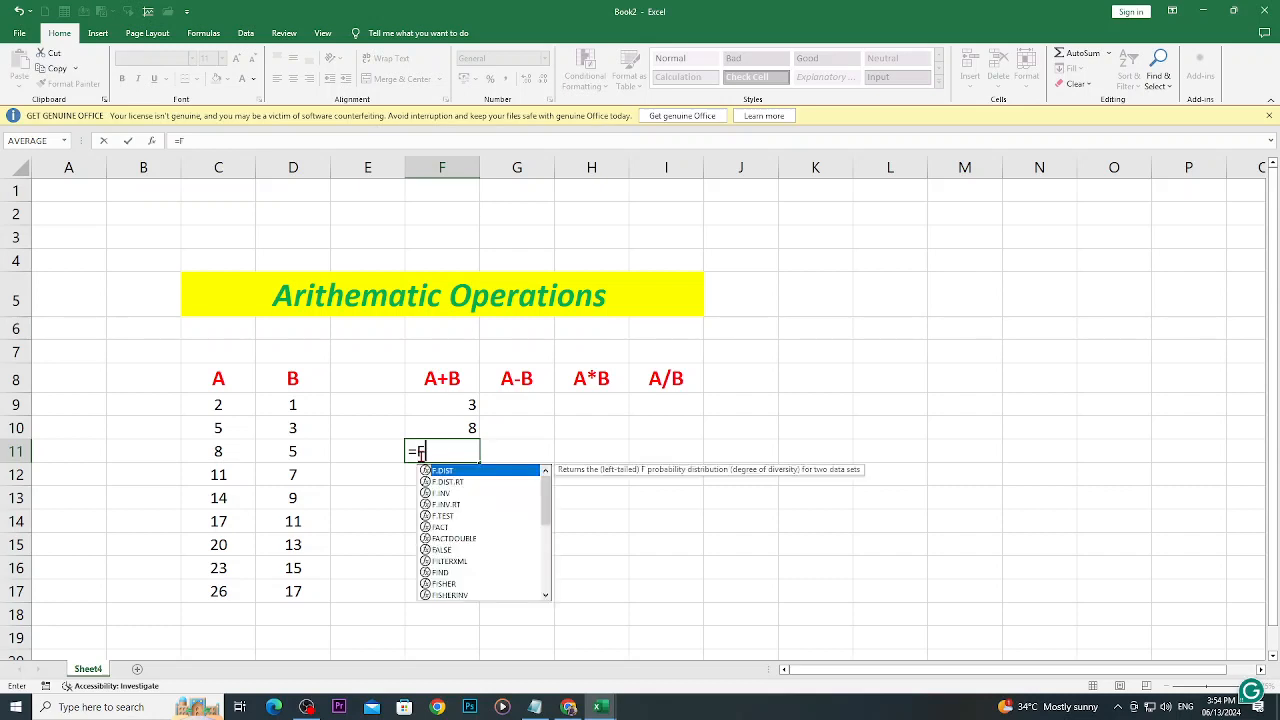
pyautogui.write('11')
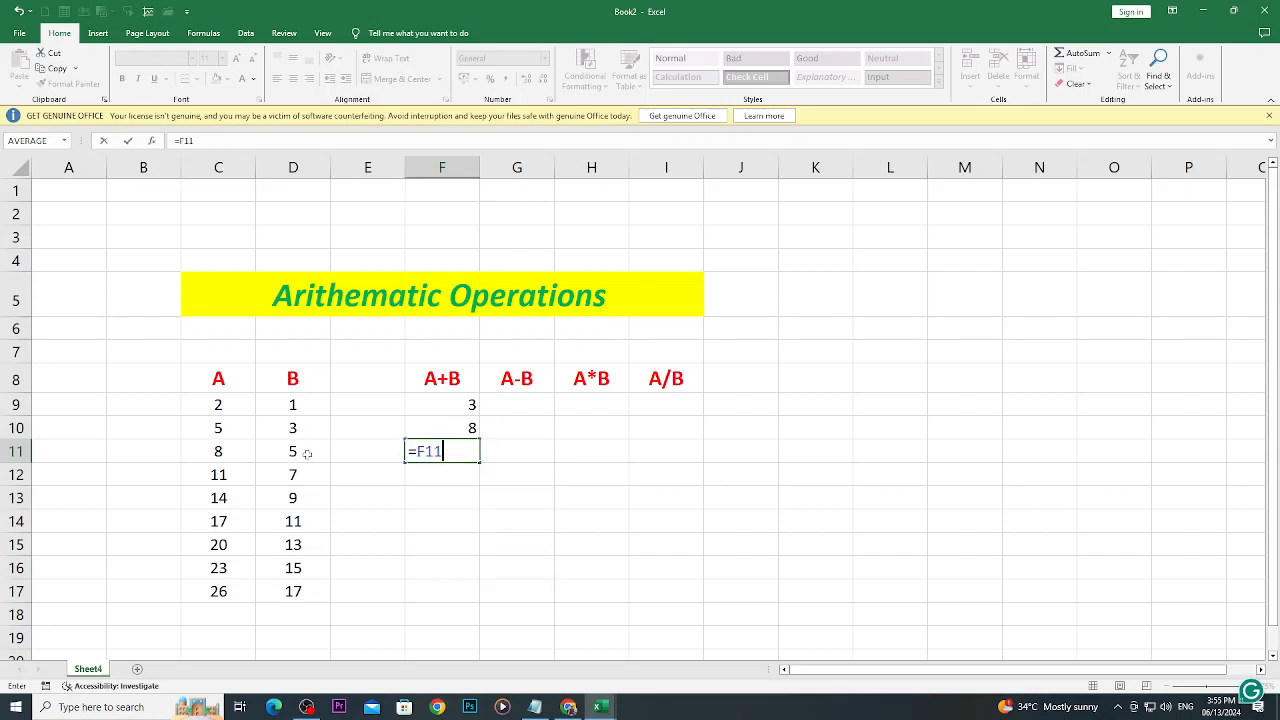
pyautogui.press('BackSpace')
pyautogui.press('BackSpace')
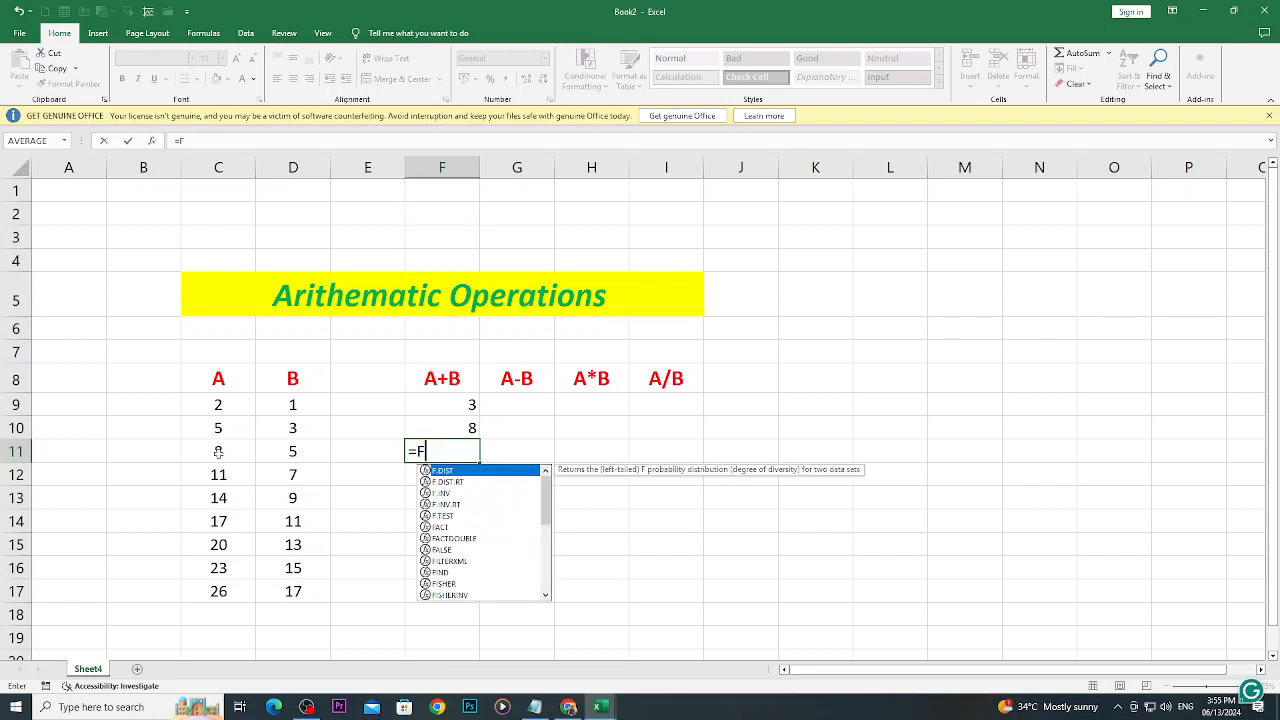
pyautogui.write('C==')
pyautogui.press('BackSpace')
pyautogui.press('BackSpace')
pyautogui.press('BackSpace')
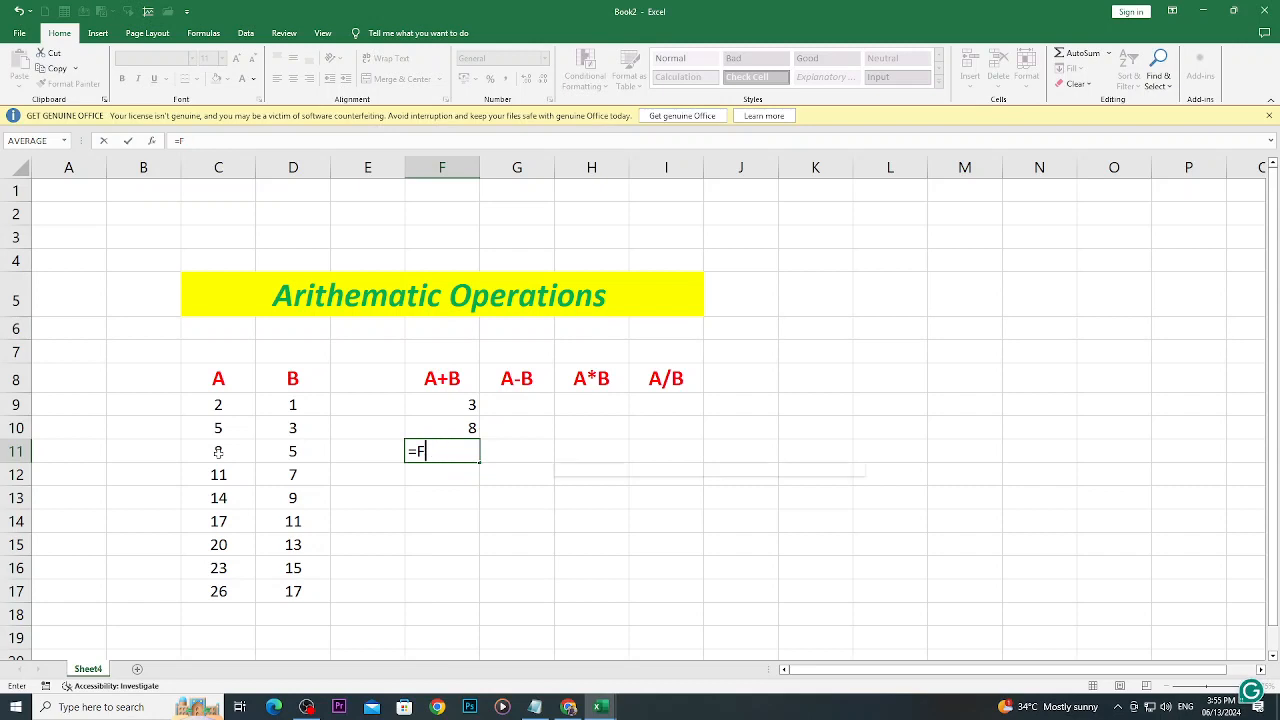
pyautogui.press('BackSpace')
pyautogui.write('C1')
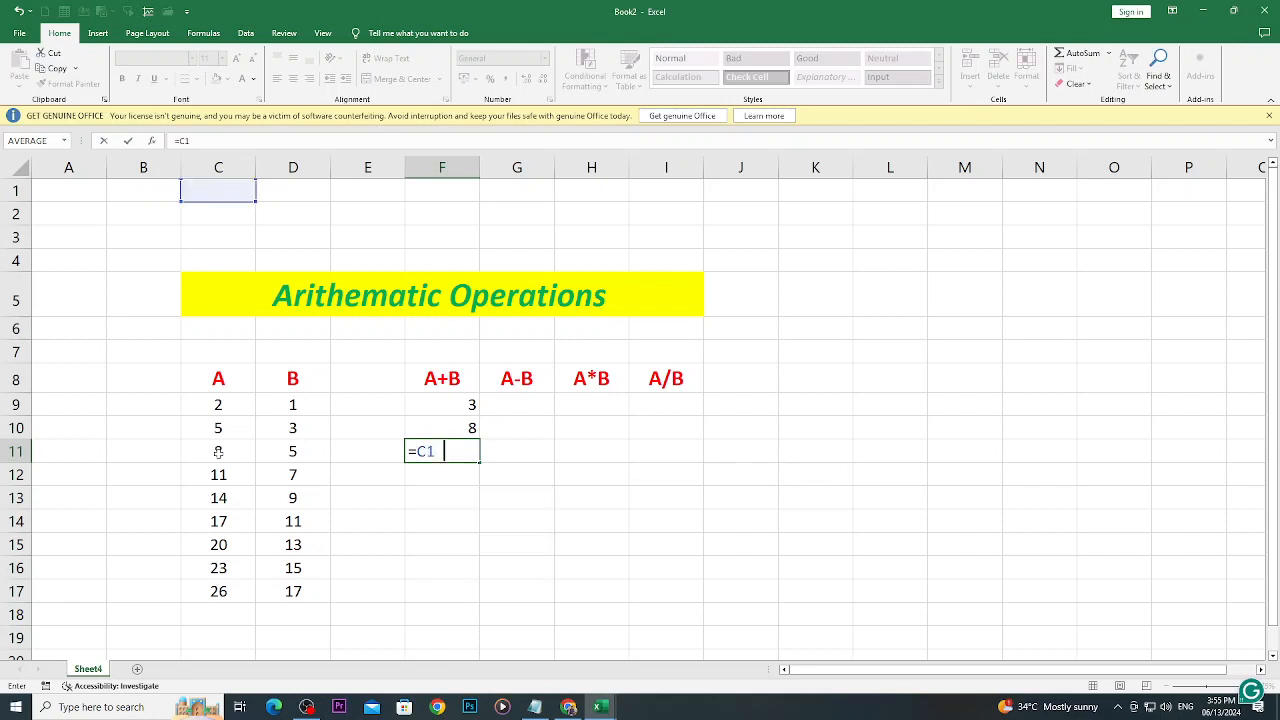
pyautogui.click(218, 451)
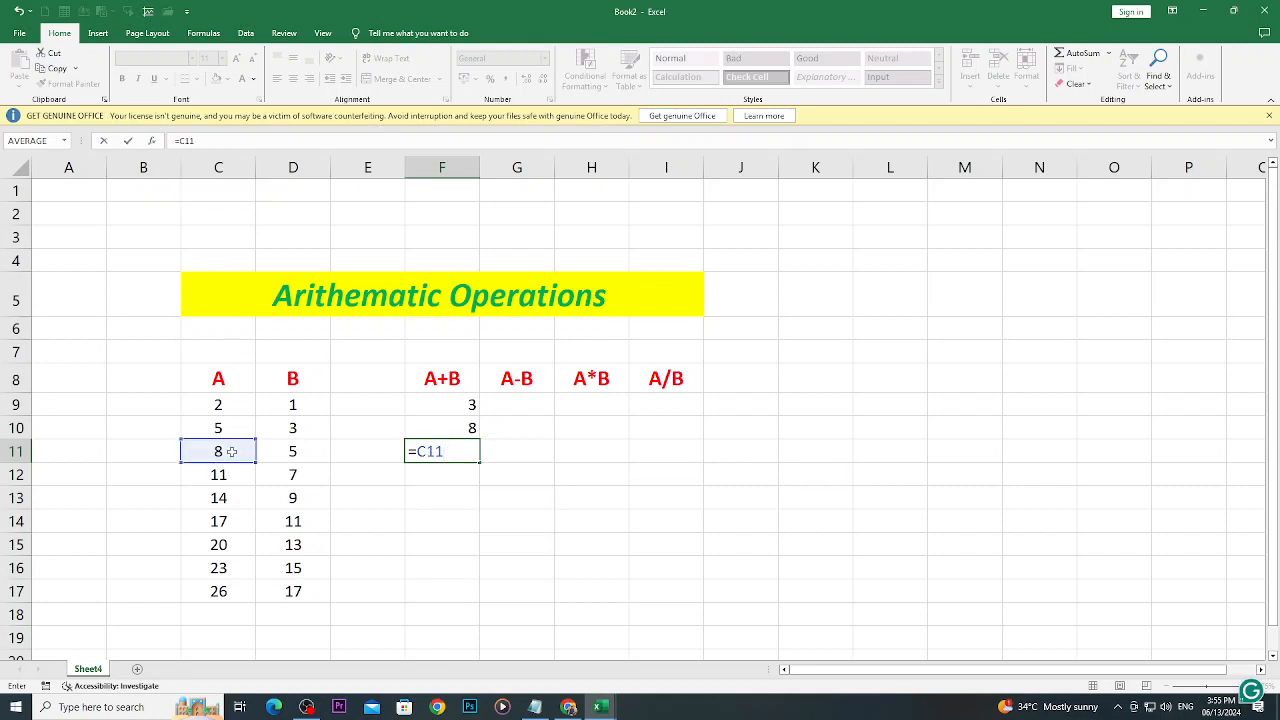
pyautogui.write('+D')
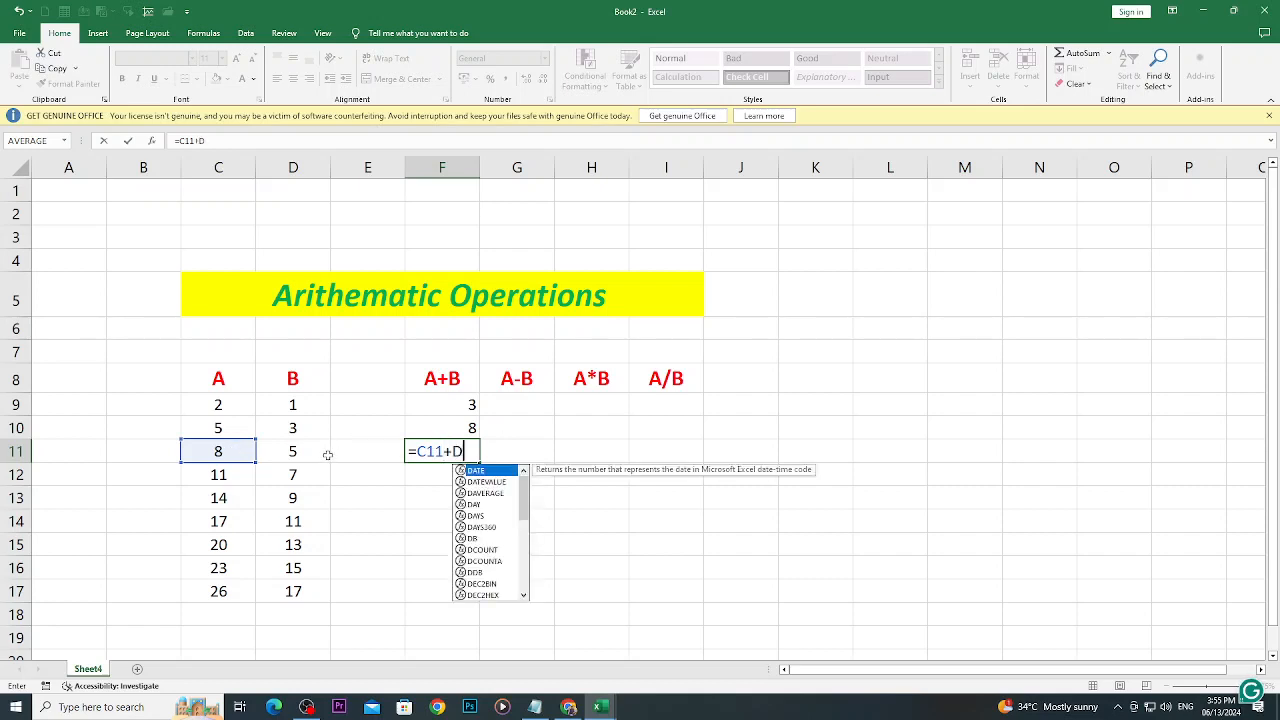
pyautogui.write('11')
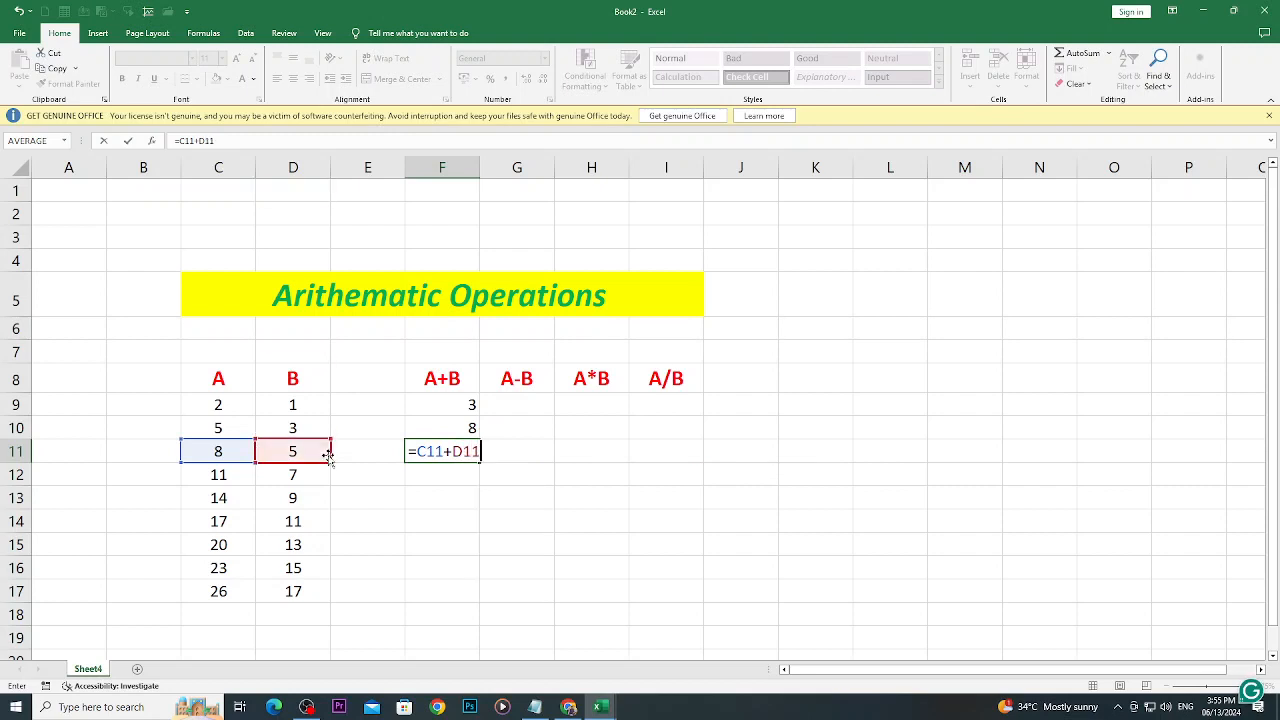
pyautogui.press('Return')
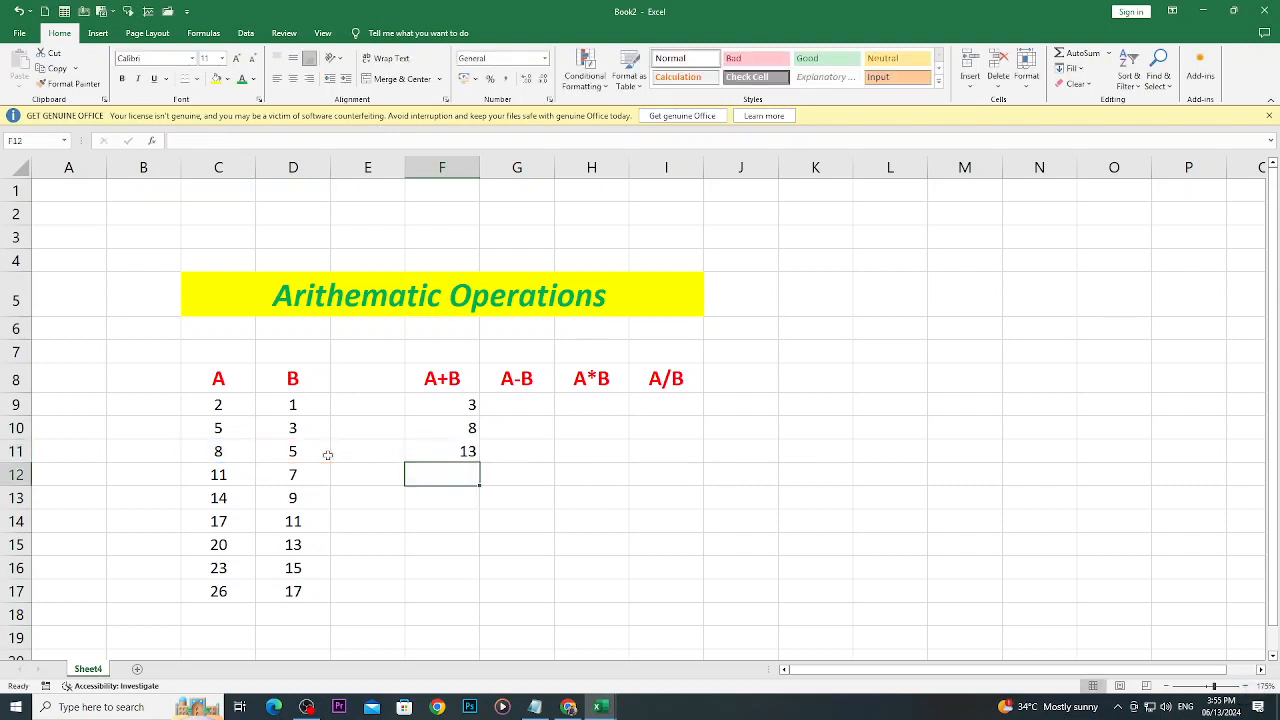
# - Clear the formulas from F10:F11 and reselect the A+B formula cell F9
pyautogui.moveTo(425, 430); pyautogui.dragTo(433, 447)
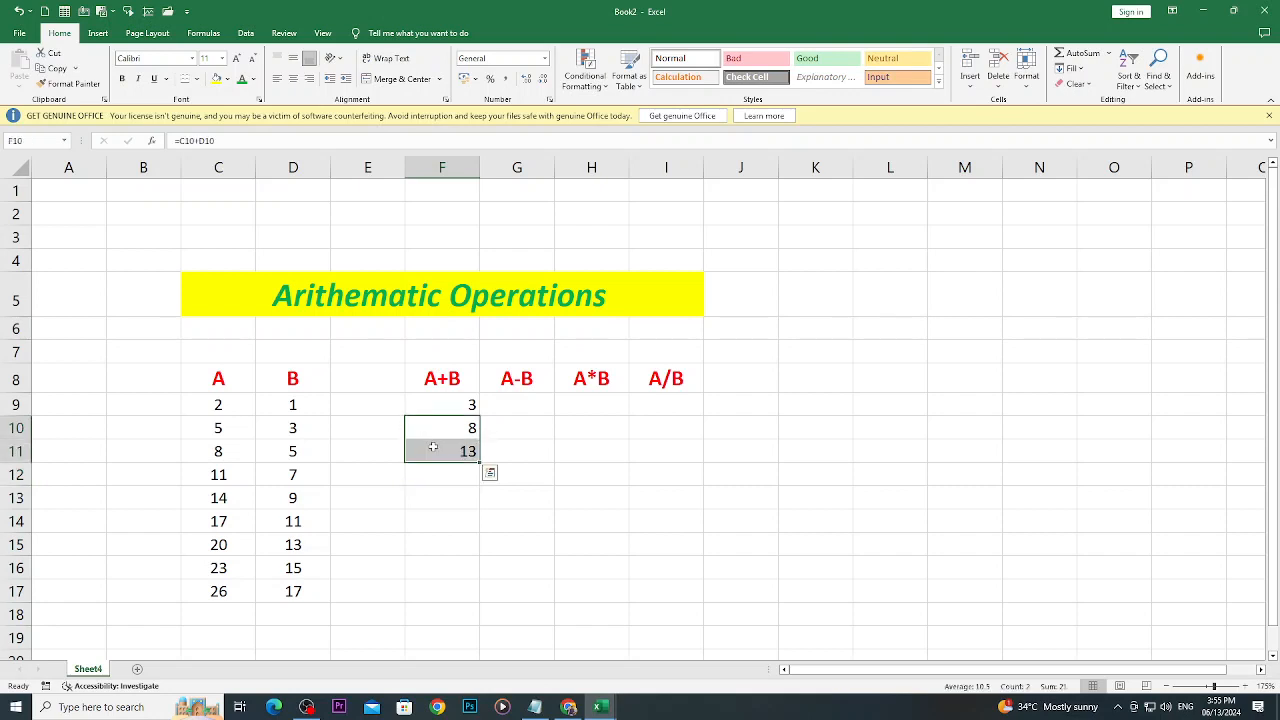
pyautogui.press('Delete')
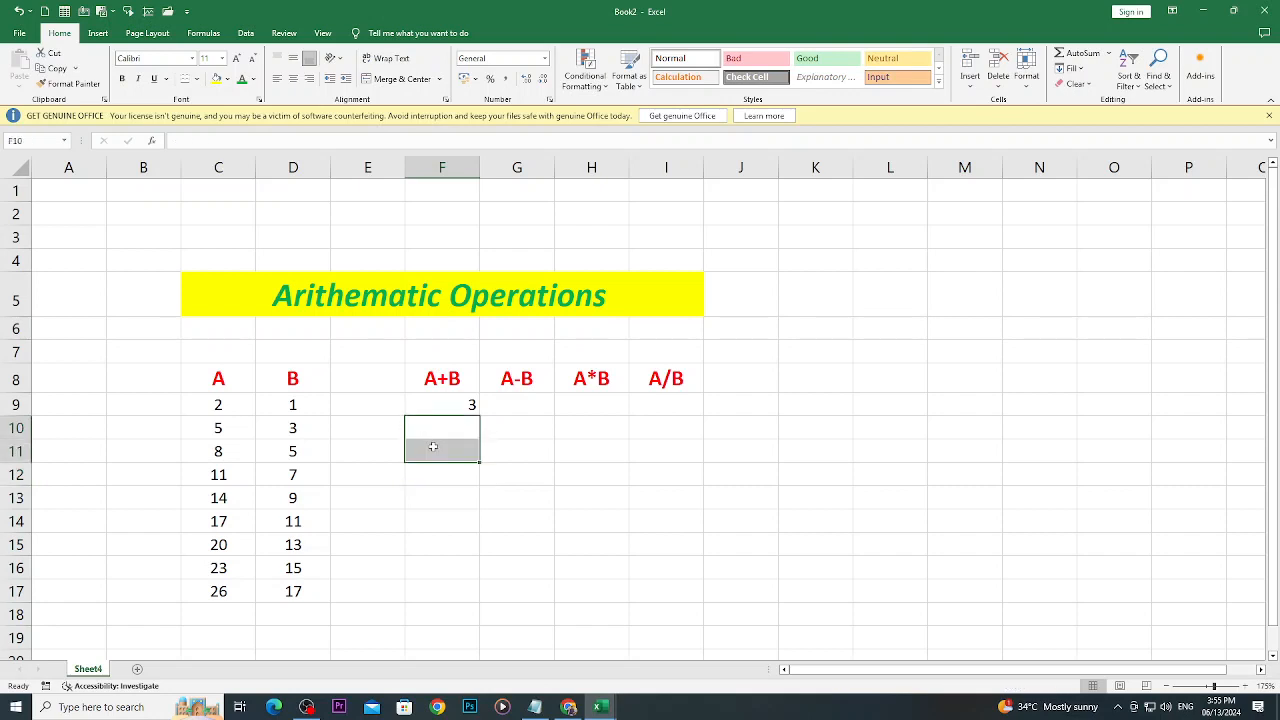
pyautogui.click(508, 428)
pyautogui.click(447, 400)
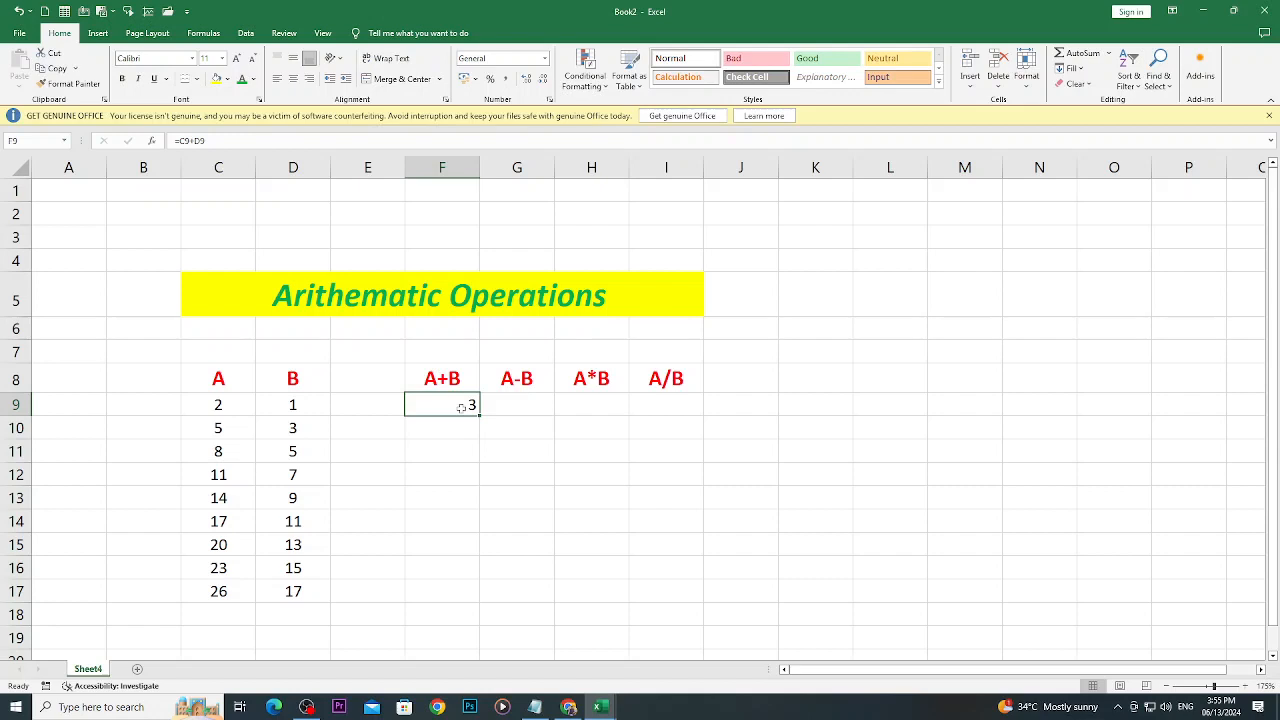
# - Enter 1 in cell M9 and fill it down through M17 as a copied value
pyautogui.click(971, 404)
pyautogui.write('1')
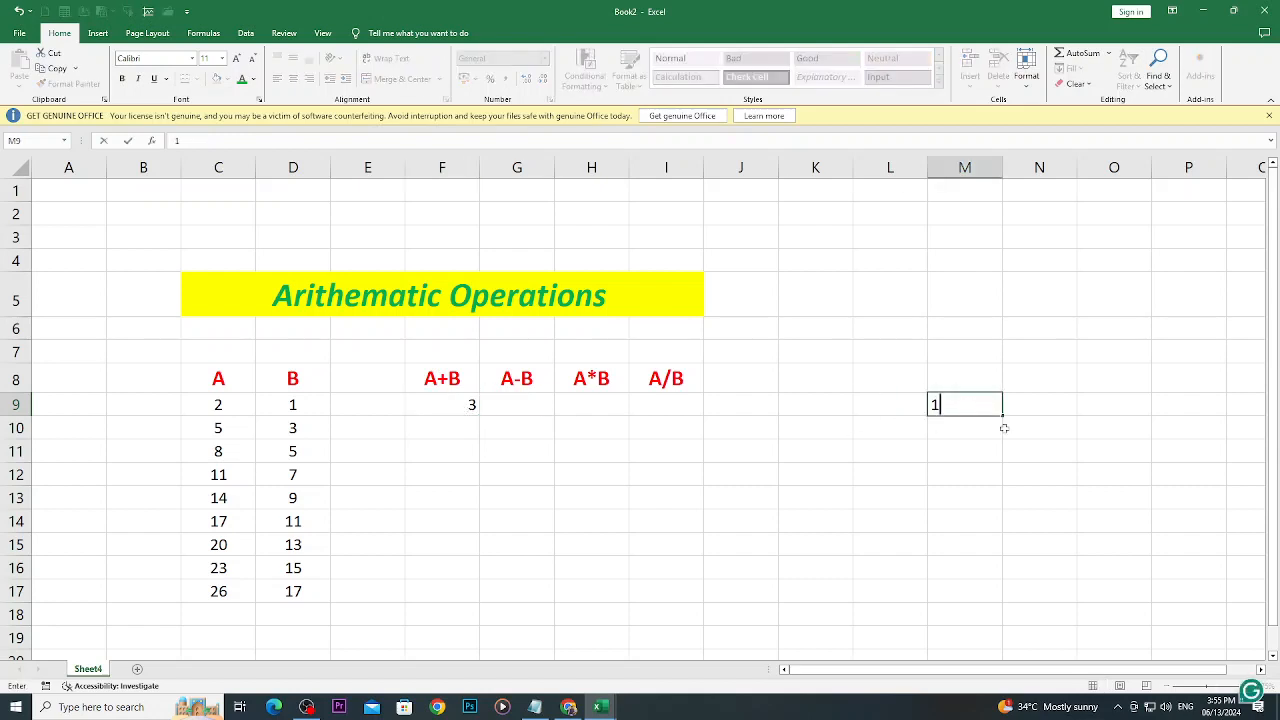
pyautogui.press('Return')
pyautogui.press('Up')
pyautogui.moveTo(1001, 417); pyautogui.dragTo(975, 596)
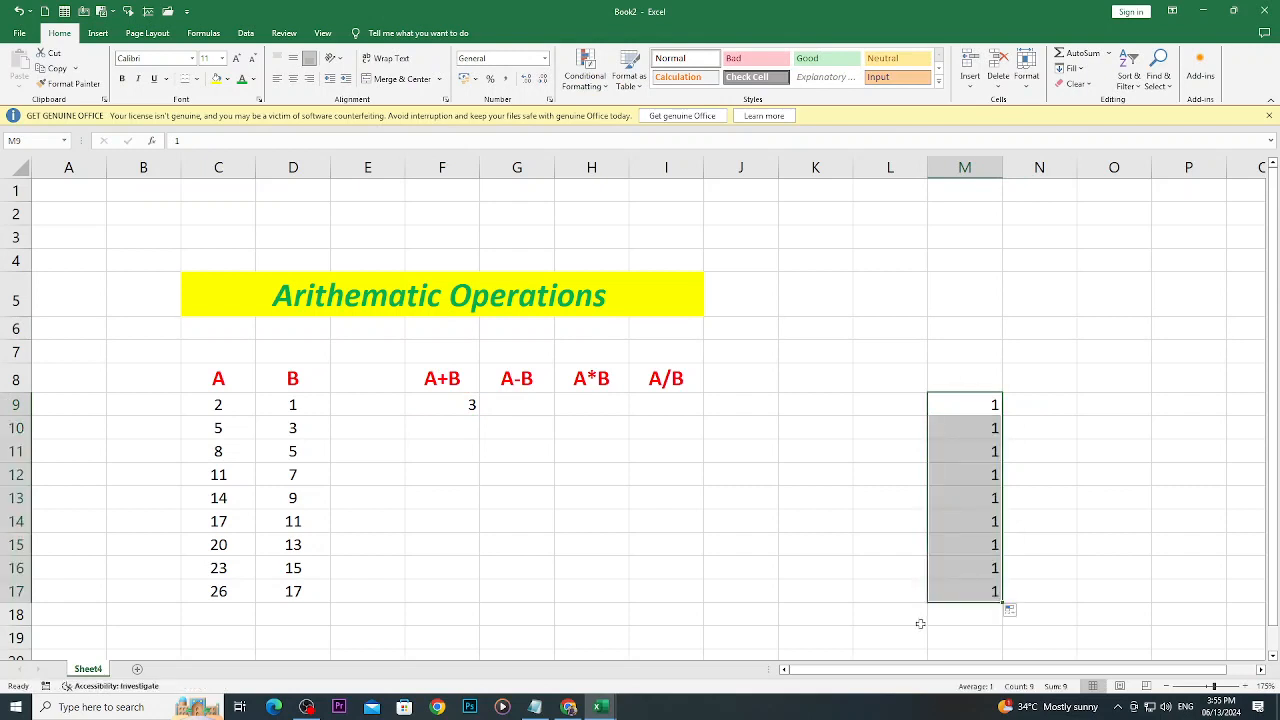
# - Enter 1 and 3 in N9 and N10, and extend them as a series down to N17
pyautogui.click(1019, 405)
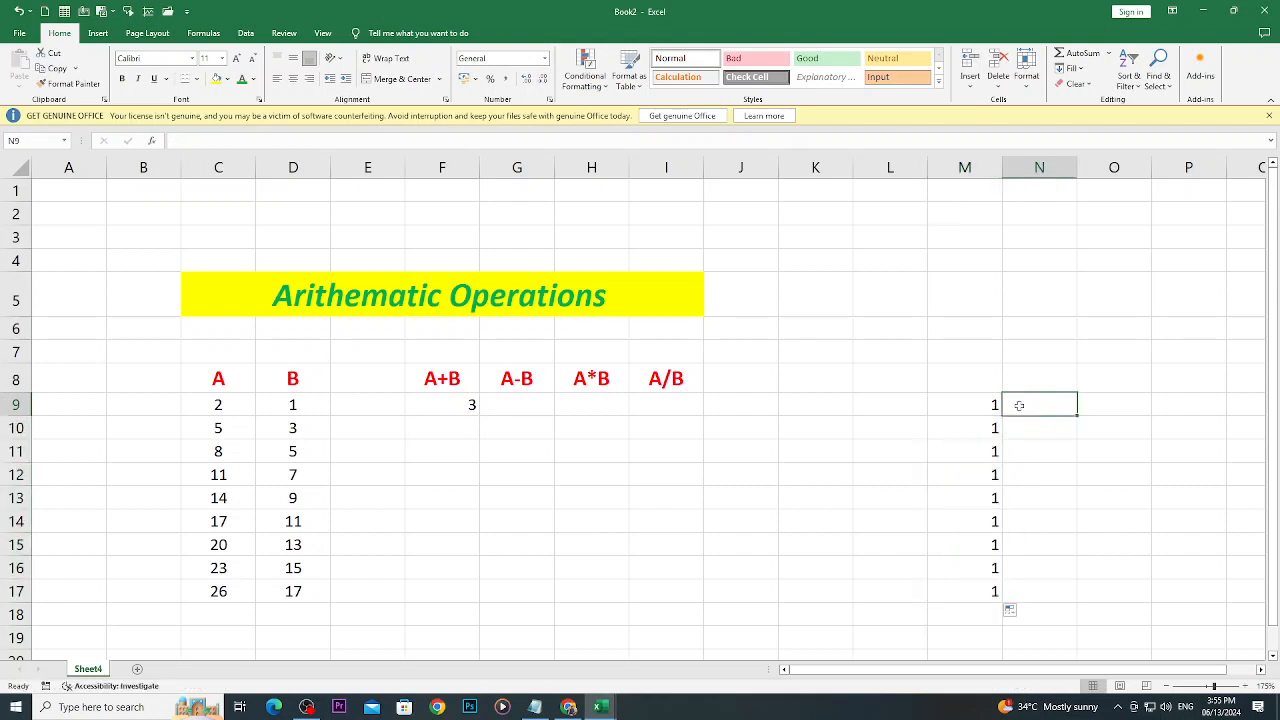
pyautogui.write('1')
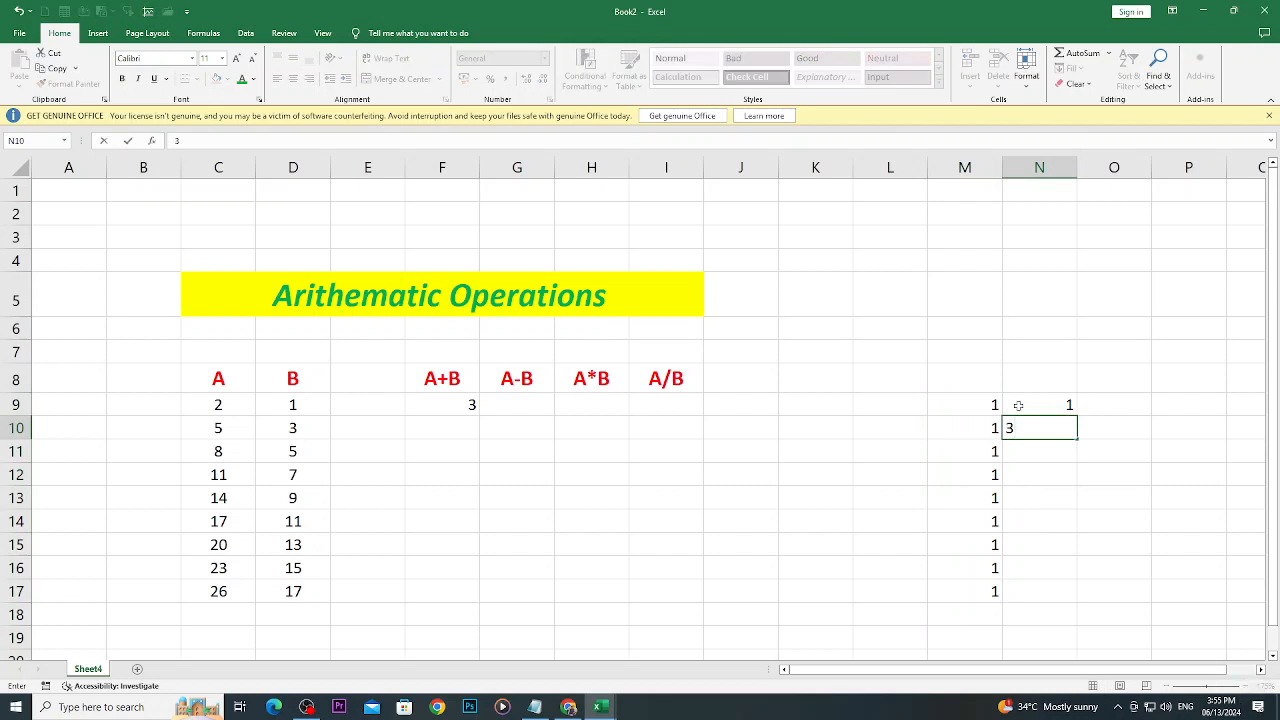
pyautogui.click(1122, 531)
pyautogui.click(1123, 538)
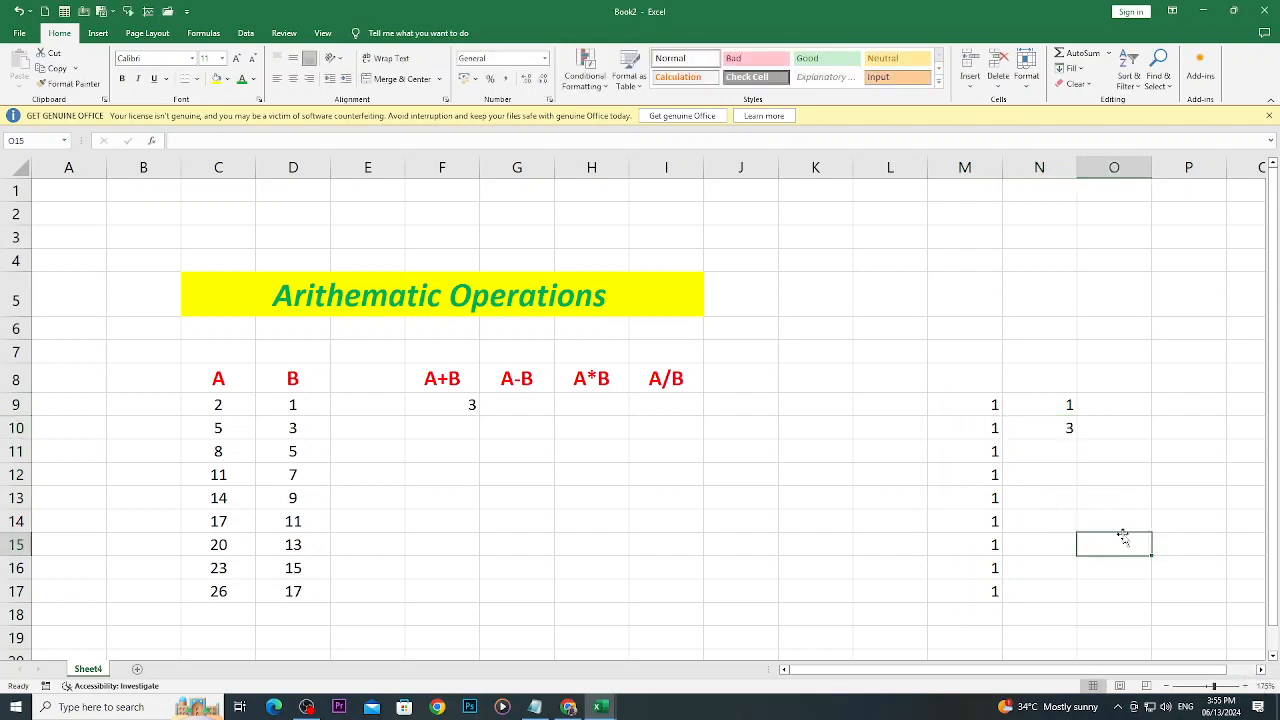
pyautogui.click(1027, 404)
pyautogui.moveTo(1027, 404); pyautogui.dragTo(1077, 602)
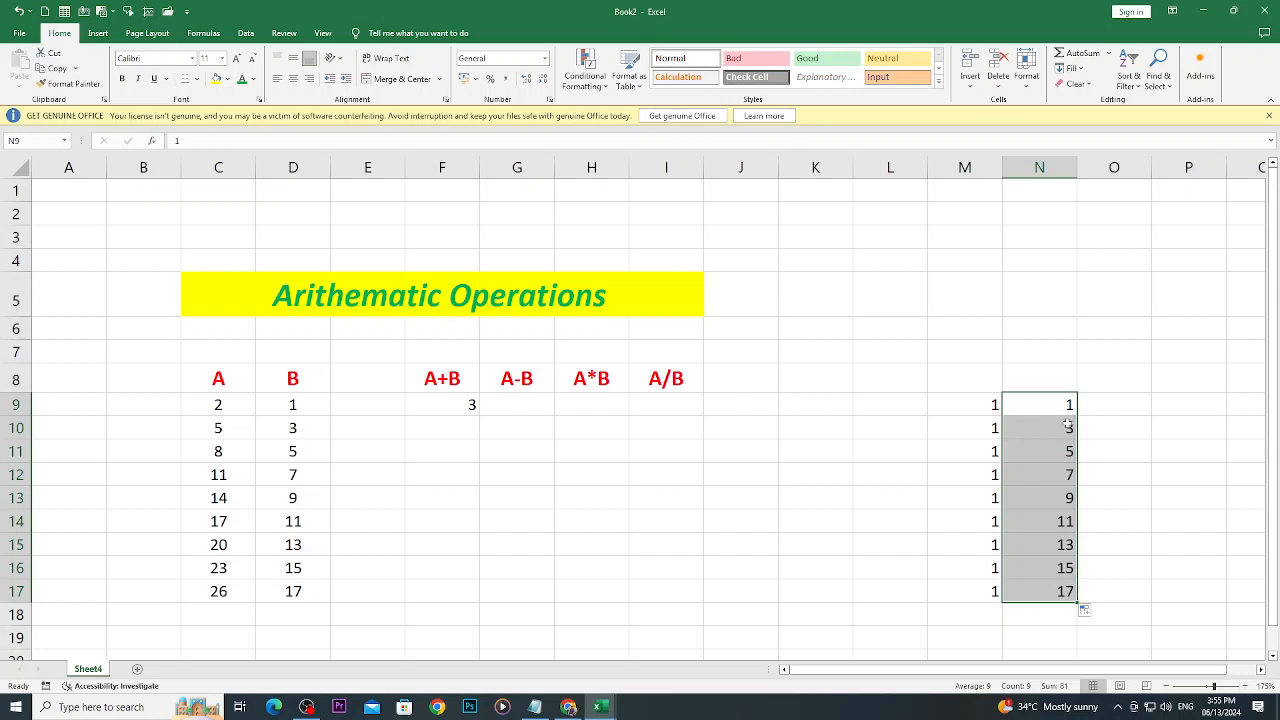
# - Review the cell references in the F9 addition formula and fill it down through F17
pyautogui.click(446, 413)
pyautogui.click(646, 420)
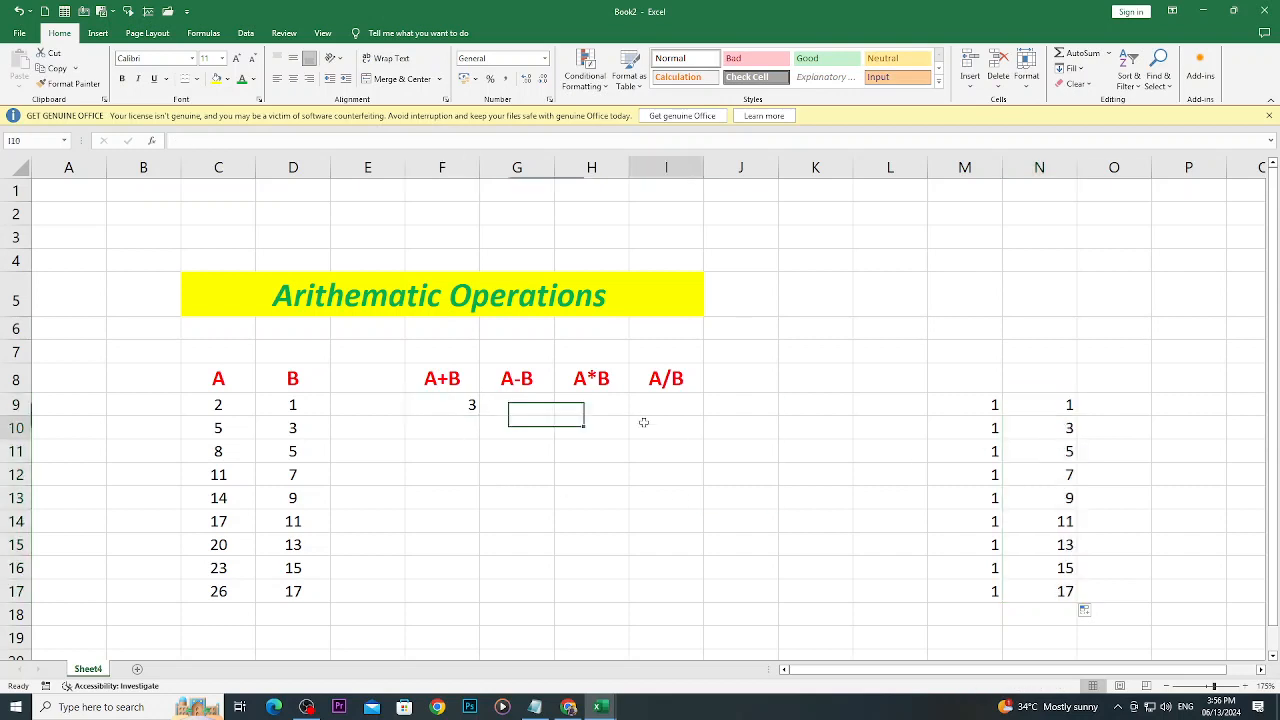
pyautogui.doubleClick(433, 400)
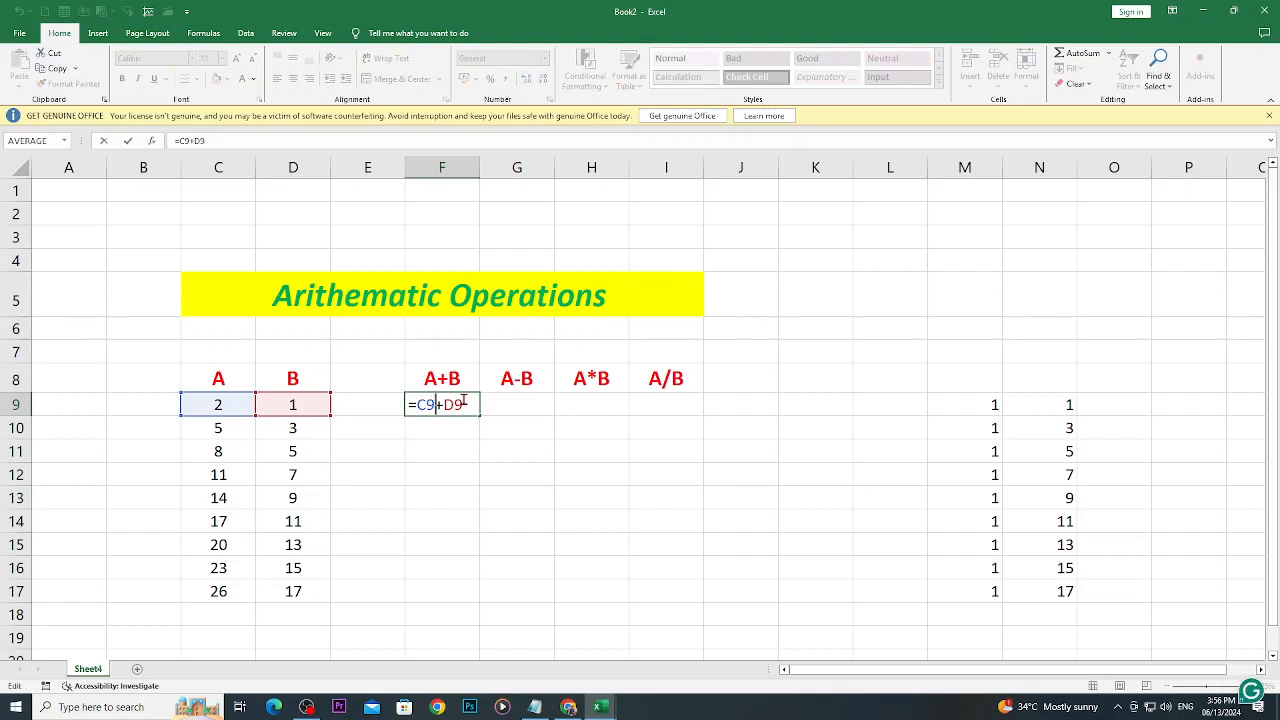
pyautogui.press('Return')
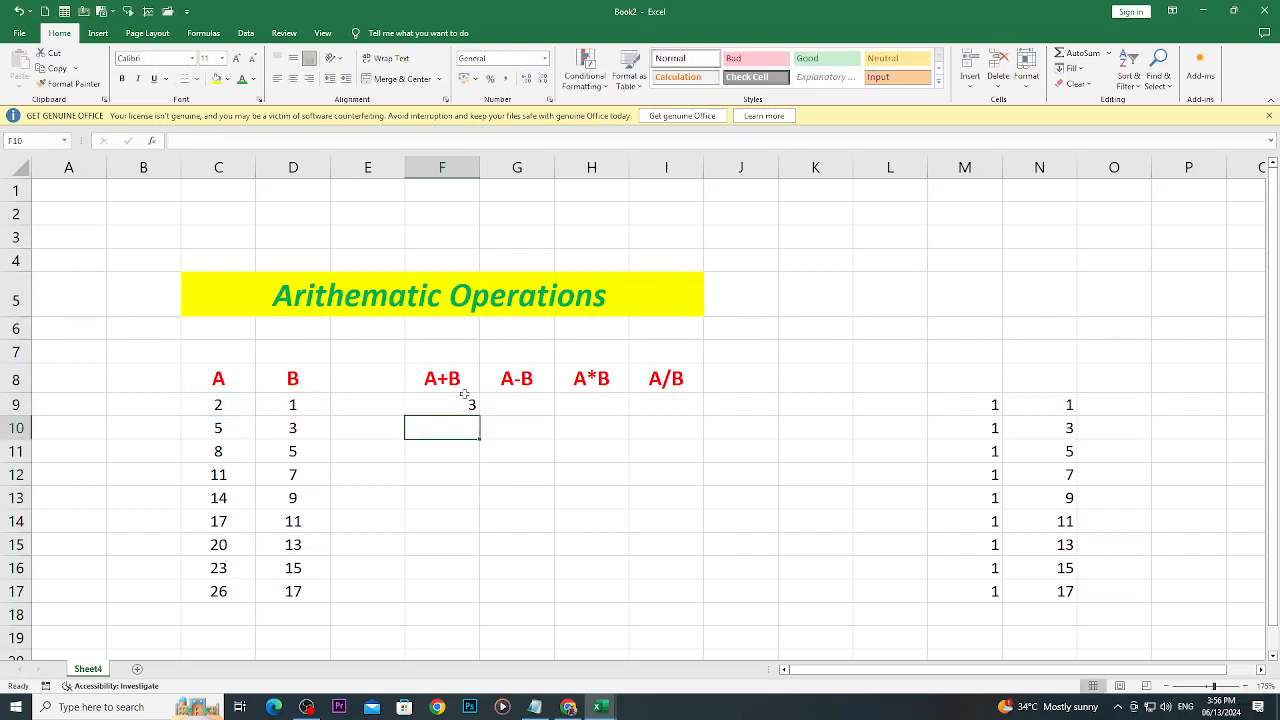
pyautogui.click(418, 405)
pyautogui.moveTo(478, 414); pyautogui.dragTo(458, 595)
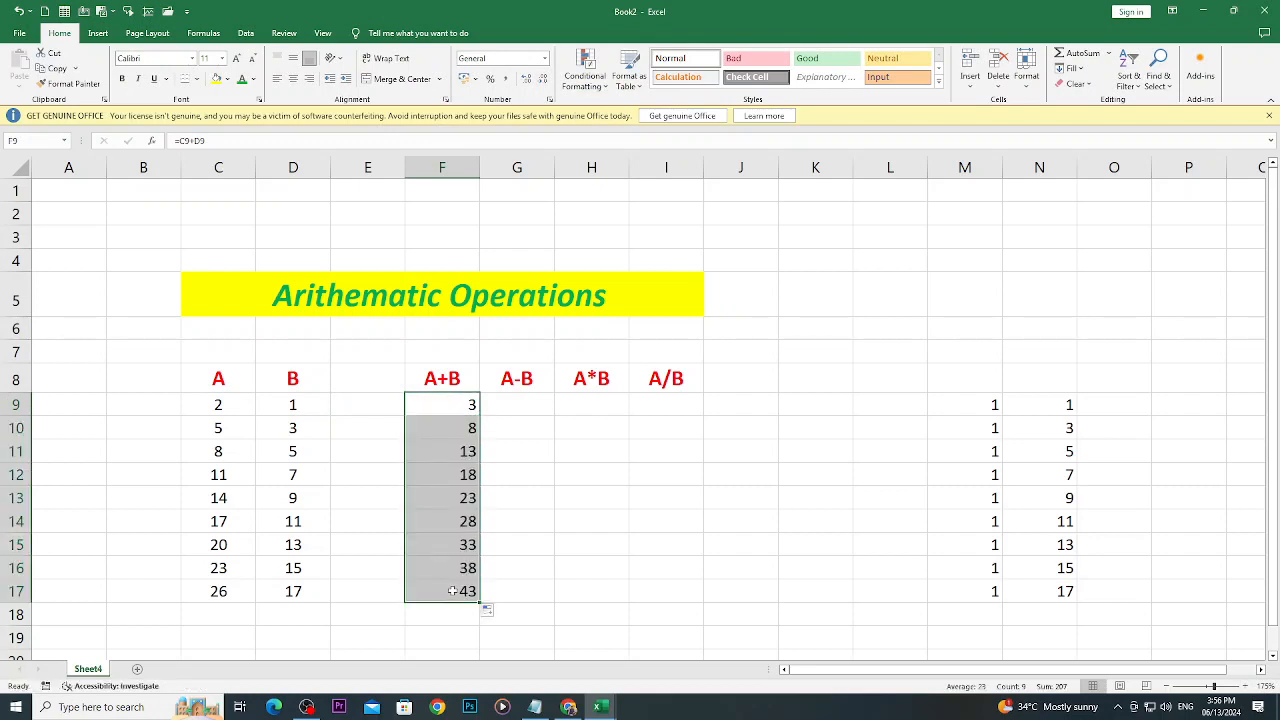
# - Check the A+B results in rows 11 and 12 against their A and B values
pyautogui.click(220, 451)
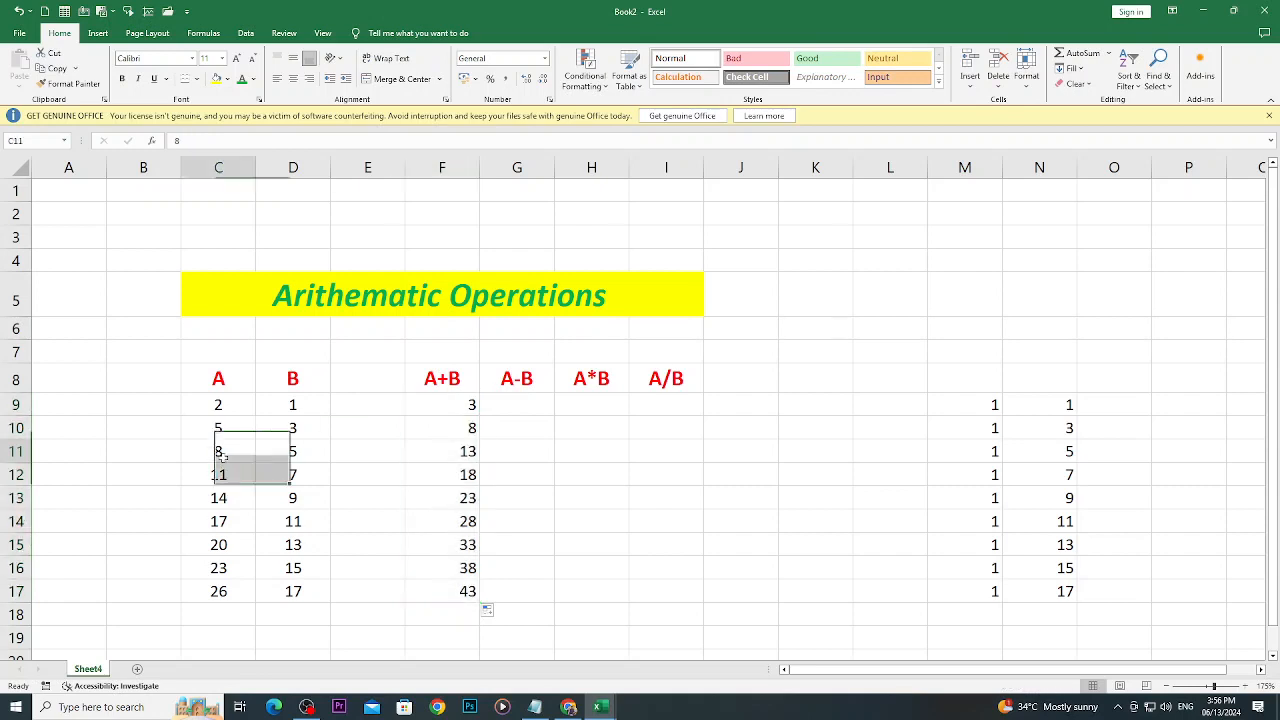
pyautogui.click(293, 451)
pyautogui.click(433, 455)
pyautogui.click(239, 476)
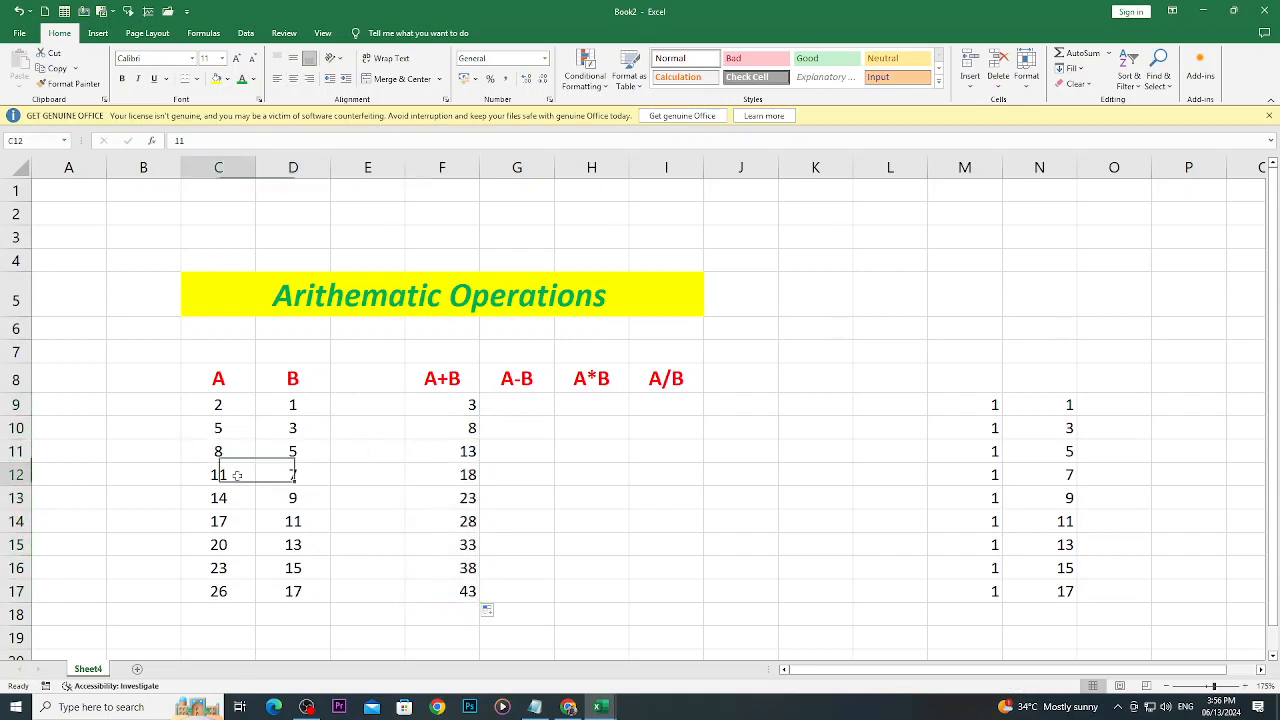
pyautogui.click(288, 476)
pyautogui.click(447, 480)
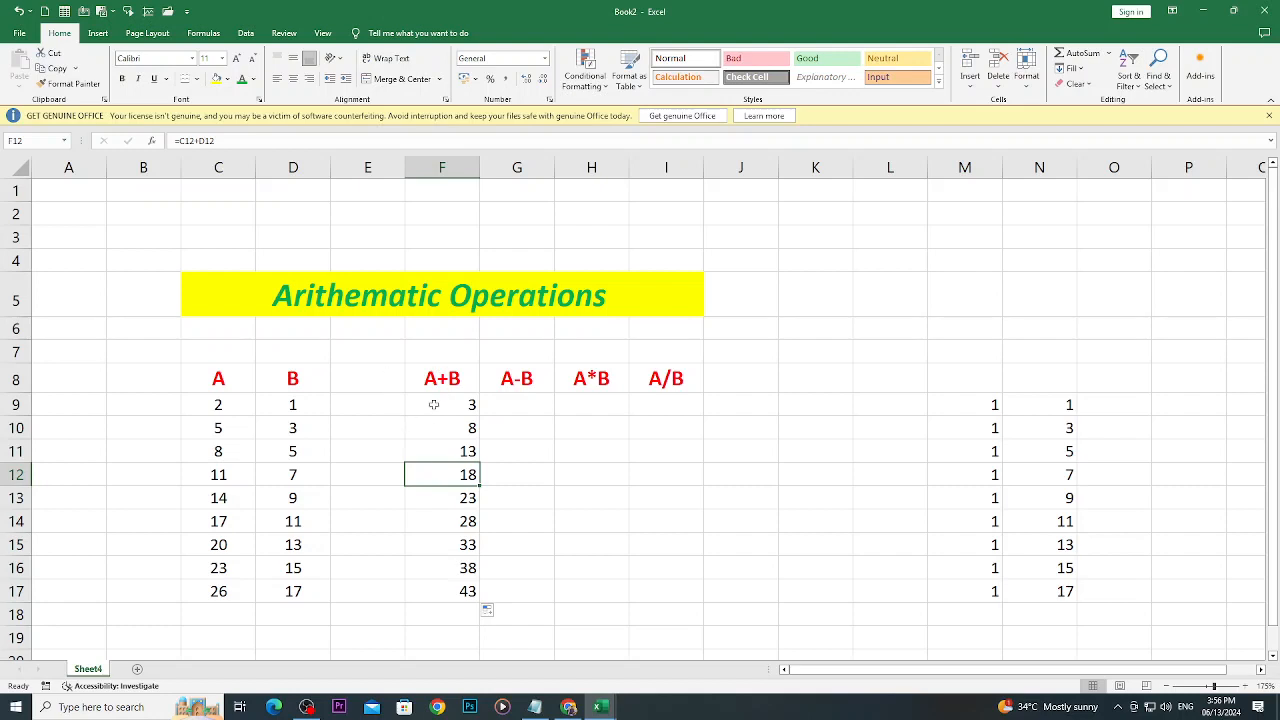
# - Center the A+B results in F9:F17 and check the row 17 sum against its A and B values
pyautogui.moveTo(429, 403); pyautogui.dragTo(450, 592)
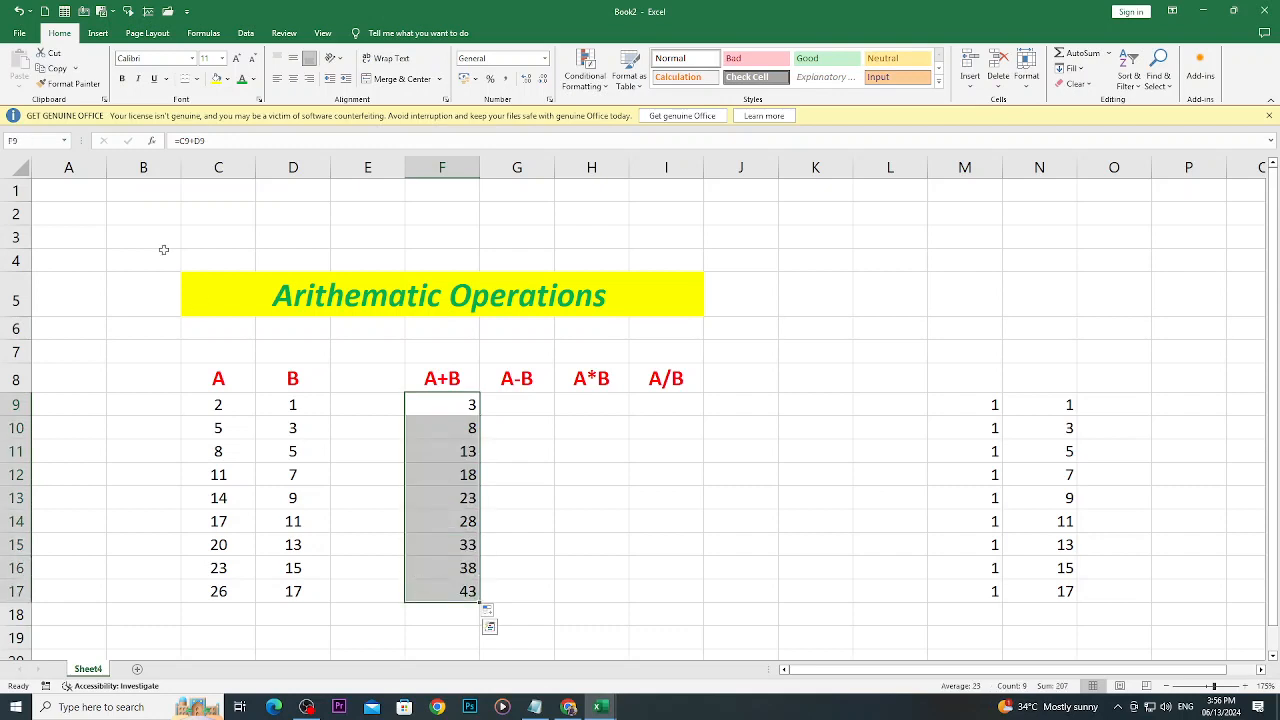
pyautogui.click(292, 80)
pyautogui.click(635, 465)
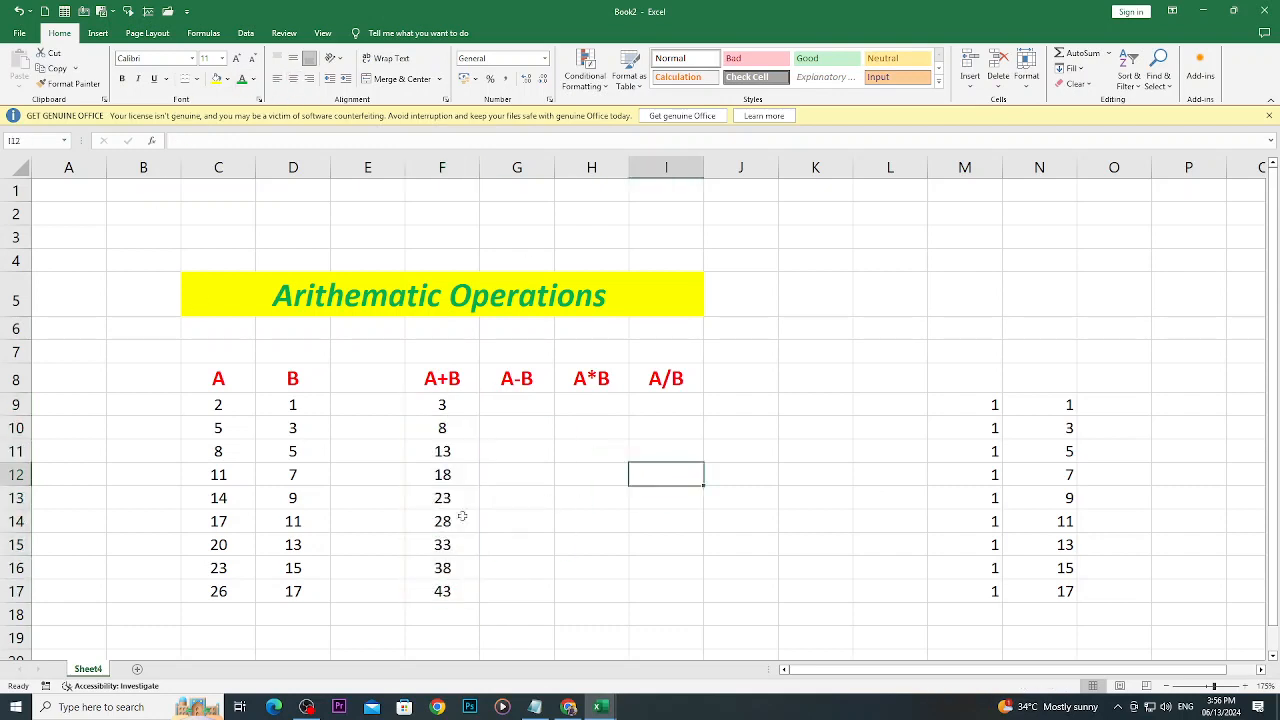
pyautogui.click(237, 591)
pyautogui.click(270, 596)
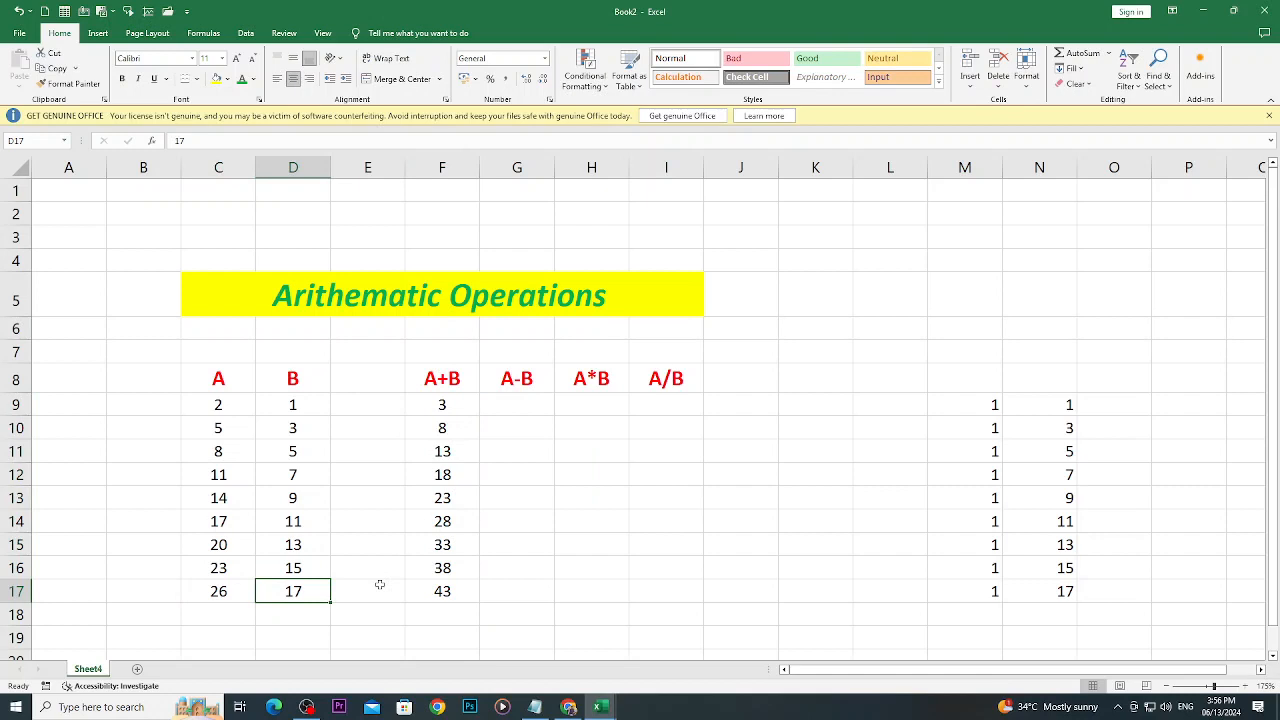
pyautogui.click(440, 588)
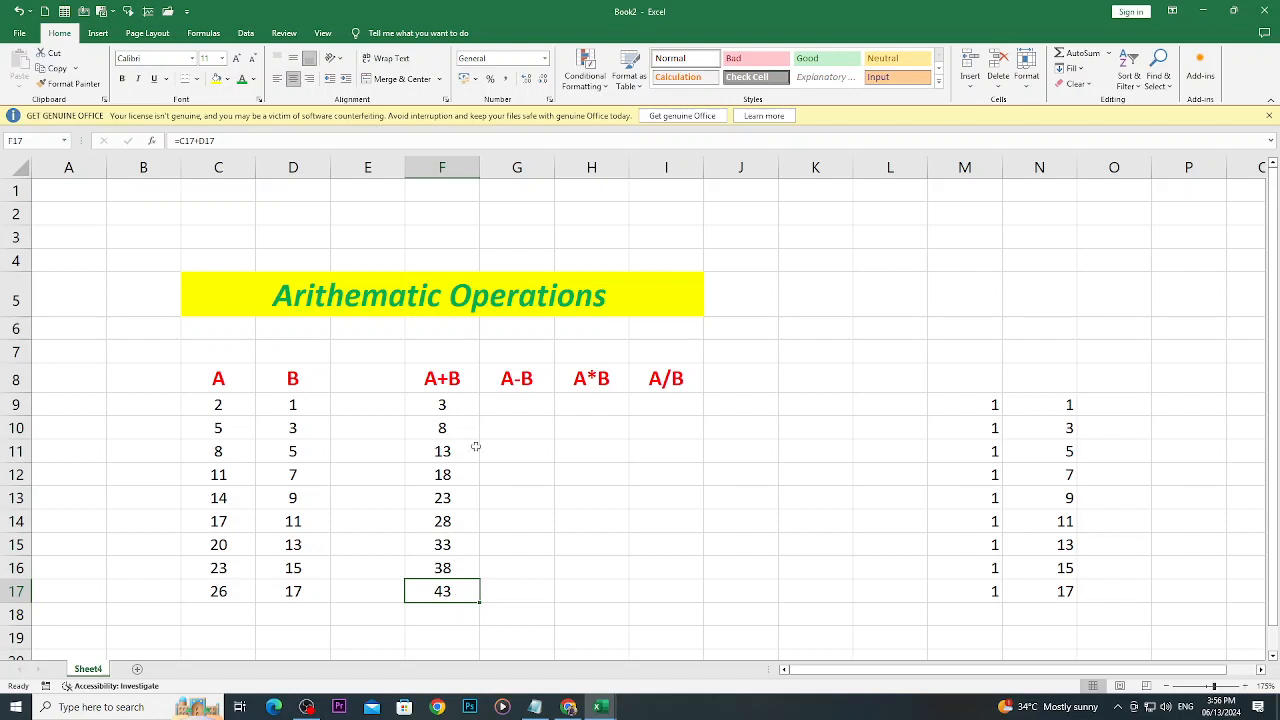
# - Enter the formula =C9-D9 in cell G9 and fill it down through G17
pyautogui.click(527, 402)
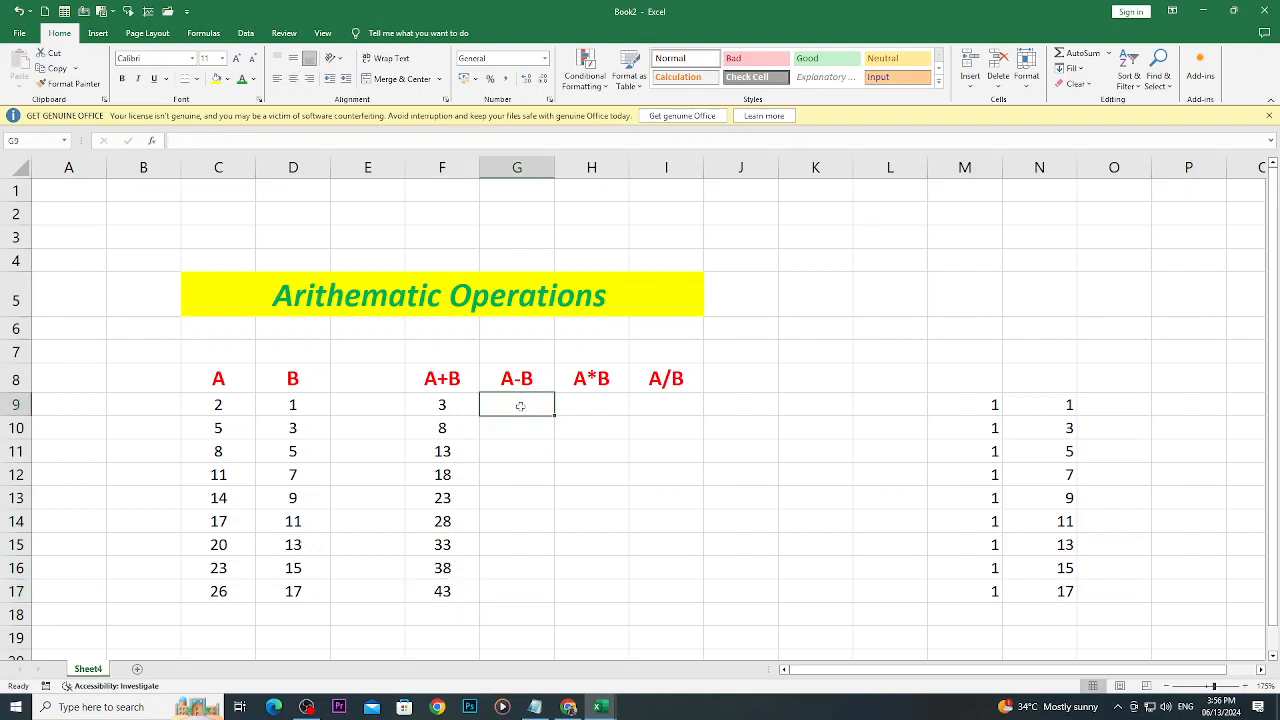
pyautogui.write('=')
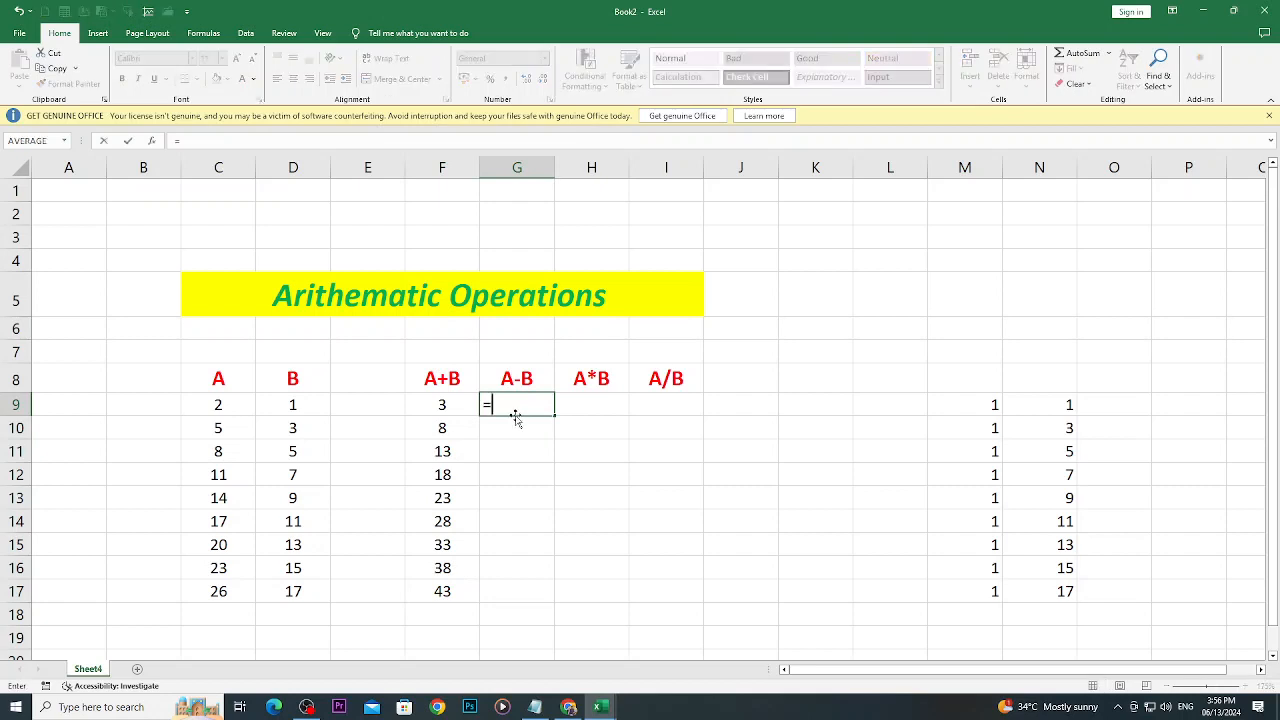
pyautogui.click(217, 405)
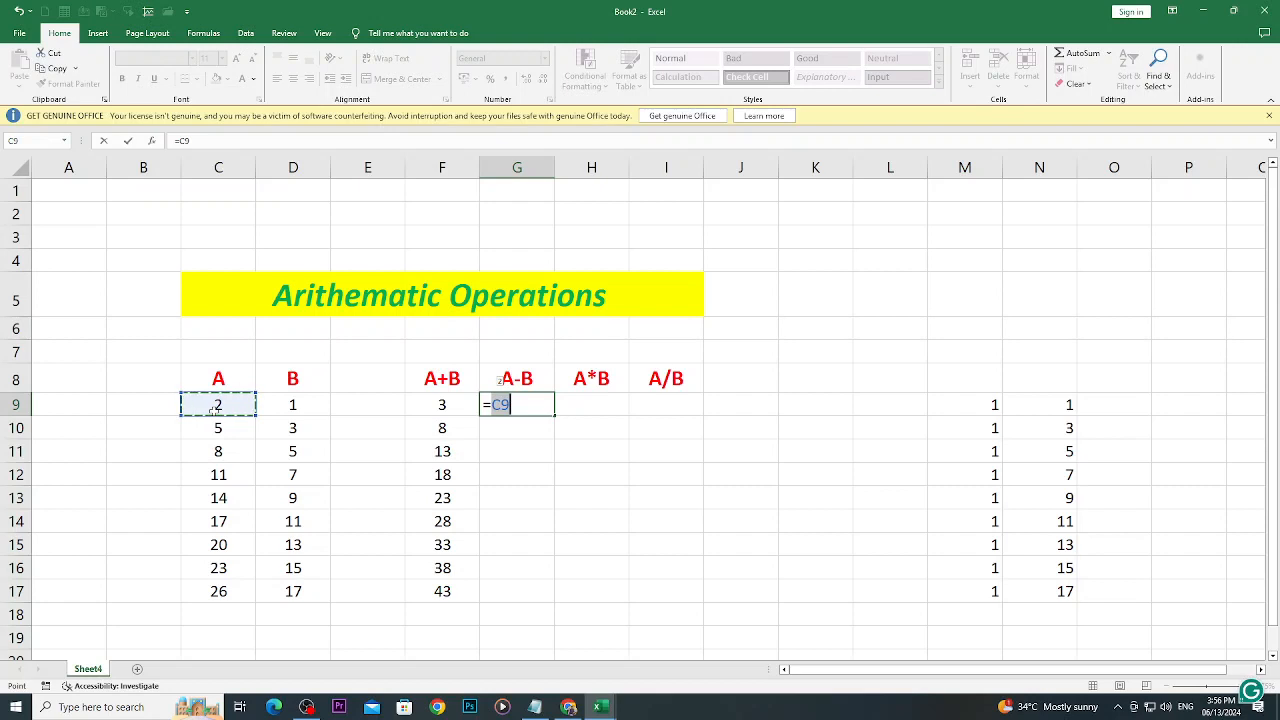
pyautogui.write('-')
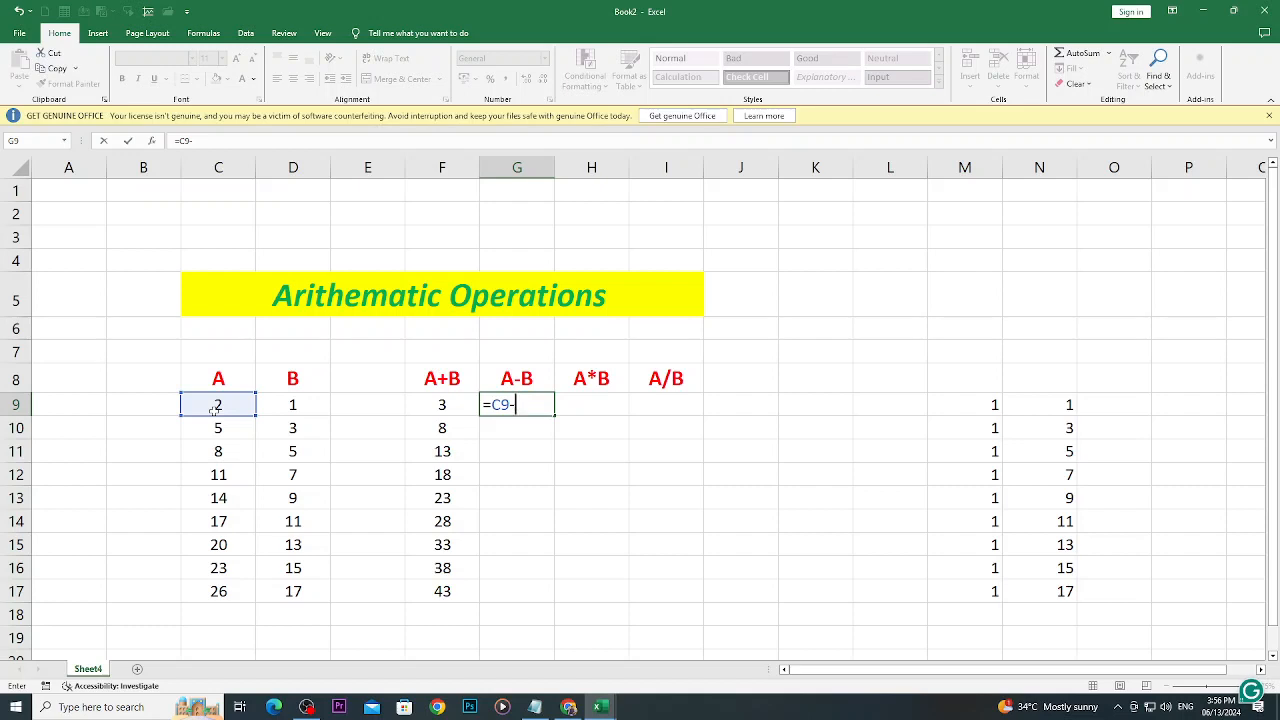
pyautogui.click(322, 404)
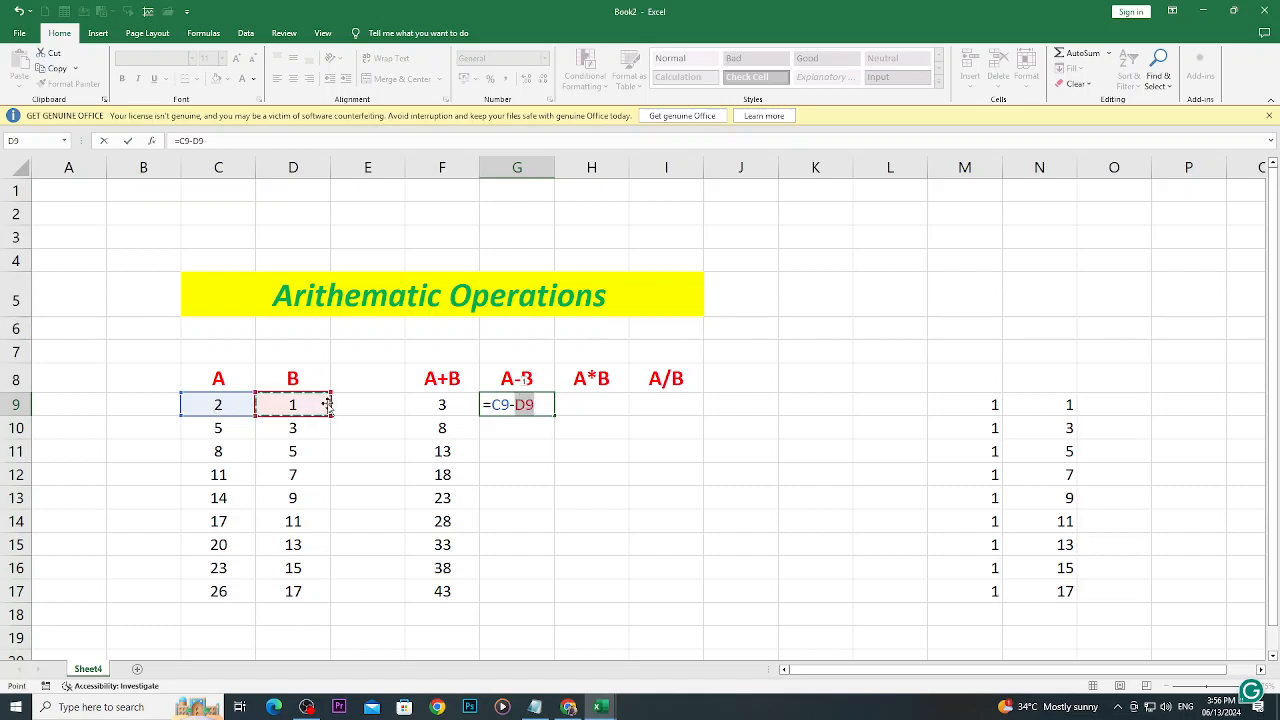
pyautogui.press('Return')
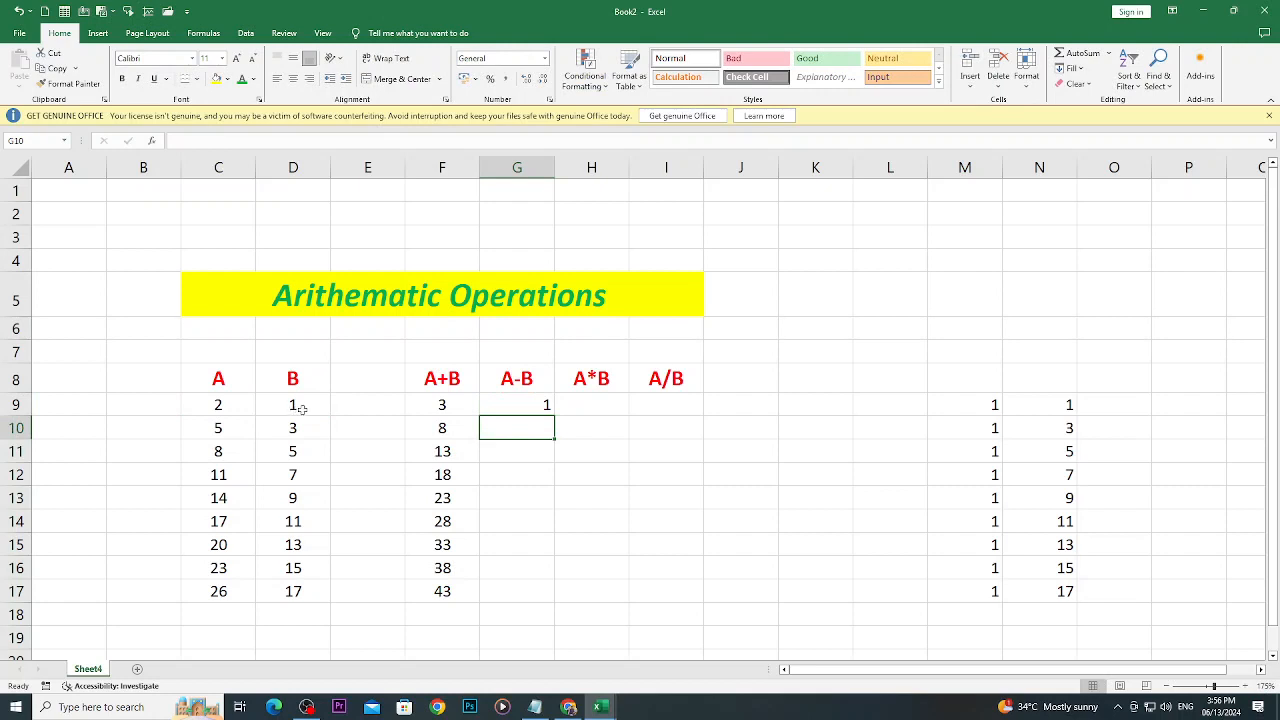
pyautogui.click(508, 410)
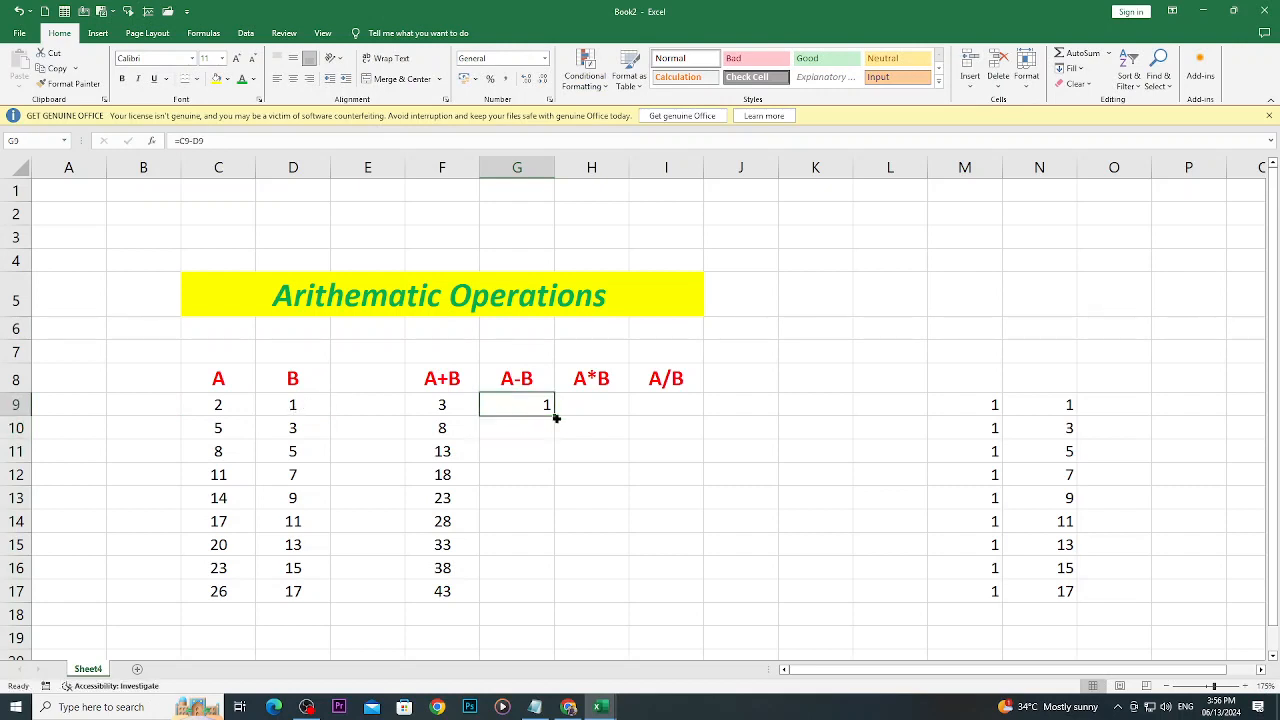
pyautogui.moveTo(555, 414); pyautogui.dragTo(545, 596)
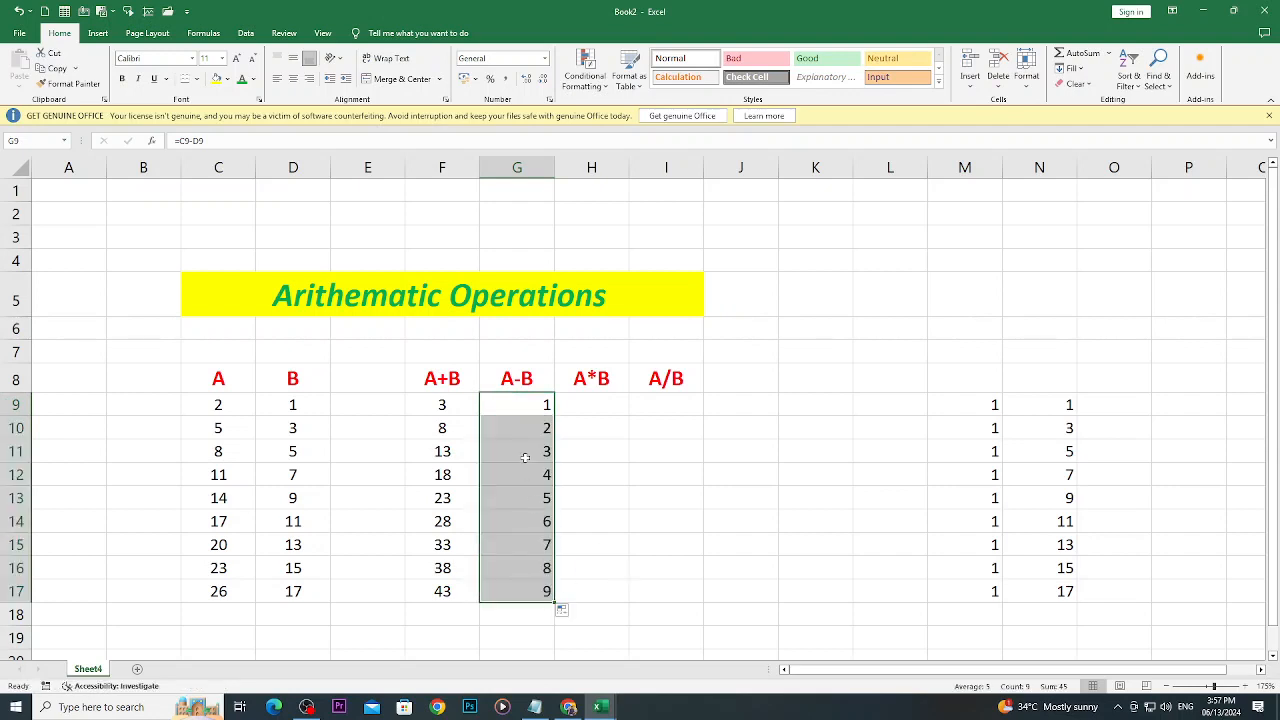
# - Check the A-B results in rows 10, 11, 12 and 16 against their A and B values
pyautogui.click(509, 426)
pyautogui.click(239, 435)
pyautogui.click(322, 431)
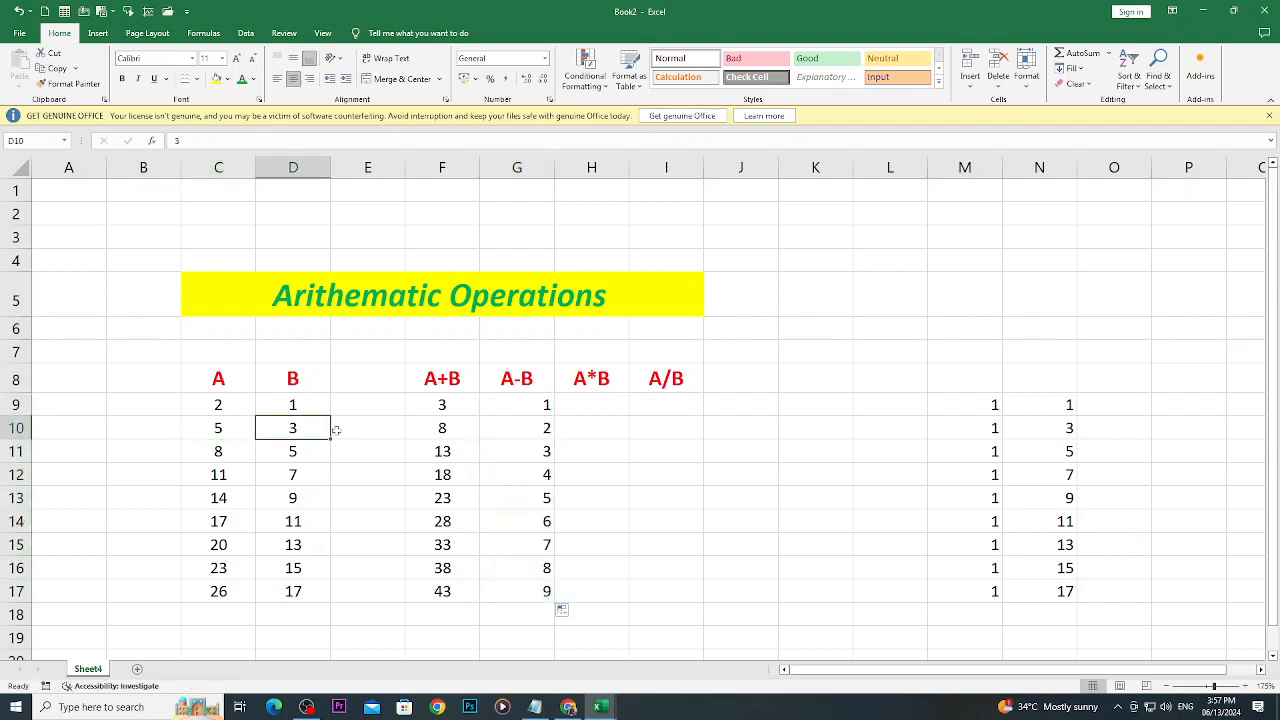
pyautogui.click(511, 431)
pyautogui.click(200, 455)
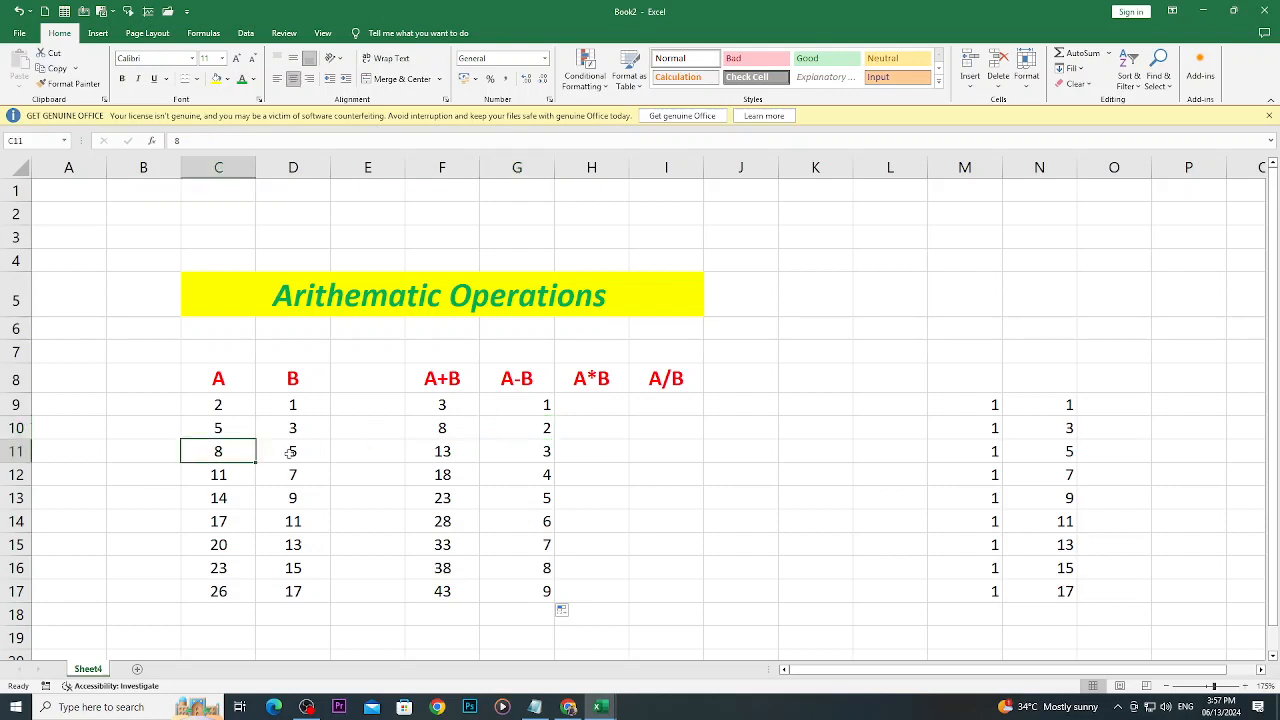
pyautogui.click(290, 452)
pyautogui.click(497, 453)
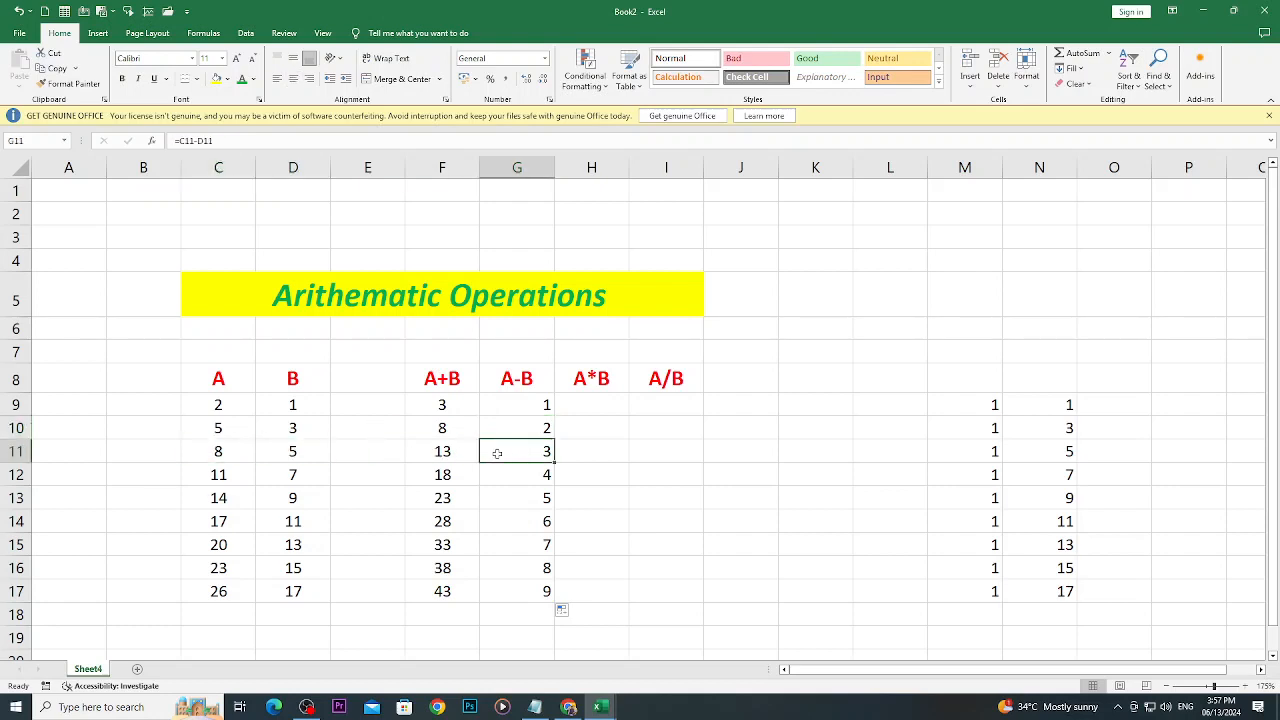
pyautogui.click(240, 482)
pyautogui.click(296, 472)
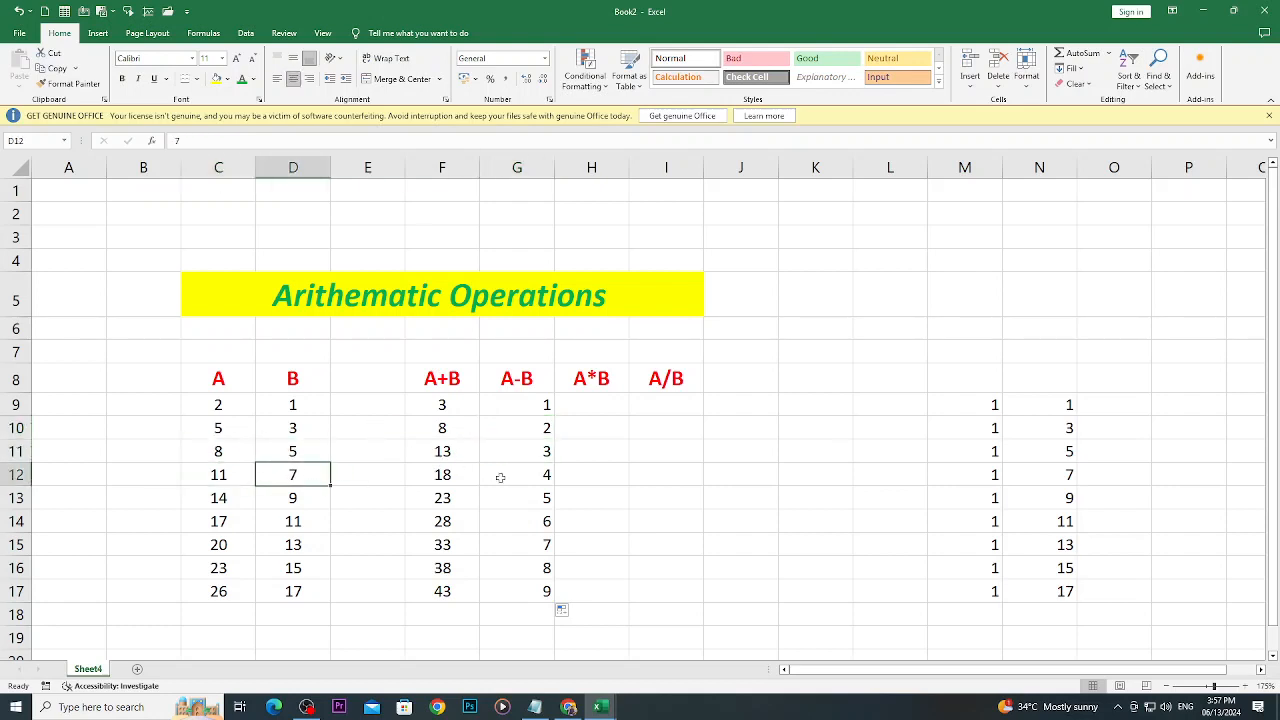
pyautogui.click(549, 478)
pyautogui.click(591, 520)
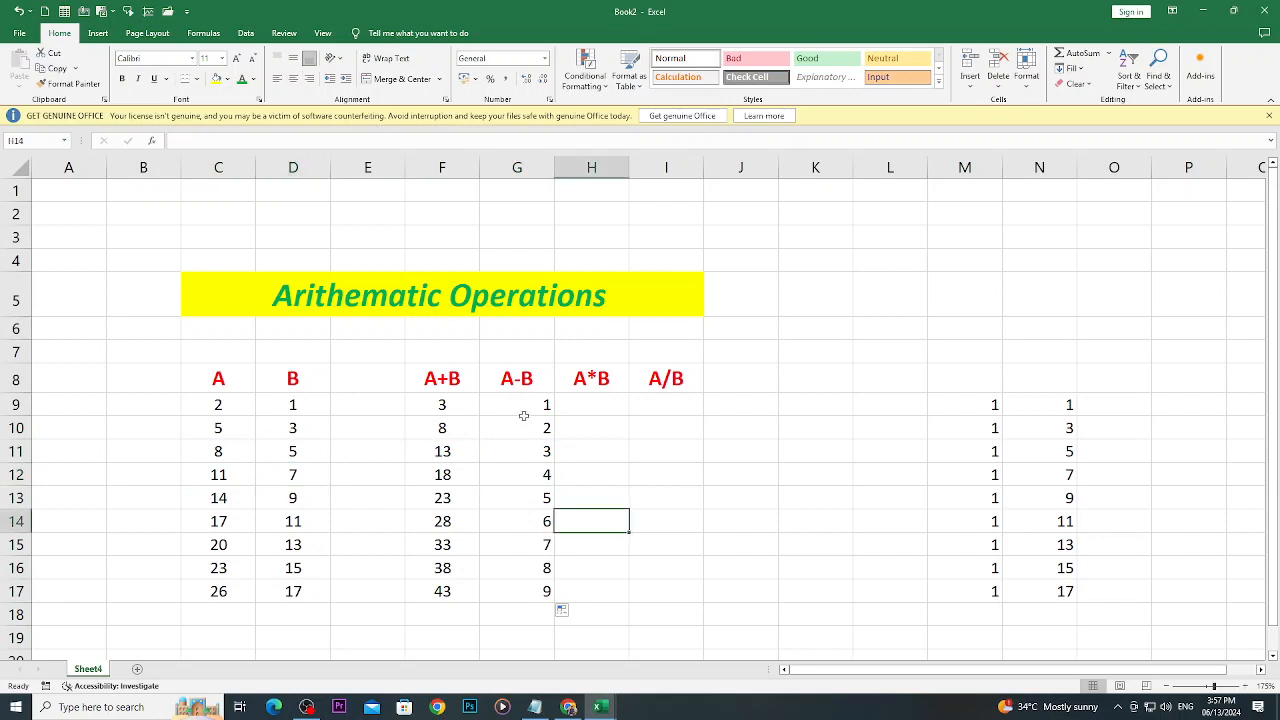
pyautogui.moveTo(522, 410); pyautogui.dragTo(523, 565)
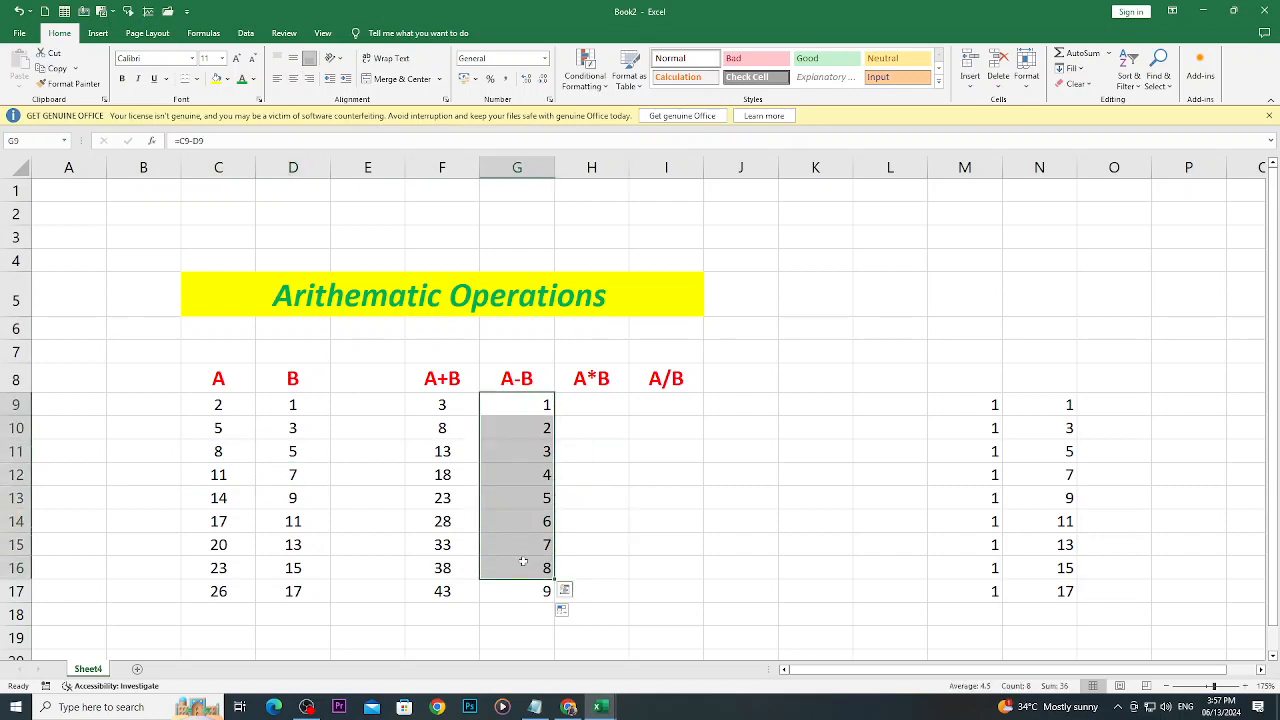
pyautogui.click(218, 567)
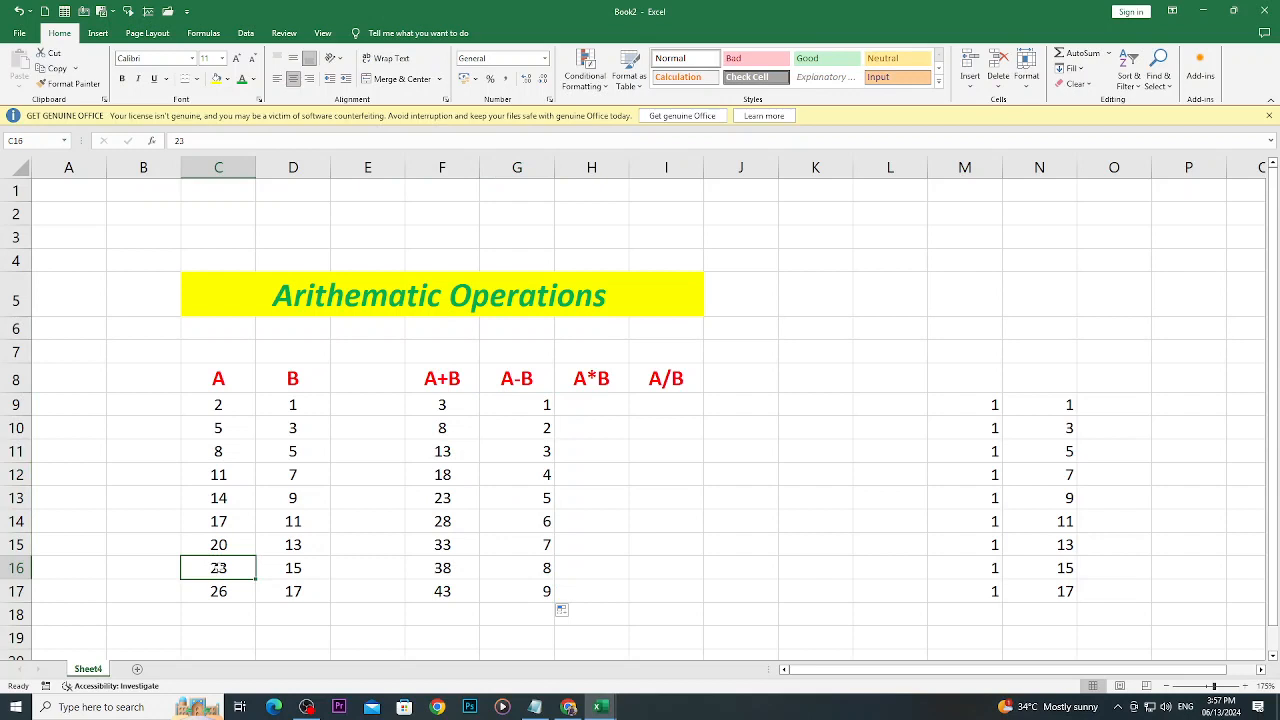
pyautogui.click(313, 565)
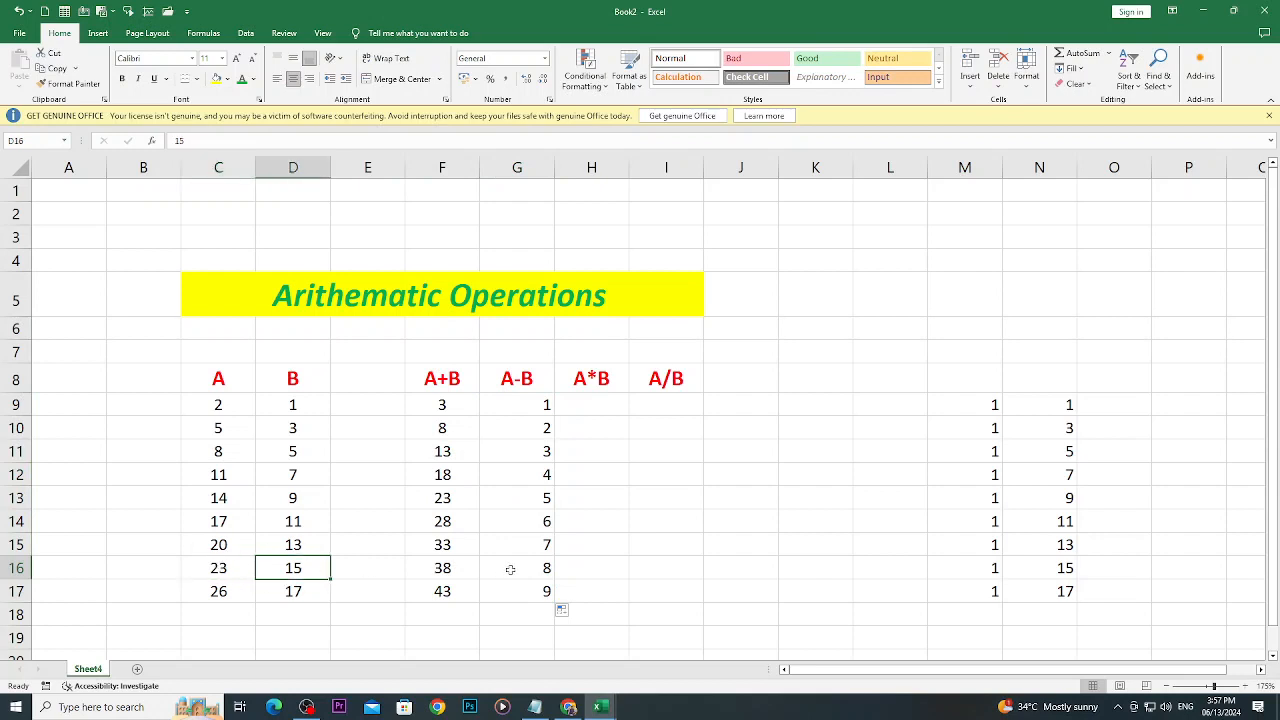
# - Enter the formula =C9*D9 in cell H9 and fill it down through H17
pyautogui.click(591, 410)
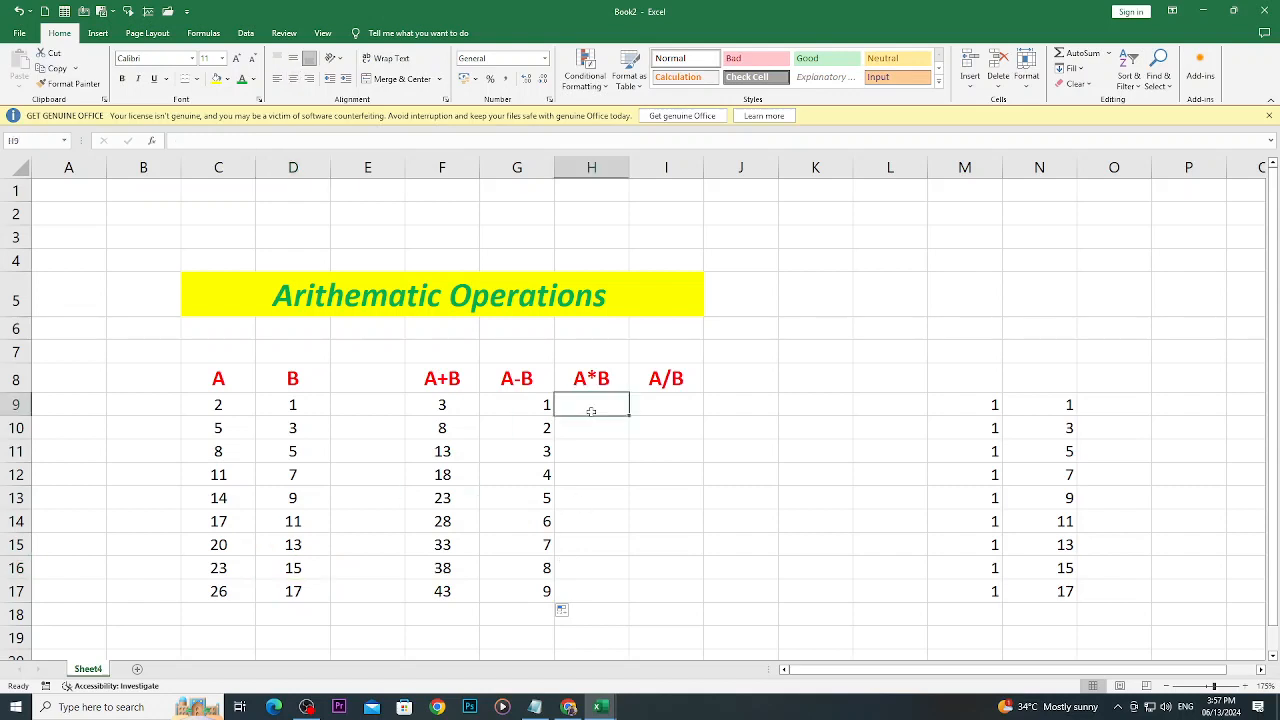
pyautogui.write('=')
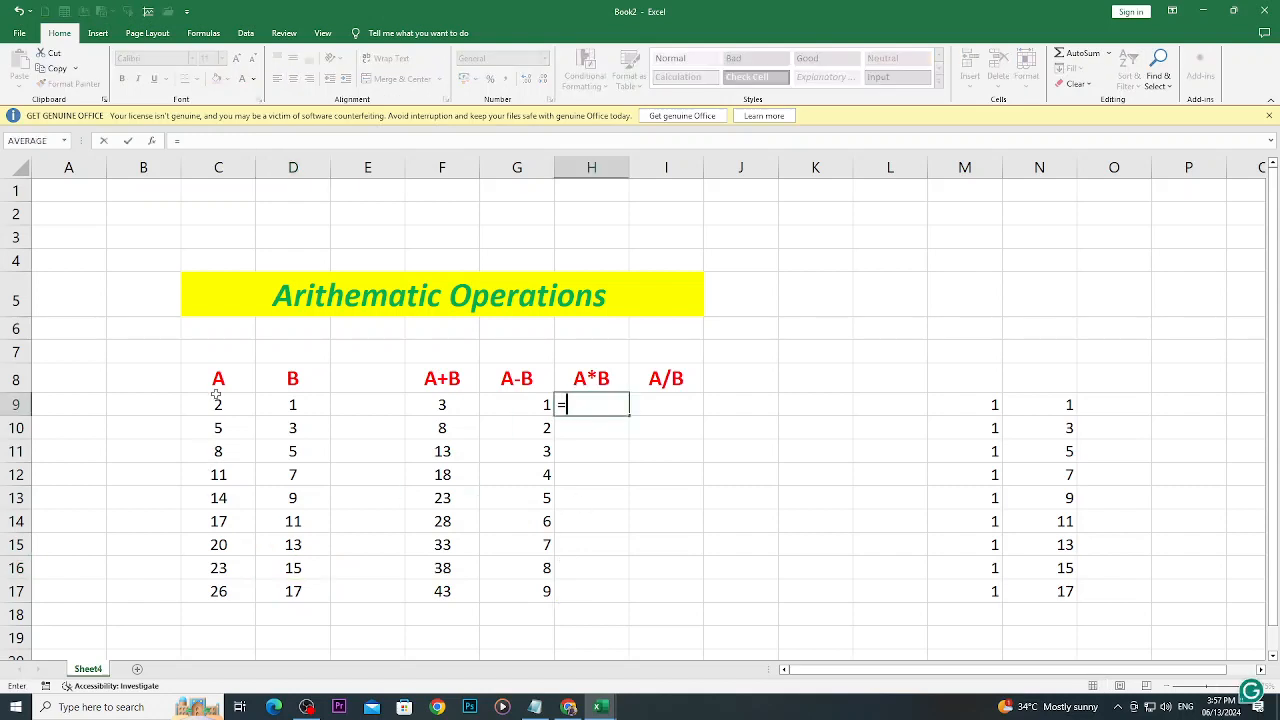
pyautogui.click(217, 402)
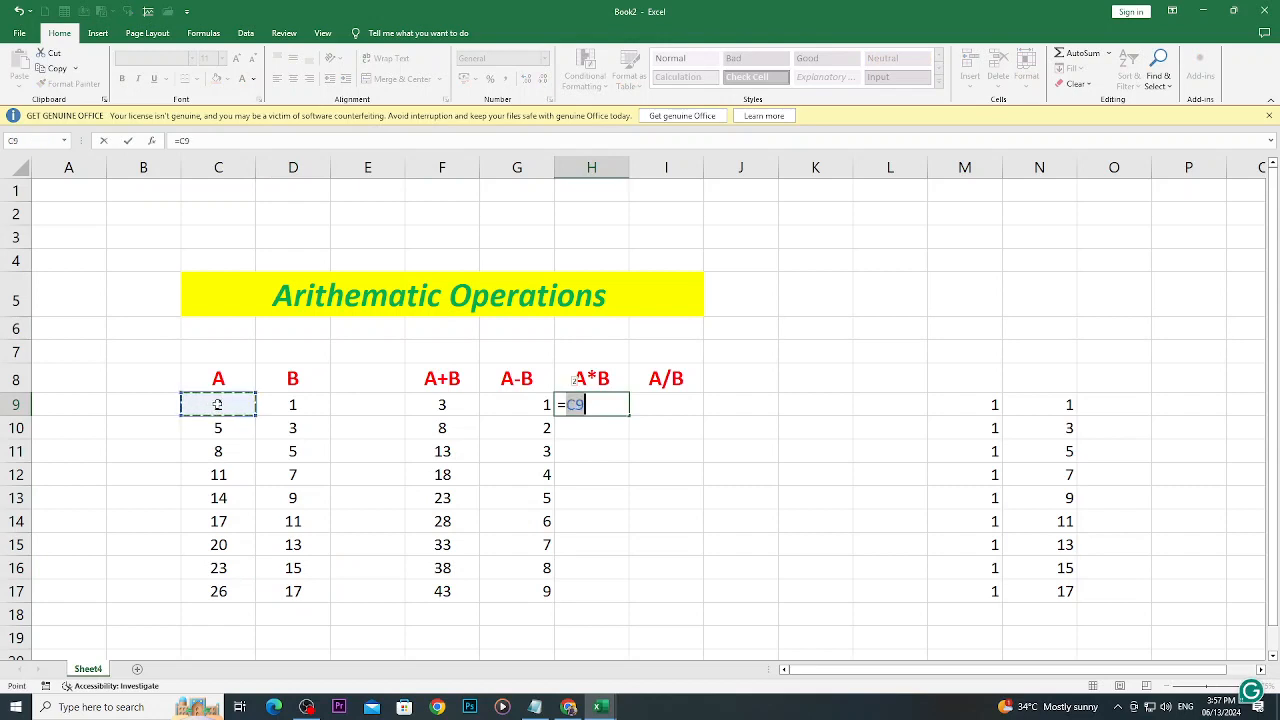
pyautogui.write('*')
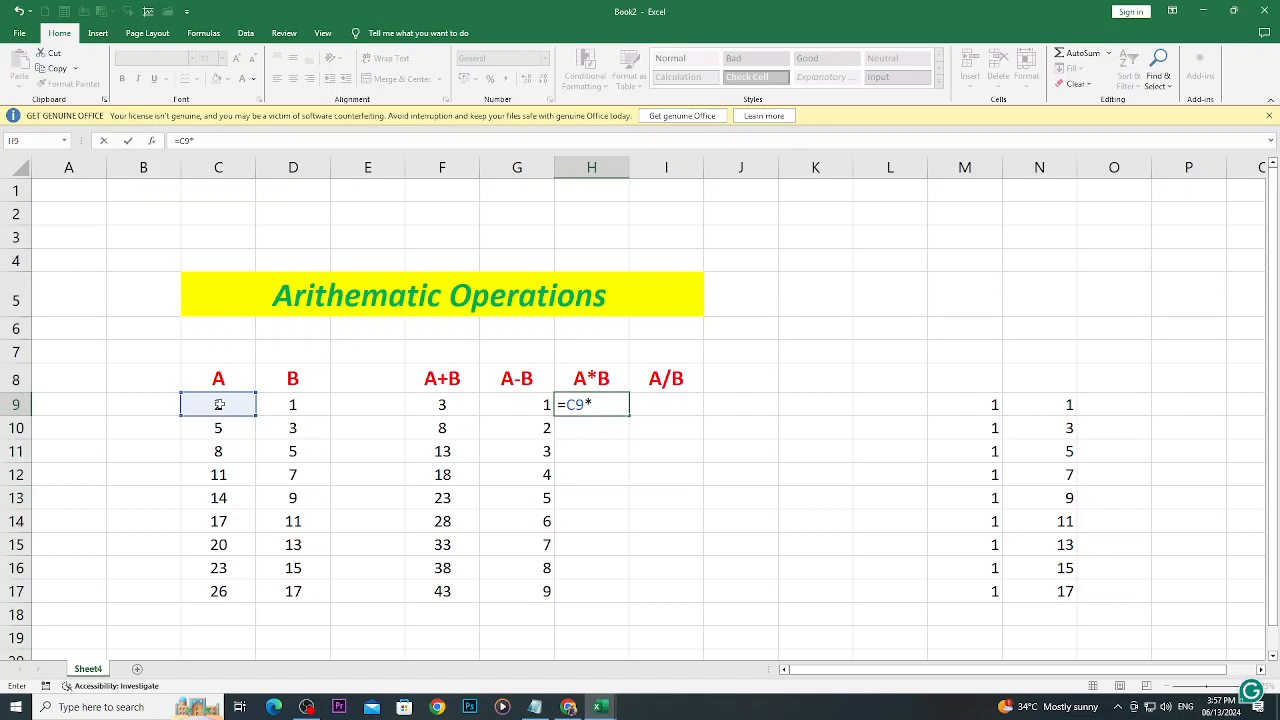
pyautogui.click(292, 404)
pyautogui.press('Return')
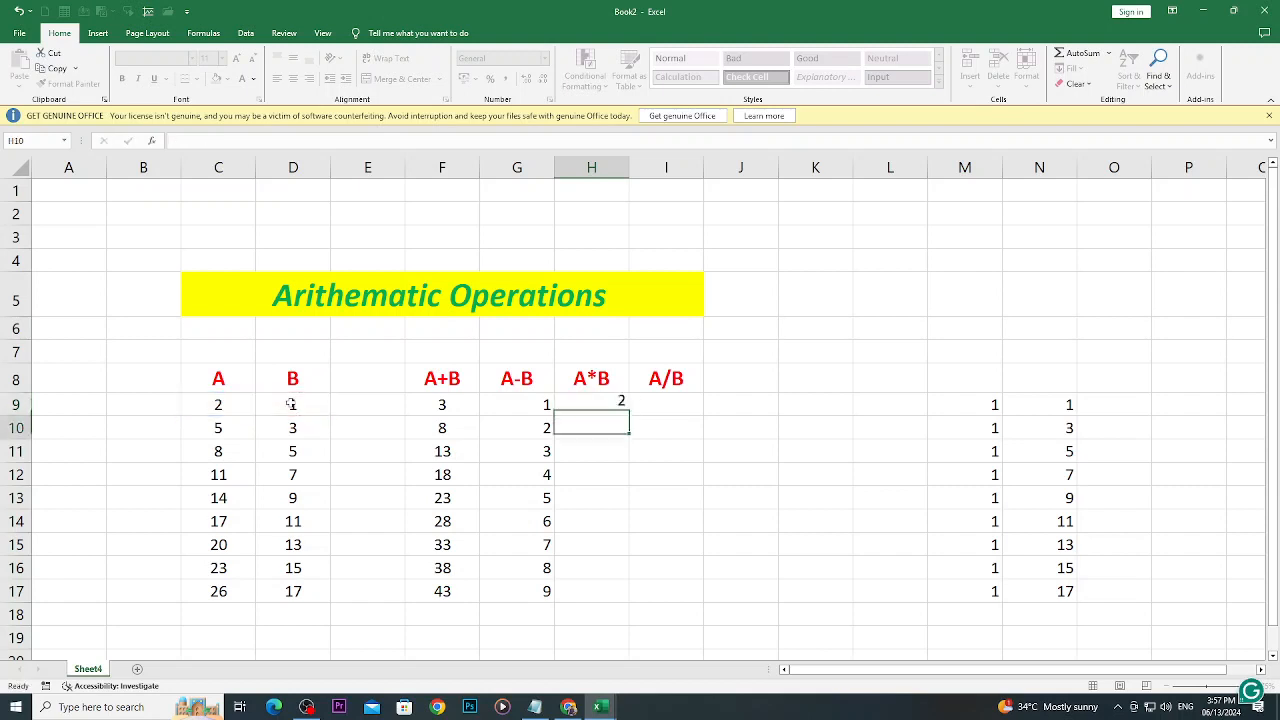
pyautogui.click(225, 410)
pyautogui.click(292, 409)
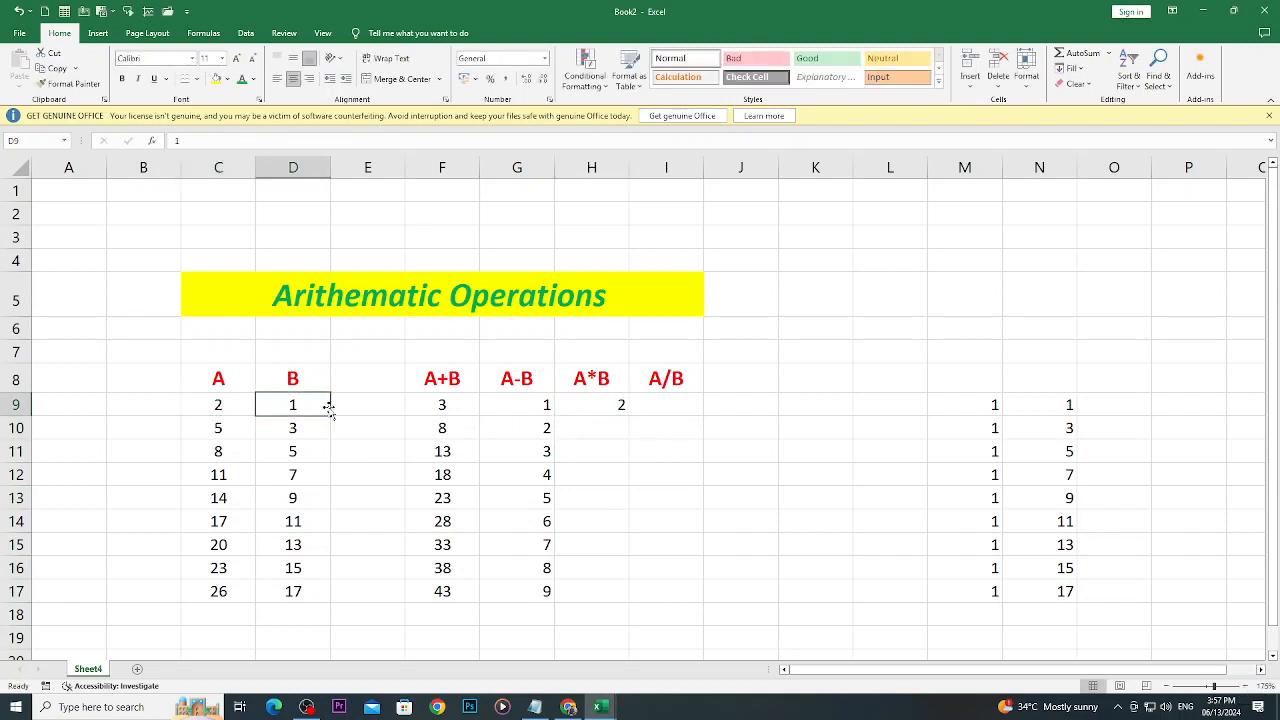
pyautogui.click(588, 410)
pyautogui.moveTo(628, 416); pyautogui.dragTo(632, 600)
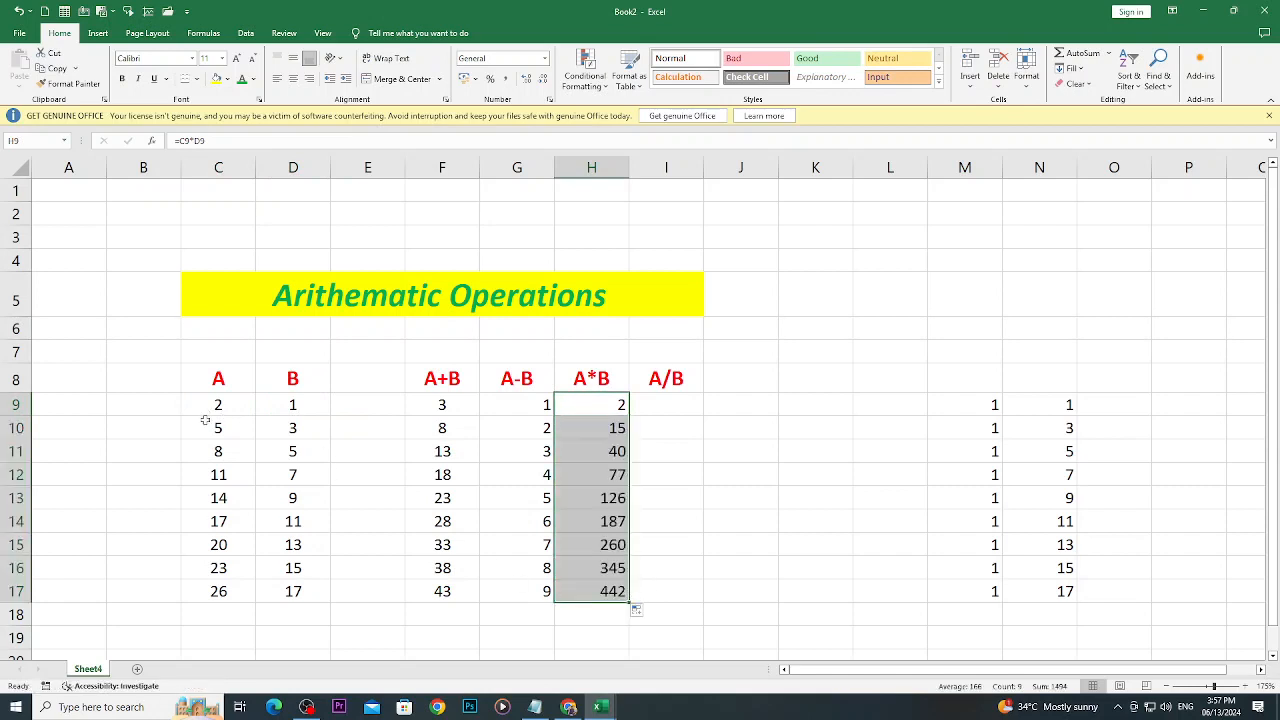
# - Check the A*B result in row 10 against its A and B values
pyautogui.click(215, 425)
pyautogui.click(269, 432)
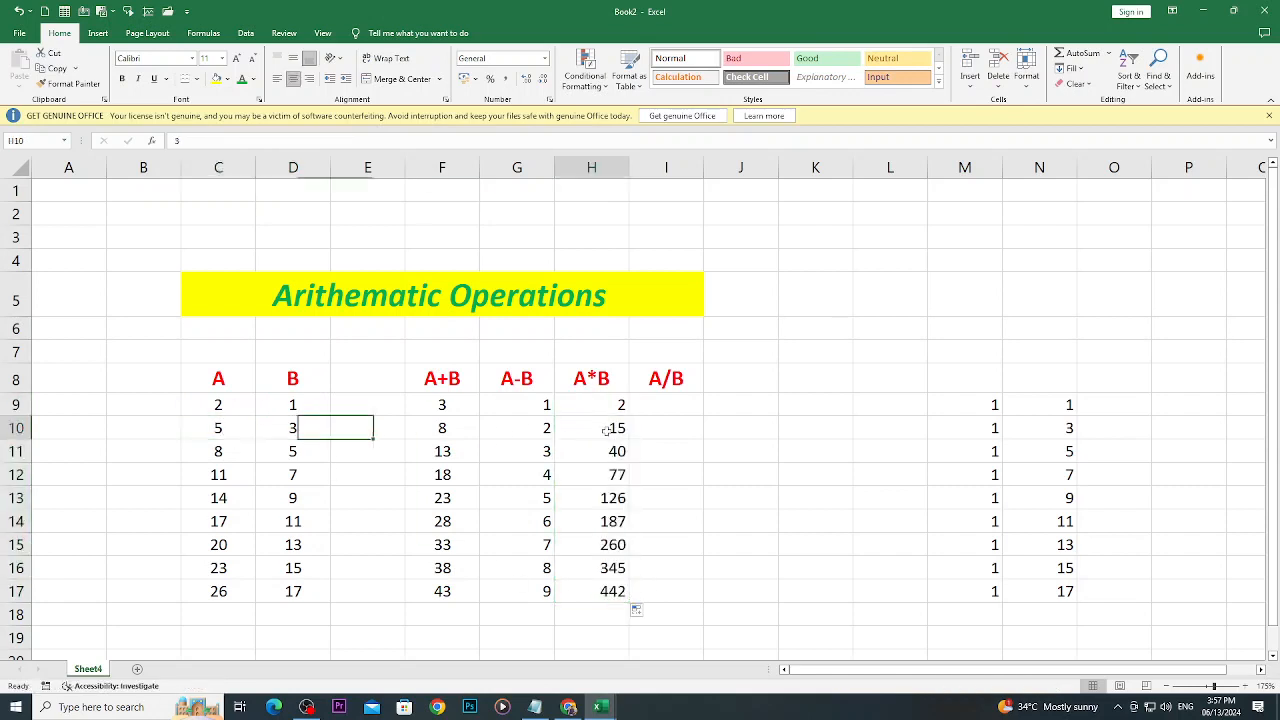
pyautogui.click(605, 430)
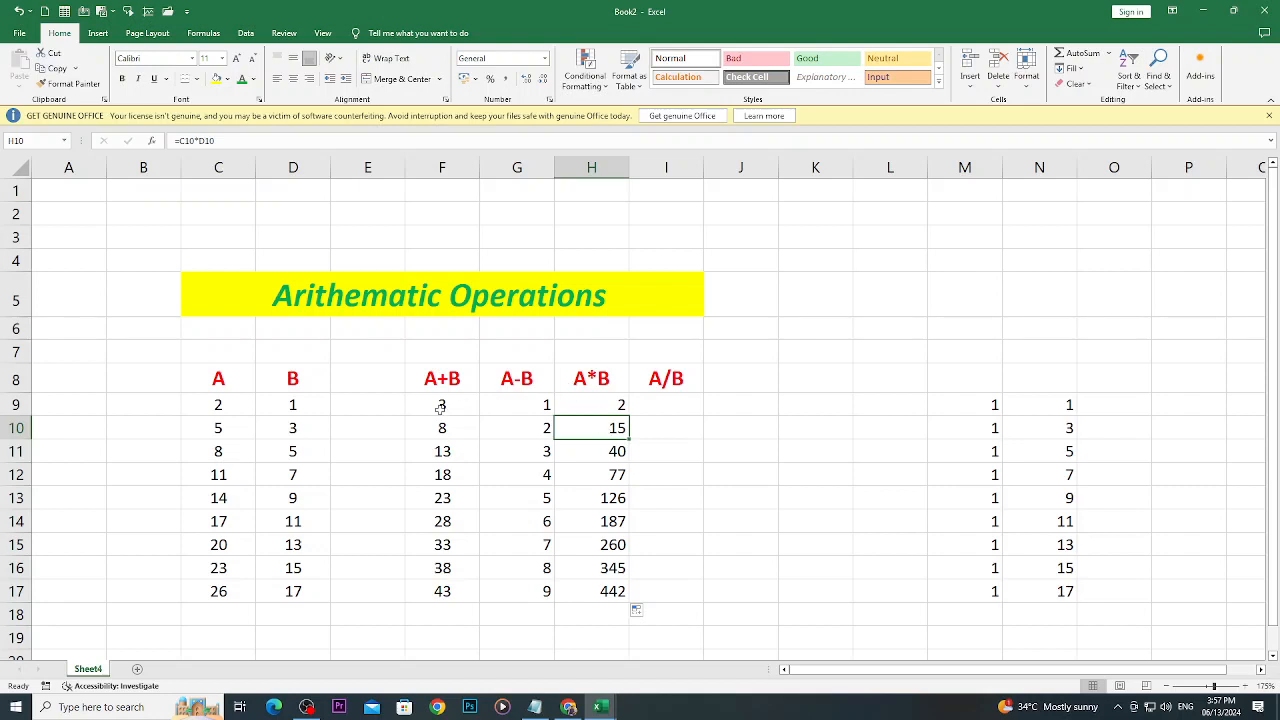
# - Center the A+B, A-B and A*B results in the range F9:H18
pyautogui.moveTo(440, 405); pyautogui.dragTo(615, 615)
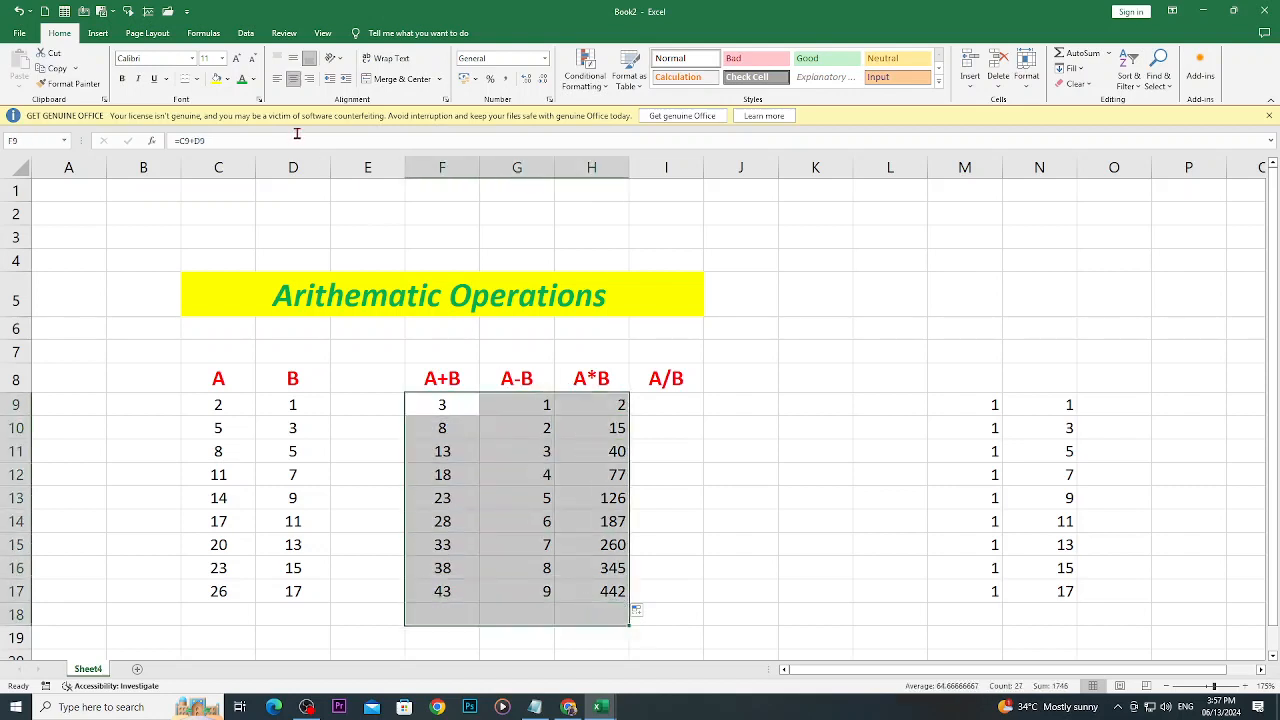
pyautogui.click(293, 79)
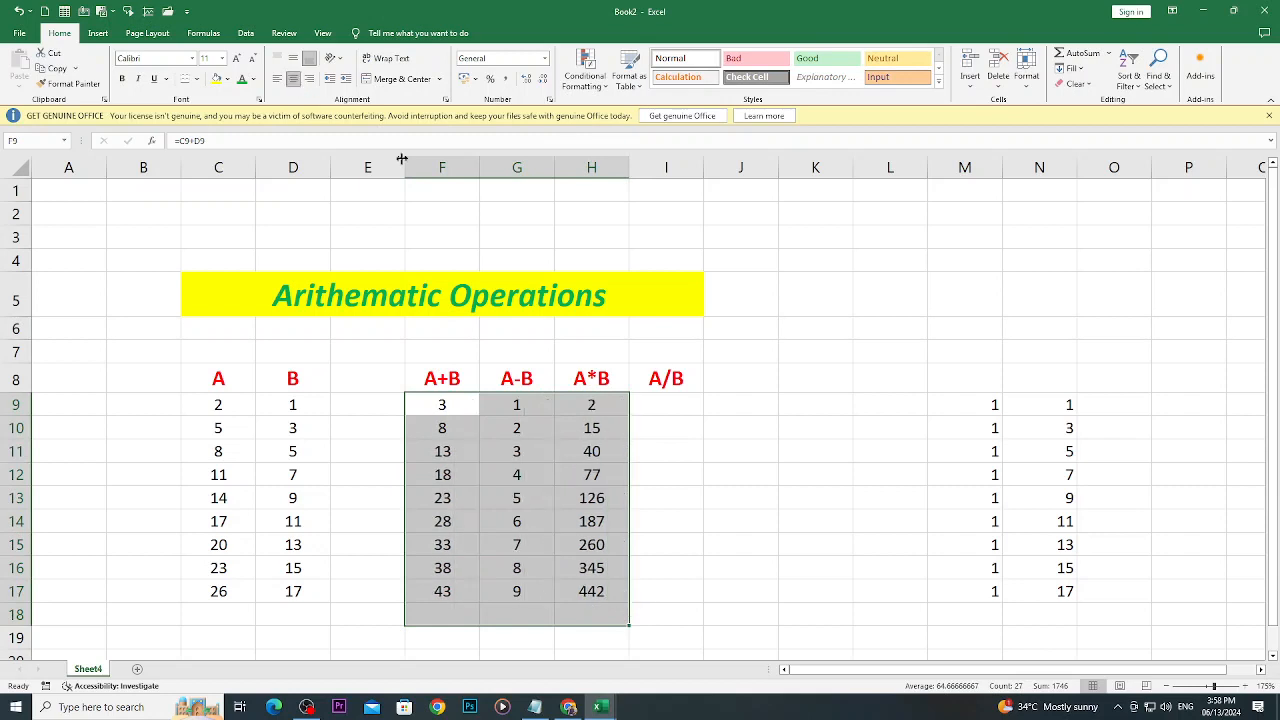
pyautogui.click(766, 594)
# - Enter the formula =C9/D9 in cell I9 and fill it down through I17
pyautogui.click(664, 406)
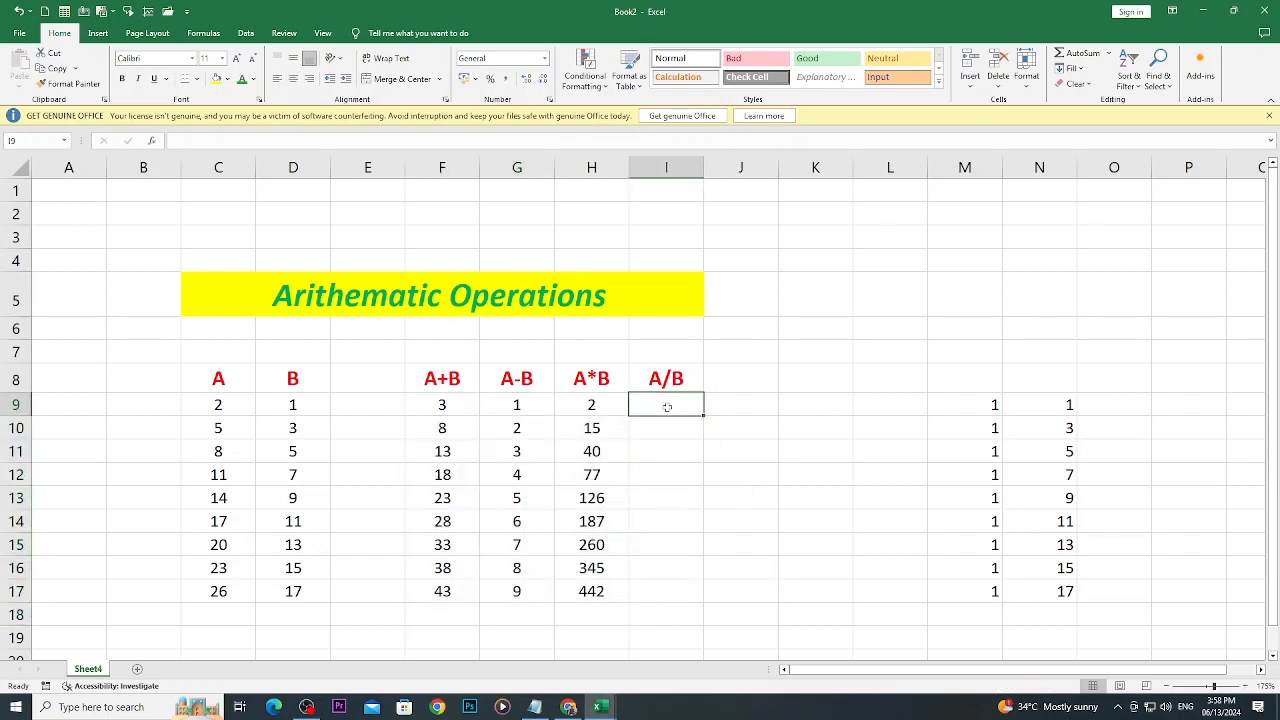
pyautogui.write('=')
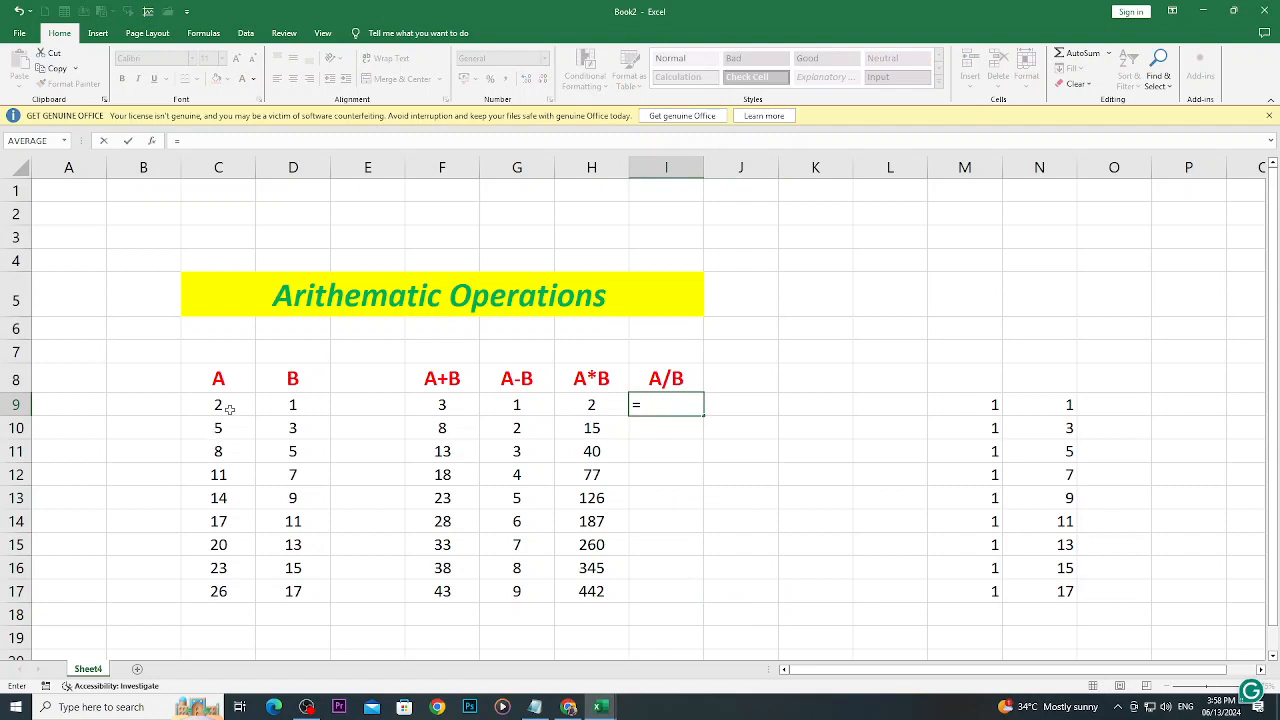
pyautogui.write('C9')
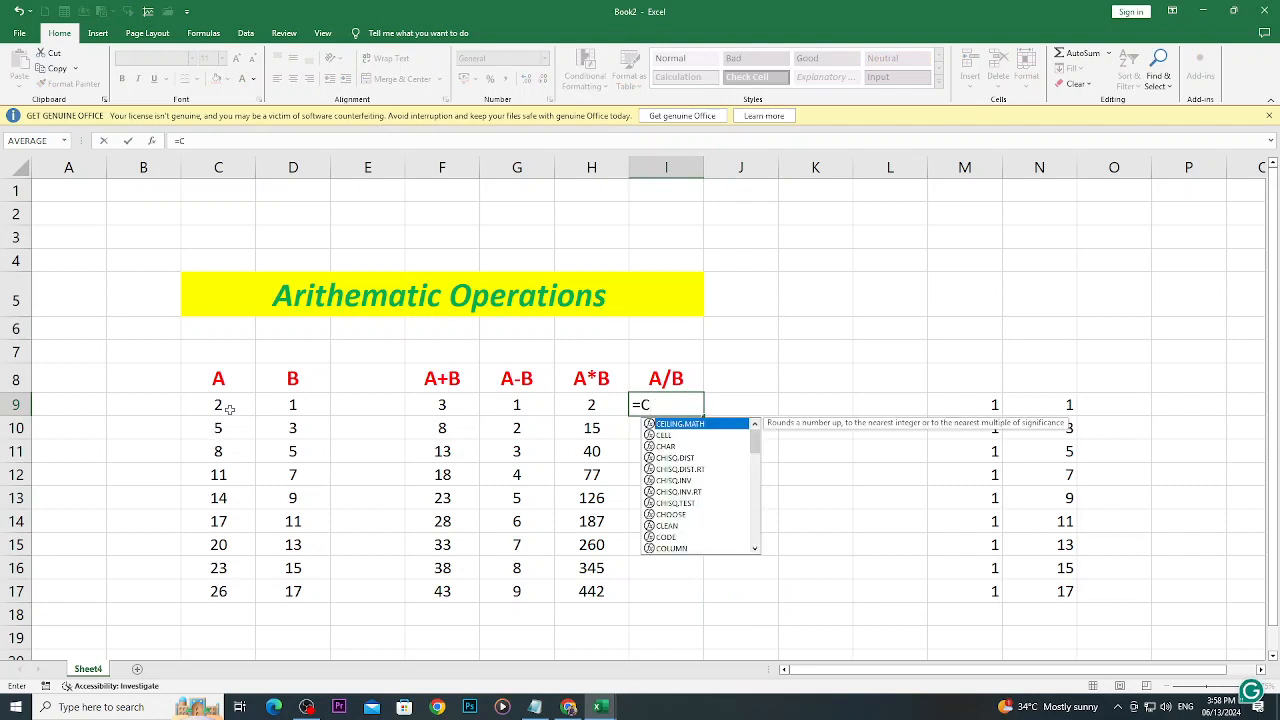
pyautogui.press('BackSpace')
pyautogui.press('BackSpace')
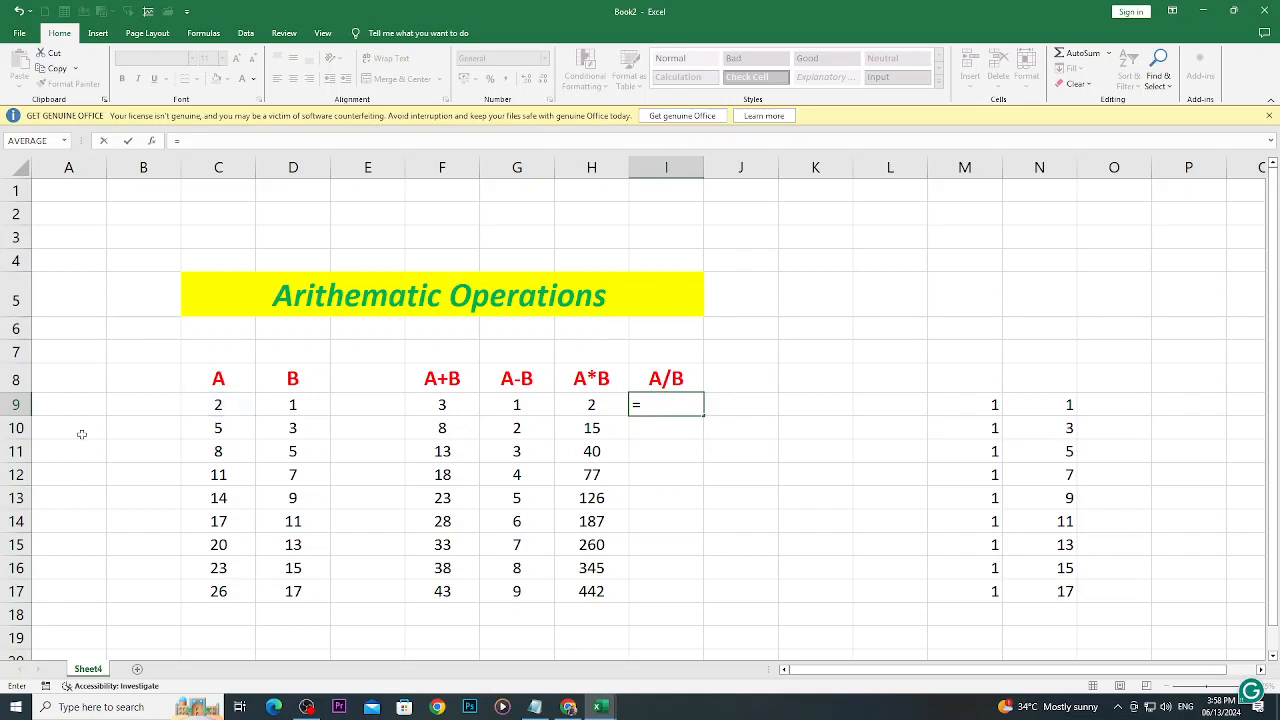
pyautogui.click(231, 404)
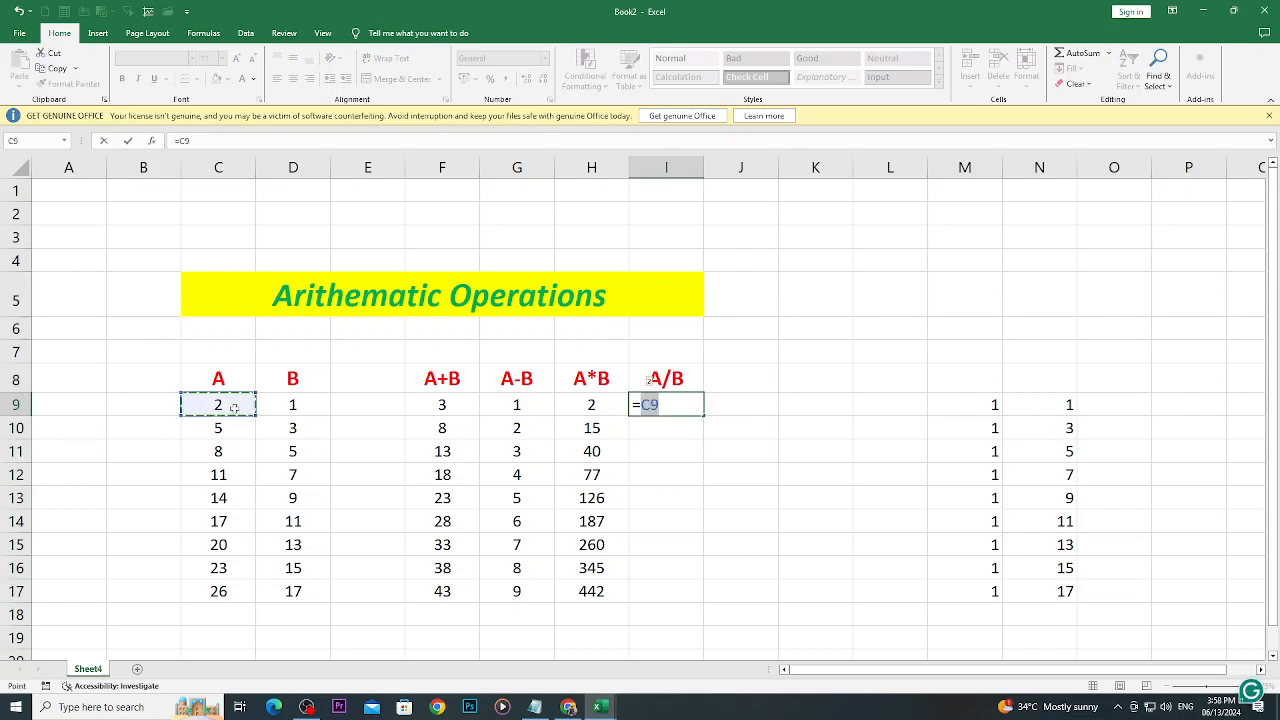
pyautogui.write('/')
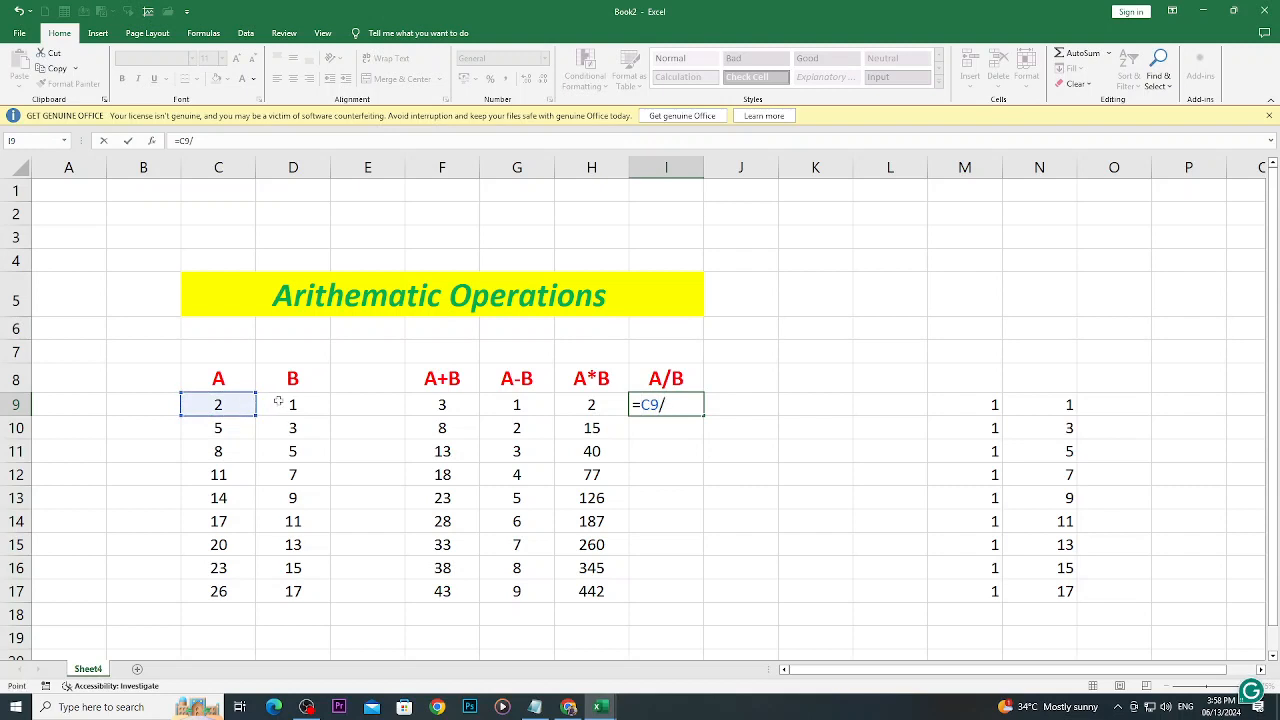
pyautogui.click(279, 401)
pyautogui.press('Return')
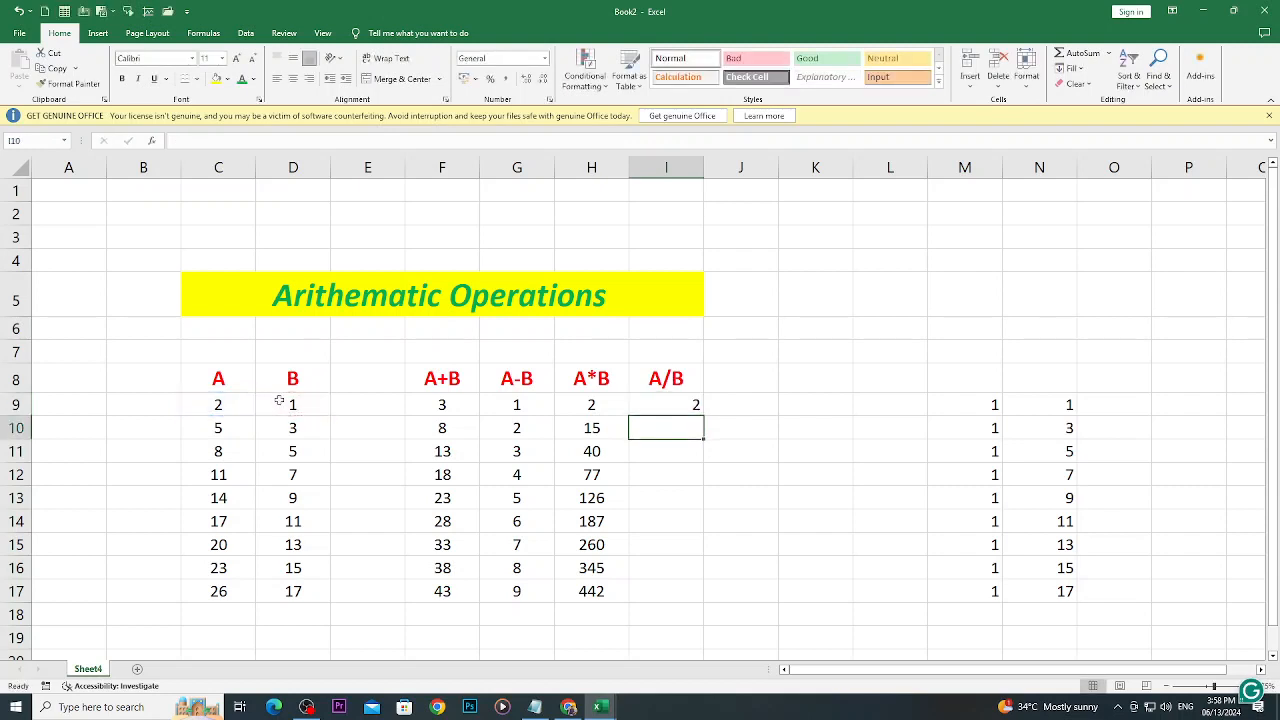
pyautogui.click(664, 404)
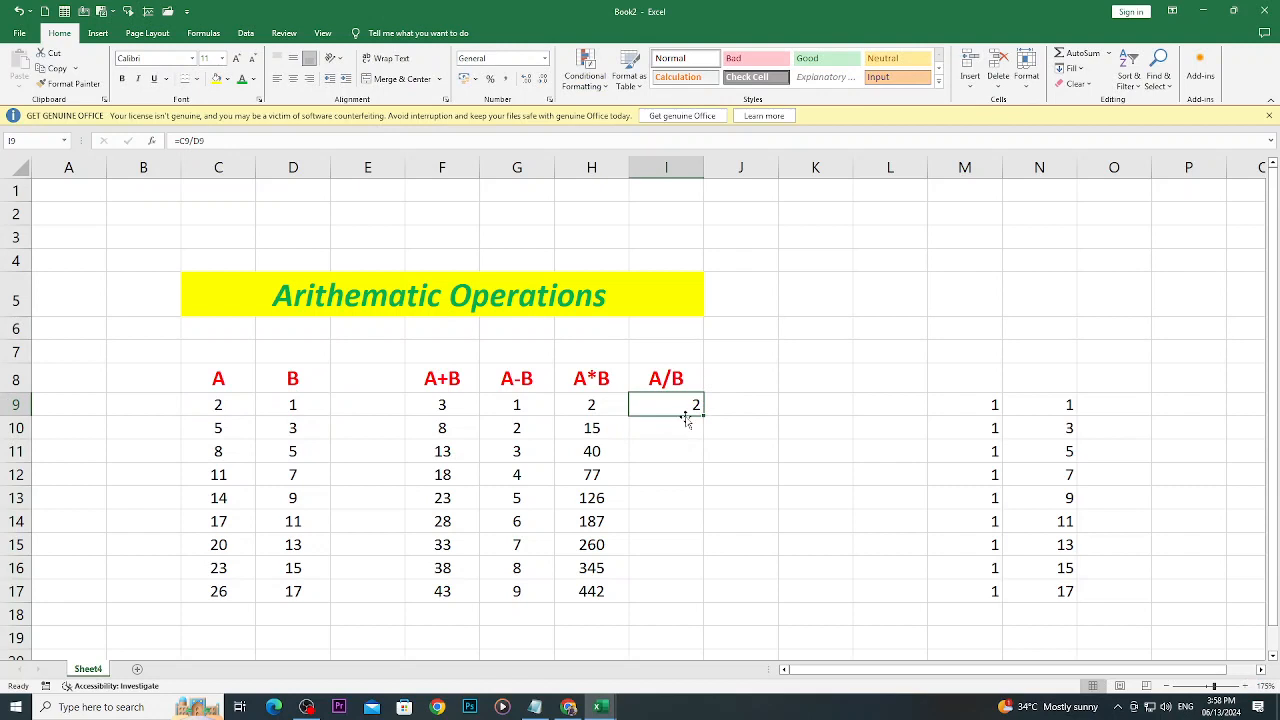
pyautogui.moveTo(700, 417); pyautogui.dragTo(692, 609)
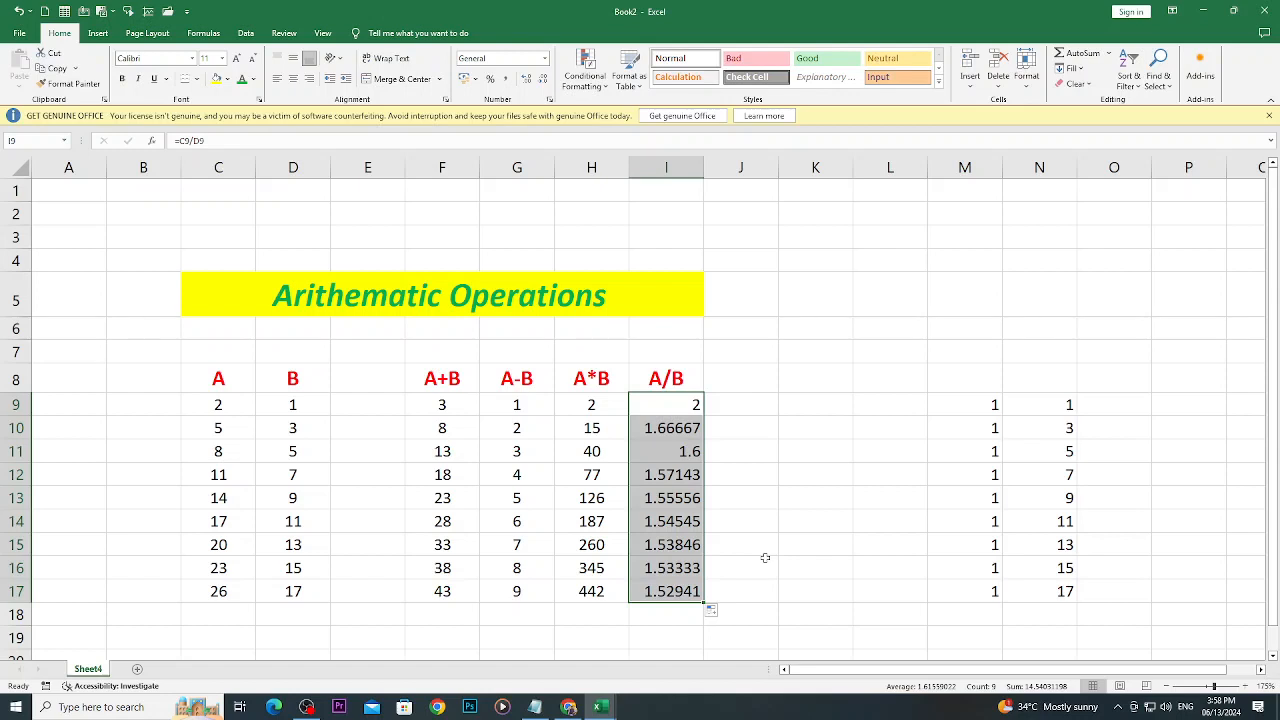
# - Reduce the A/B results in I9:I17 to two decimal places
pyautogui.click(543, 80)
pyautogui.click(543, 80)
pyautogui.click(543, 80)
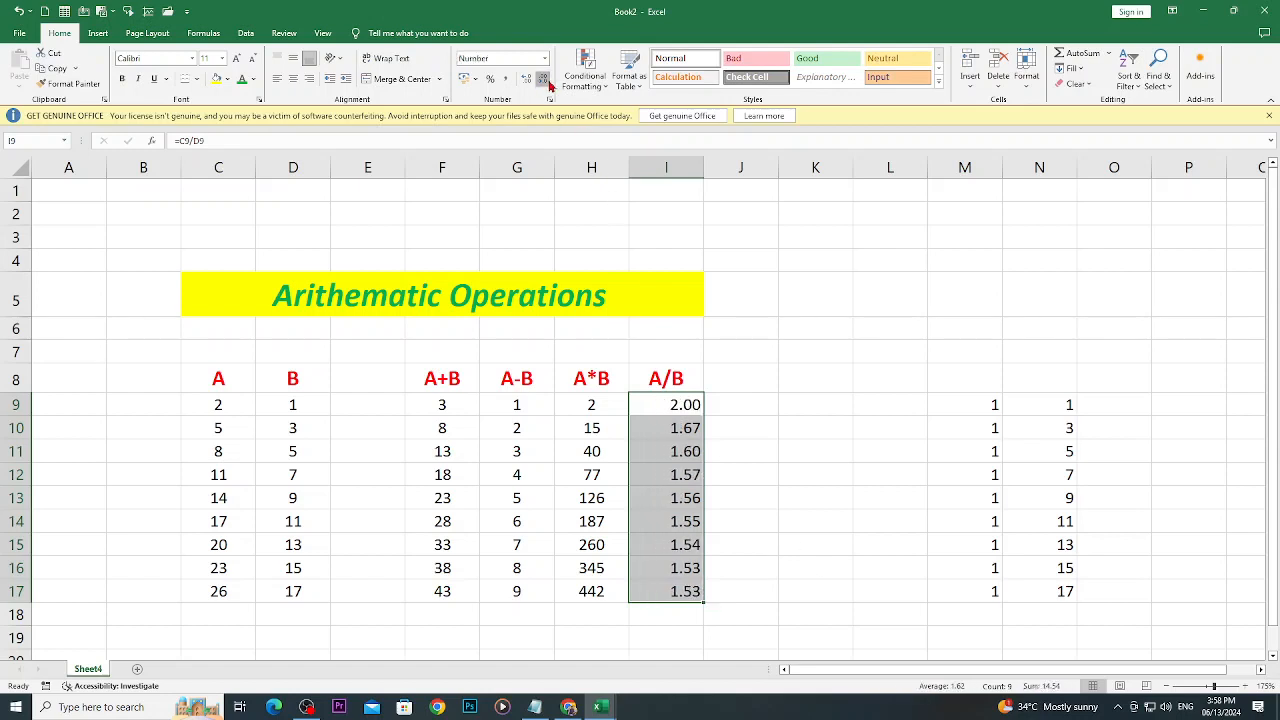
# - Reduce the A/B results in I9:I17 to whole numbers and try adding decimal places to cell D17
pyautogui.click(548, 84)
pyautogui.click(548, 84)
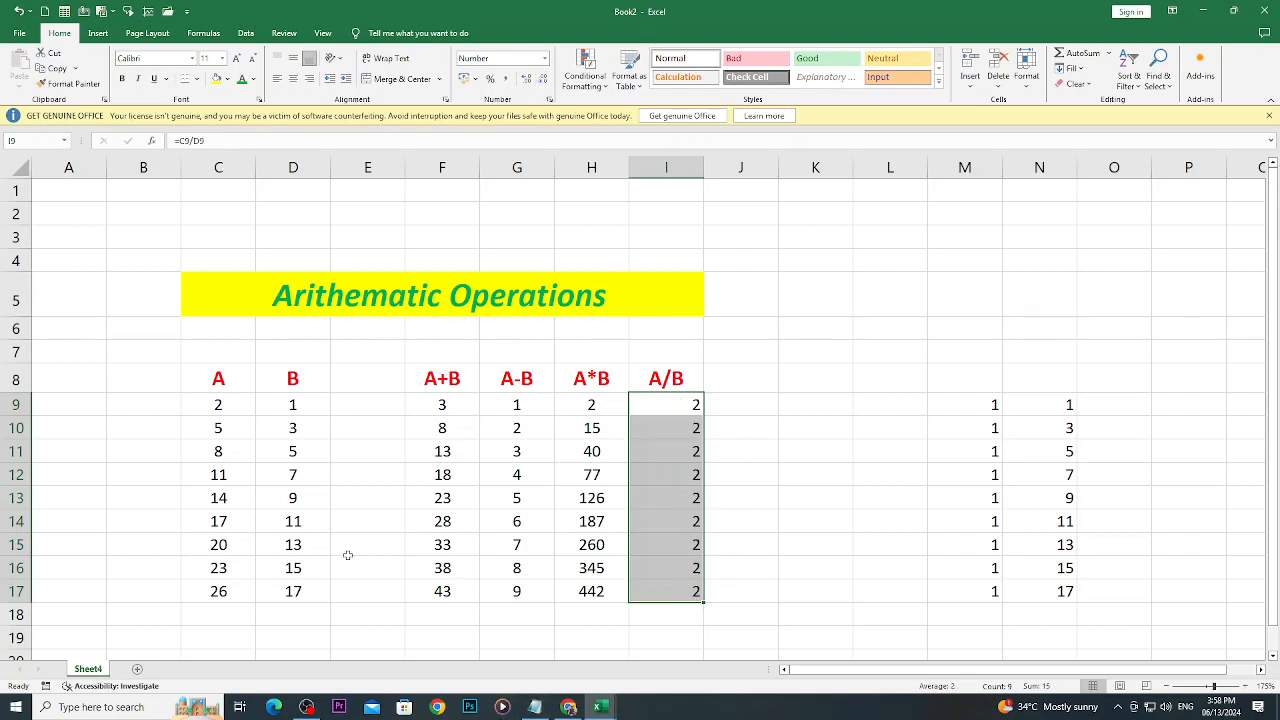
pyautogui.click(228, 593)
pyautogui.click(288, 594)
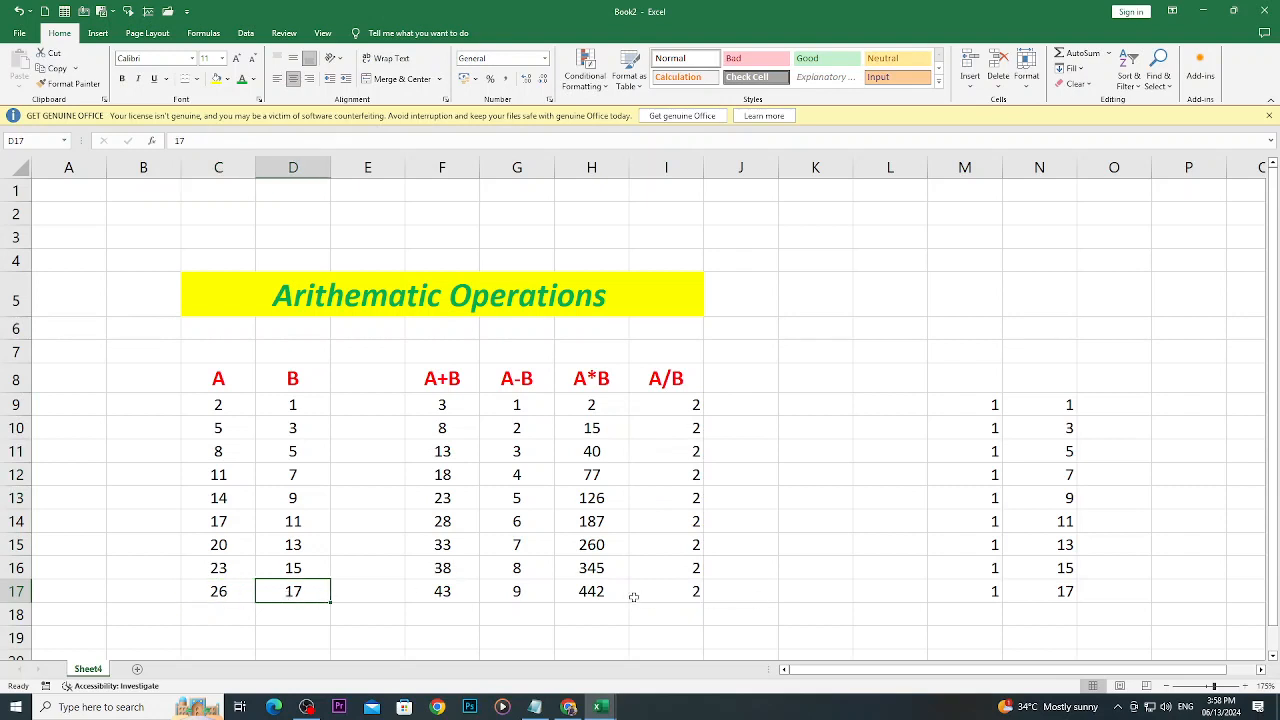
pyautogui.click(527, 79)
pyautogui.click(527, 79)
# - Undo the last three decimal changes and set the A/B results in I9:I17 back to two decimal places
pyautogui.hotkey('ctrl', 'z')
pyautogui.hotkey('ctrl', 'z')
pyautogui.hotkey('ctrl', 'z')
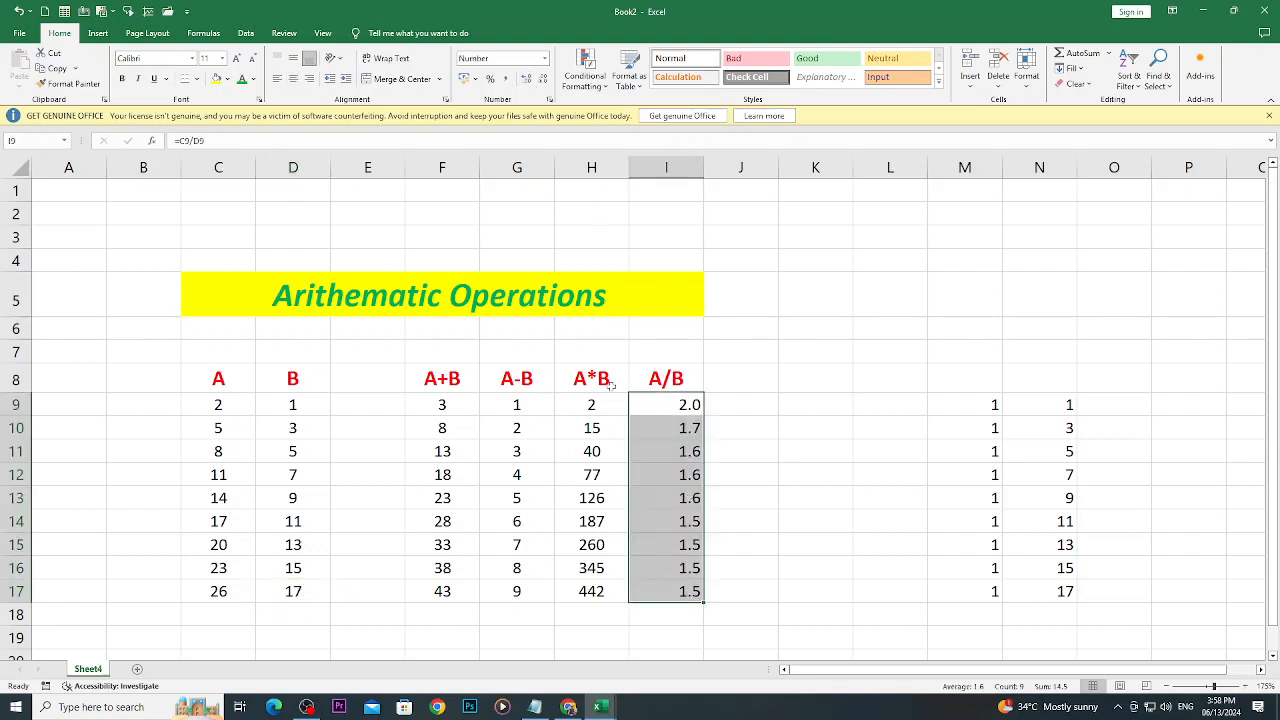
pyautogui.click(524, 83)
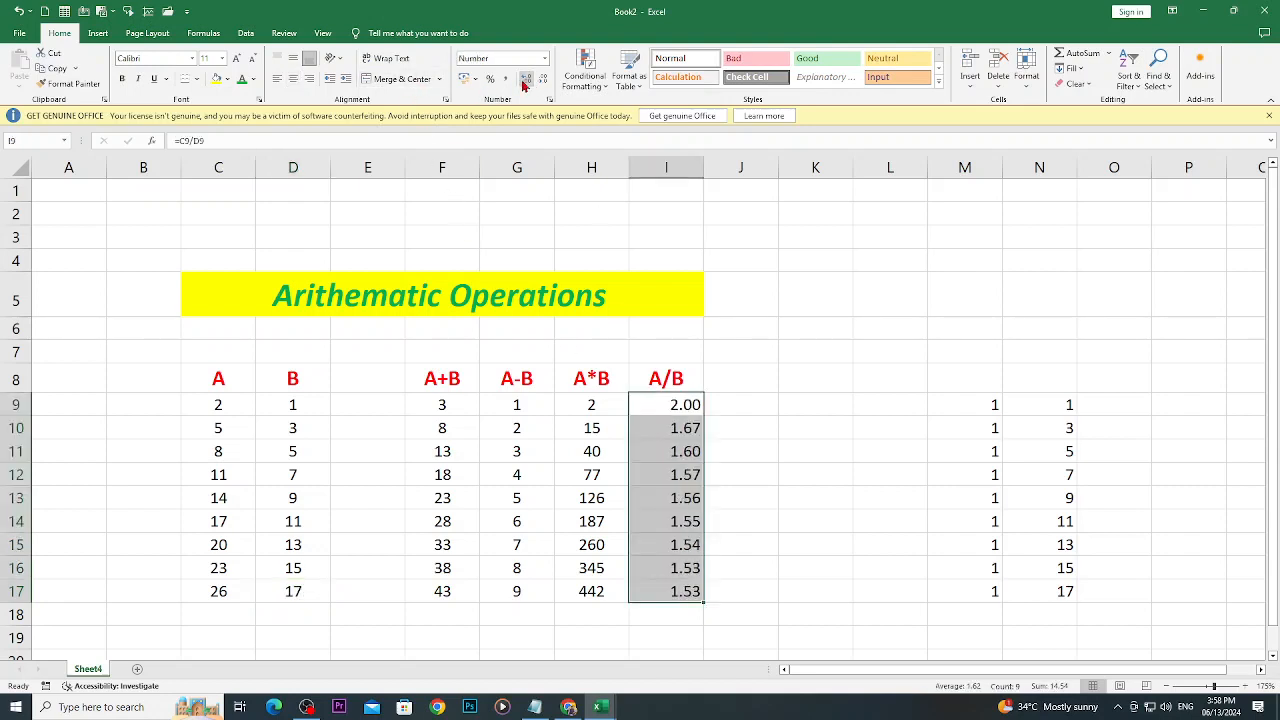
pyautogui.click(823, 540)
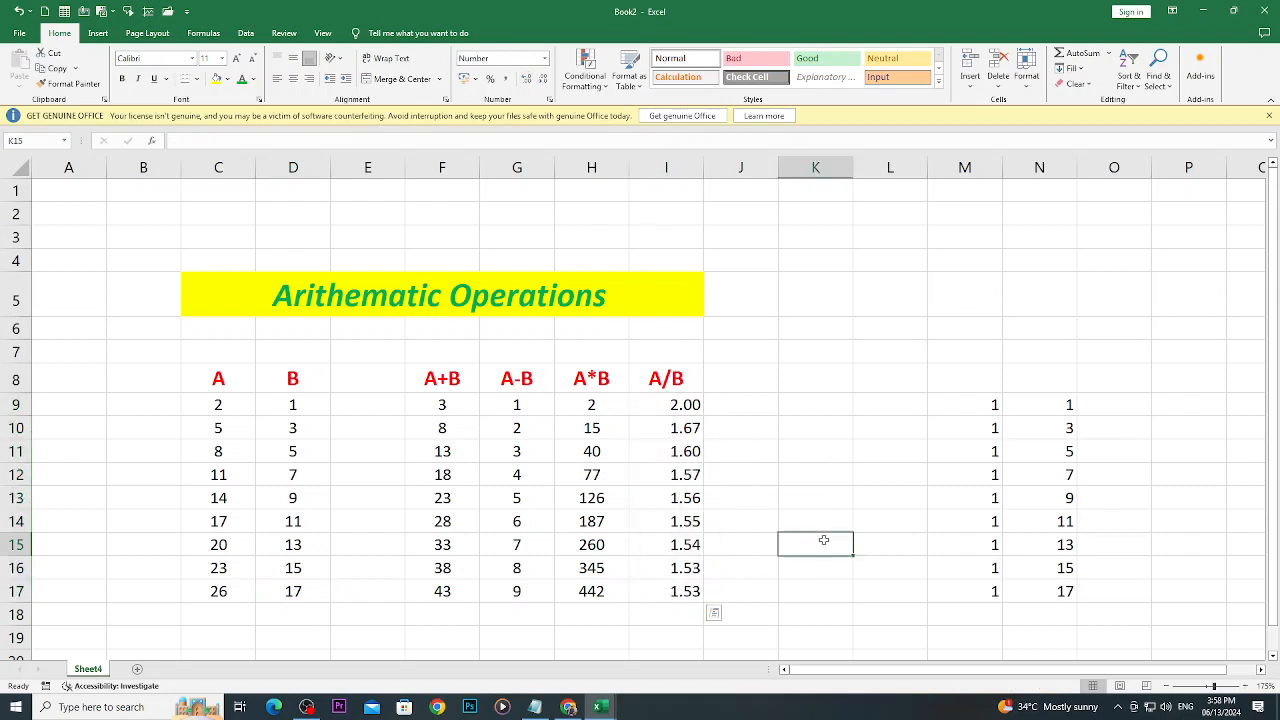
# - Clear the contents of M9:N18 and center the A/B results in I9:I17
pyautogui.moveTo(986, 410); pyautogui.dragTo(1077, 607)
pyautogui.press('Delete')
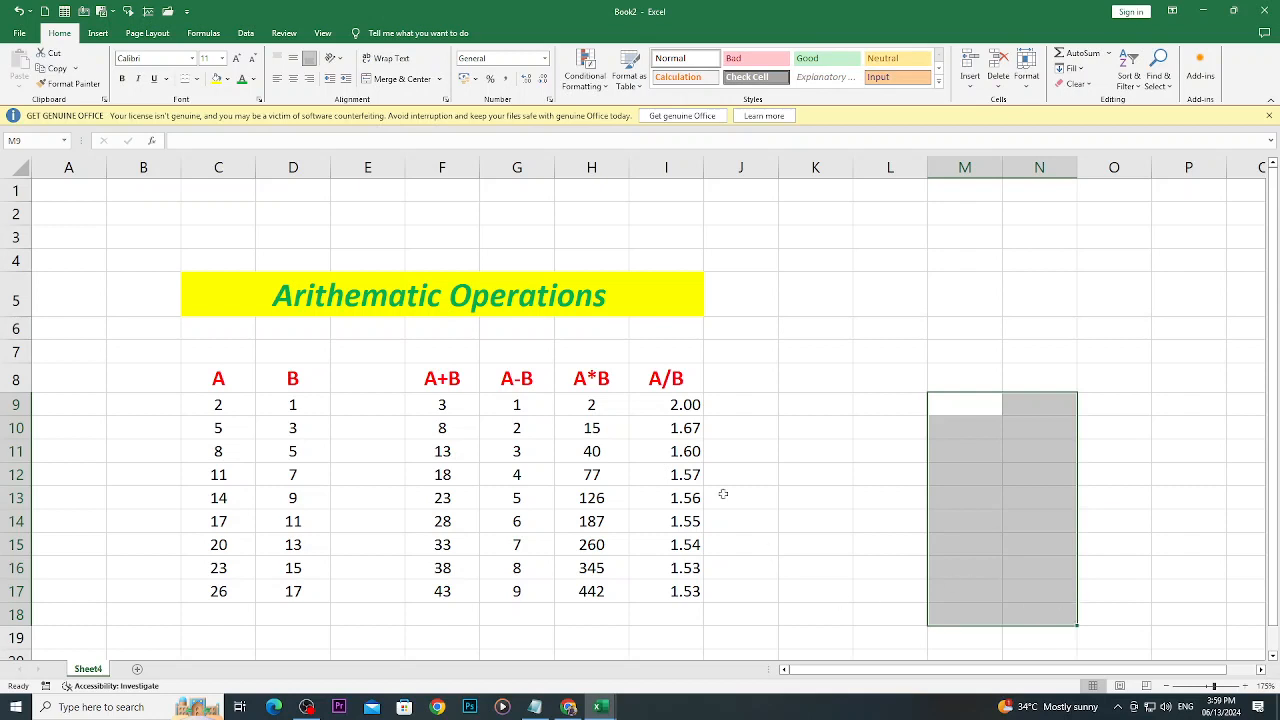
pyautogui.moveTo(651, 411); pyautogui.dragTo(653, 591)
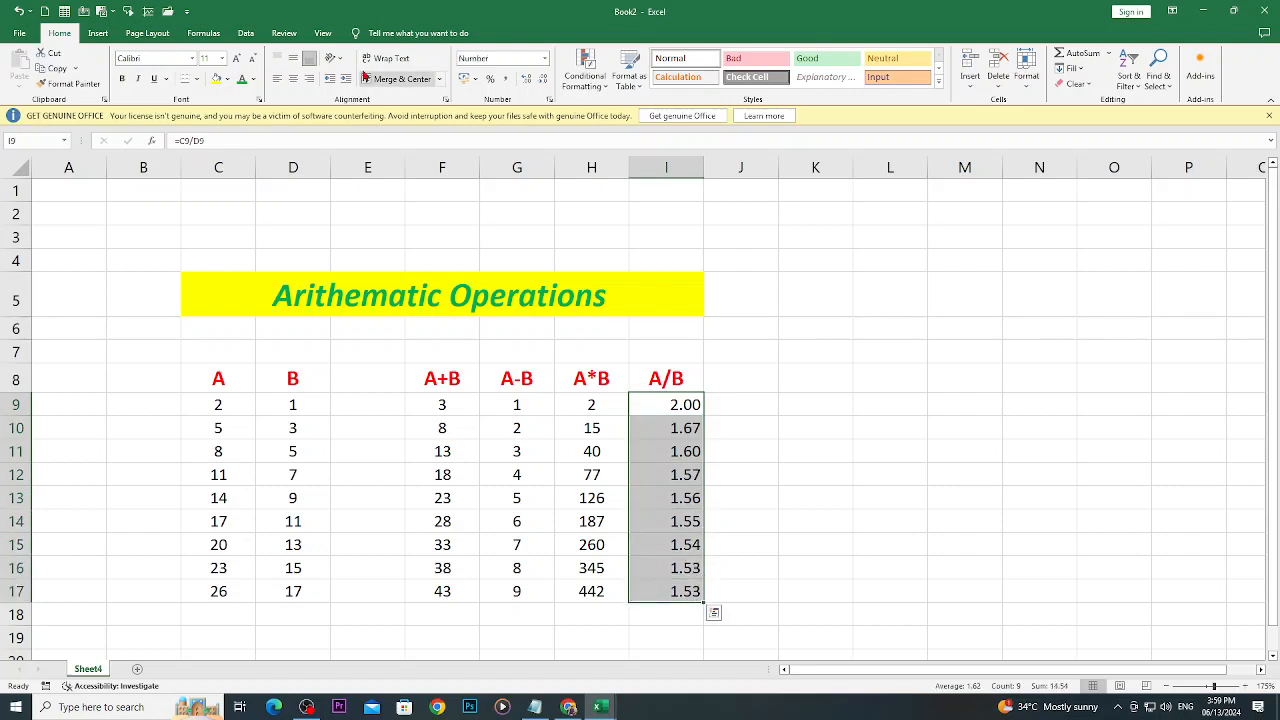
pyautogui.click(293, 78)
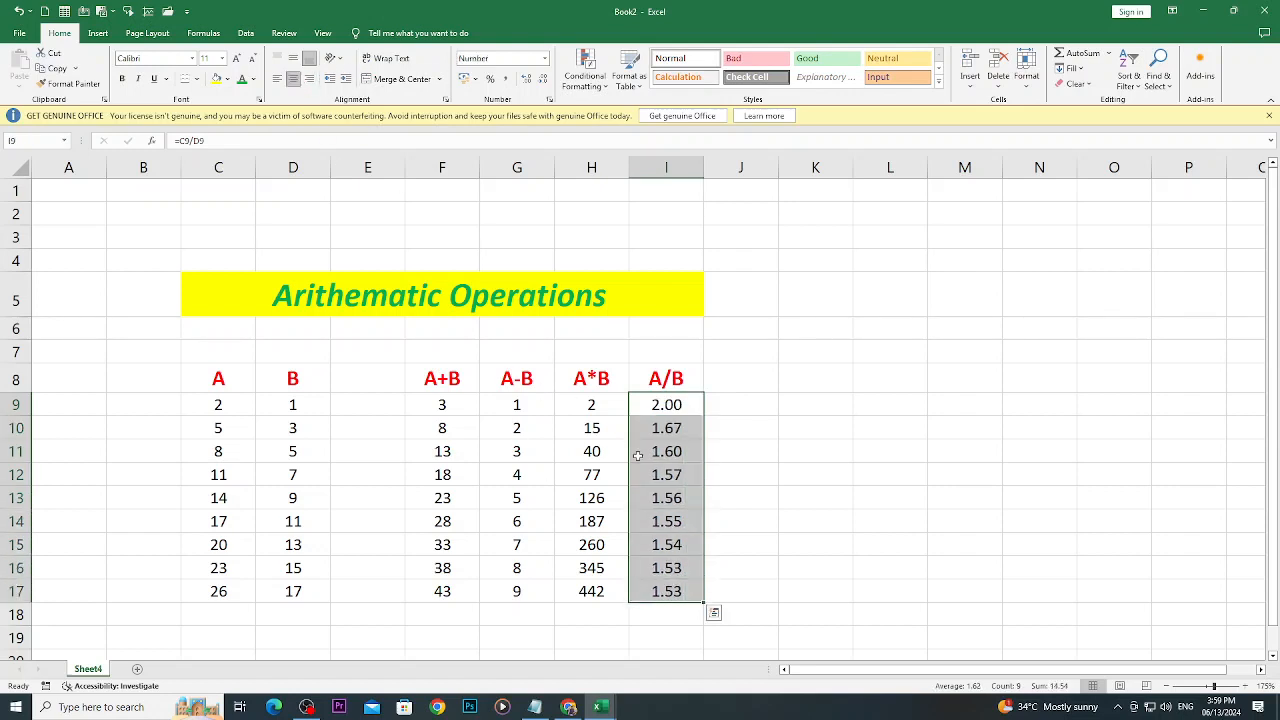
pyautogui.click(934, 518)
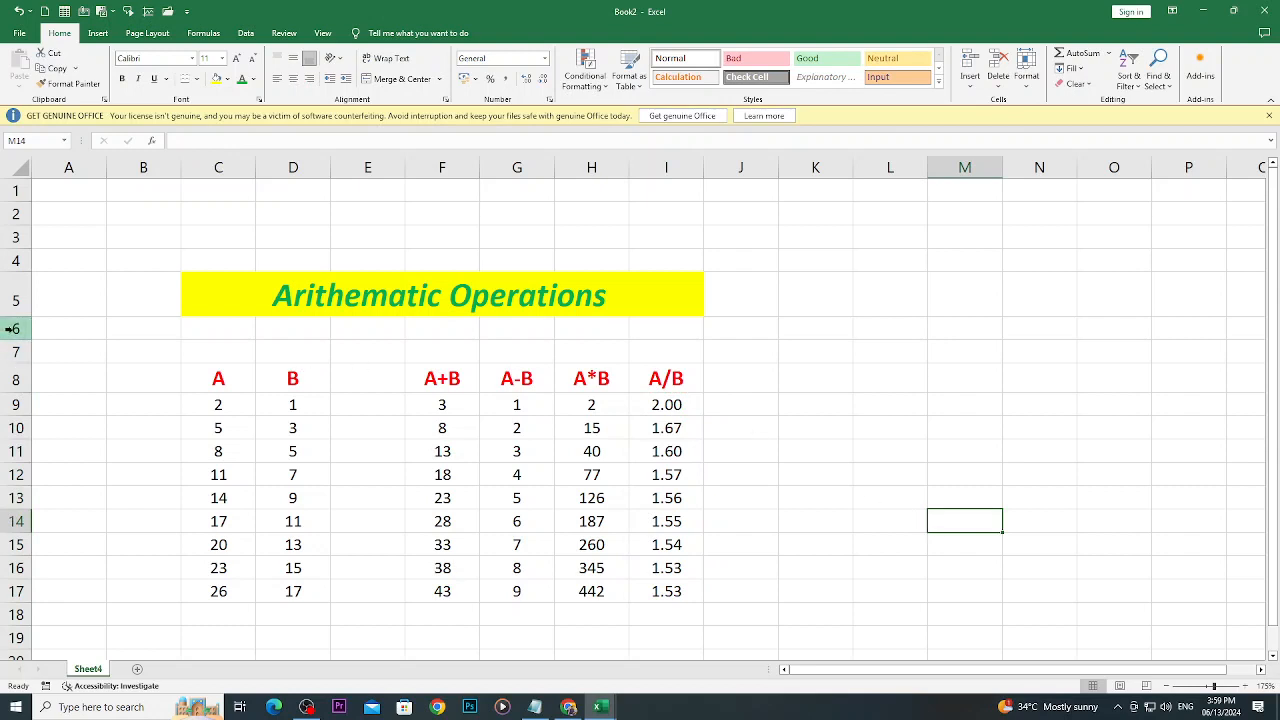
pyautogui.click(15, 379)
pyautogui.click(12, 328)
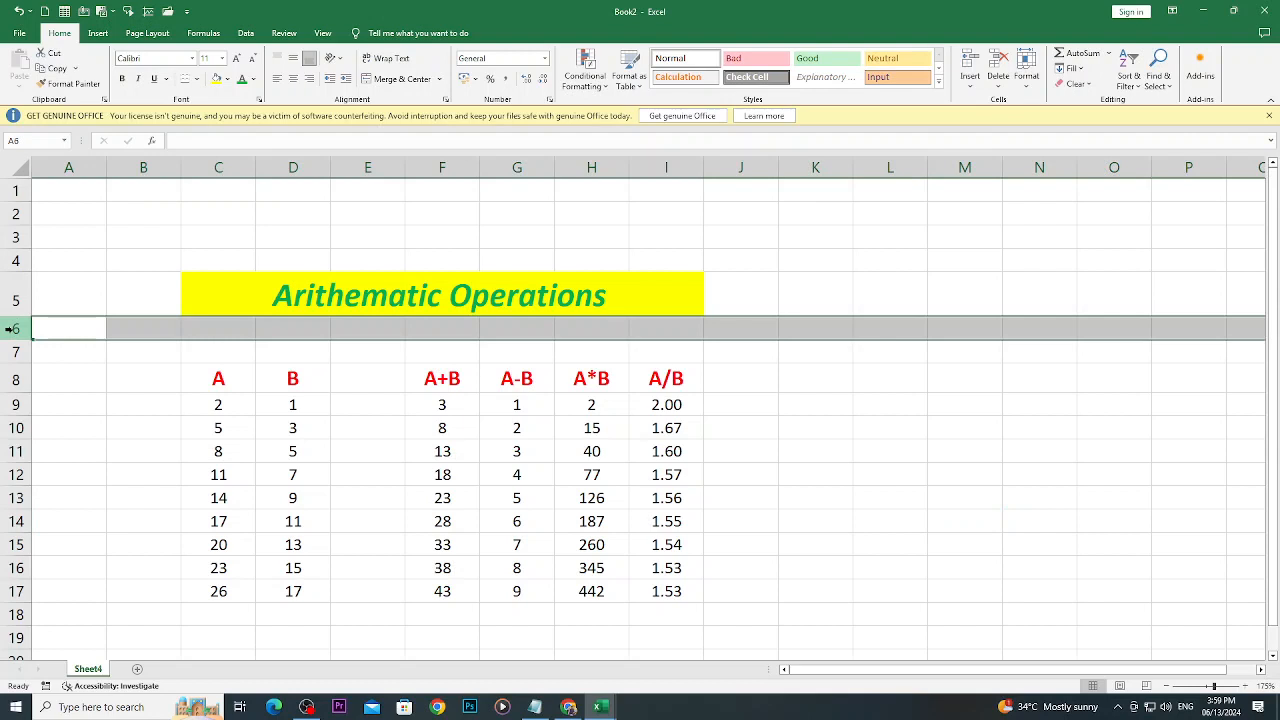
pyautogui.moveTo(606, 420); pyautogui.dragTo(660, 428)
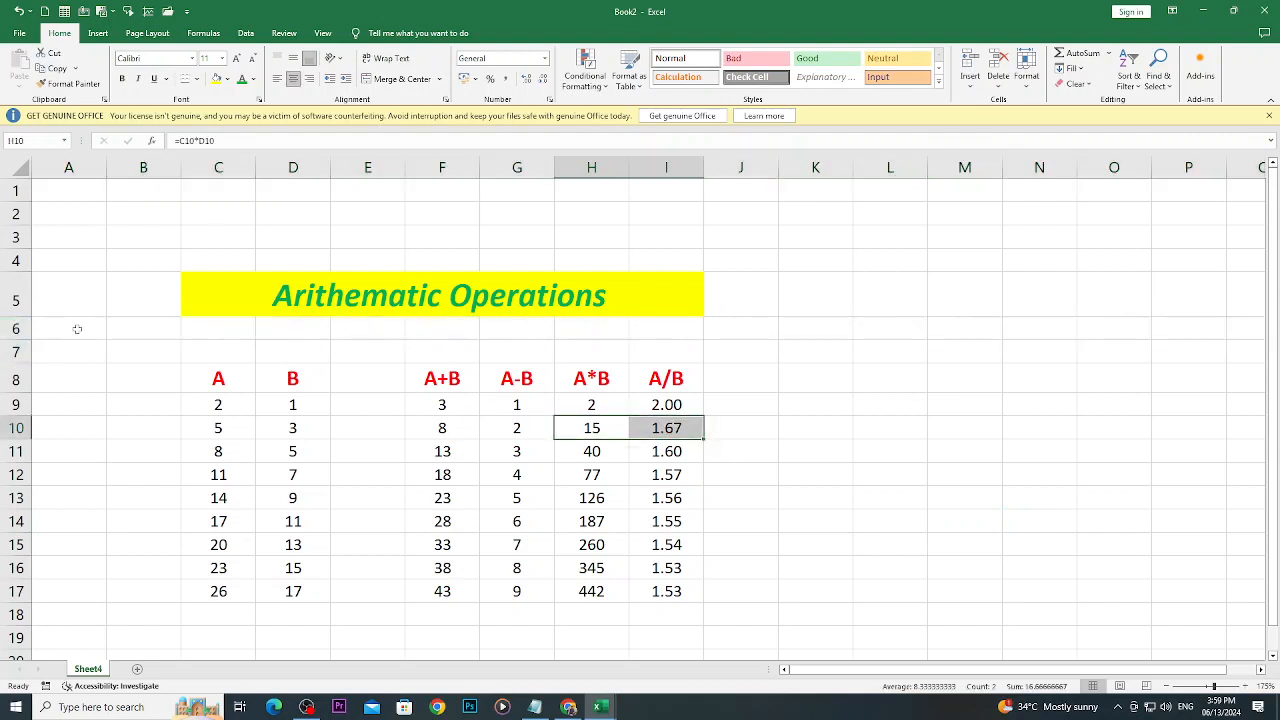
pyautogui.moveTo(77, 329); pyautogui.dragTo(539, 331)
pyautogui.rightClick(540, 334)
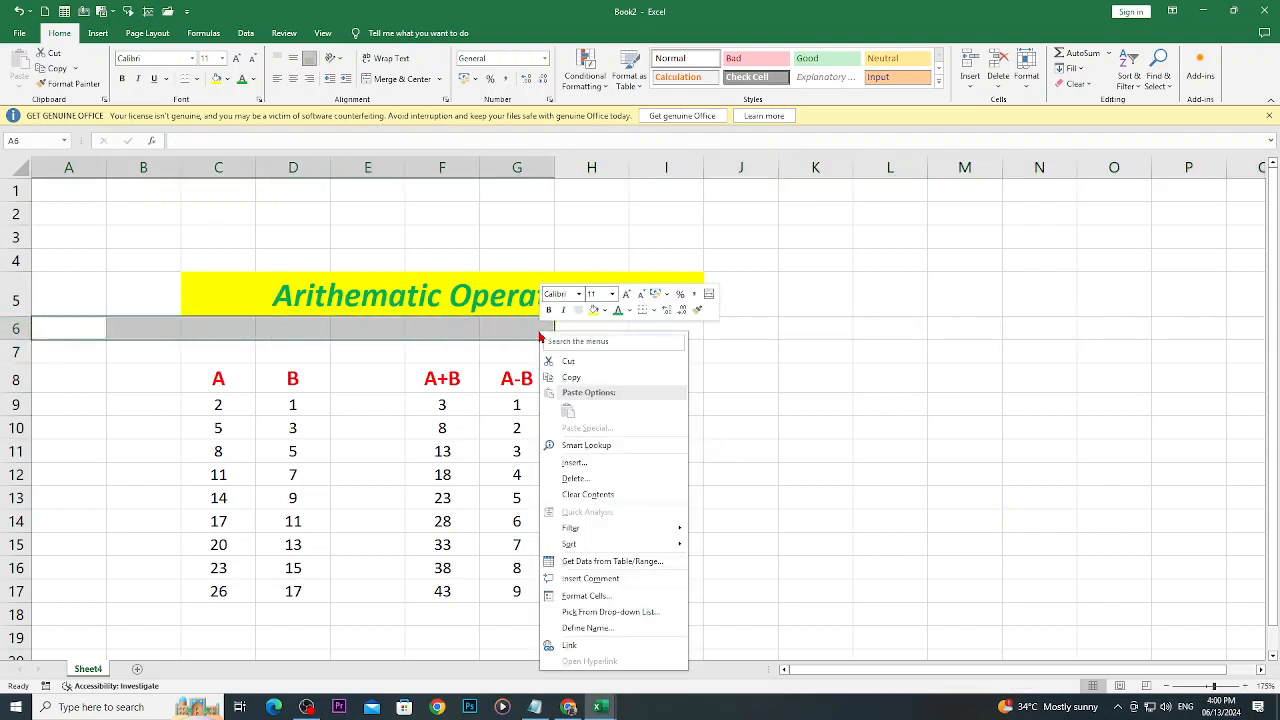
pyautogui.click(589, 479)
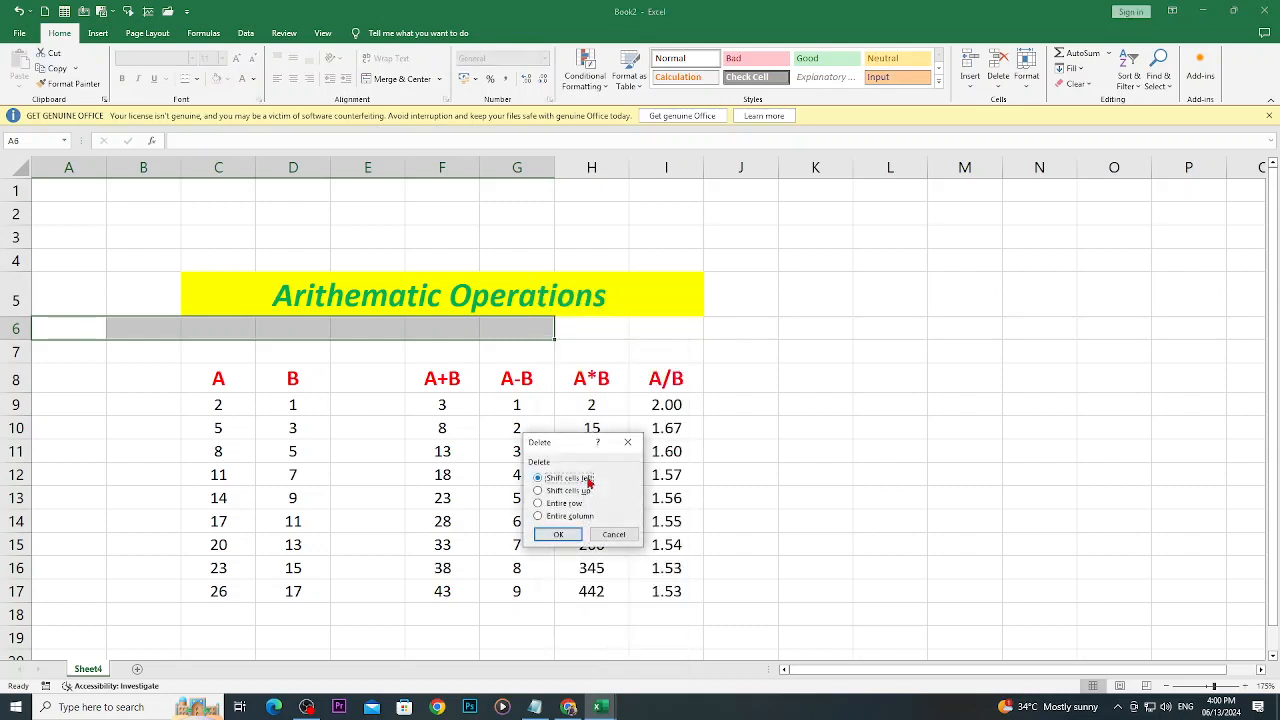
pyautogui.click(627, 442)
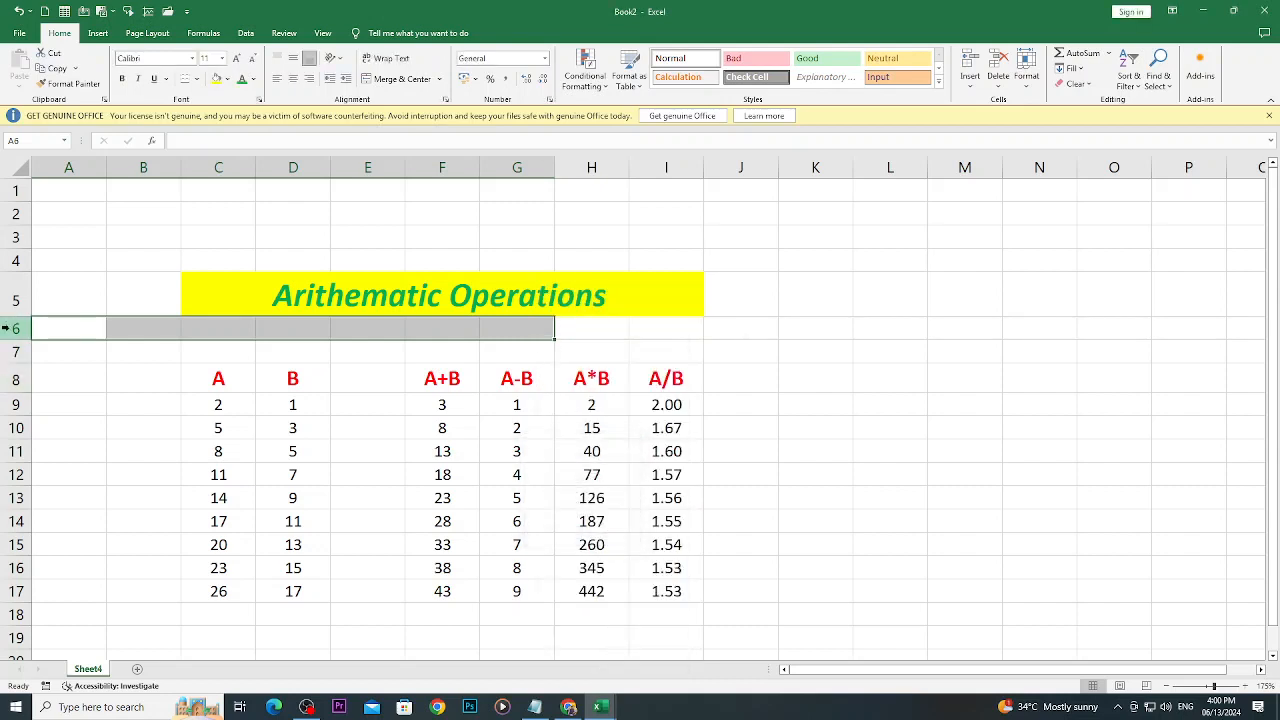
# - Delete the empty row 6 between the Arithematic Operations title and the table
pyautogui.click(5, 328)
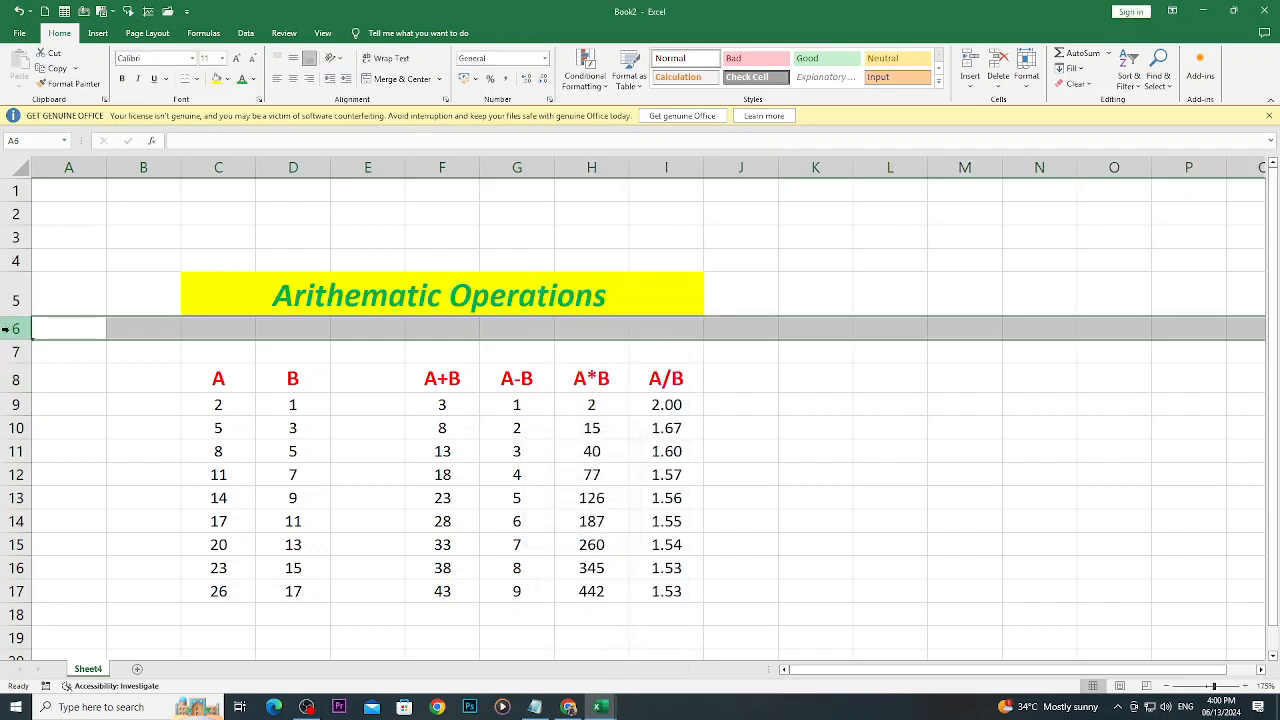
pyautogui.click(988, 65)
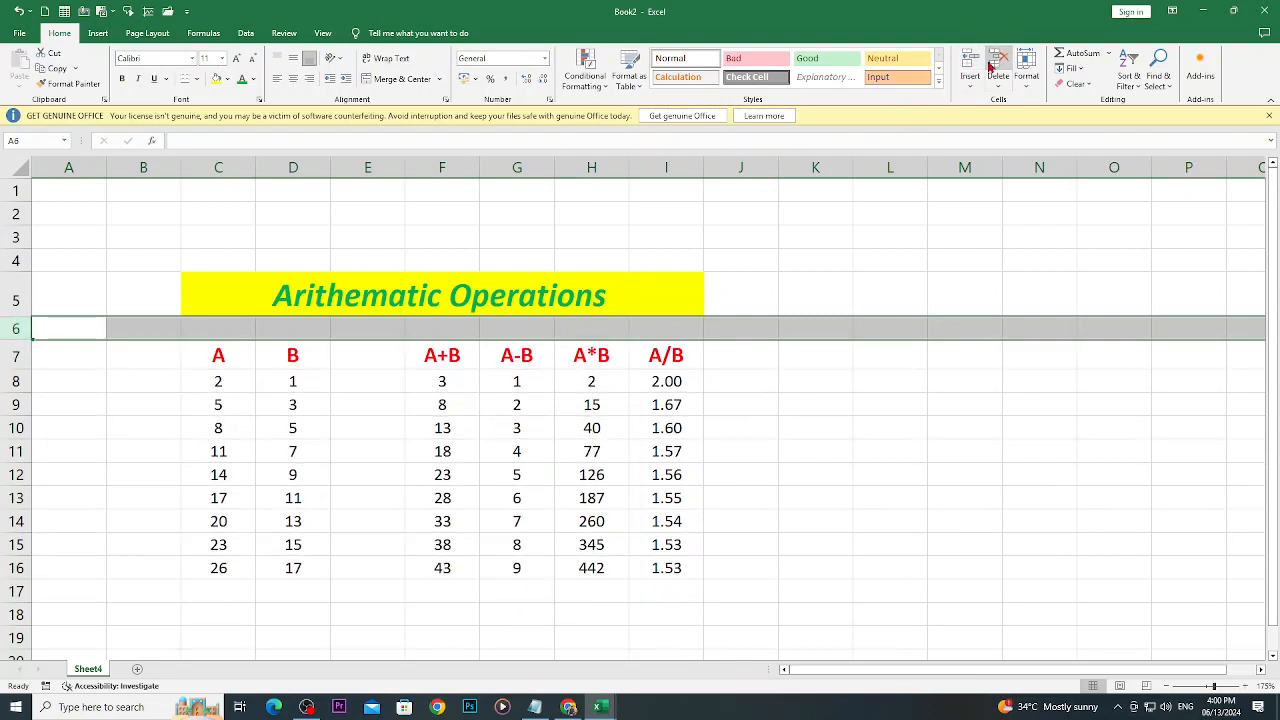
pyautogui.click(905, 398)
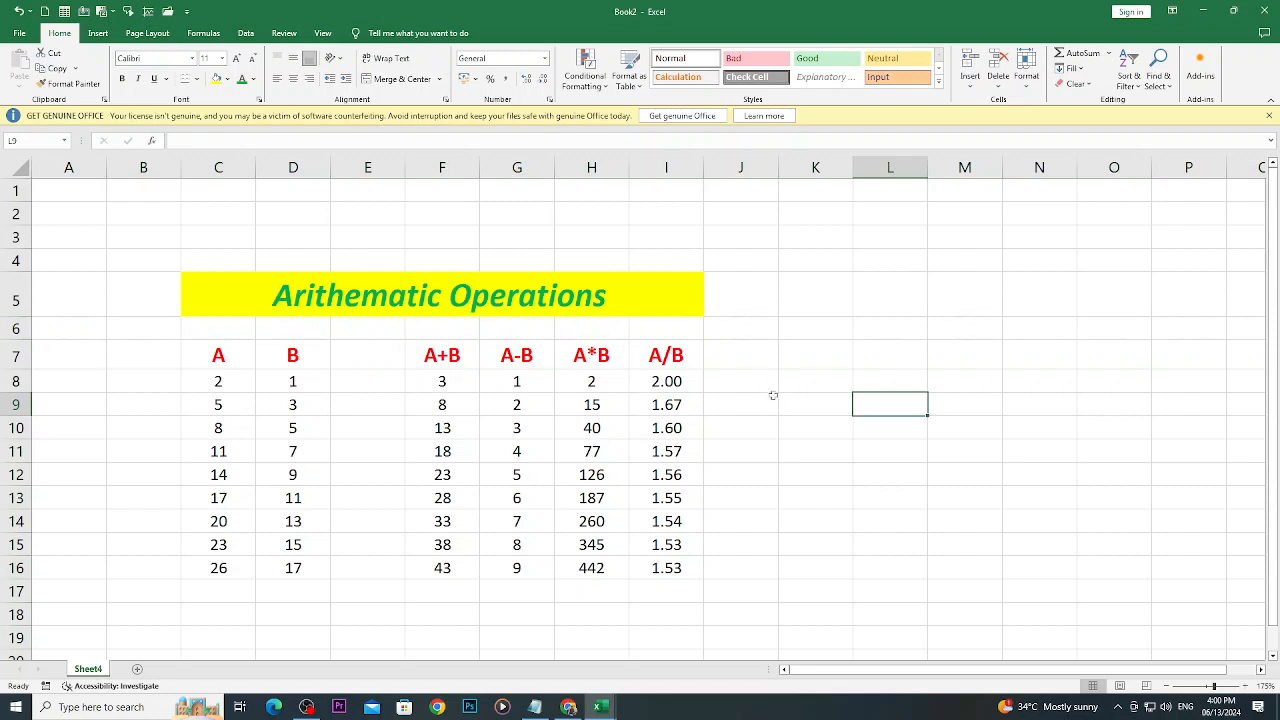
pyautogui.click(330, 293)
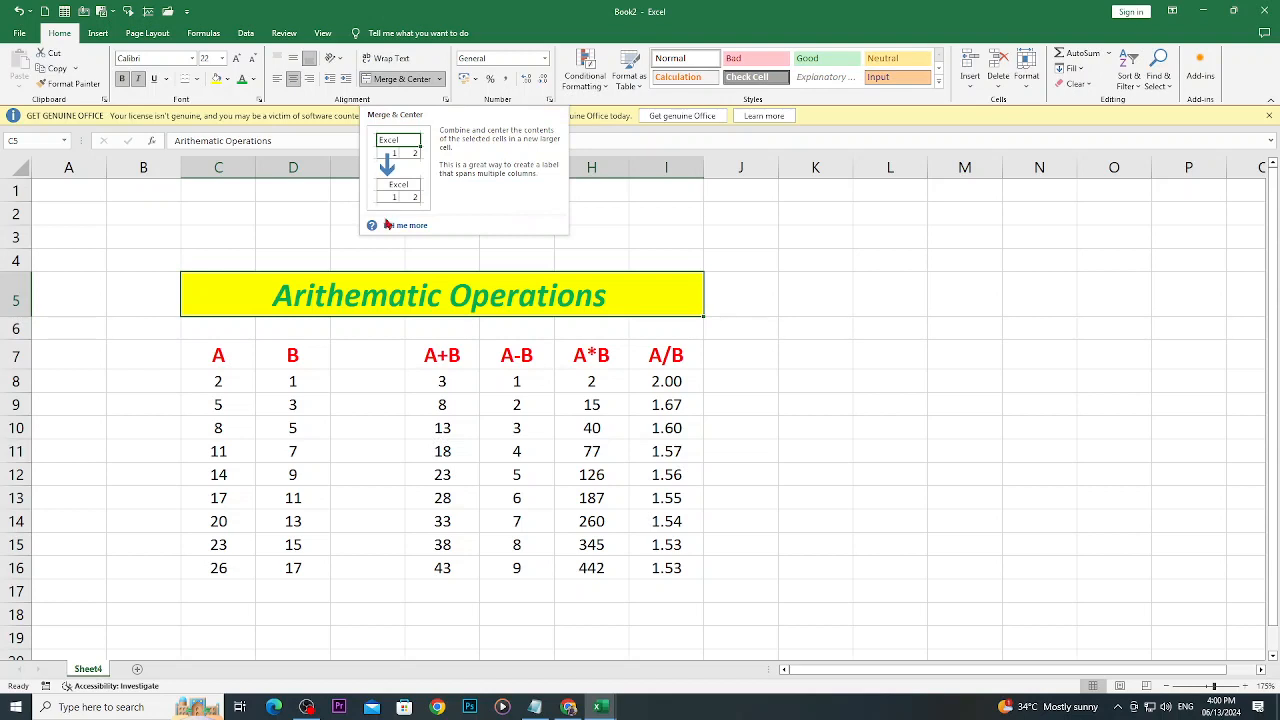
# - Rename the worksheet Sheet4 as "Arithematic Operations"
pyautogui.doubleClick(87, 668)
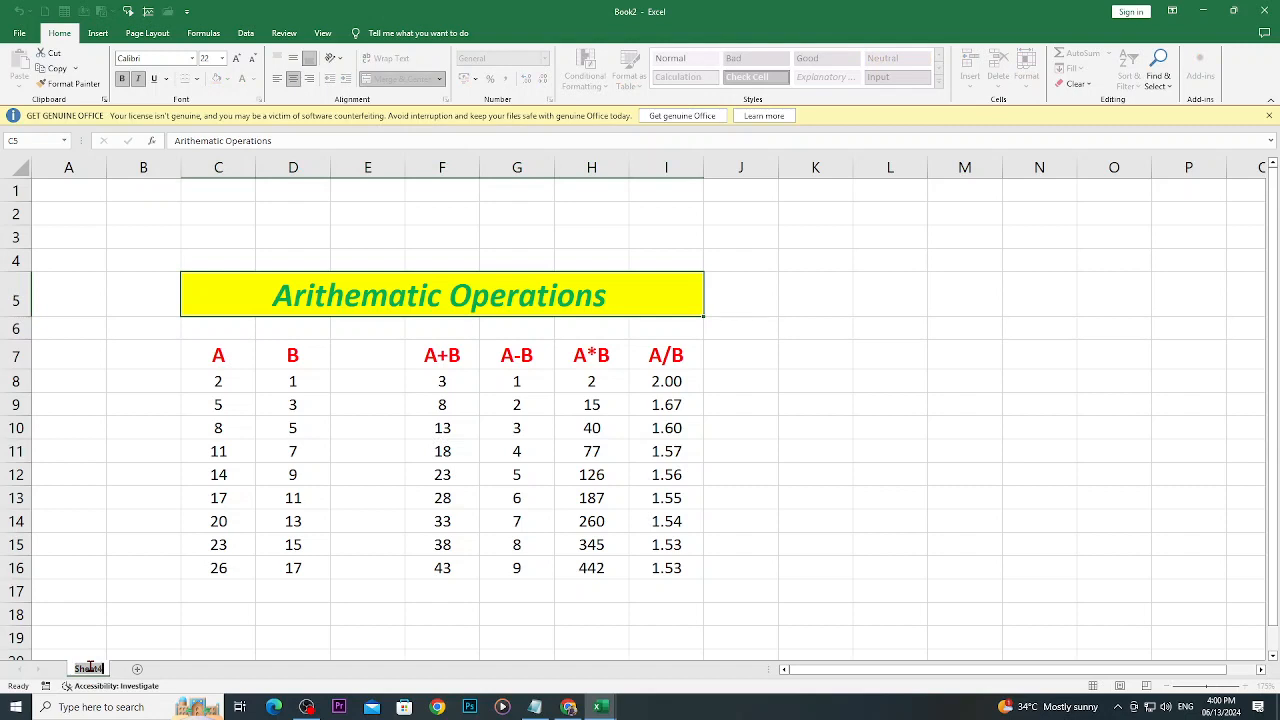
pyautogui.press('BackSpace')
pyautogui.press('Return')
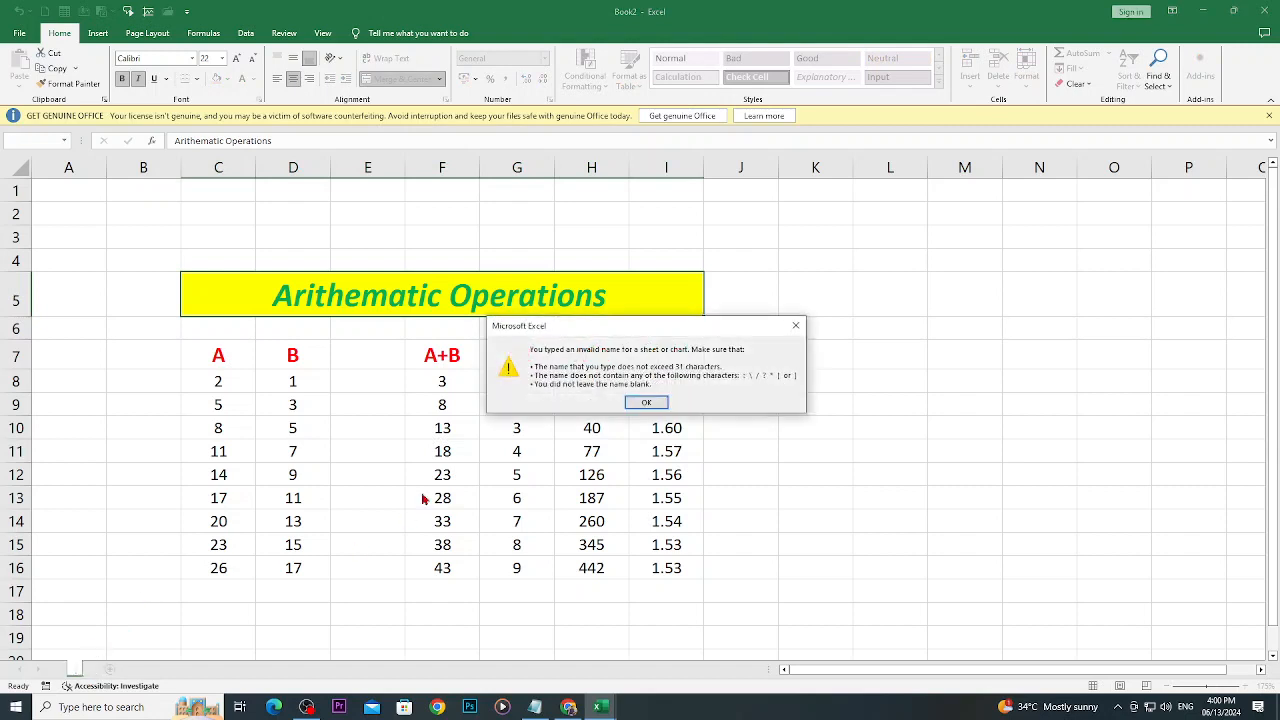
pyautogui.click(646, 402)
pyautogui.write('Arit')
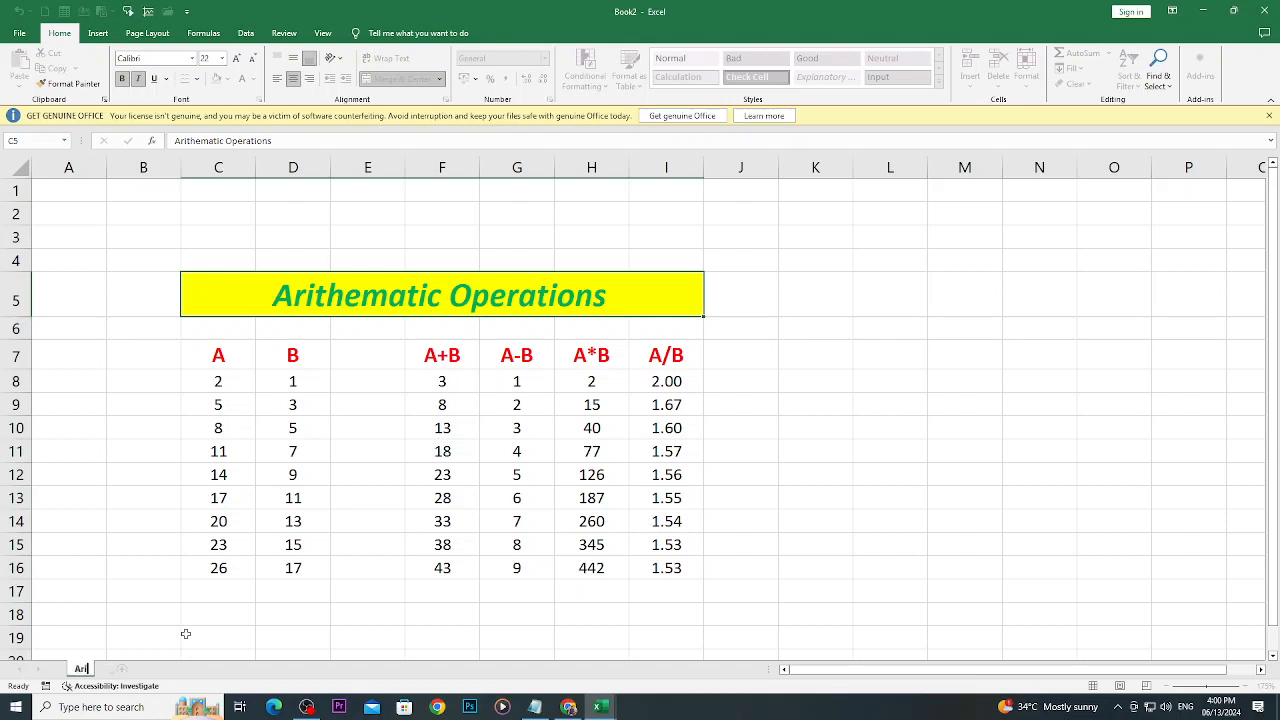
pyautogui.write('hem')
pyautogui.write('atic')
pyautogui.write(' OPera')
pyautogui.press('BackSpace')
pyautogui.press('BackSpace')
pyautogui.press('BackSpace')
pyautogui.press('BackSpace')
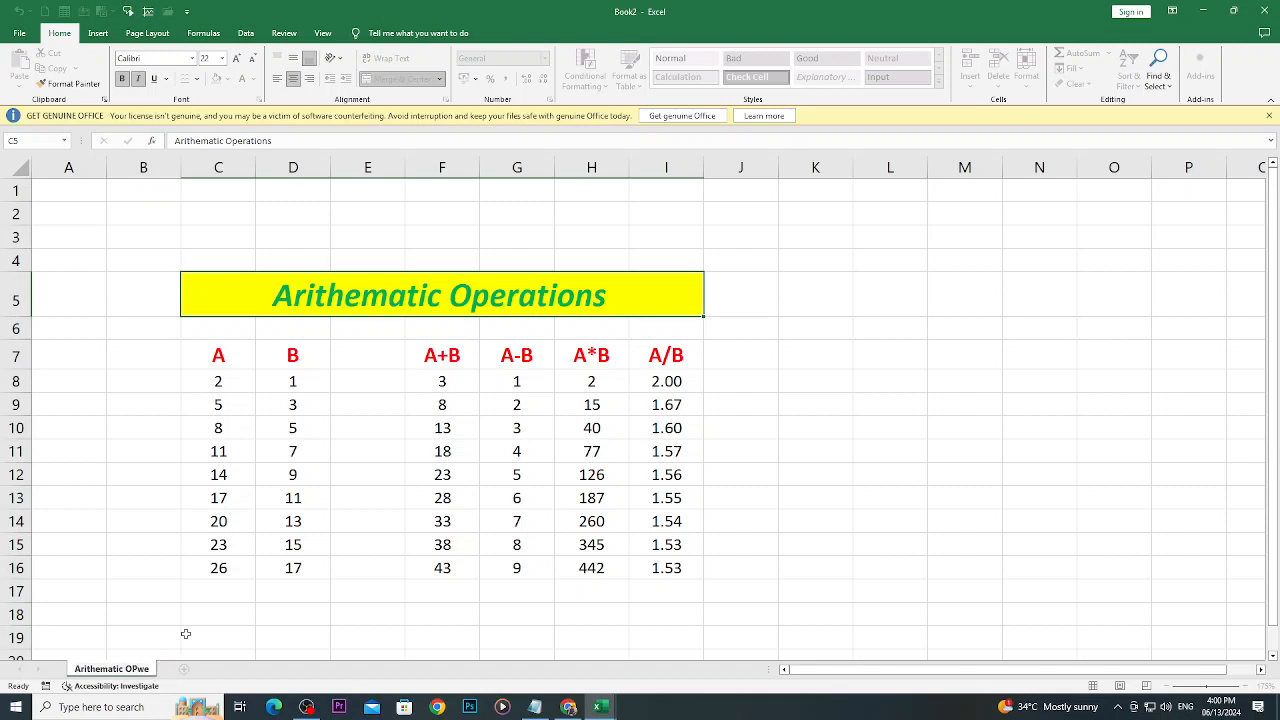
pyautogui.write('perations')
pyautogui.press('Return')
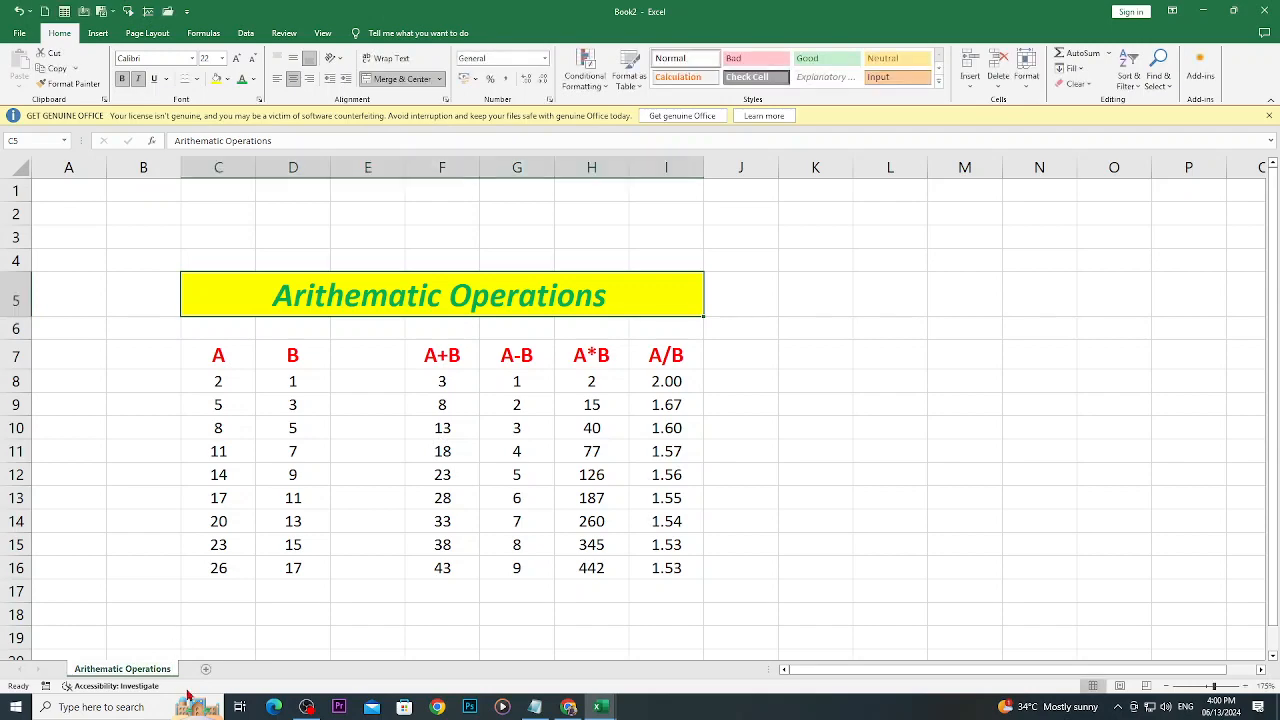
# - Add a new blank worksheet to the workbook and delete it again
pyautogui.click(205, 670)
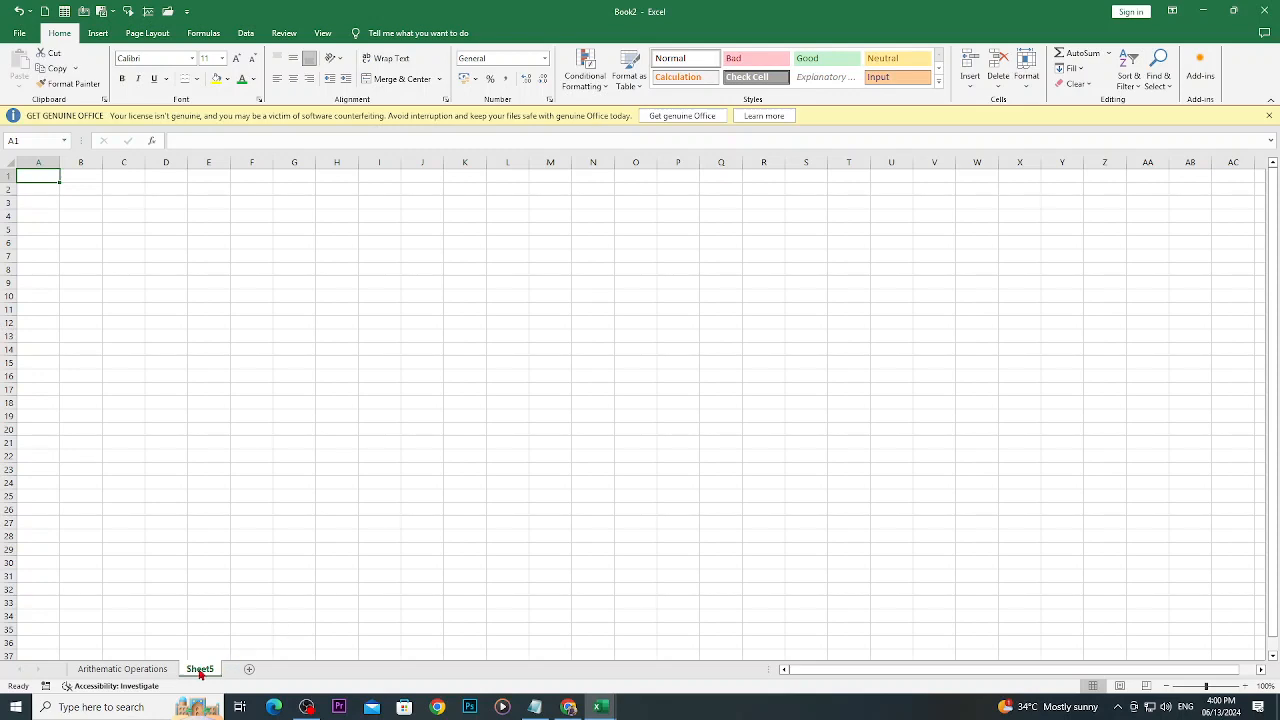
pyautogui.rightClick(200, 669)
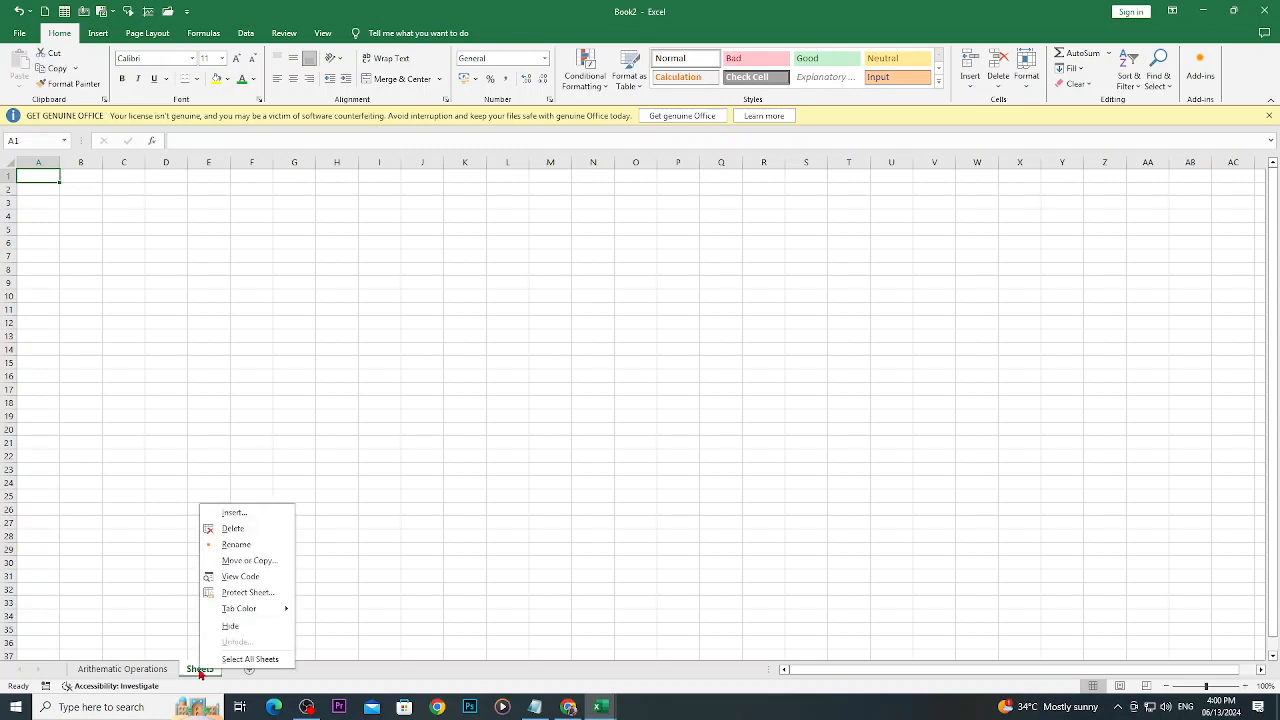
pyautogui.click(233, 529)
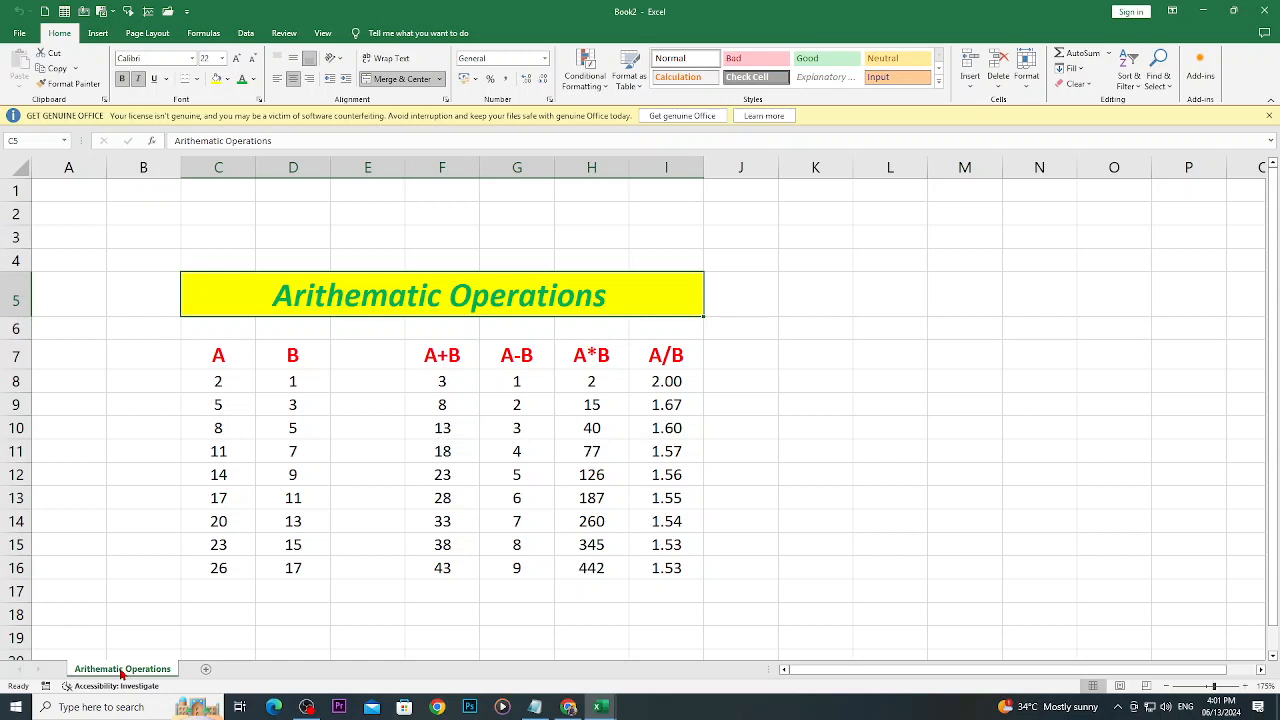
# - Switch to Notepad to review the arithmetic, minimum, maximum, average and sum objectives, and return to the Book2 workbook in Excel
pyautogui.click(535, 707)
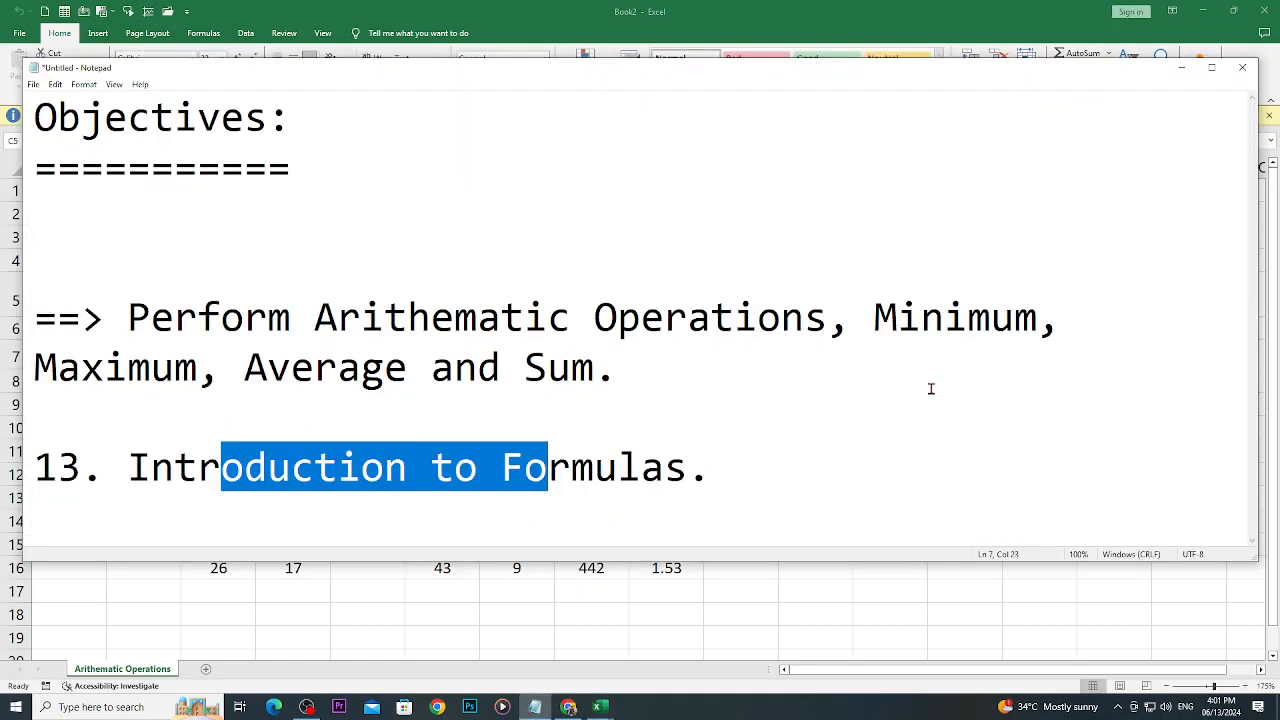
pyautogui.moveTo(849, 300); pyautogui.dragTo(292, 318)
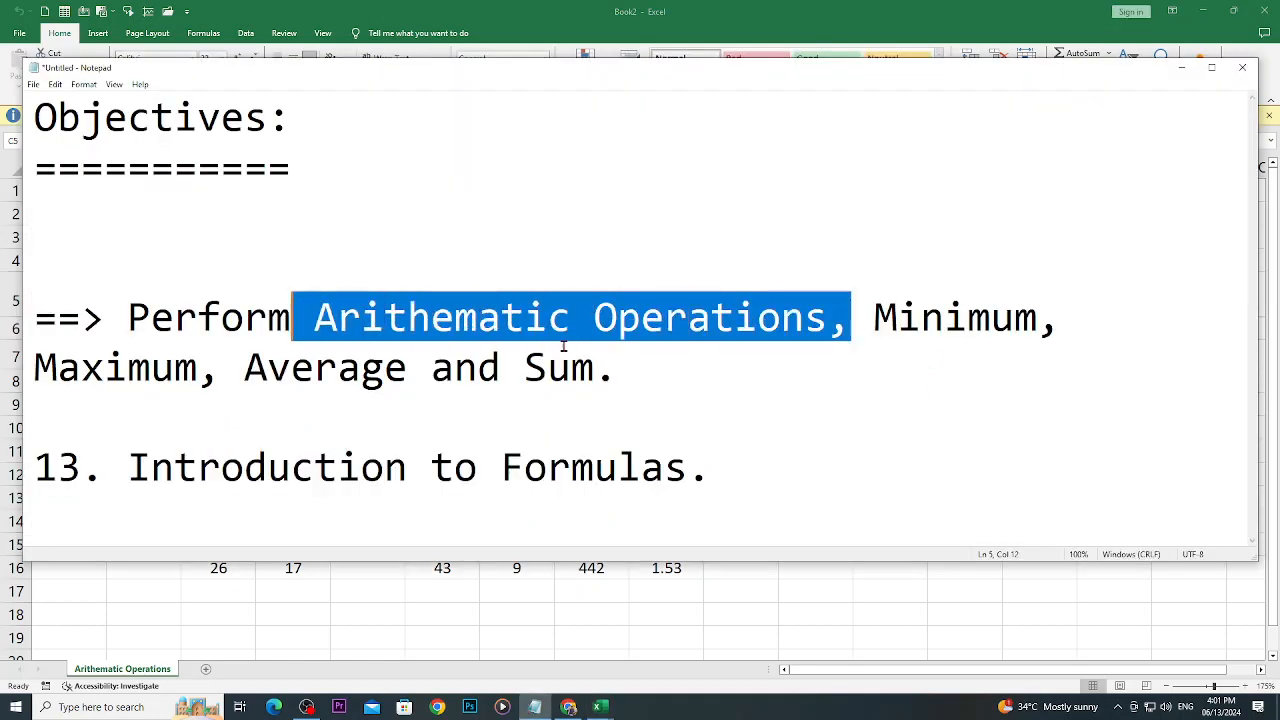
pyautogui.moveTo(897, 330); pyautogui.dragTo(988, 345)
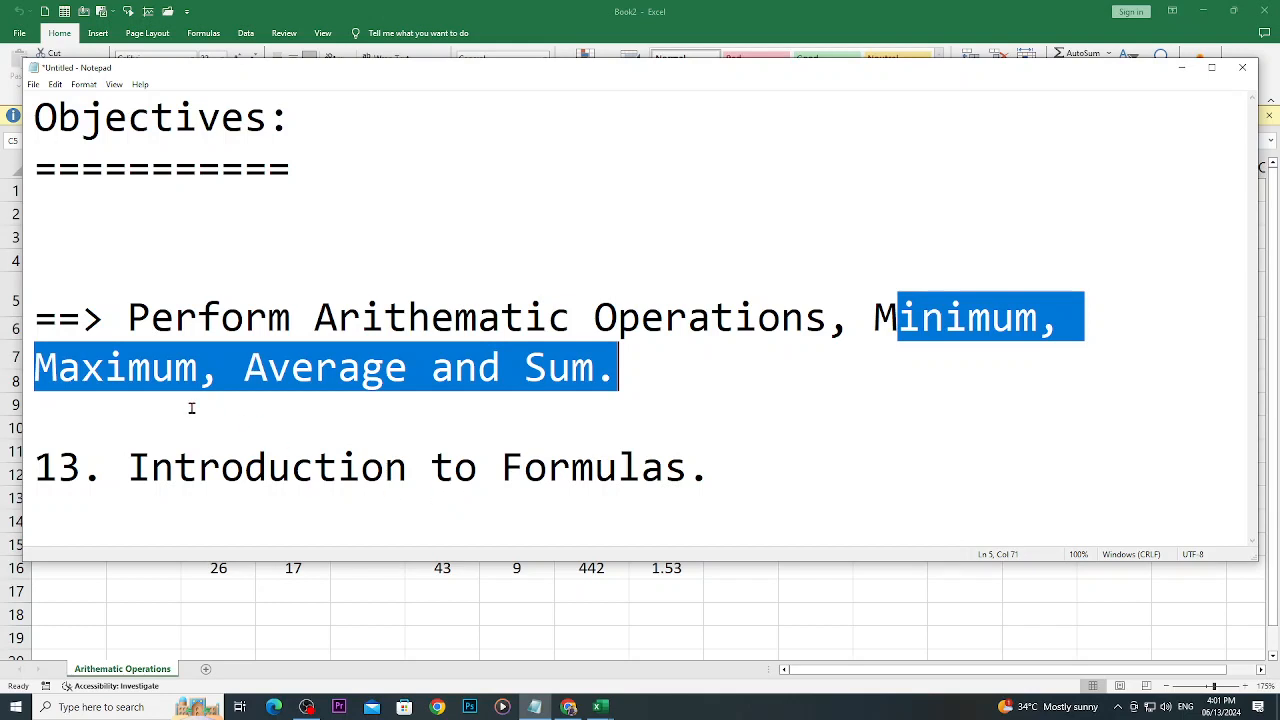
pyautogui.click(599, 707)
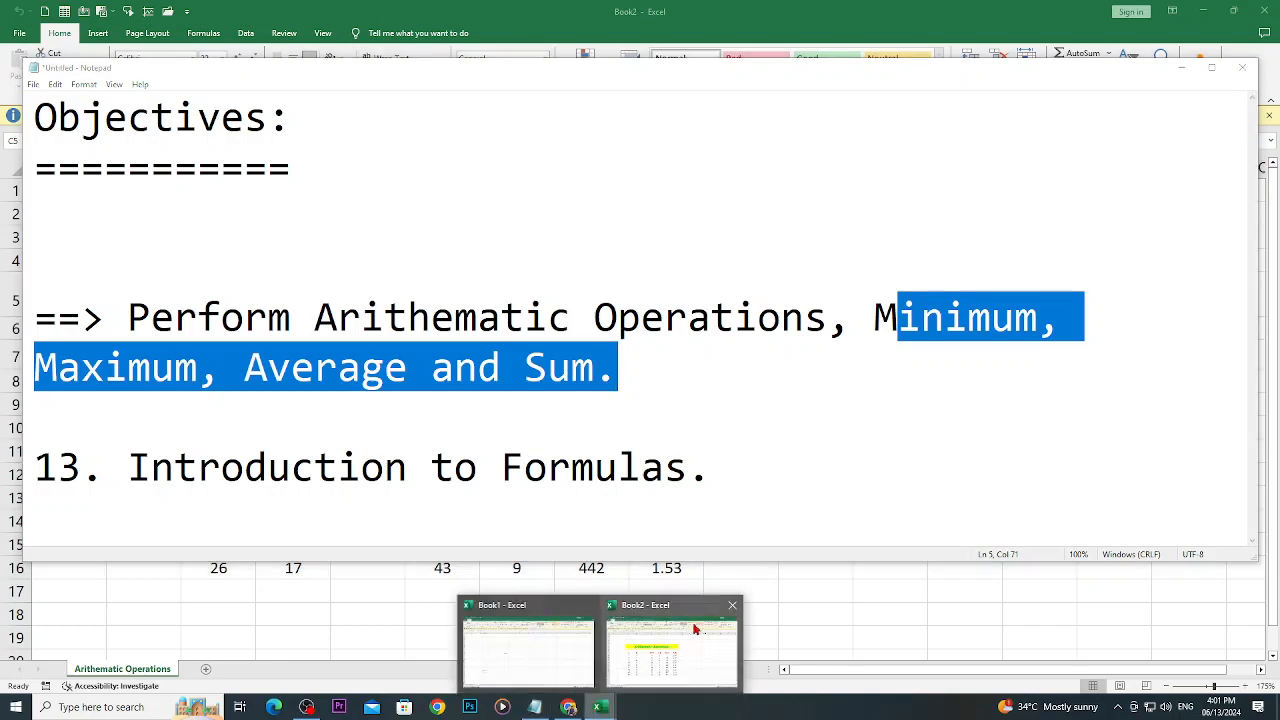
pyautogui.click(695, 629)
# - Enter the heading "Minimum" in cell K7, in line with the table headings
pyautogui.click(793, 357)
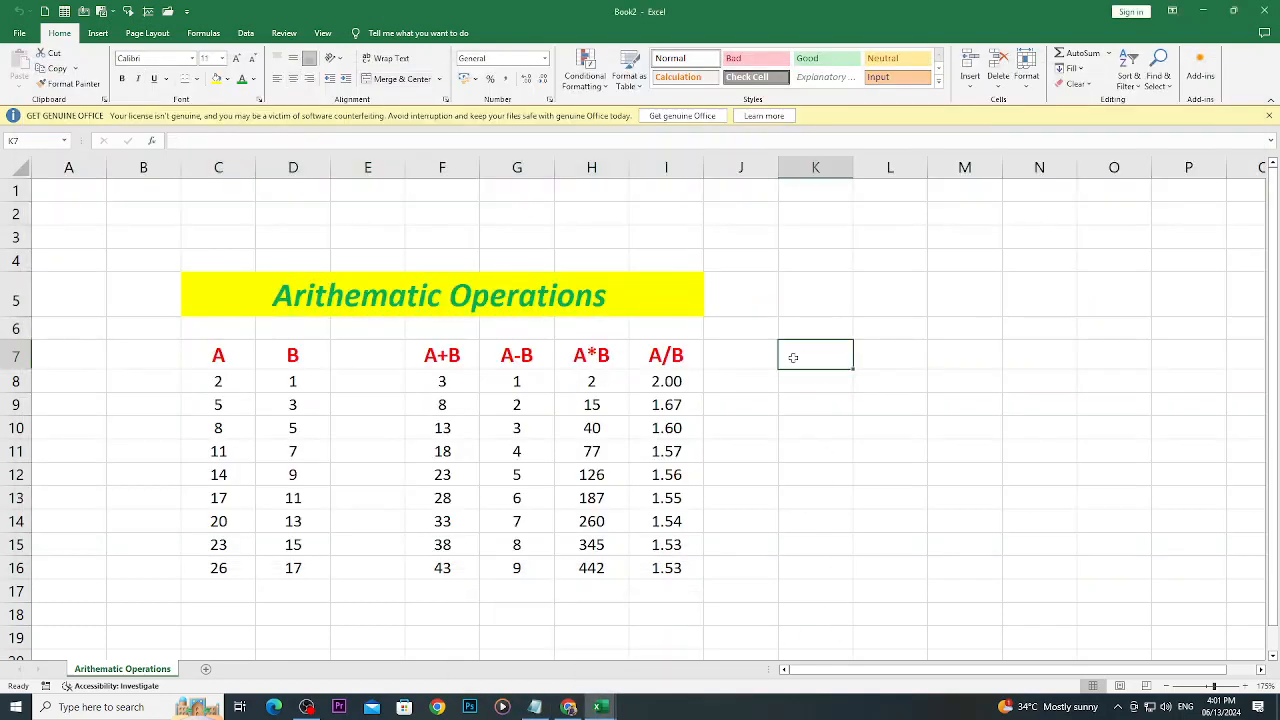
pyautogui.write('Minu')
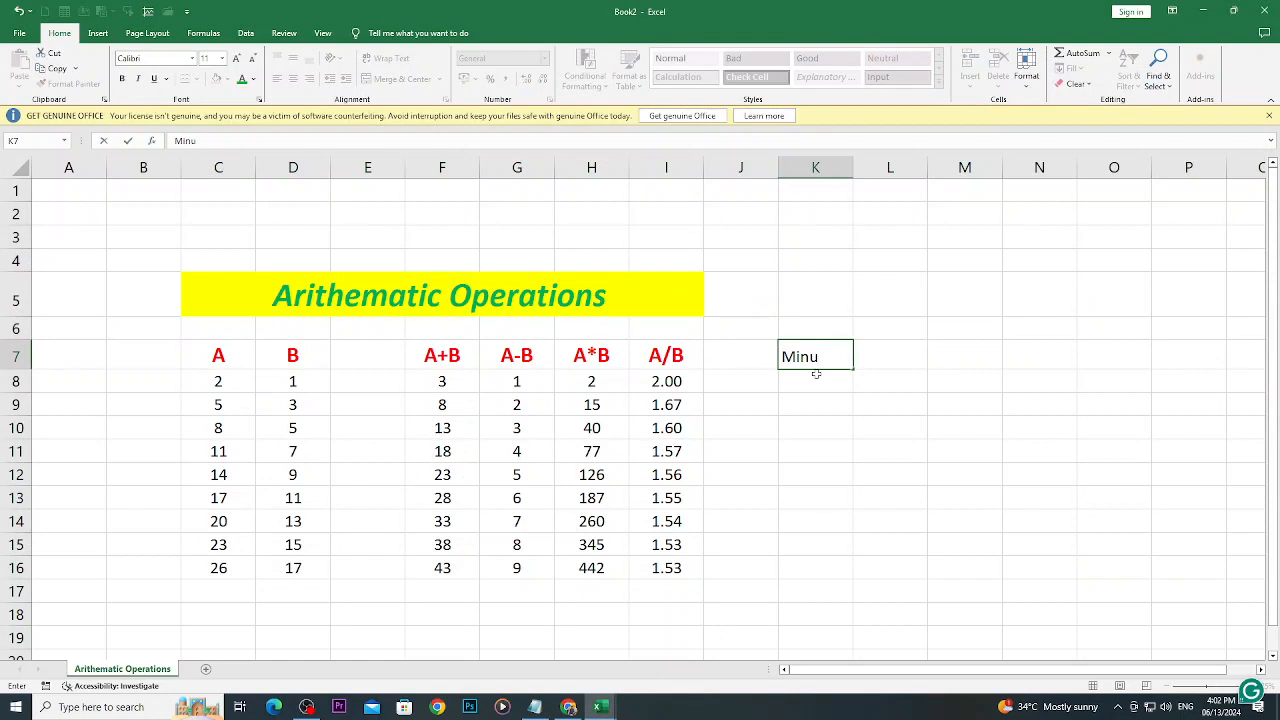
pyautogui.press('BackSpace')
pyautogui.write('imum')
pyautogui.press('Return')
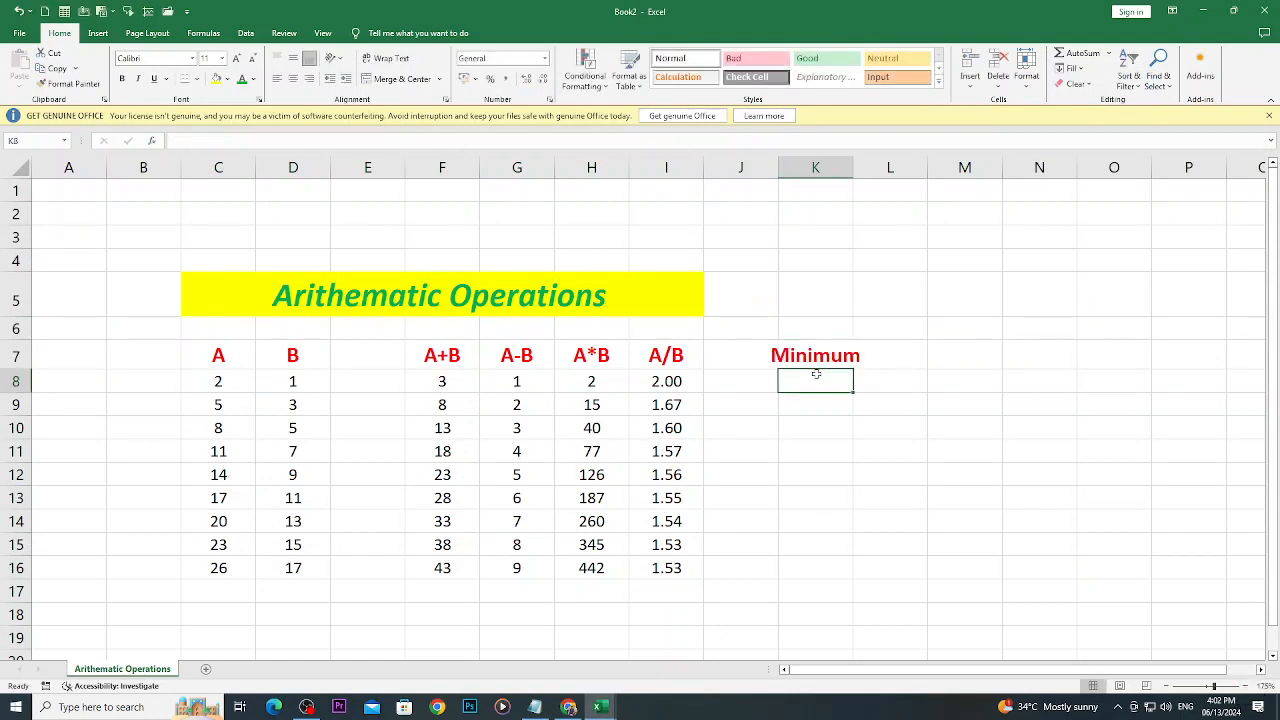
# - Enter the heading "Maximum" in cell L7 and widen columns K and L to fit their headings
pyautogui.click(950, 420)
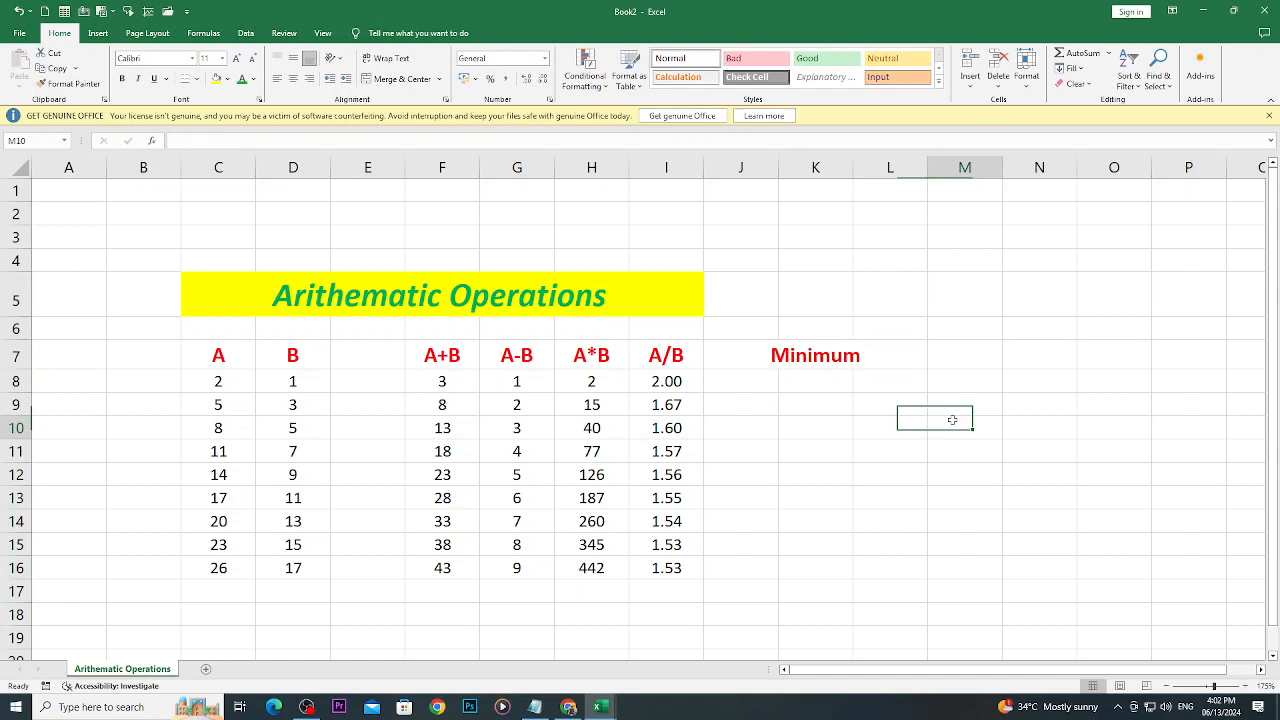
pyautogui.click(896, 361)
pyautogui.write('M')
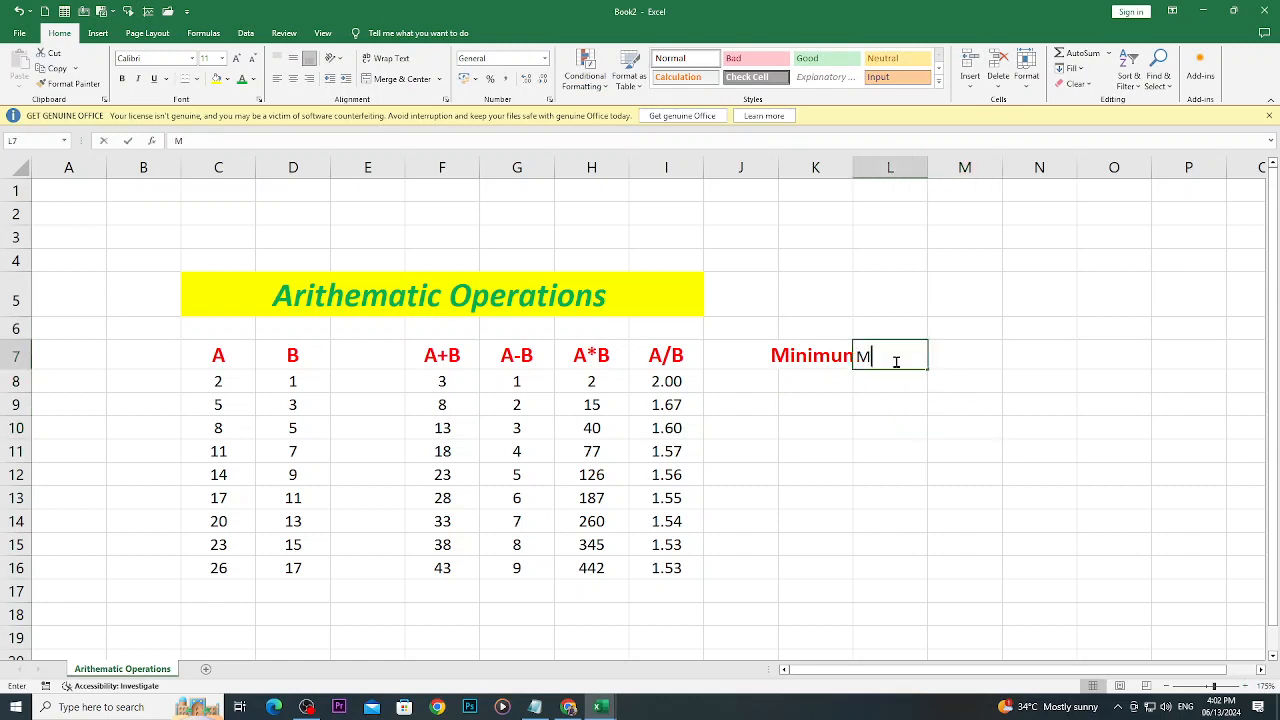
pyautogui.write('axim')
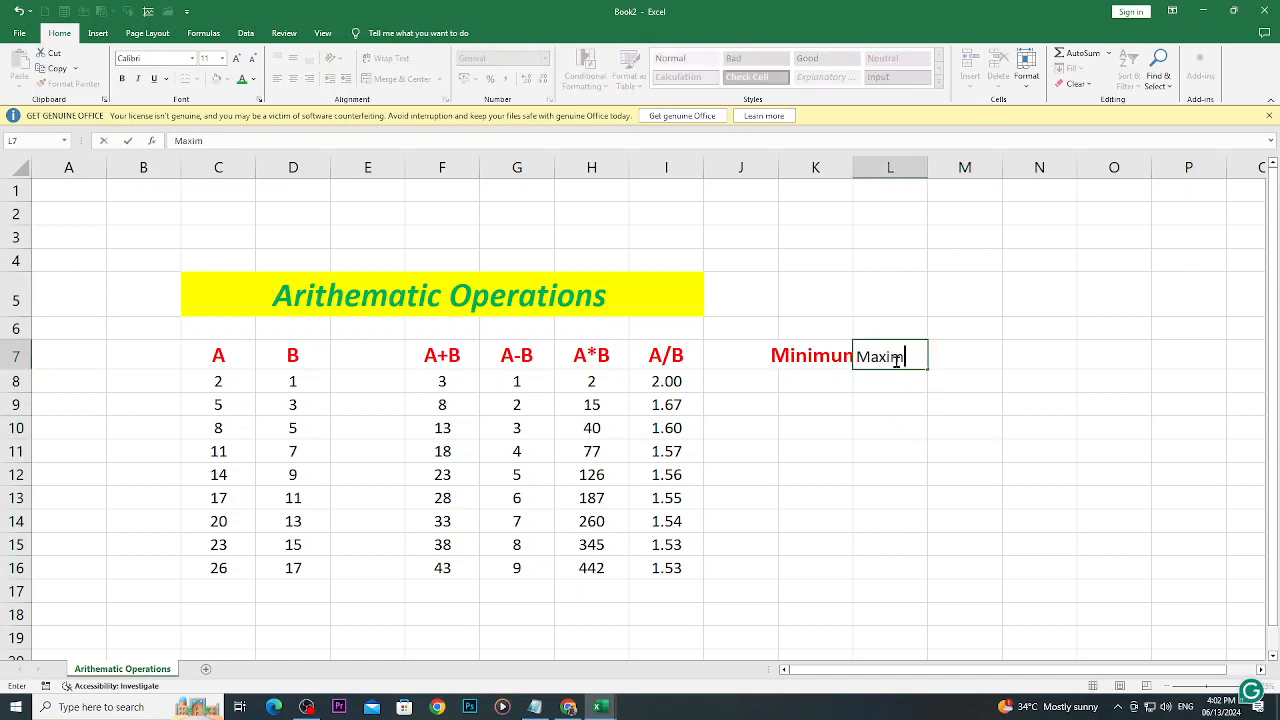
pyautogui.write('um')
pyautogui.press('Return')
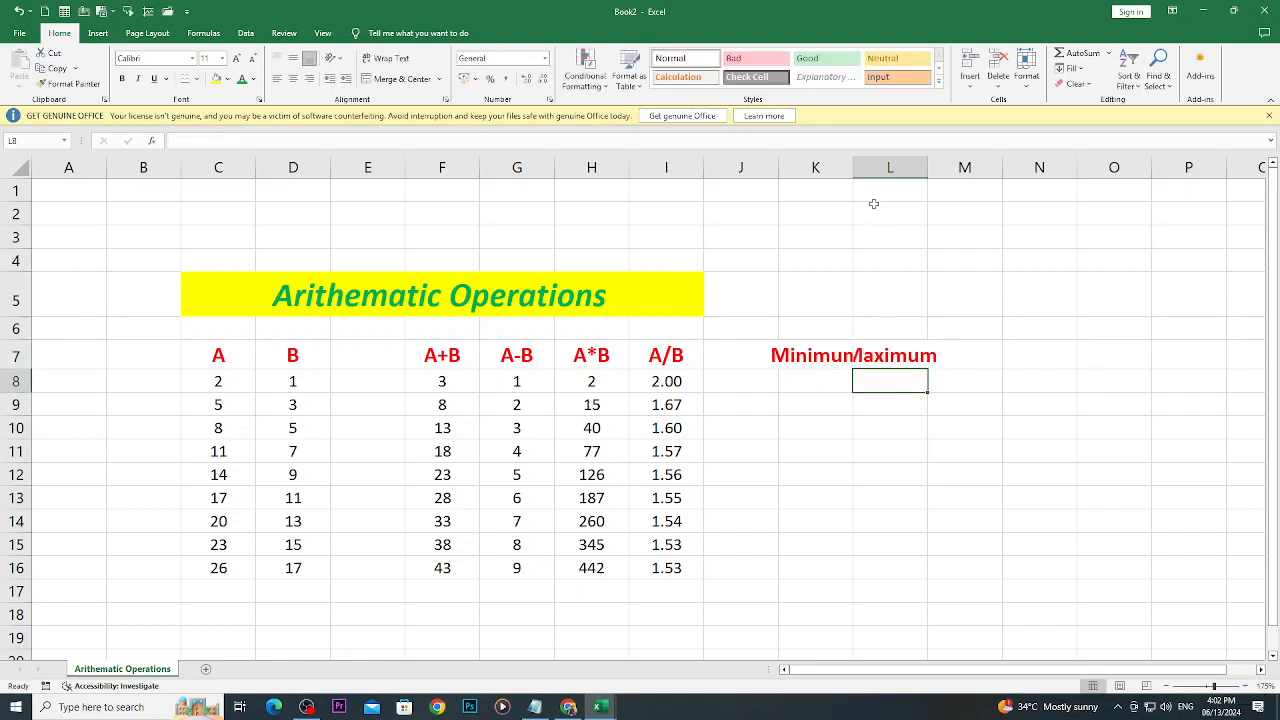
pyautogui.moveTo(854, 167); pyautogui.dragTo(998, 168)
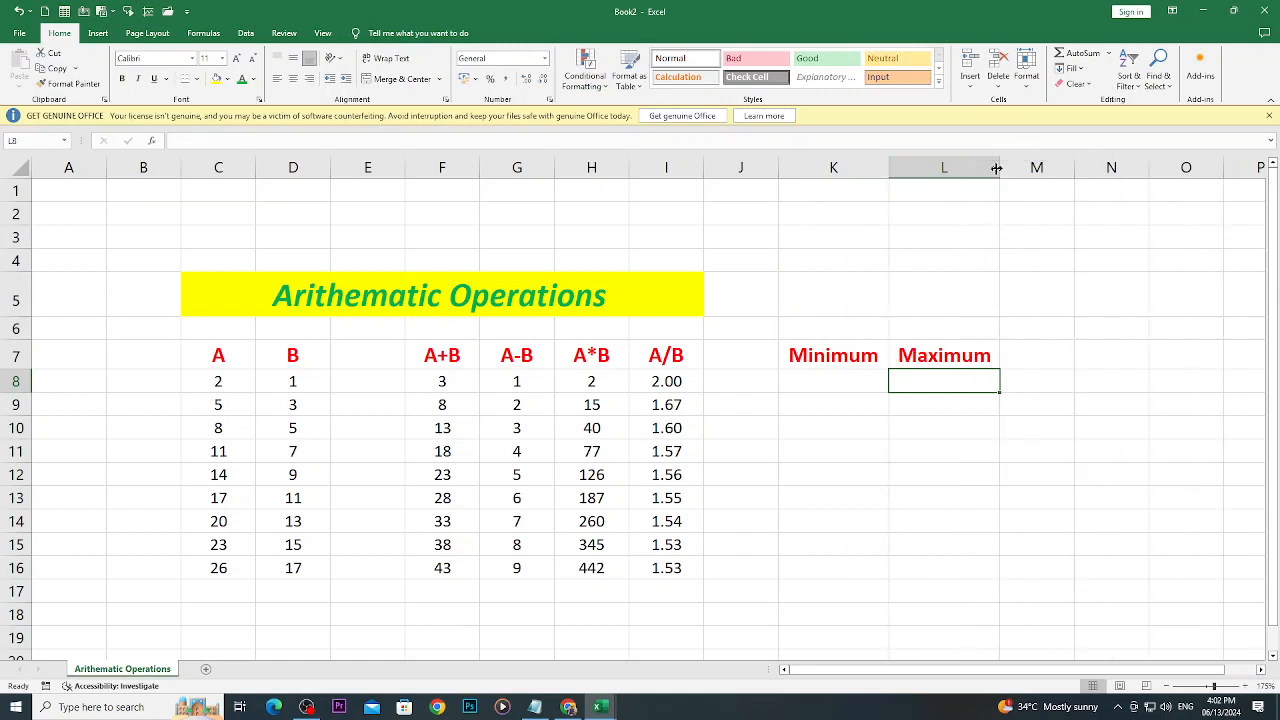
pyautogui.click(930, 363)
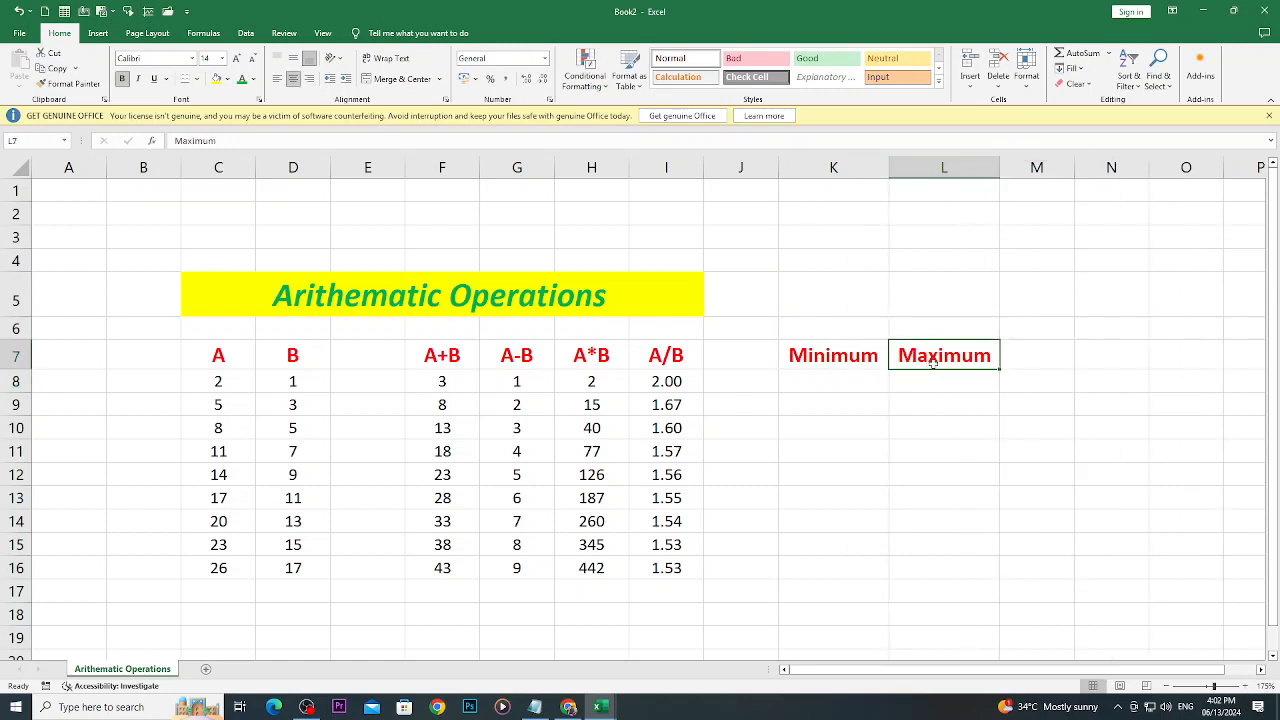
# - Enter the heading "Average" in cell M7 and widen column M to fit it
pyautogui.click(1027, 361)
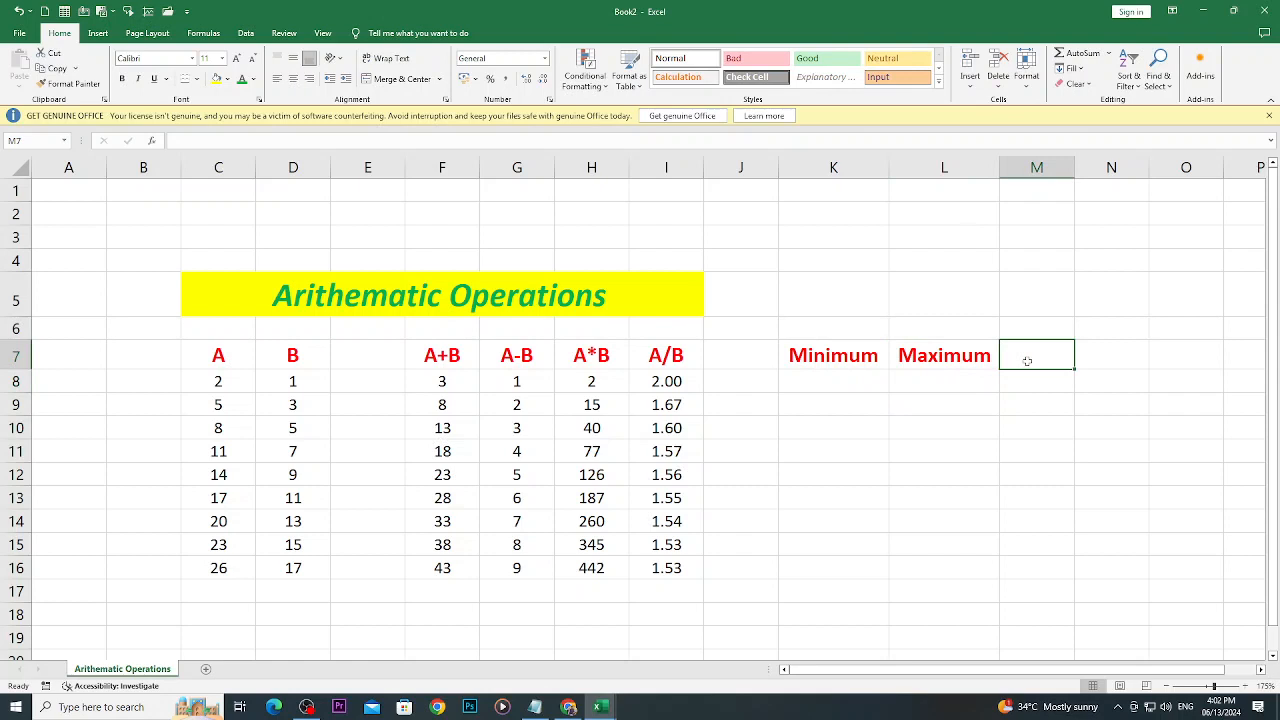
pyautogui.write('Average')
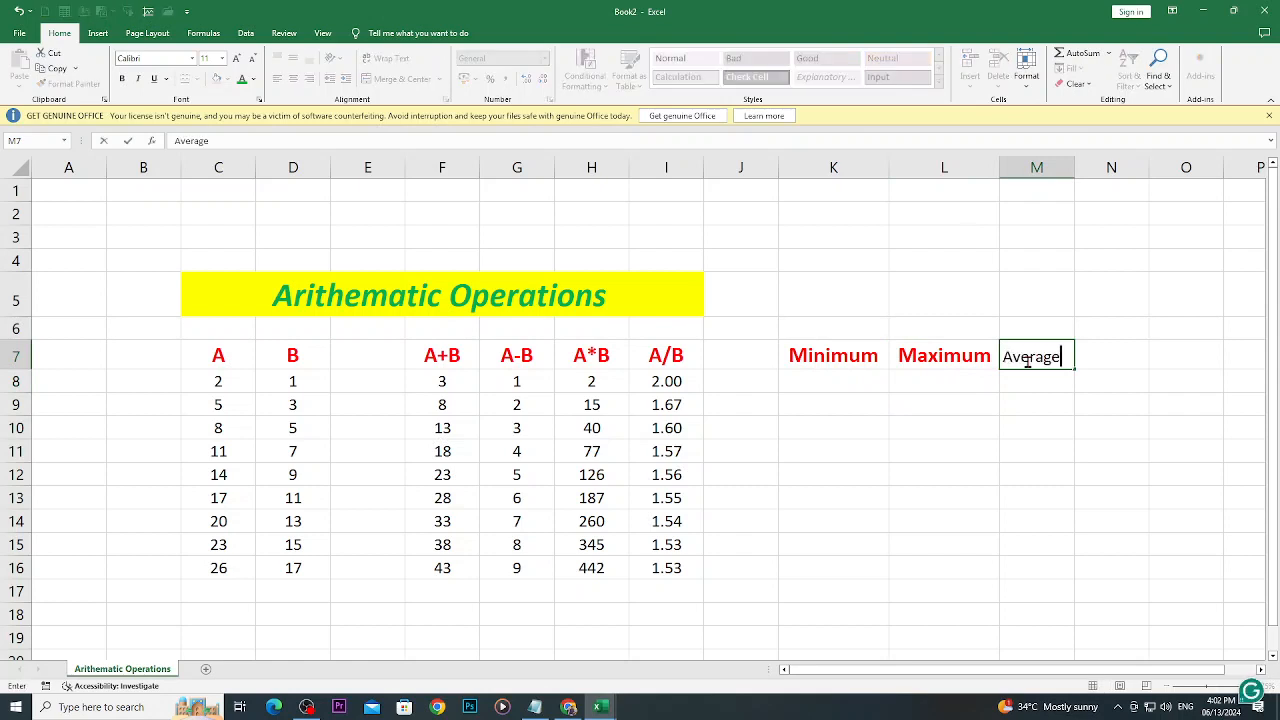
pyautogui.press('Return')
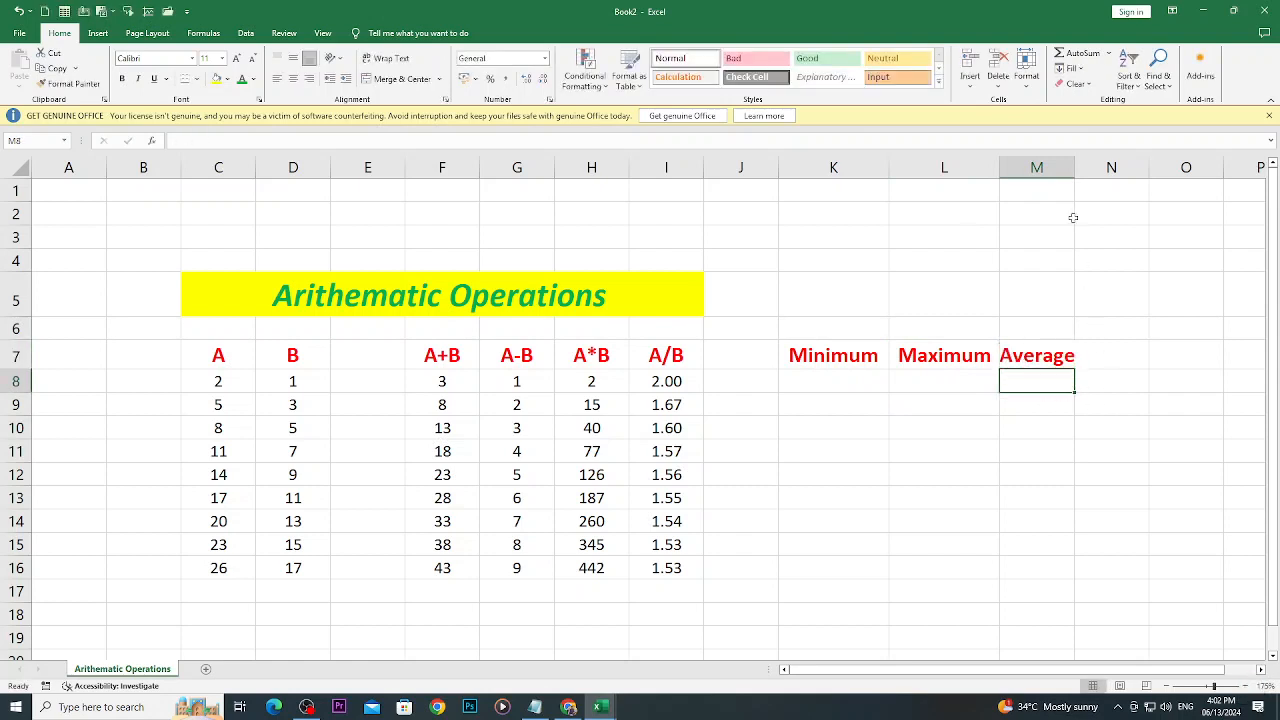
pyautogui.moveTo(1074, 167); pyautogui.dragTo(1101, 167)
# - Enter the heading "Sum" in cell N7, beside the Average heading
pyautogui.click(1123, 347)
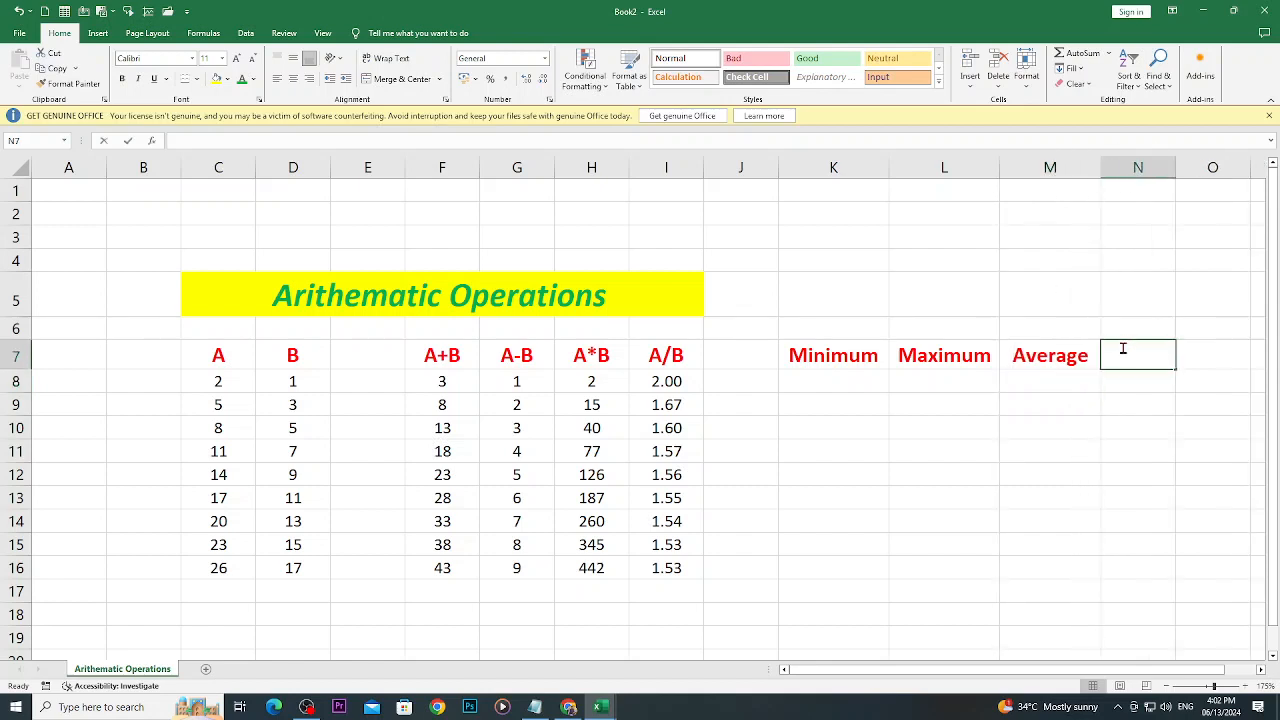
pyautogui.write('Sum')
pyautogui.press('BackSpace')
pyautogui.press('BackSpace')
pyautogui.press('BackSpace')
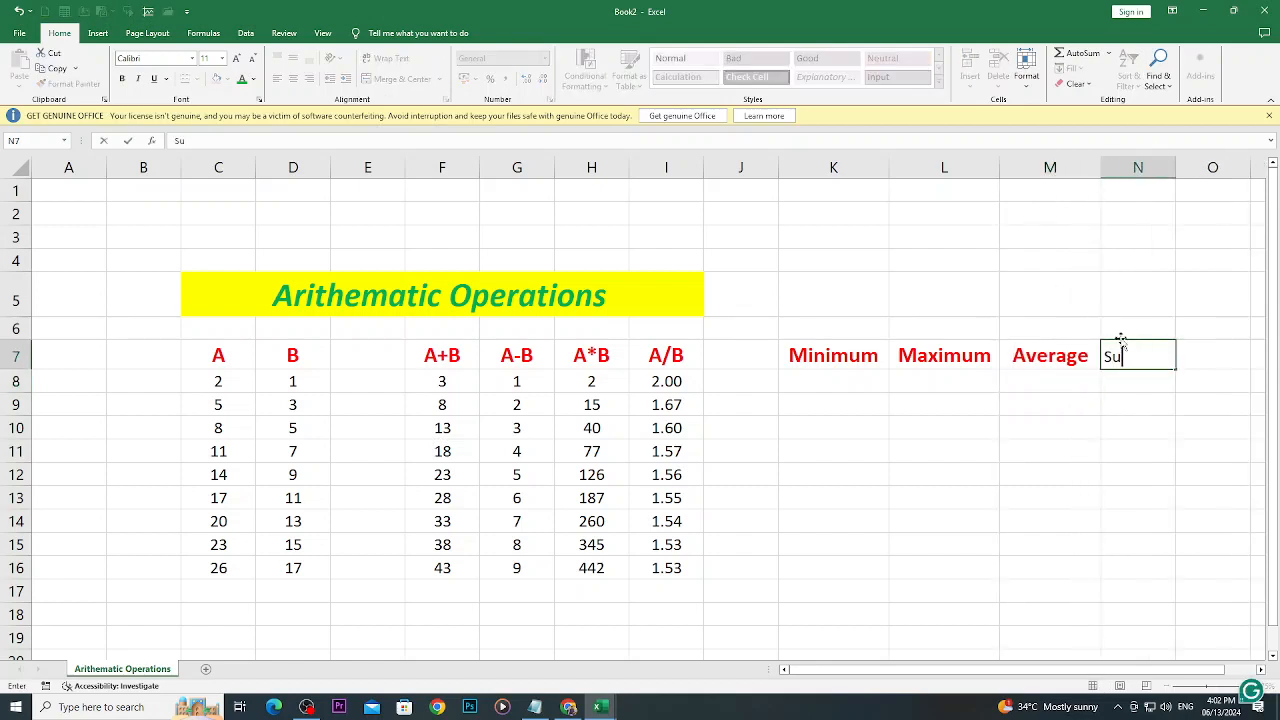
pyautogui.write('Totaa')
pyautogui.press('BackSpace')
pyautogui.write('l')
pyautogui.press('BackSpace')
pyautogui.press('BackSpace')
pyautogui.press('BackSpace')
pyautogui.press('BackSpace')
pyautogui.press('BackSpace')
pyautogui.write('Sum')
pyautogui.press('Return')
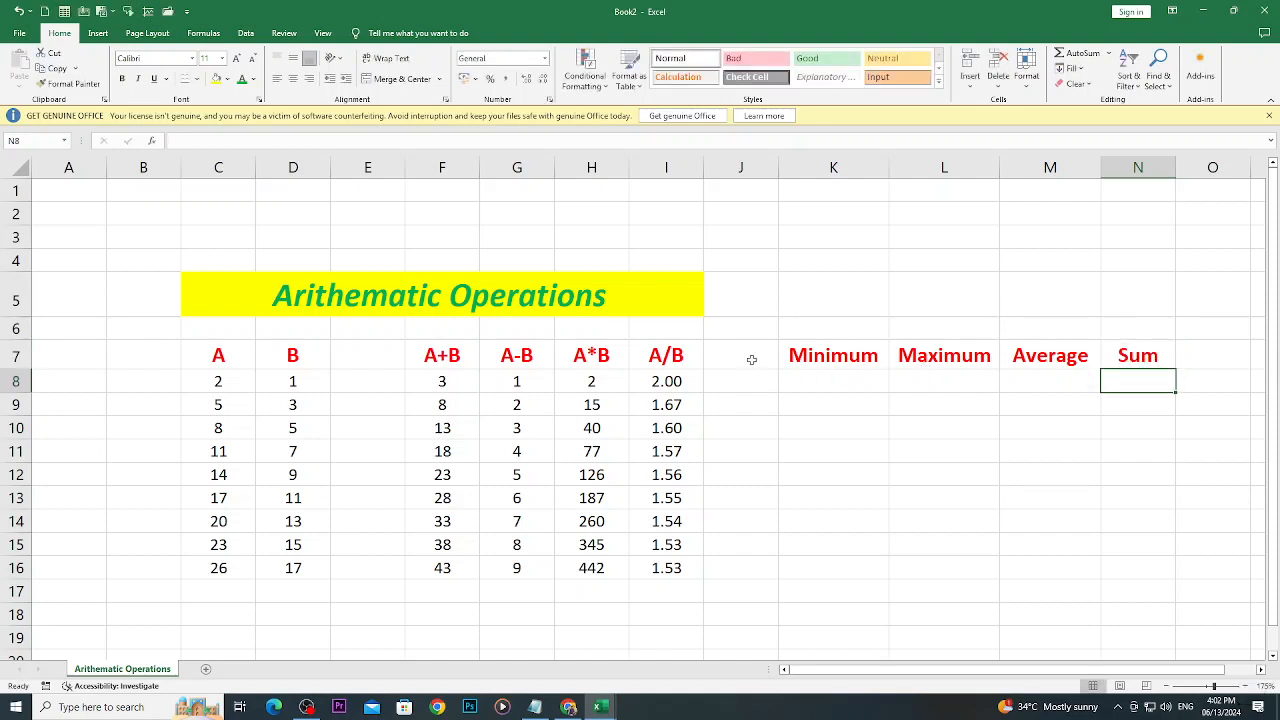
# - Insert a new column before column J, right of the A/B results, and select its title-row cell J5
pyautogui.moveTo(827, 356); pyautogui.dragTo(852, 379)
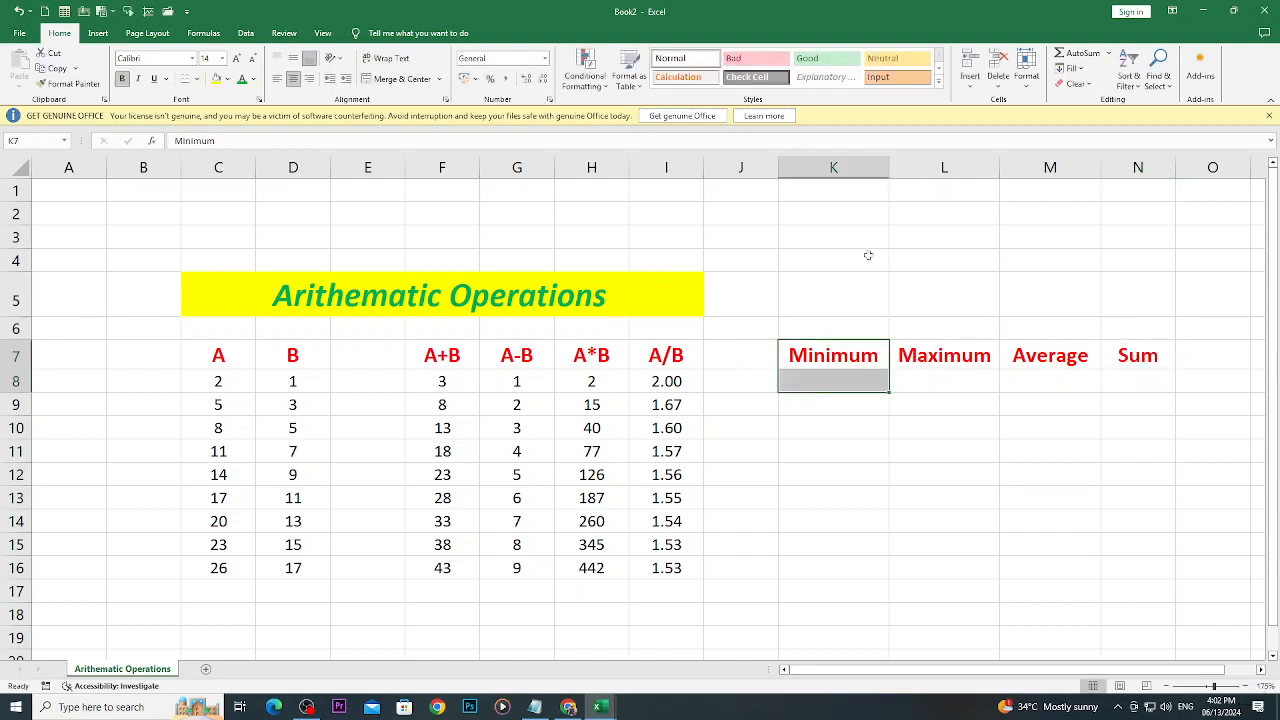
pyautogui.rightClick(743, 172)
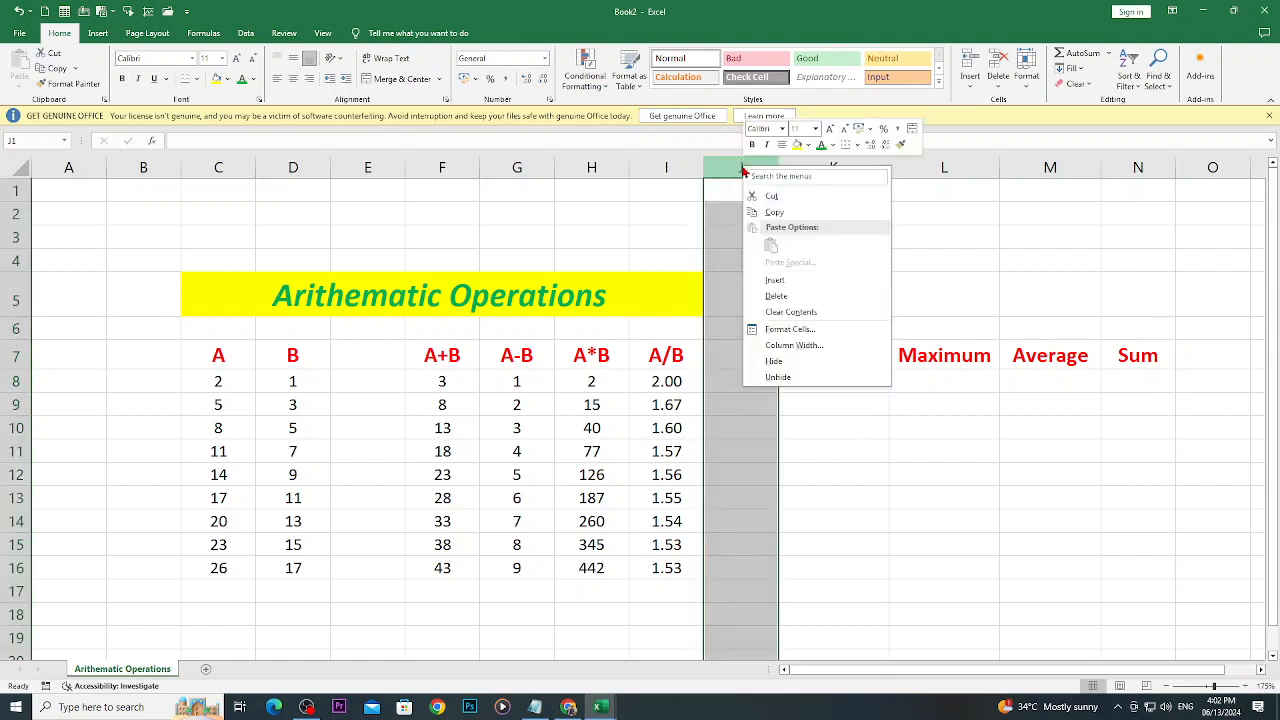
pyautogui.click(775, 280)
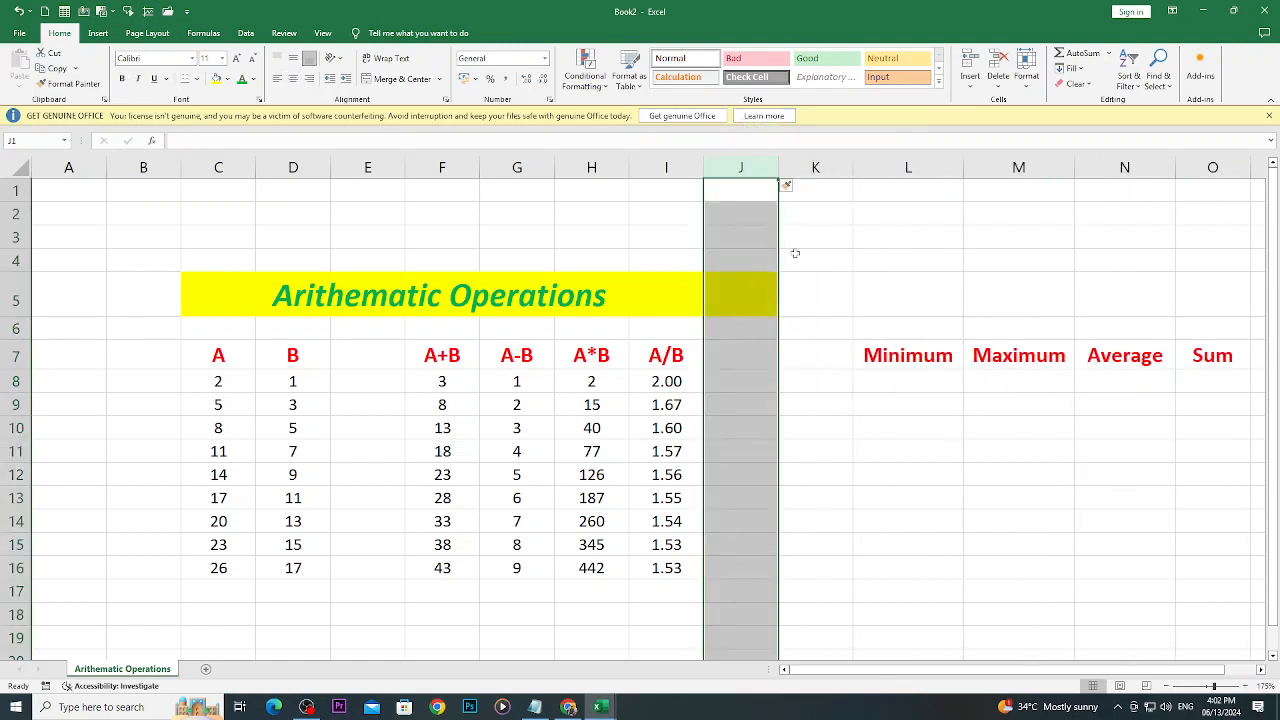
pyautogui.click(828, 277)
pyautogui.click(764, 303)
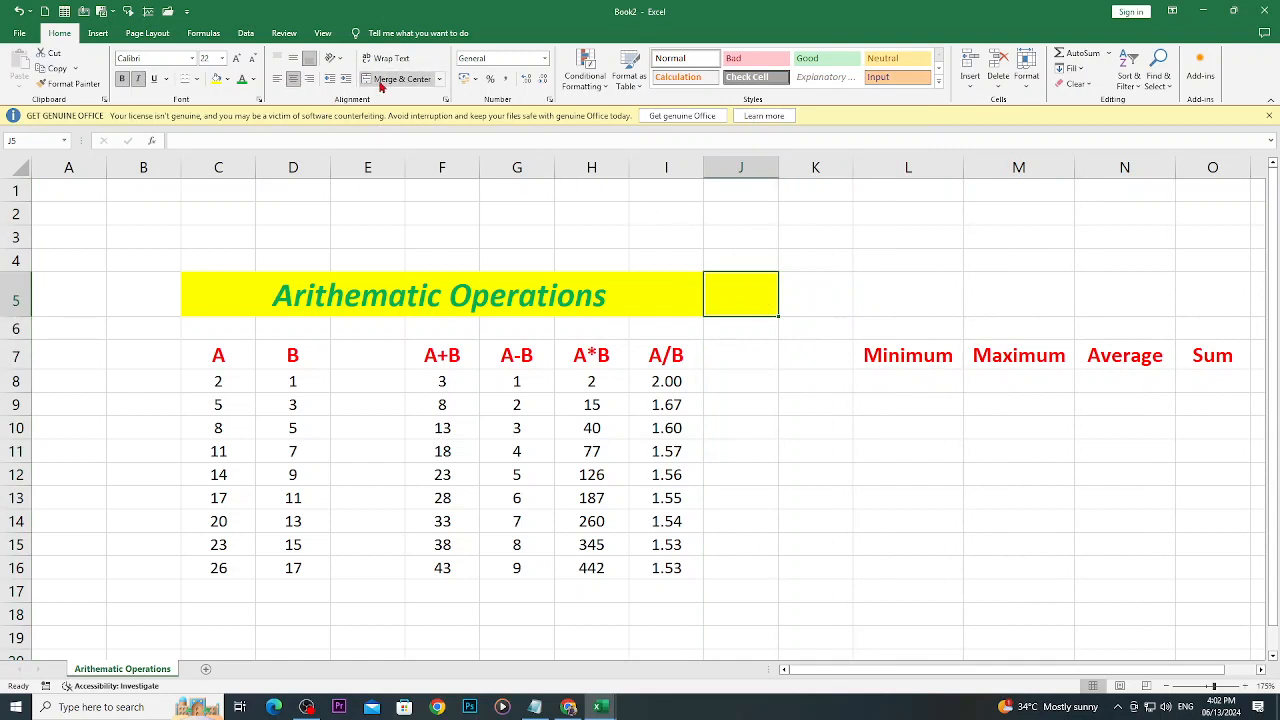
# - Unmerge cell J5 and replace its yellow formatting by moving the blank cell J6 onto it
pyautogui.click(439, 79)
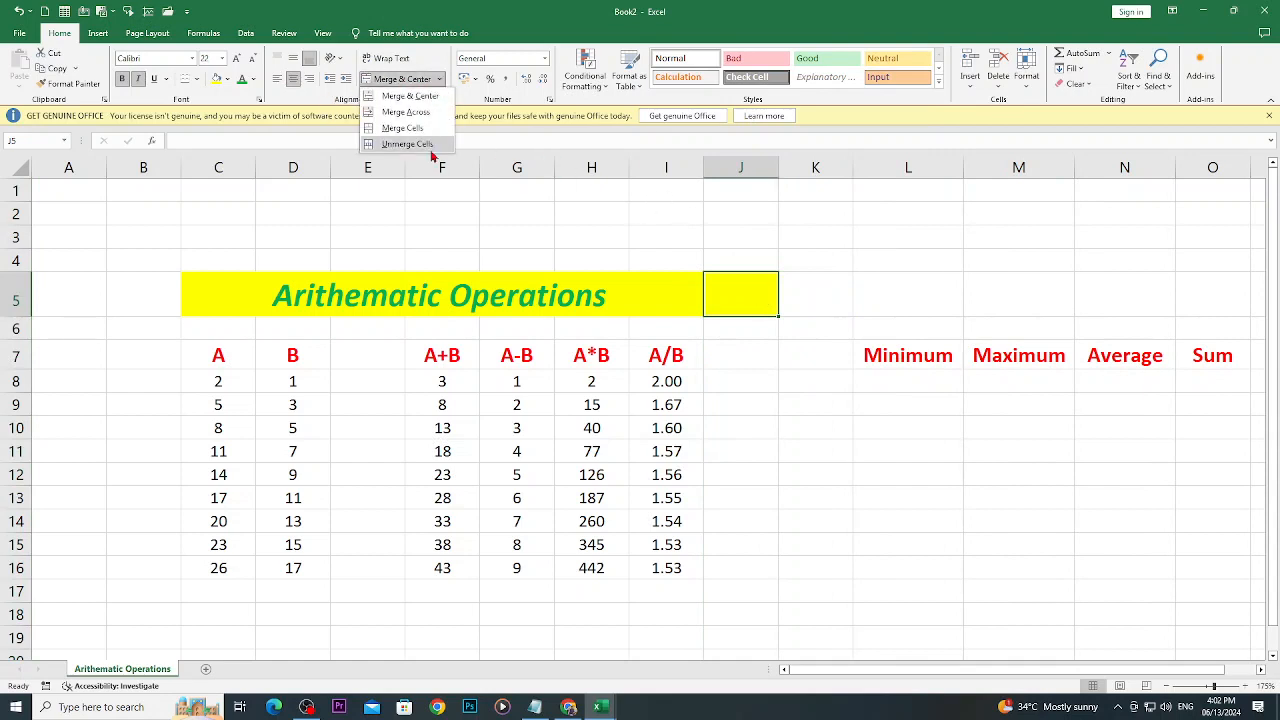
pyautogui.click(431, 149)
pyautogui.click(748, 334)
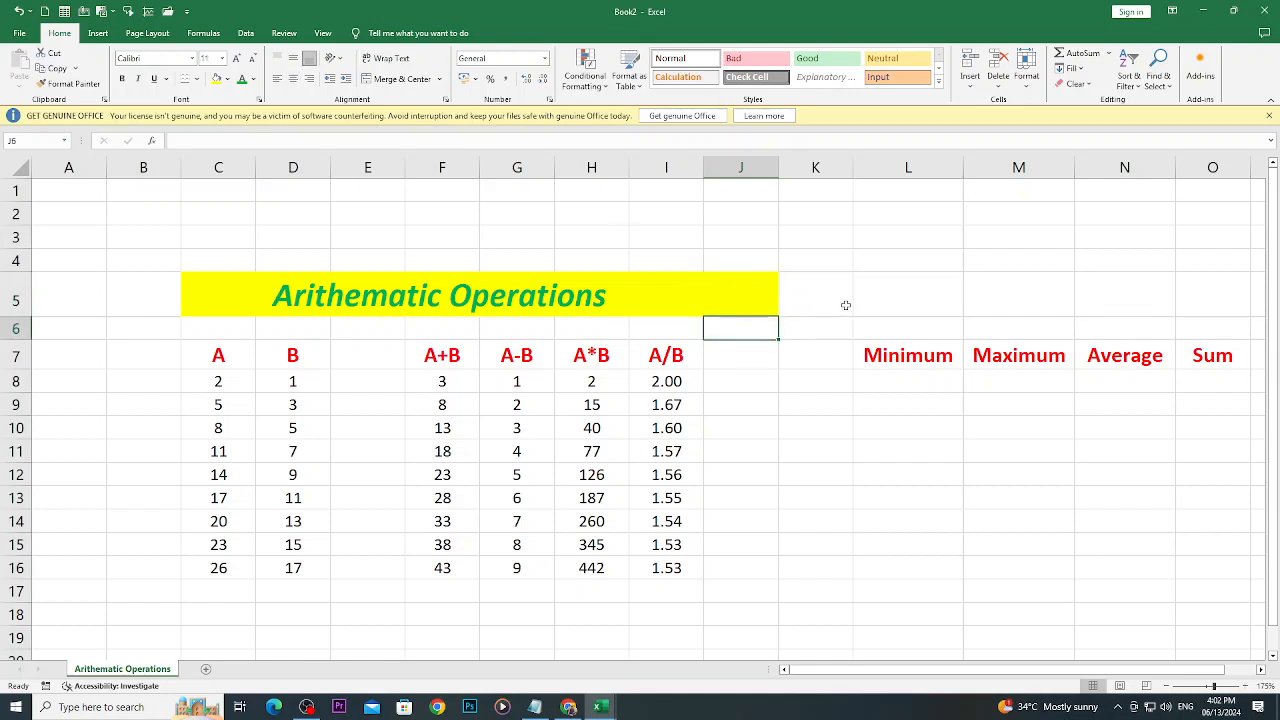
pyautogui.moveTo(748, 316); pyautogui.dragTo(742, 300)
# - Unmerge the "Arithematic Operations" title cells C5:I5
pyautogui.click(677, 294)
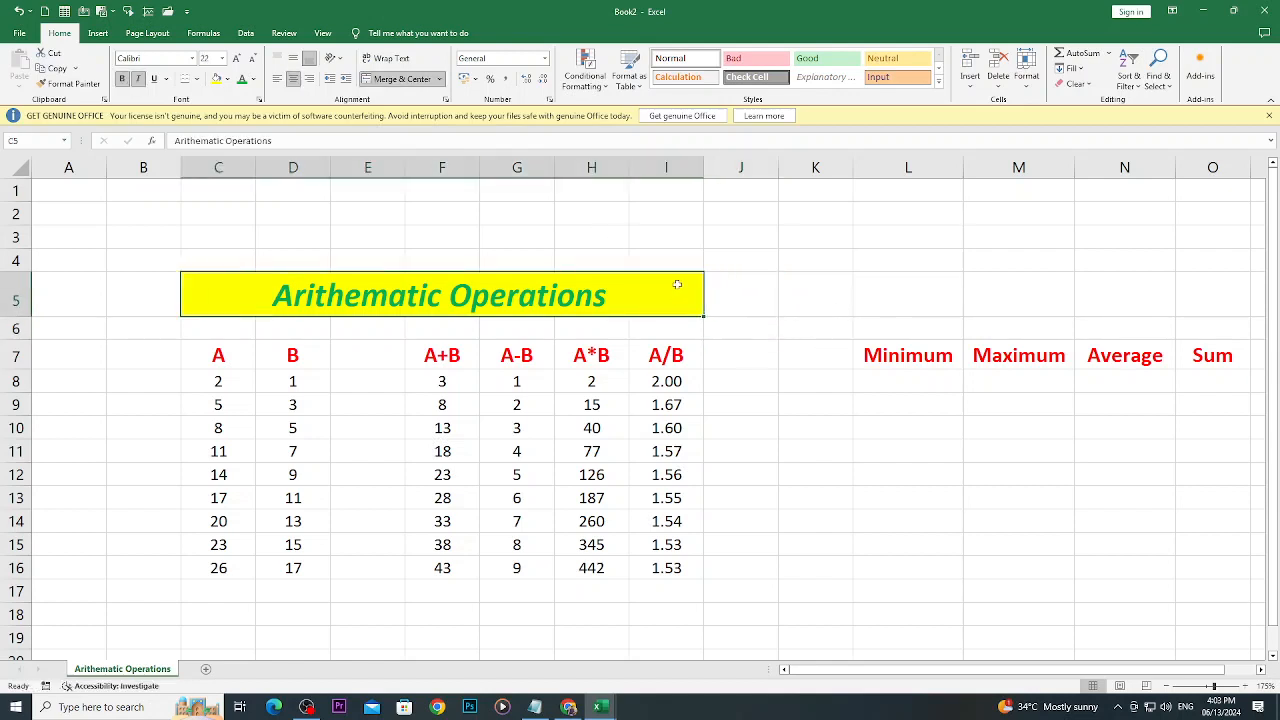
pyautogui.click(438, 79)
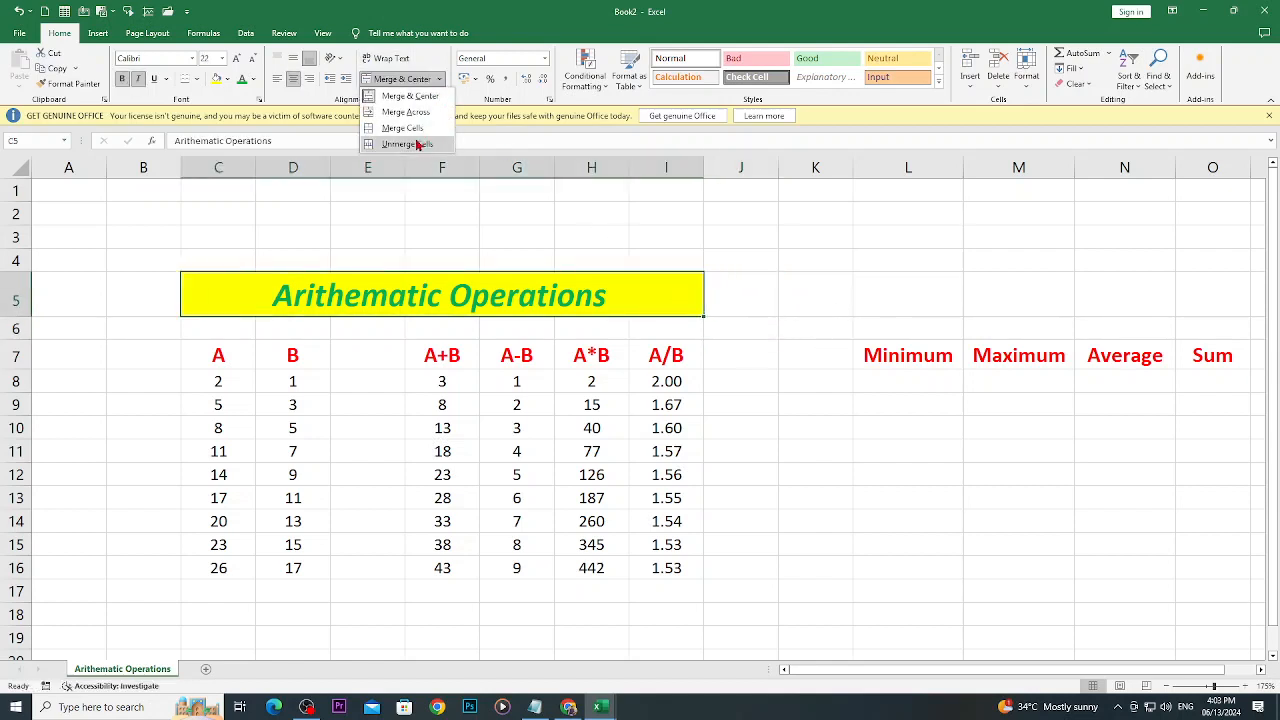
pyautogui.click(408, 144)
pyautogui.click(542, 213)
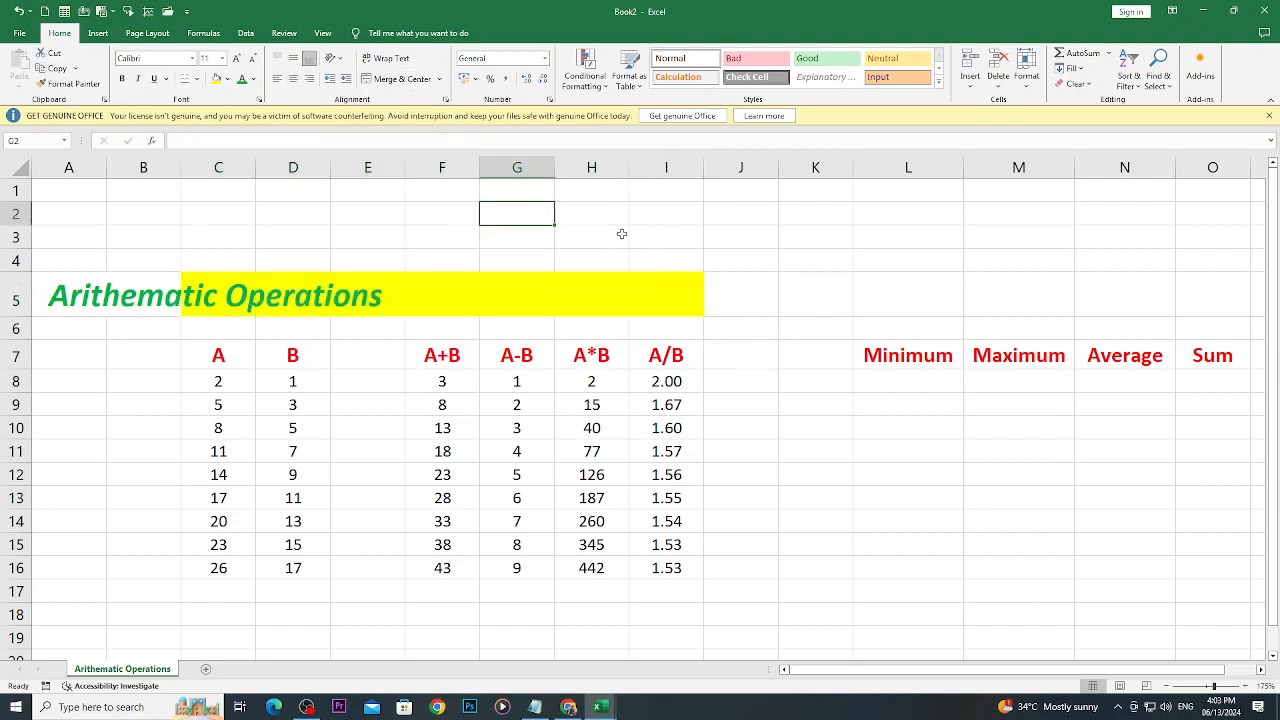
# - Try removing the fill from cell I5 with No Fill, and undo that change
pyautogui.click(682, 302)
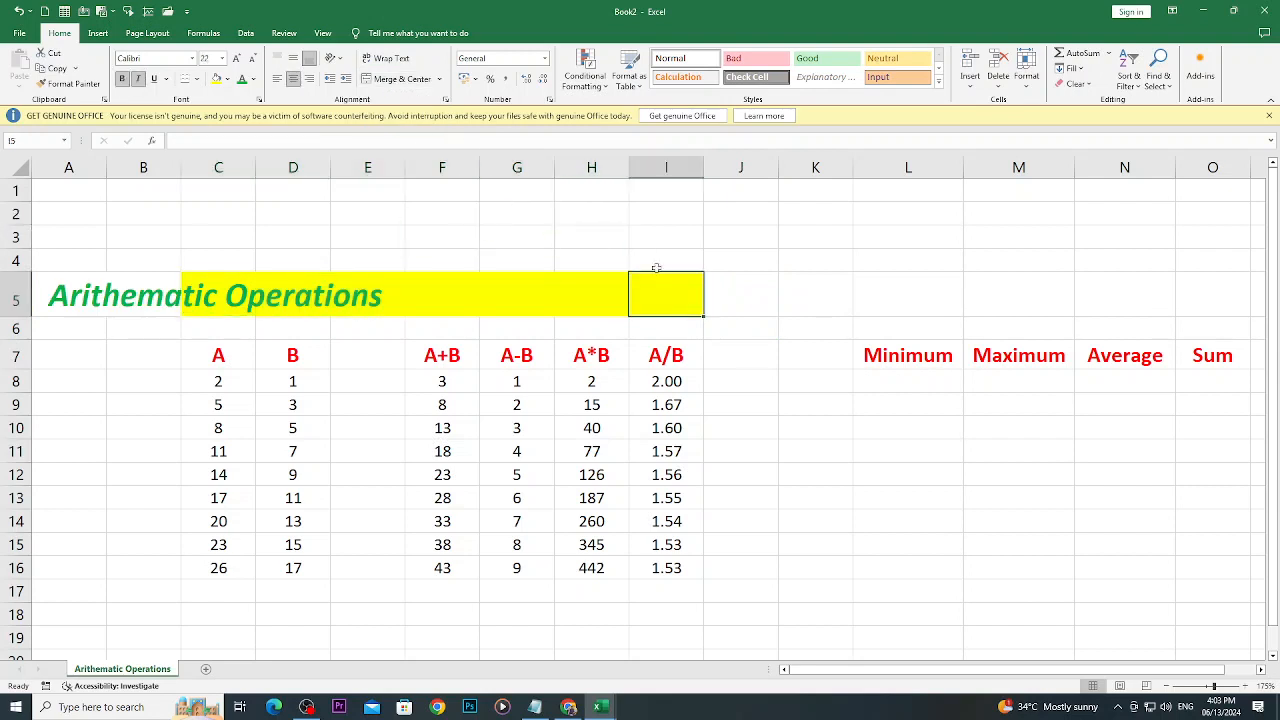
pyautogui.click(228, 83)
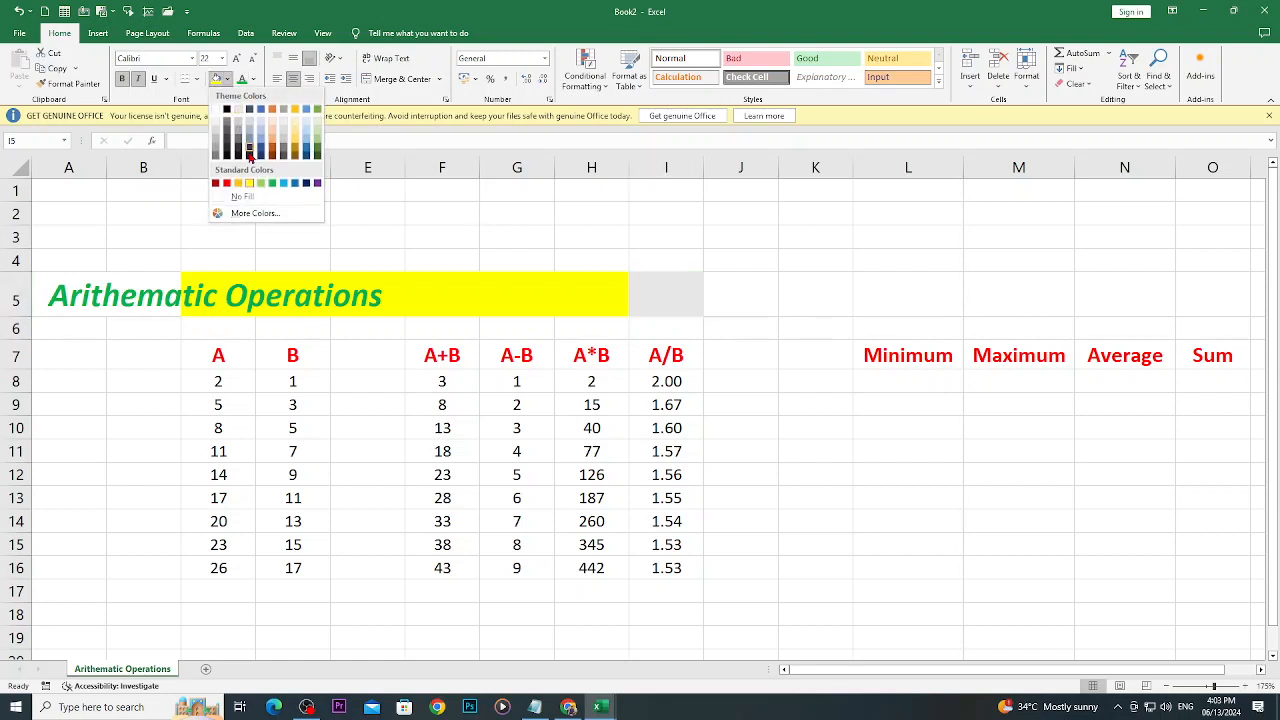
pyautogui.click(243, 196)
pyautogui.press('Right')
pyautogui.press('Up')
pyautogui.press('Up')
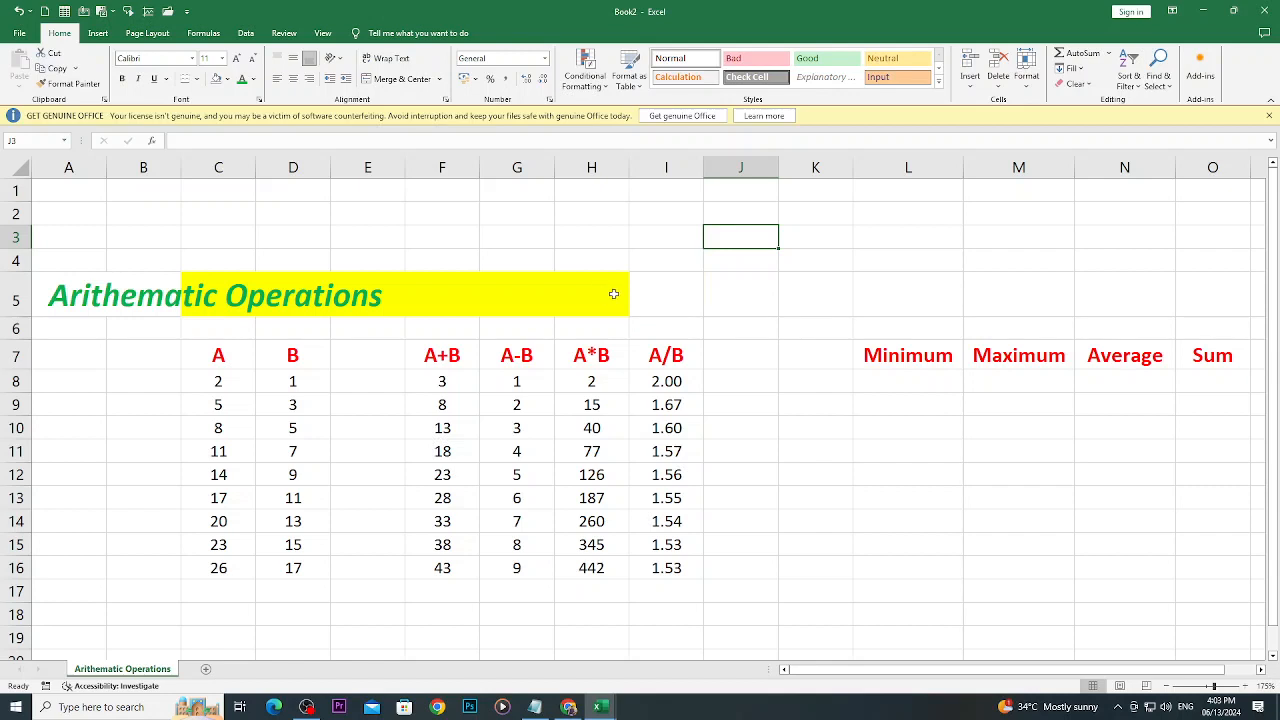
pyautogui.hotkey('ctrl', 'z')
# - Merge and center the "Arithematic Operations" title across C5:I5 again
pyautogui.moveTo(689, 298); pyautogui.dragTo(220, 299)
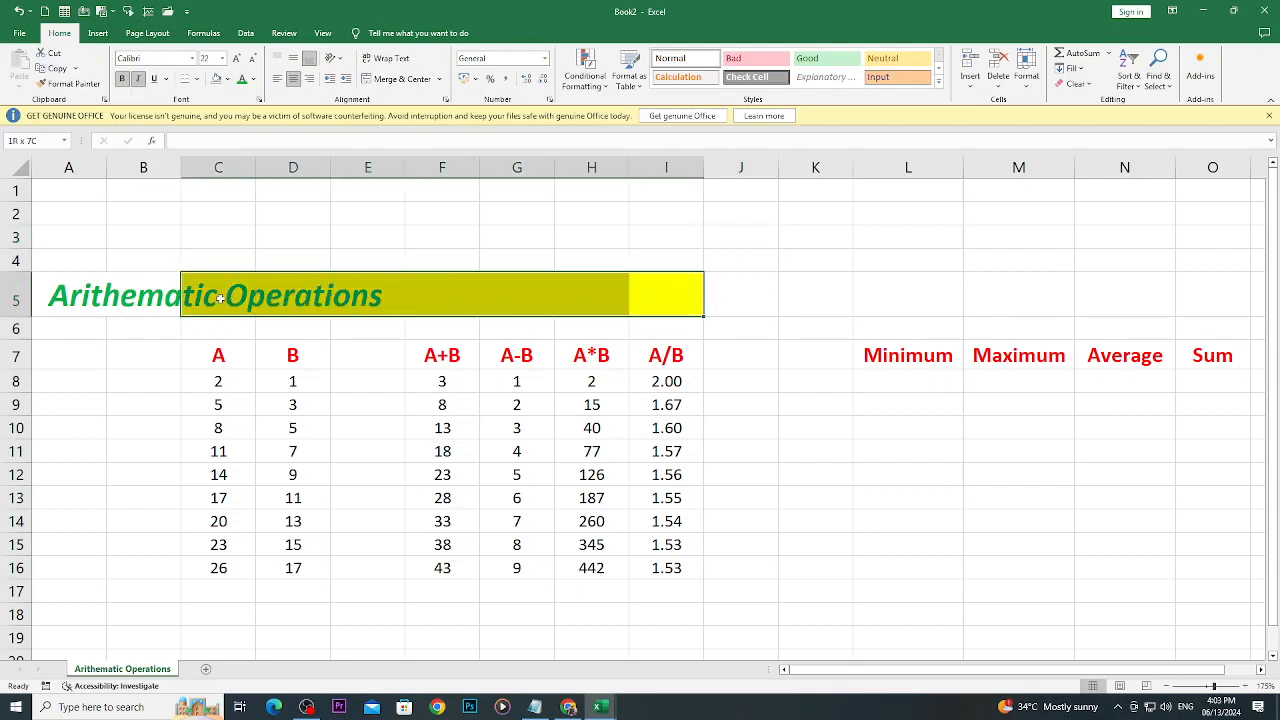
pyautogui.click(376, 84)
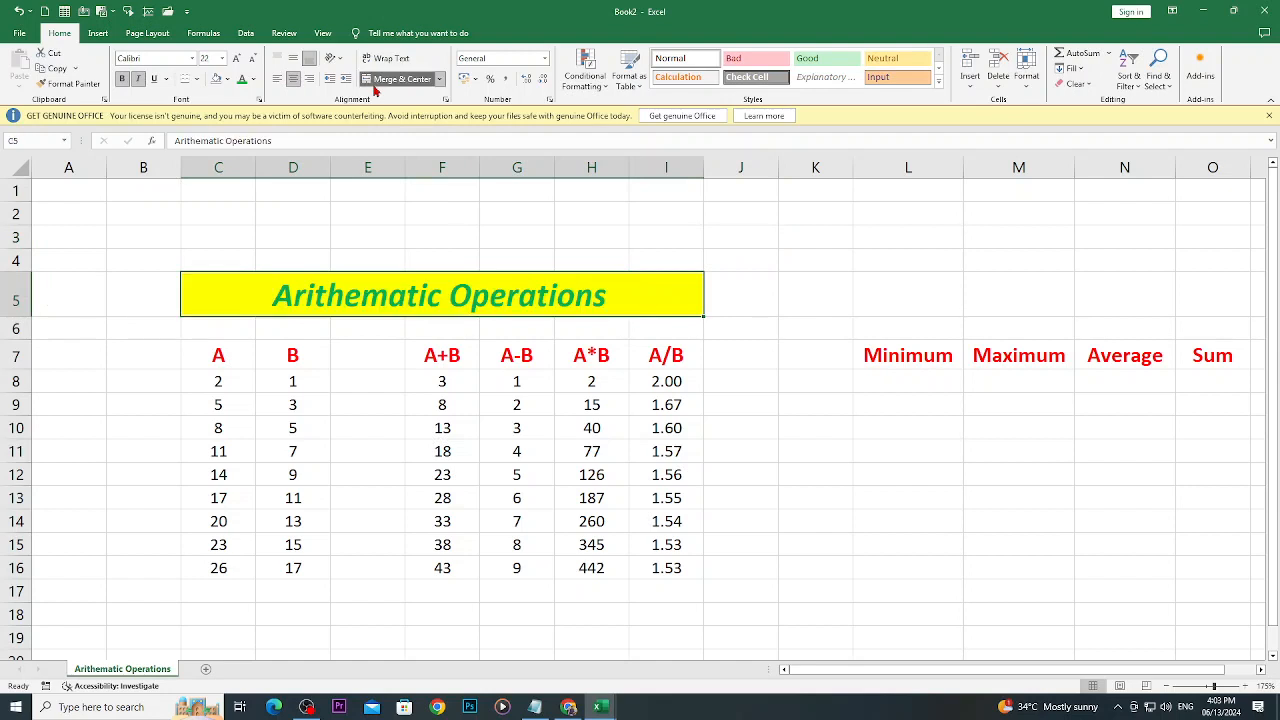
# - Enter the heading "Values" in cell K7 and narrow the empty column J beside it
pyautogui.click(810, 294)
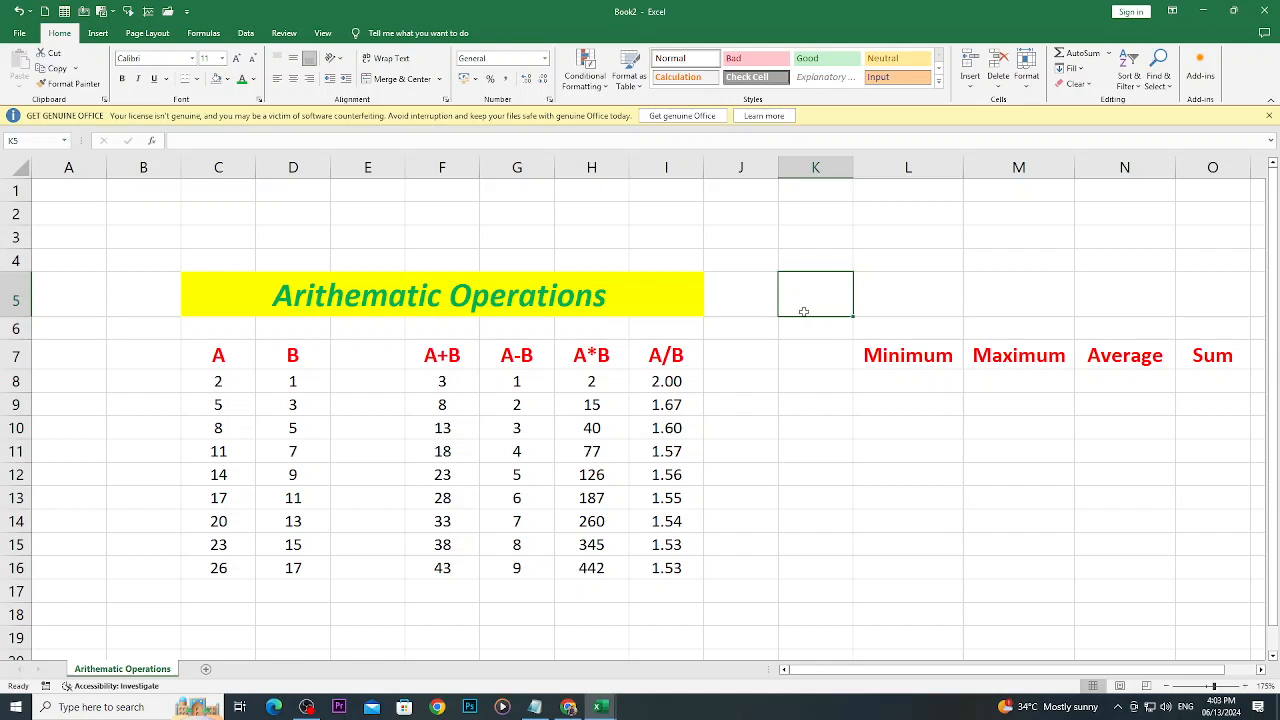
pyautogui.click(803, 354)
pyautogui.press('Return')
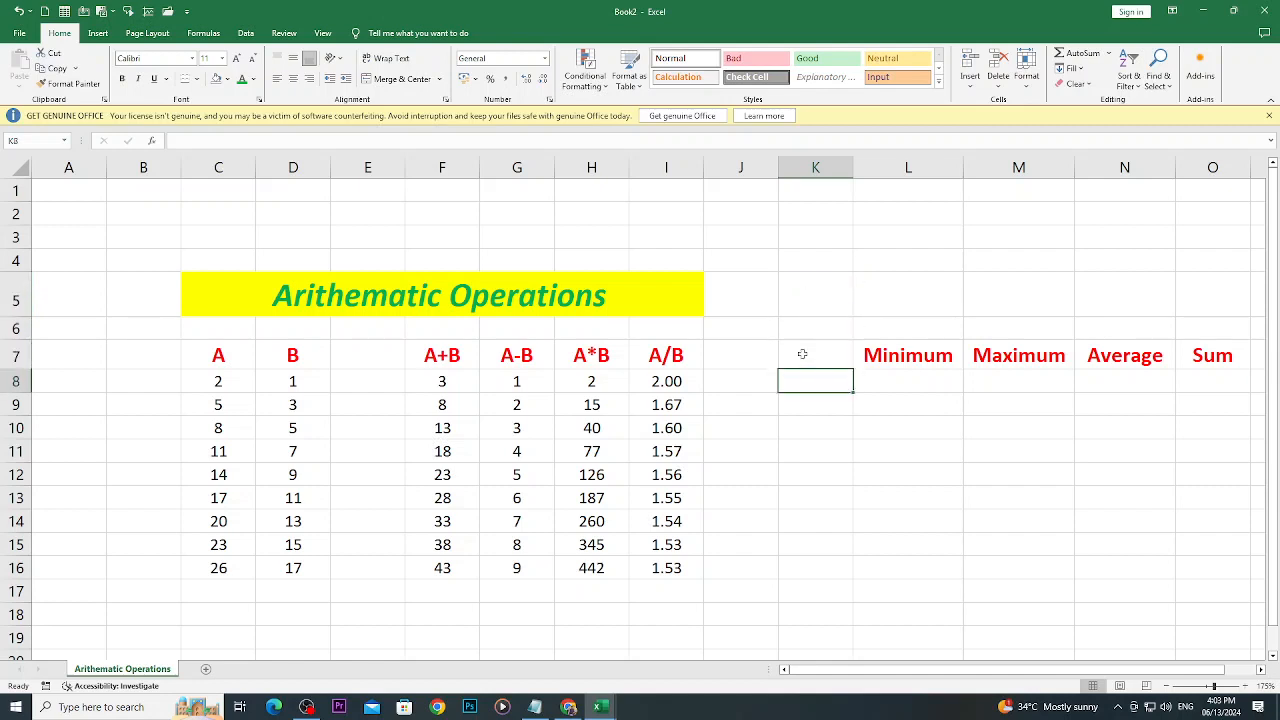
pyautogui.click(802, 354)
pyautogui.write('V')
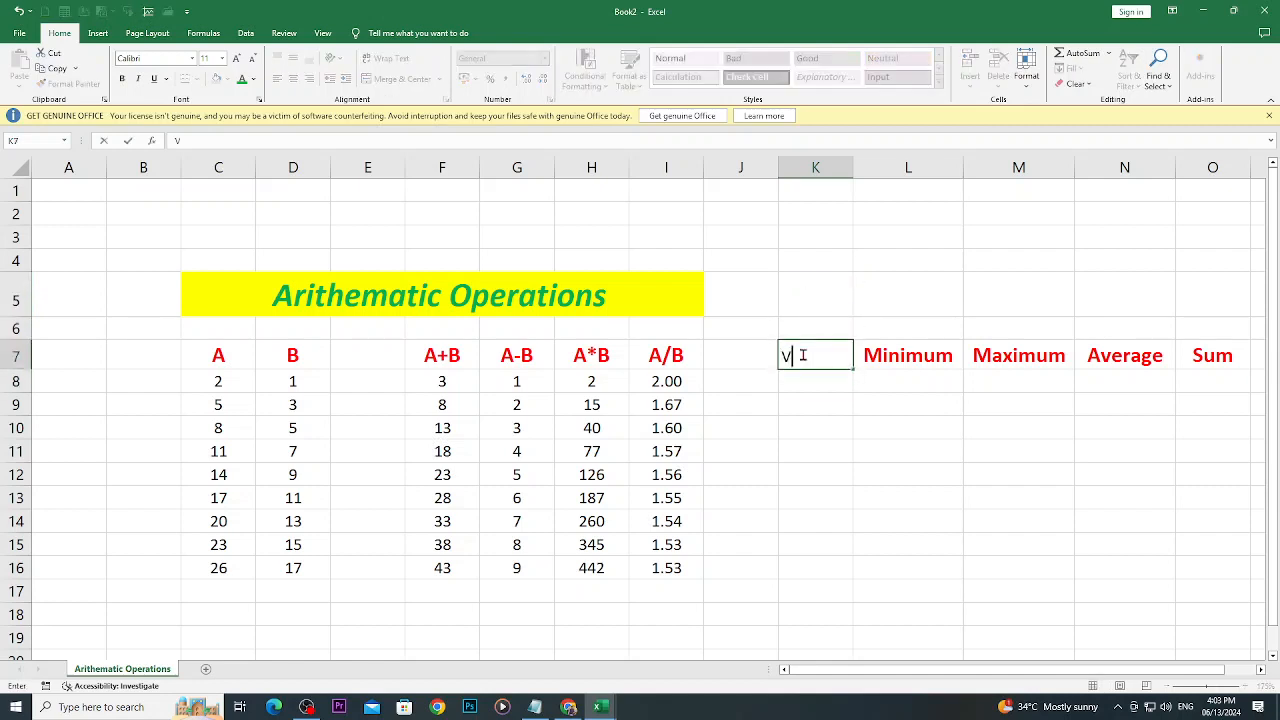
pyautogui.write('alues')
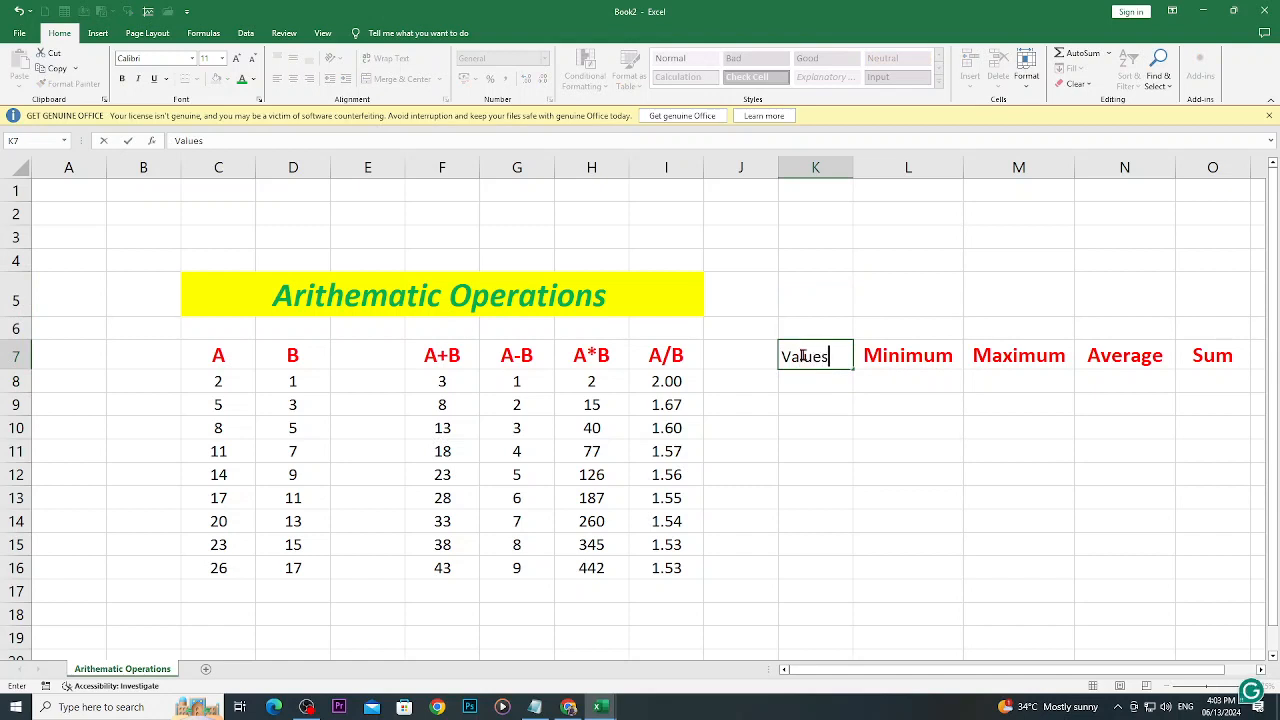
pyautogui.press('Return')
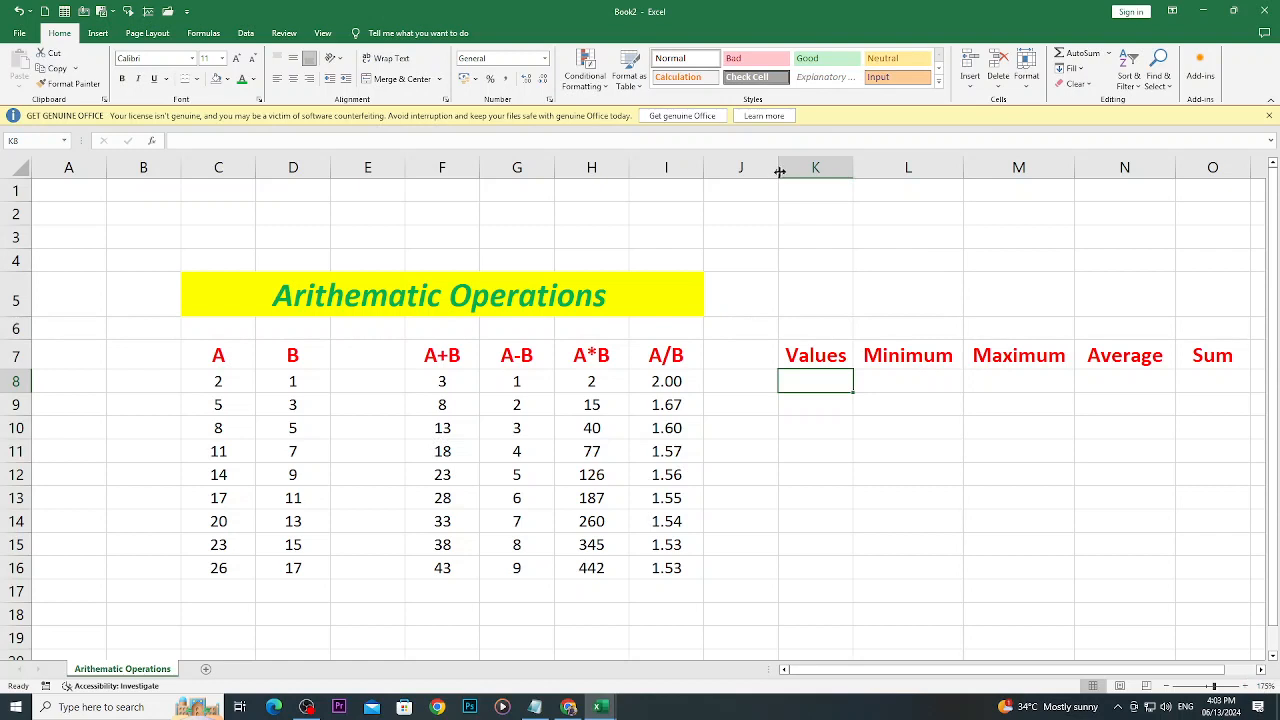
pyautogui.moveTo(778, 169); pyautogui.dragTo(753, 169)
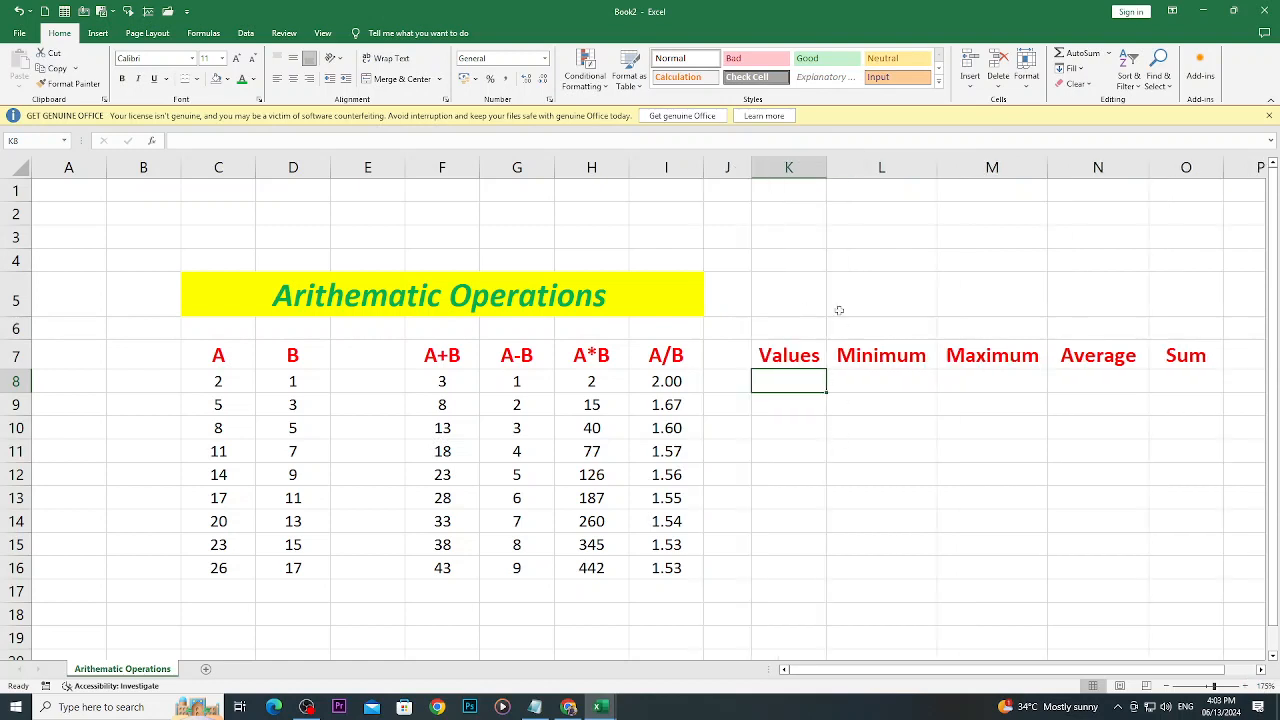
# - Enter the numbers 21, 54 and 100 in cells K8 to K10 under the Values heading
pyautogui.click(857, 362)
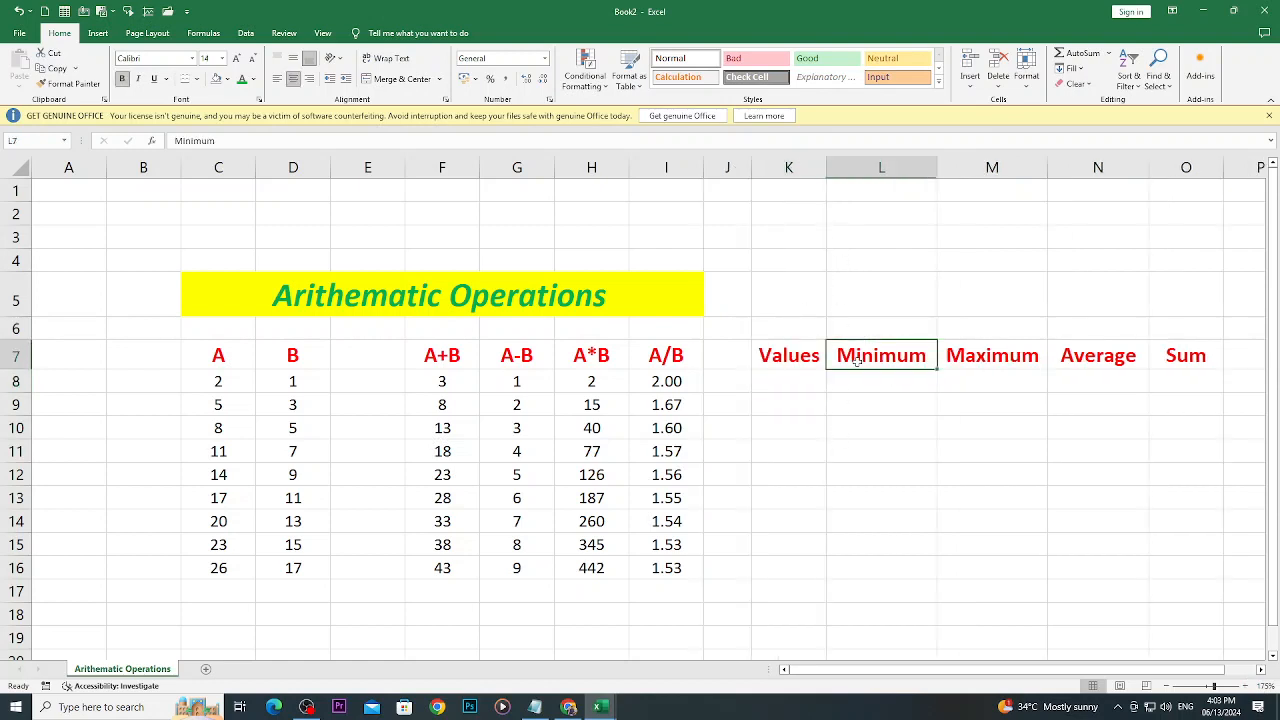
pyautogui.click(945, 362)
pyautogui.click(778, 388)
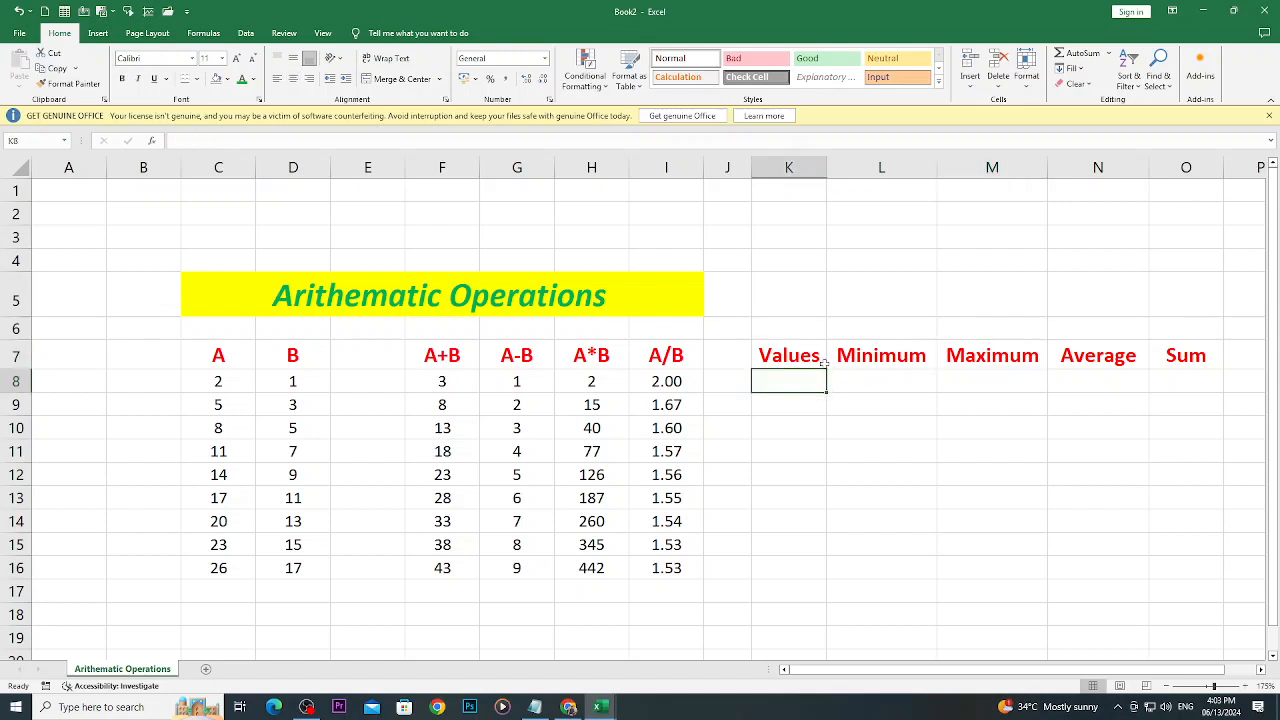
pyautogui.write('21')
pyautogui.press('Return')
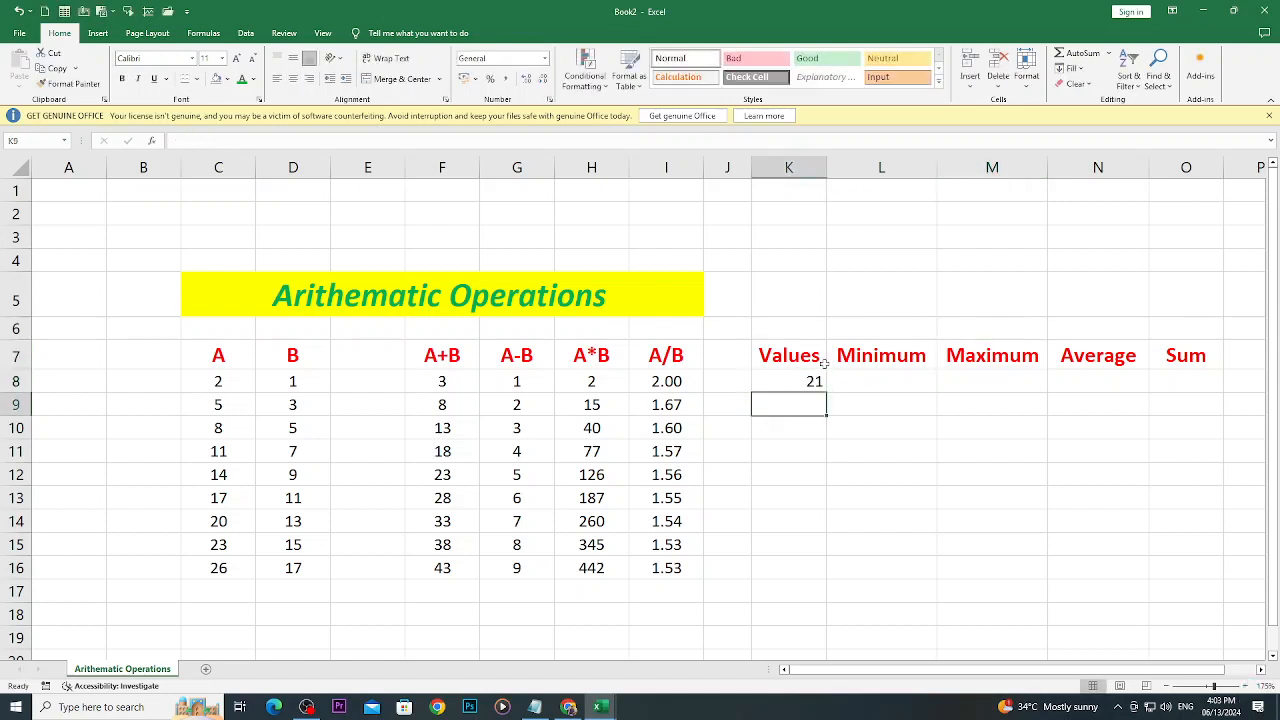
pyautogui.write('54')
pyautogui.press('Return')
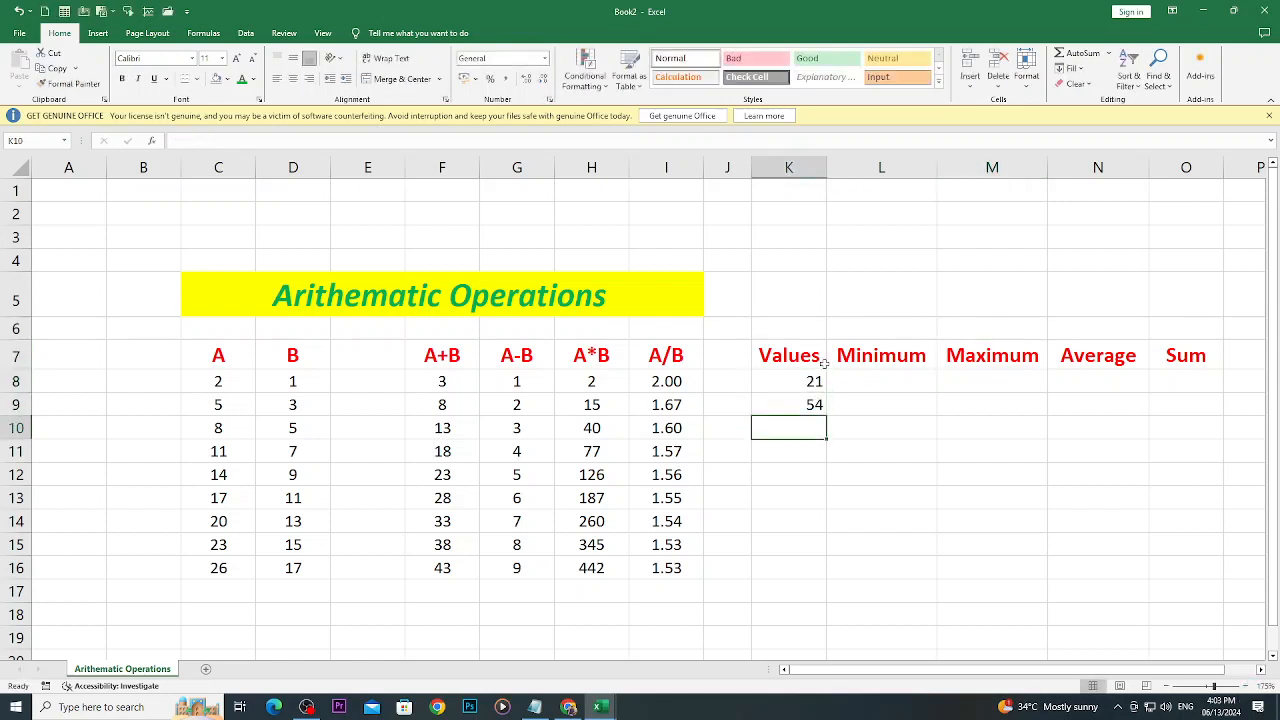
pyautogui.write('100')
pyautogui.press('Return')
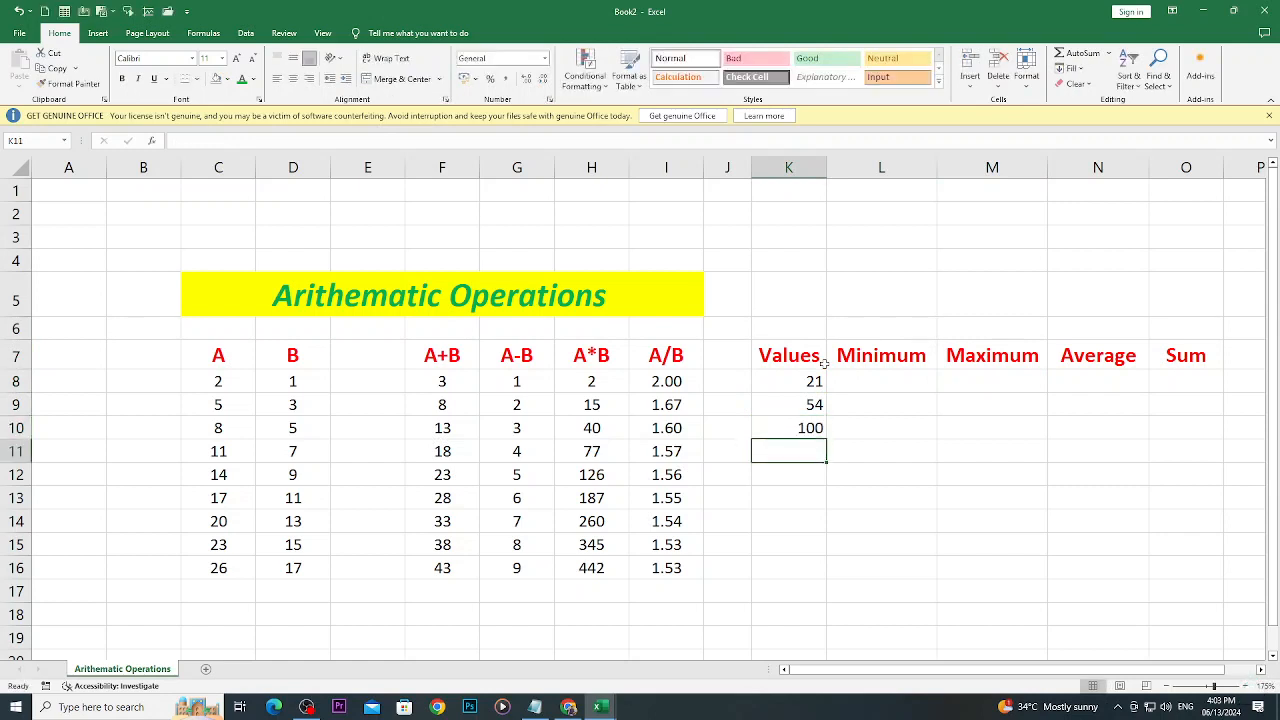
# - Extend the Values series from K8:K10 down to K16 and reduce the numbers to no decimal places
pyautogui.click(802, 386)
pyautogui.moveTo(802, 386); pyautogui.dragTo(826, 579)
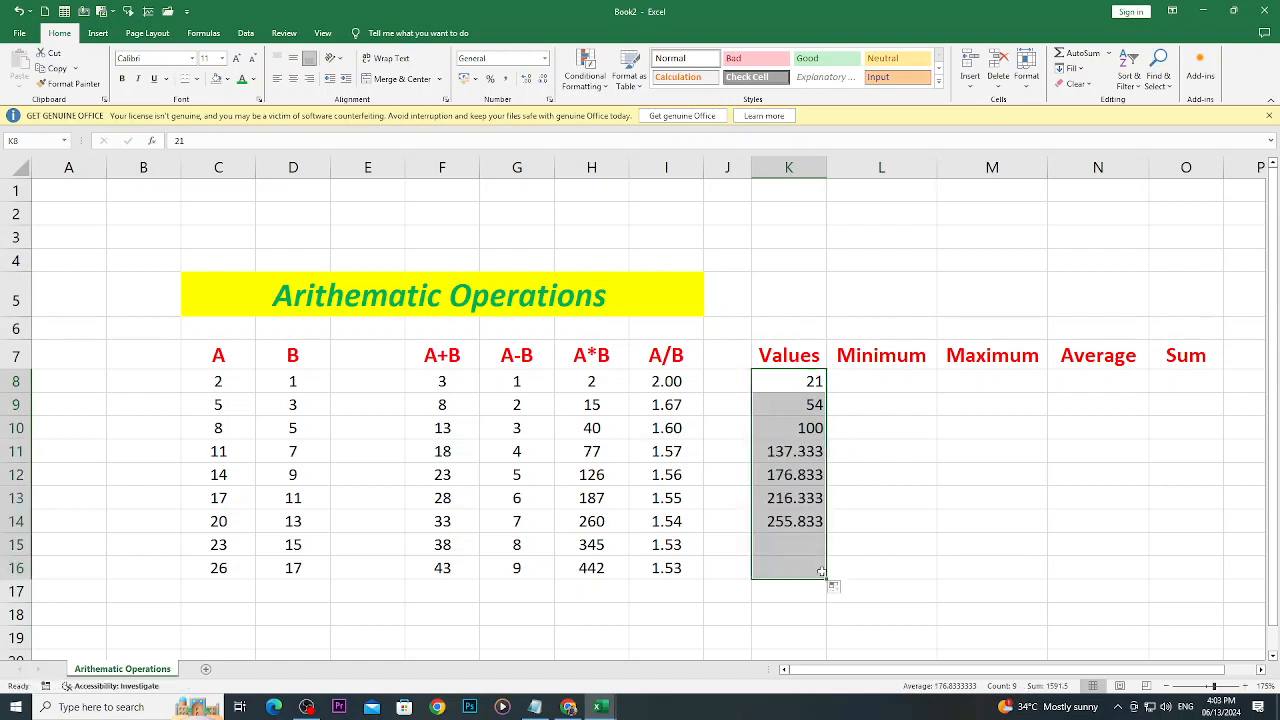
pyautogui.click(543, 79)
pyautogui.click(543, 79)
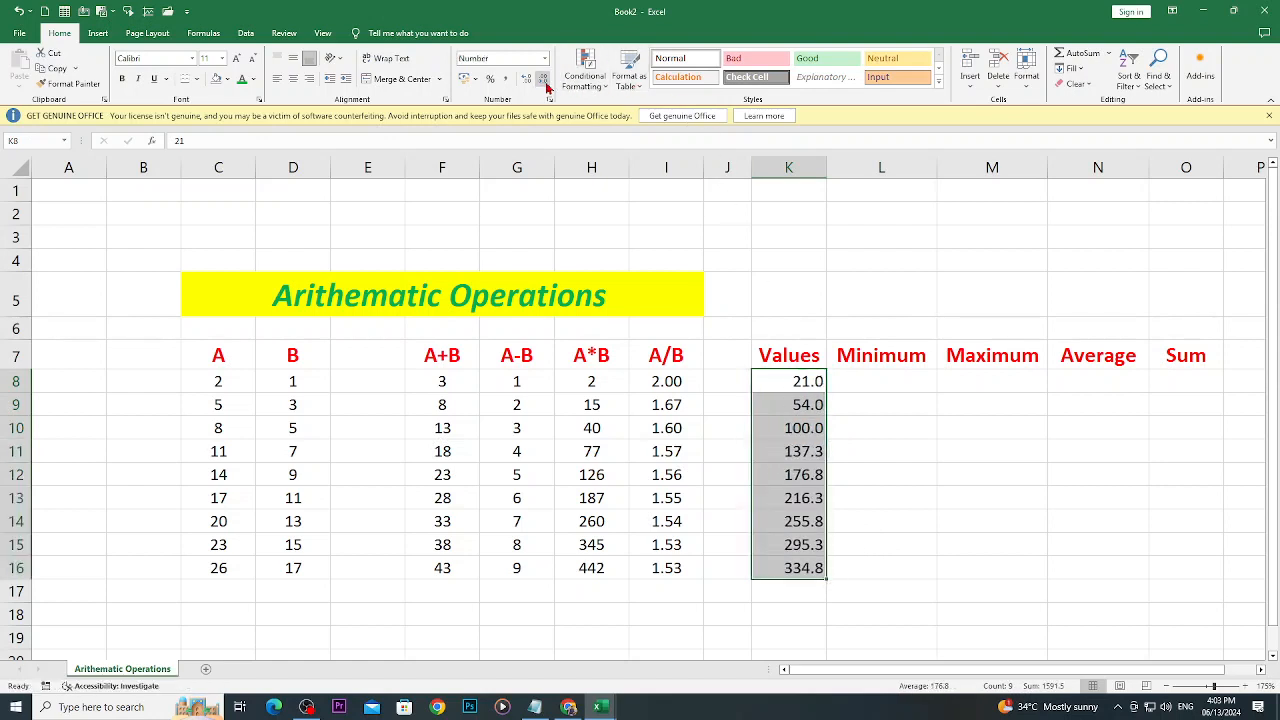
pyautogui.click(543, 79)
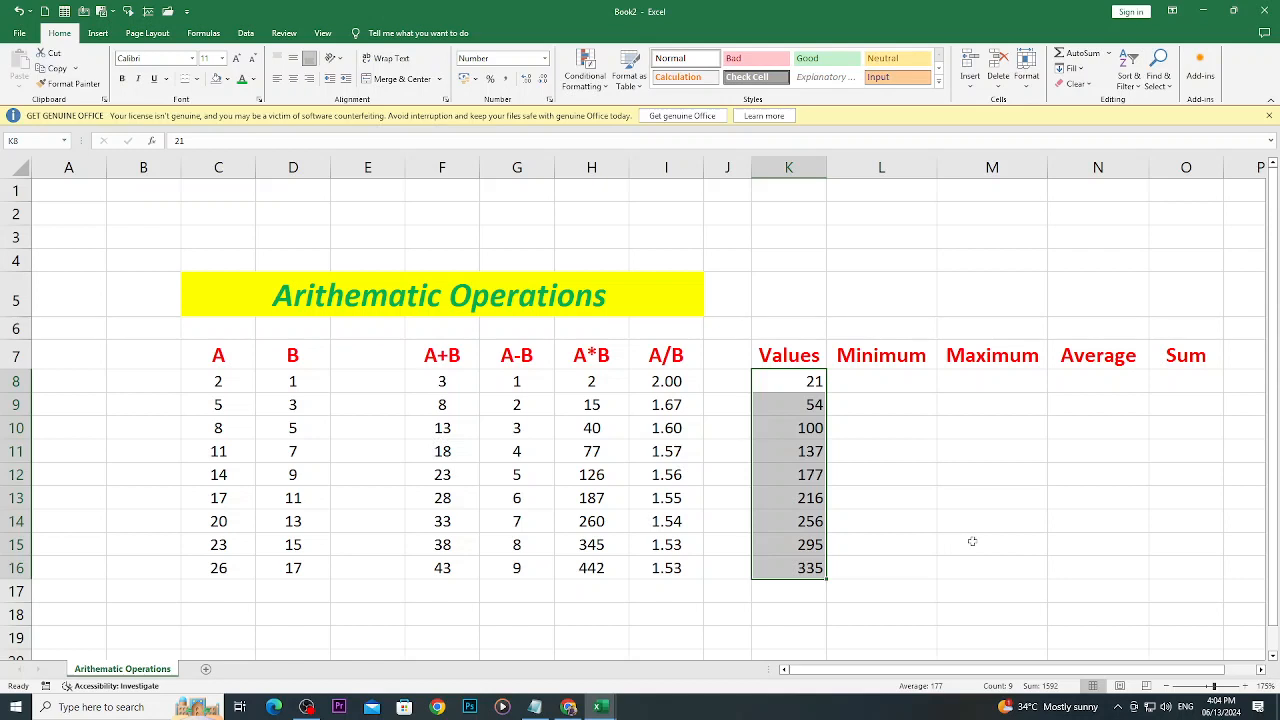
# - Give the Values heading in K7 a custom pink-violet font color
pyautogui.click(804, 362)
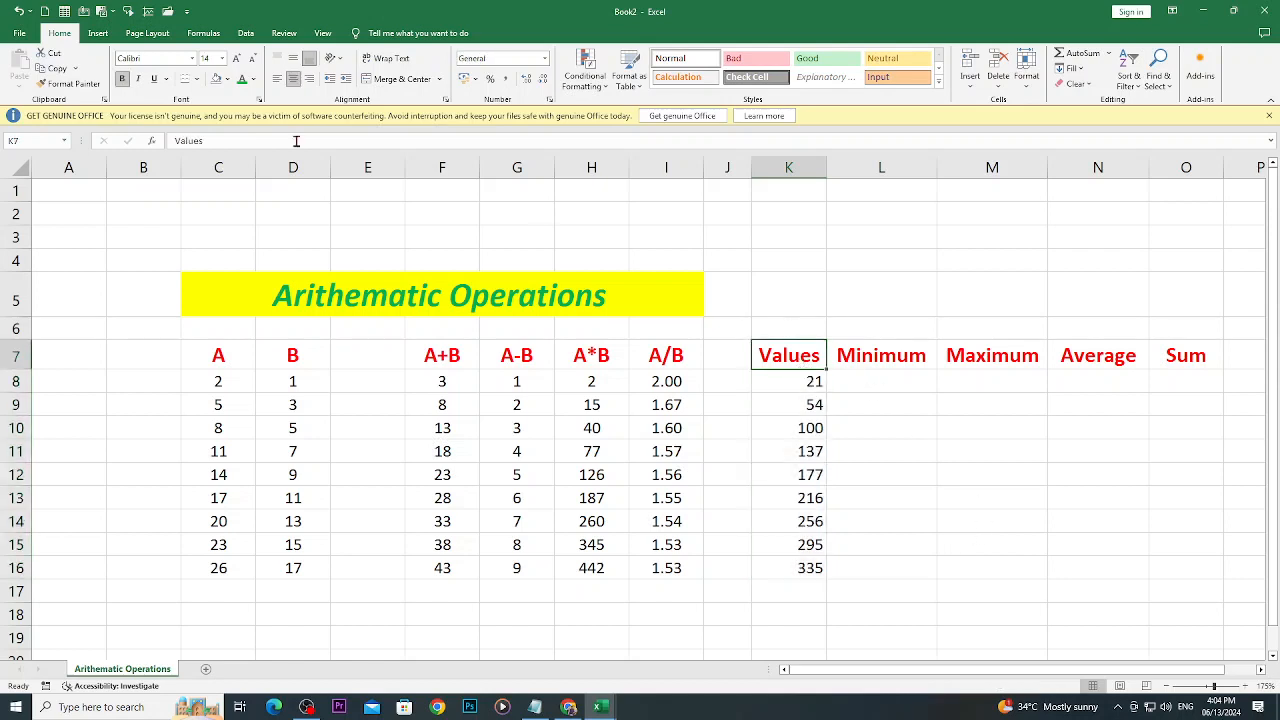
pyautogui.click(253, 79)
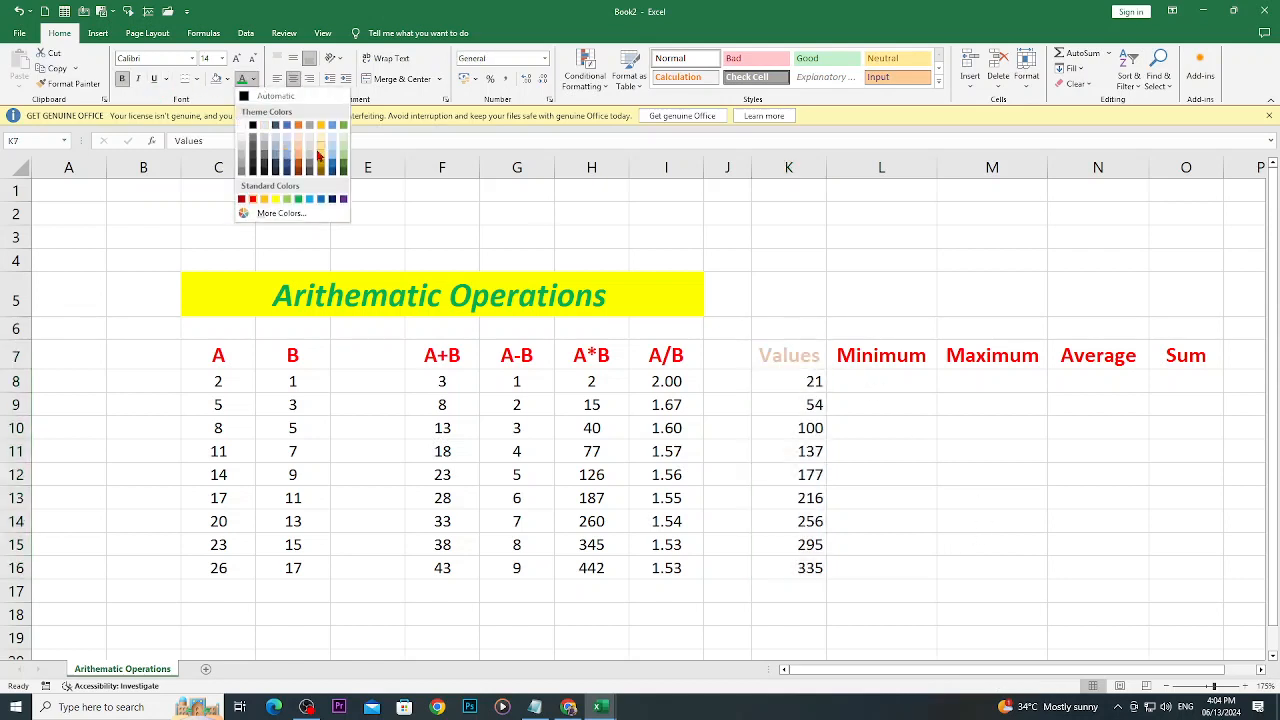
pyautogui.click(278, 213)
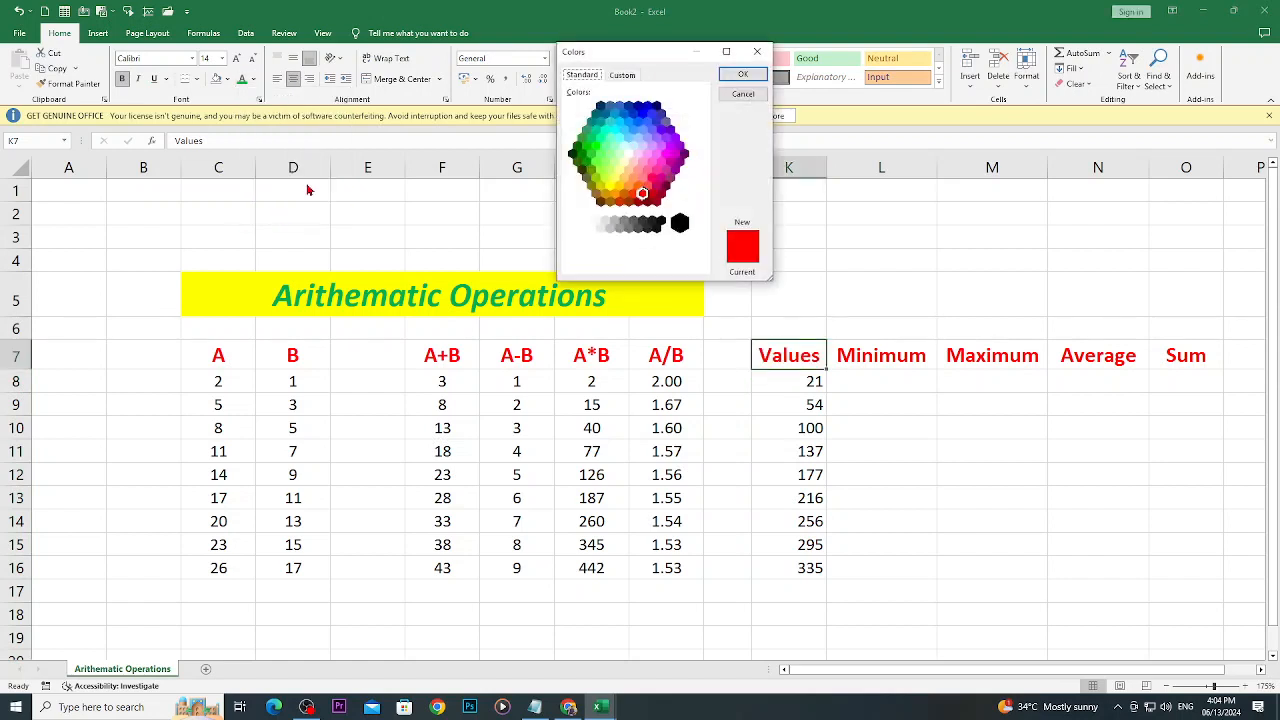
pyautogui.click(623, 77)
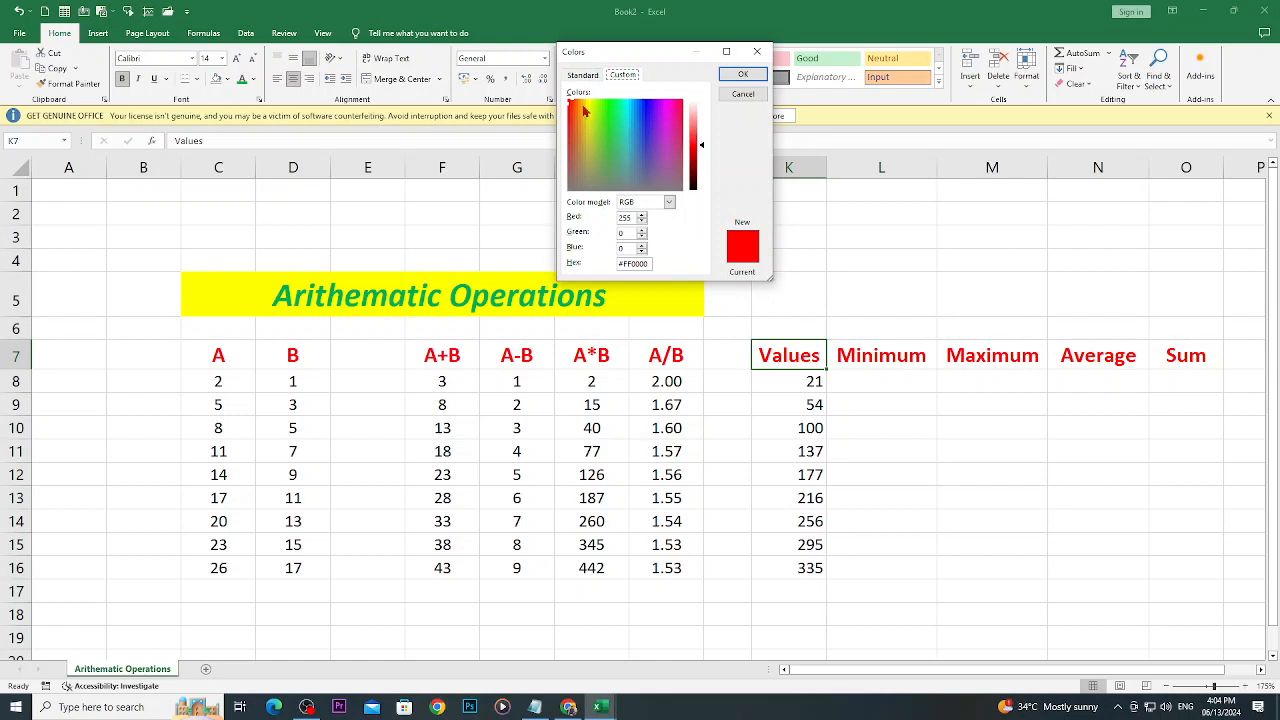
pyautogui.moveTo(576, 104); pyautogui.dragTo(703, 128)
pyautogui.click(741, 76)
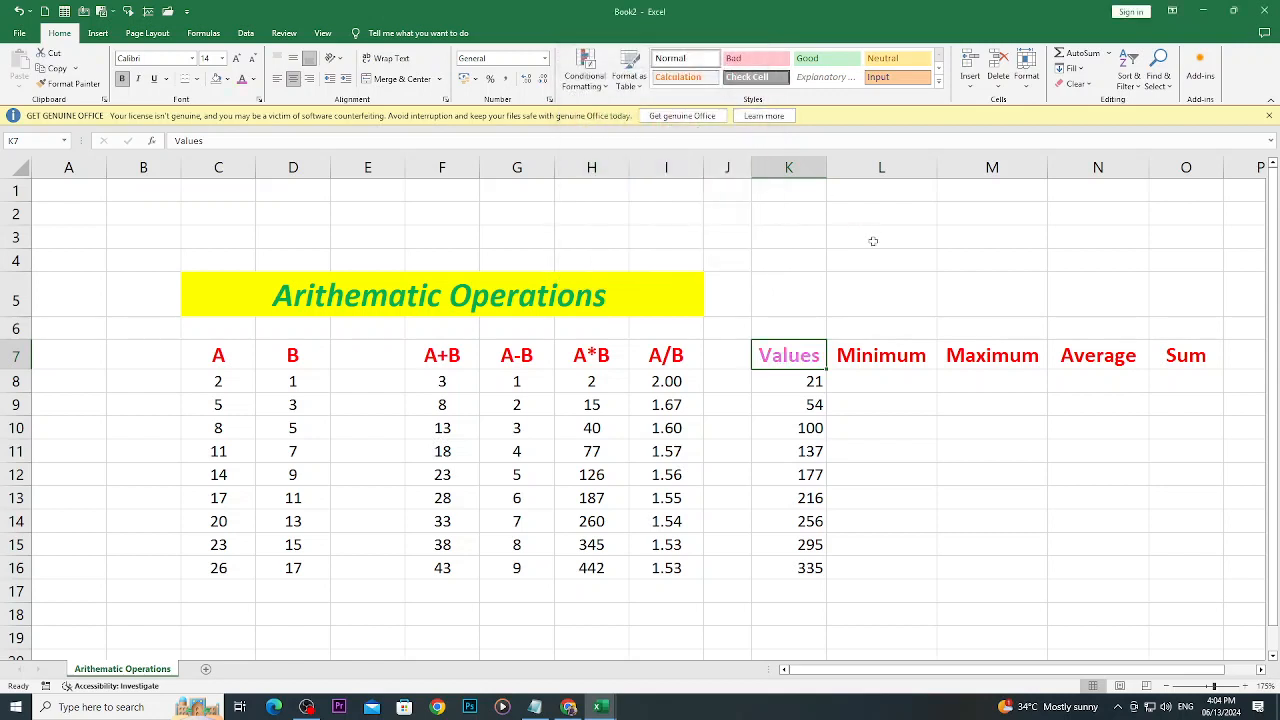
# - Center the numbers in K8:K16 under the Values heading
pyautogui.click(1006, 549)
pyautogui.moveTo(790, 382); pyautogui.dragTo(759, 557)
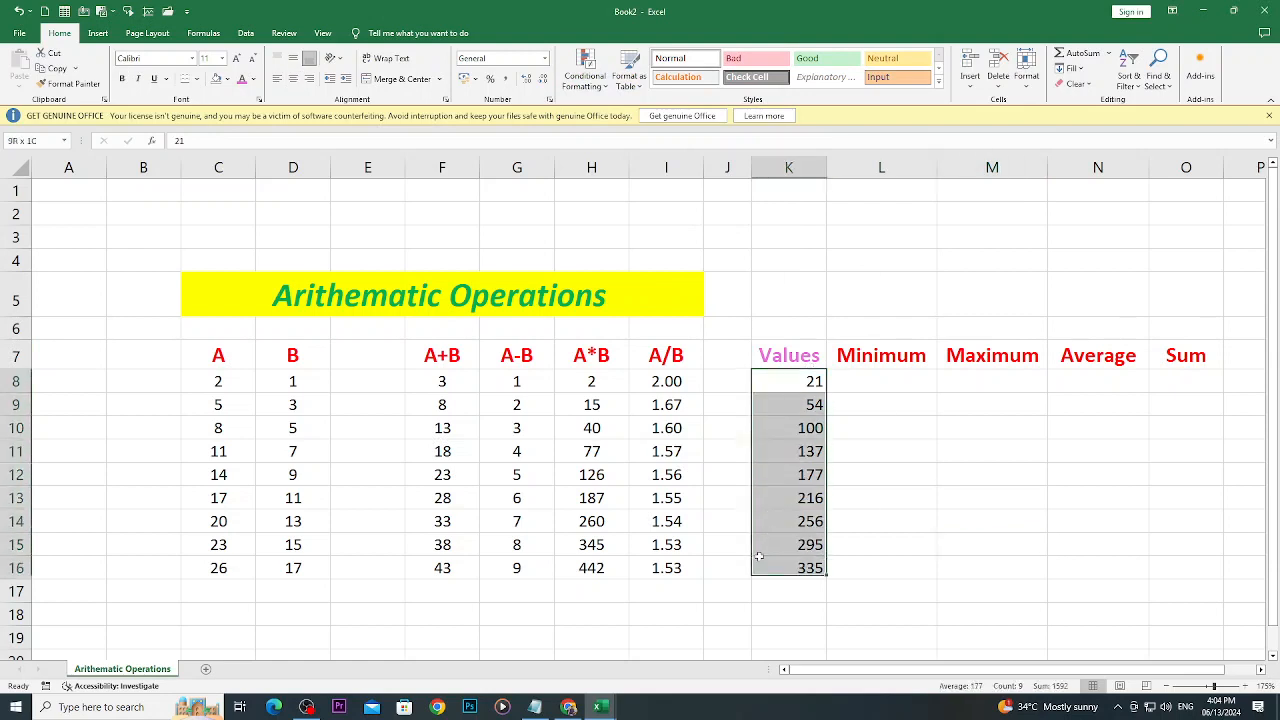
pyautogui.click(293, 78)
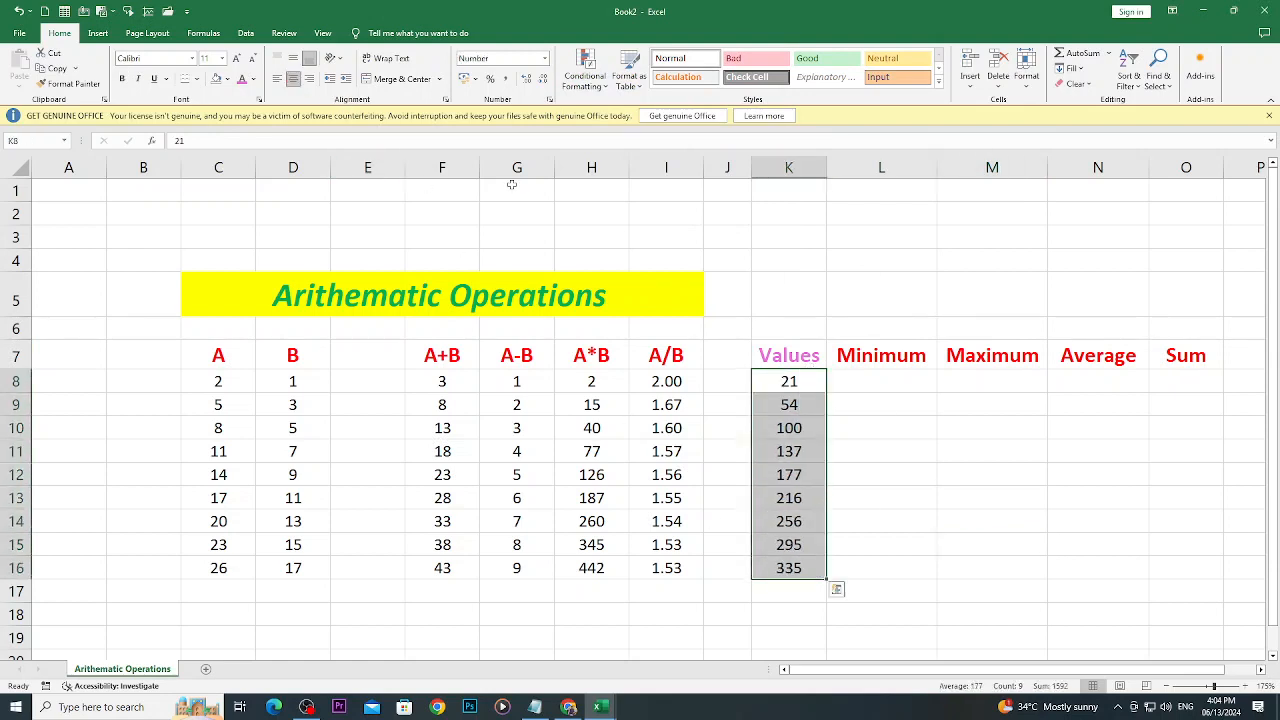
# - Calculate the minimum of the Values numbers K8:K16 in cell L8 with the MIN function
pyautogui.click(889, 389)
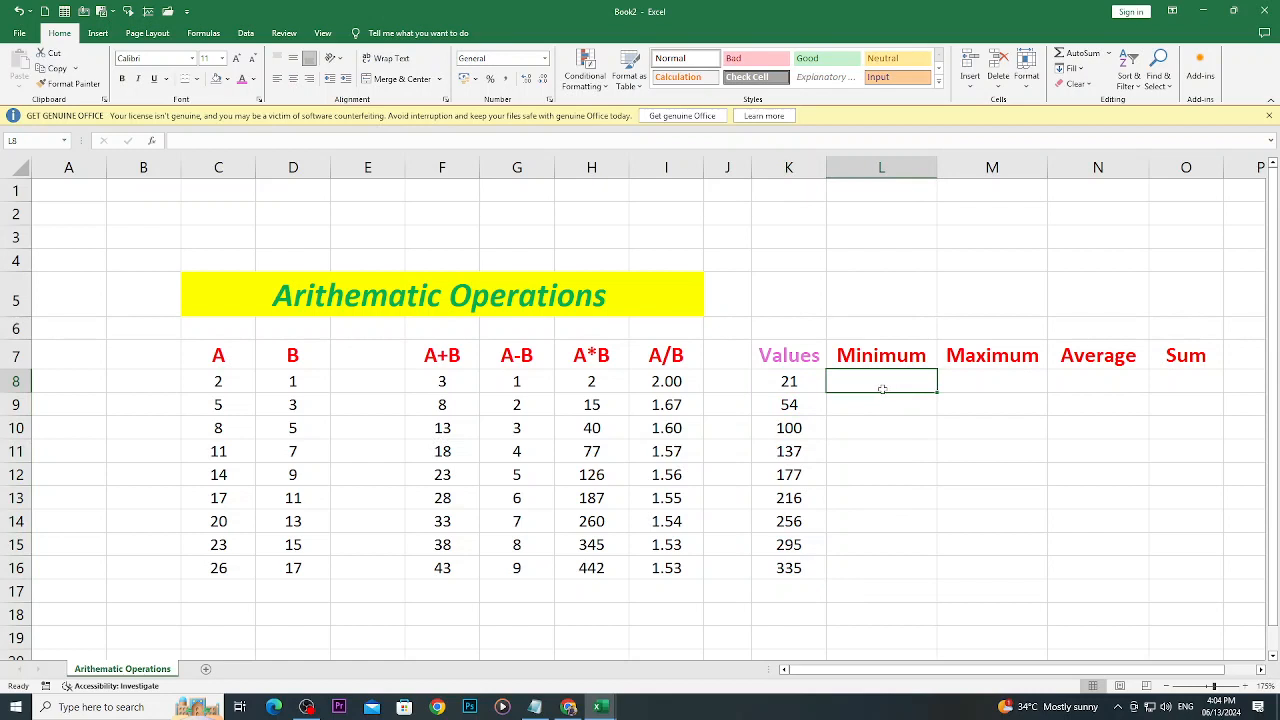
pyautogui.moveTo(801, 385); pyautogui.dragTo(776, 568)
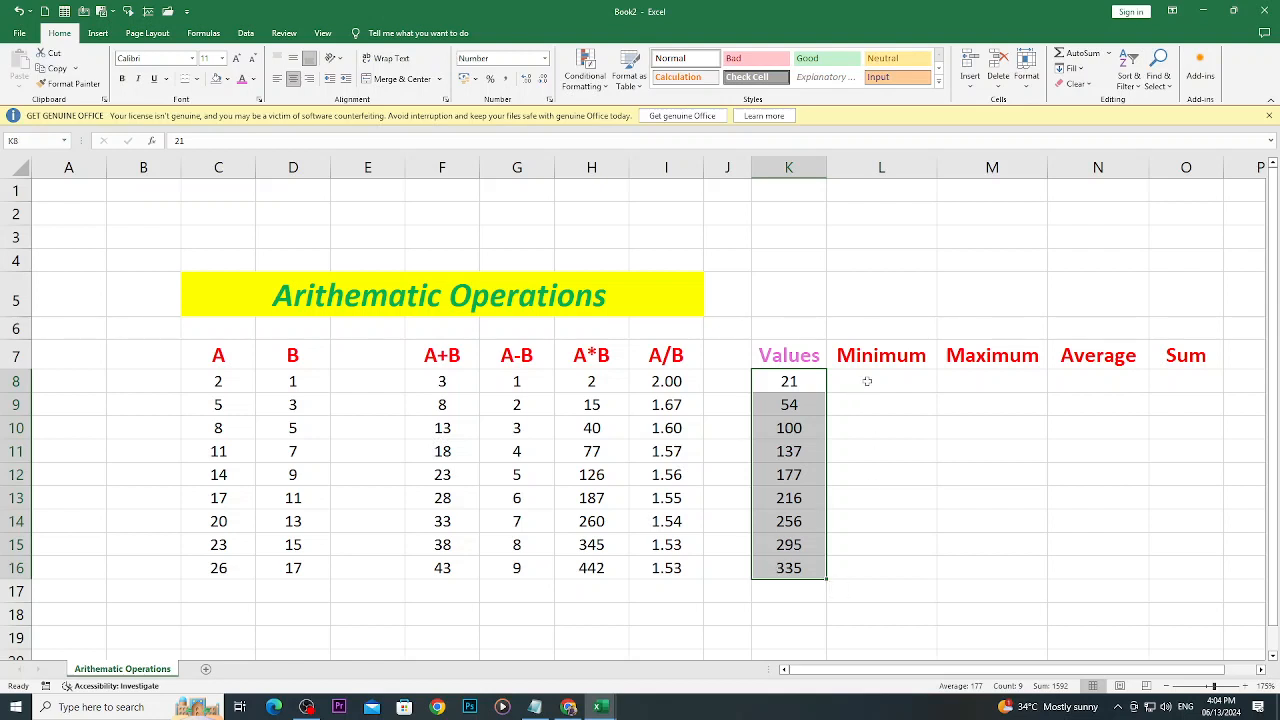
pyautogui.click(867, 381)
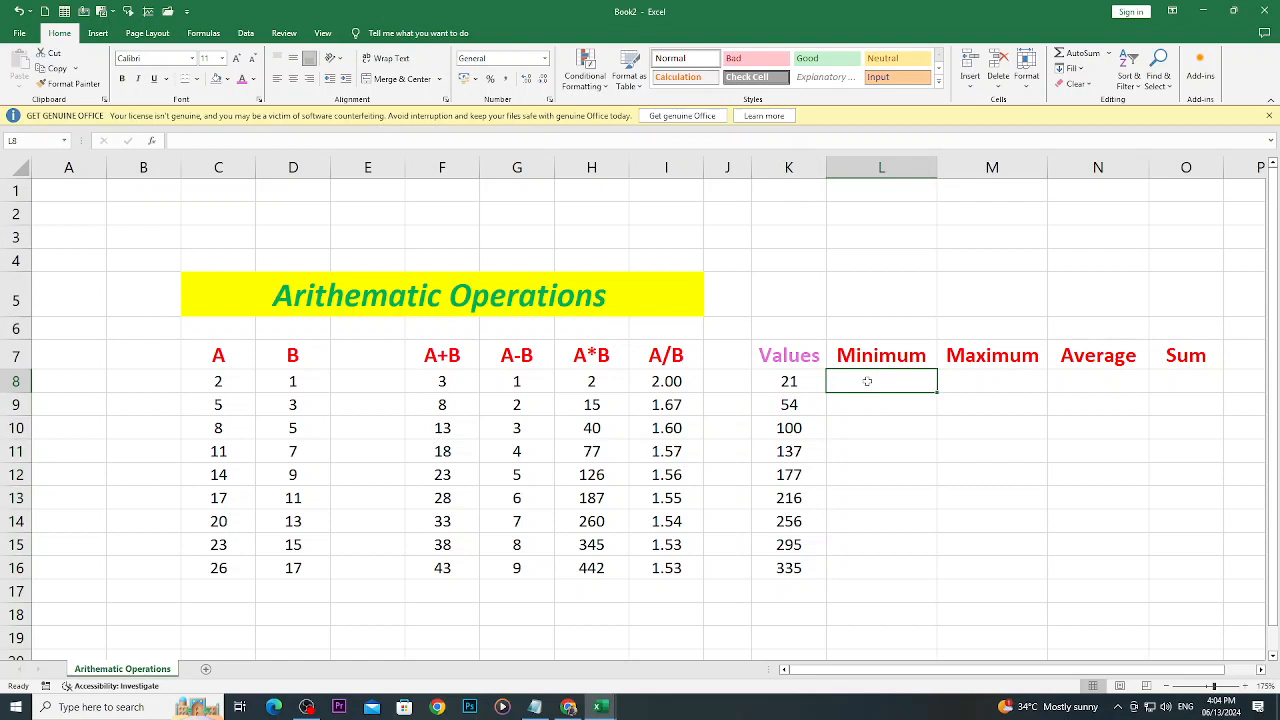
pyautogui.write('=')
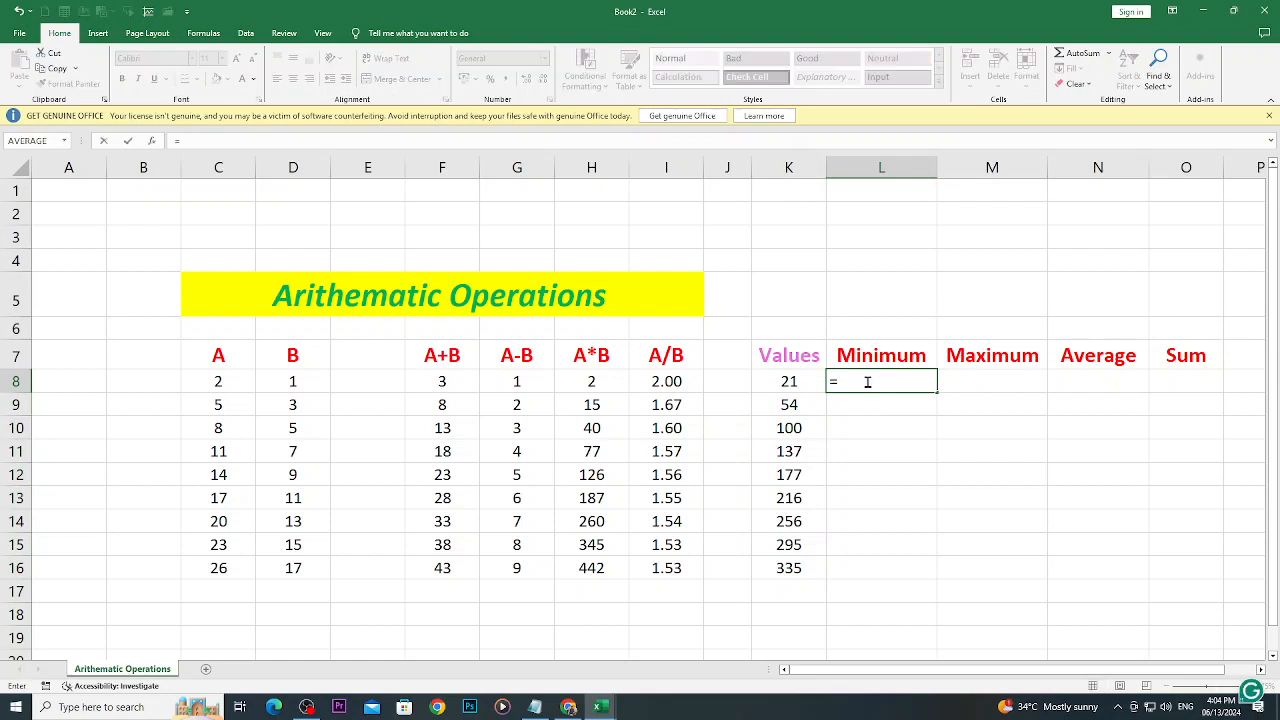
pyautogui.write('min')
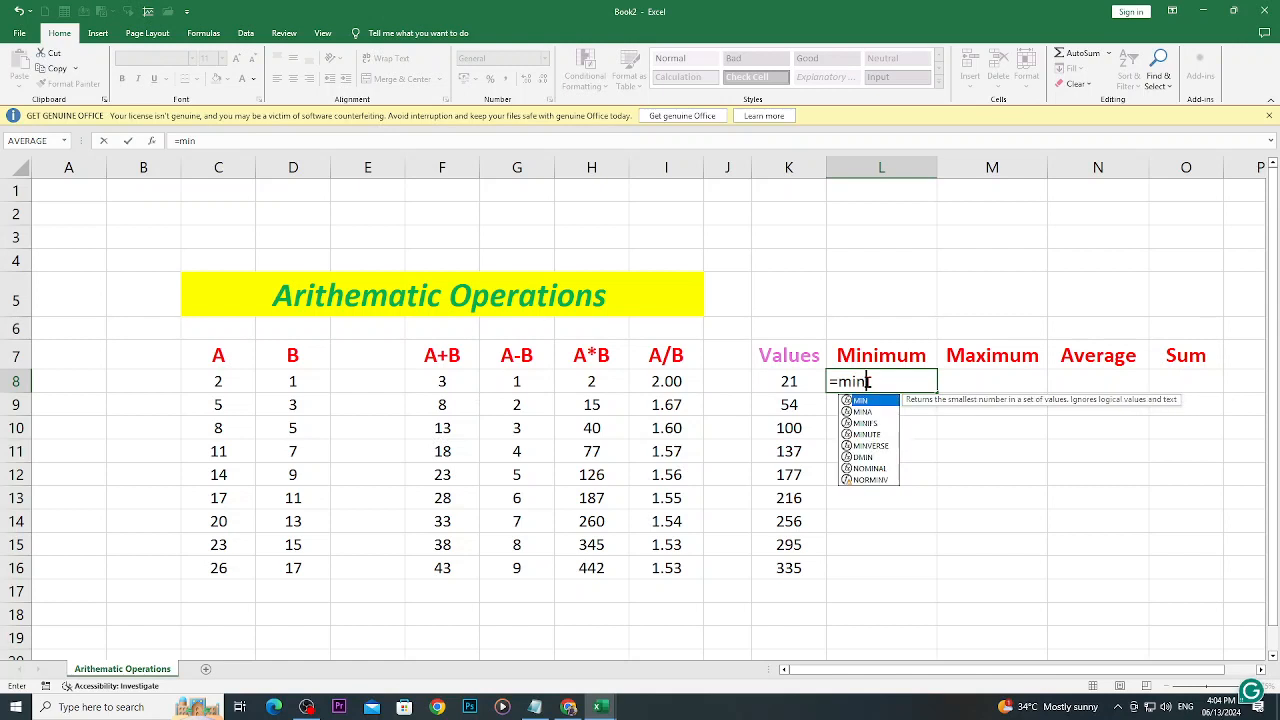
pyautogui.write('(')
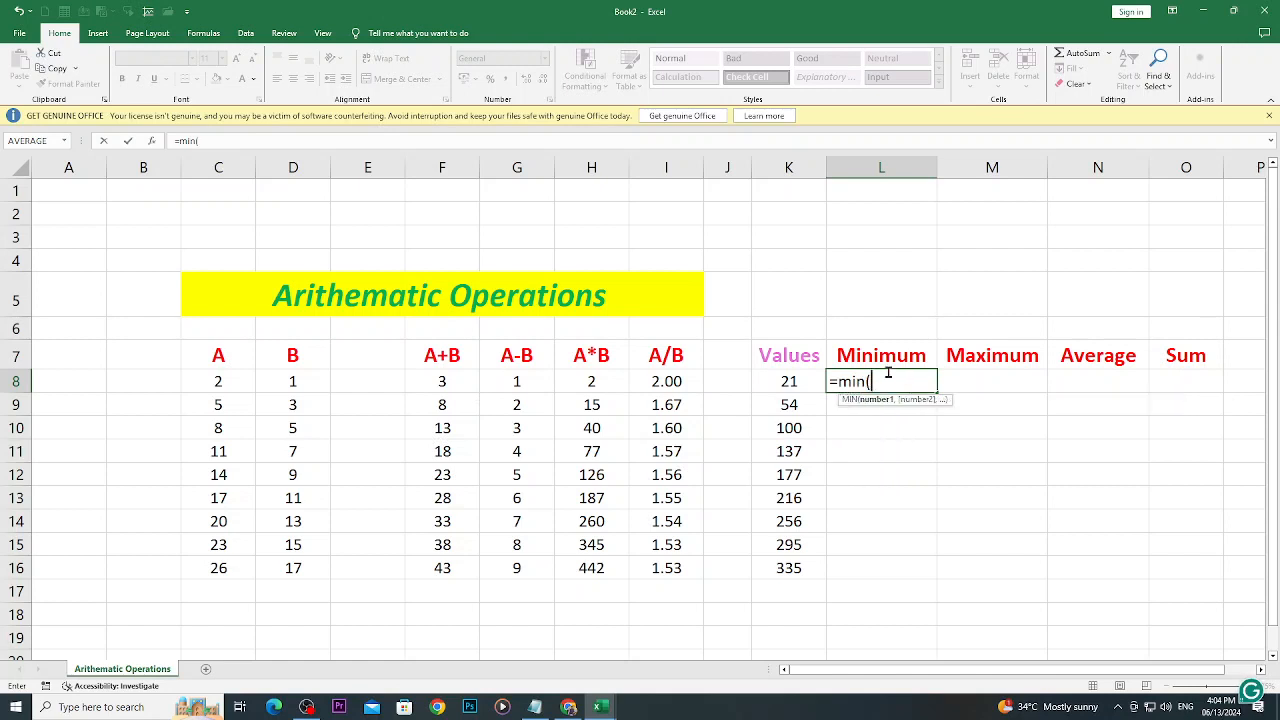
pyautogui.moveTo(807, 377); pyautogui.dragTo(807, 568)
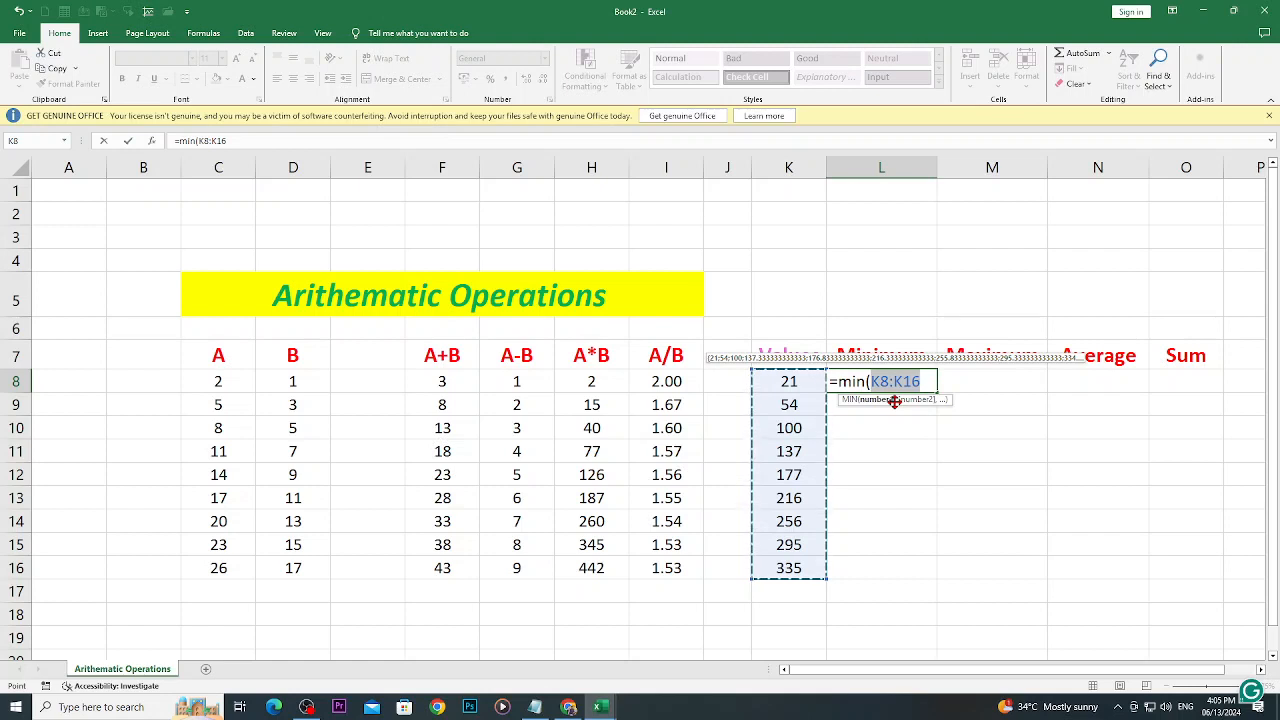
pyautogui.press('Return')
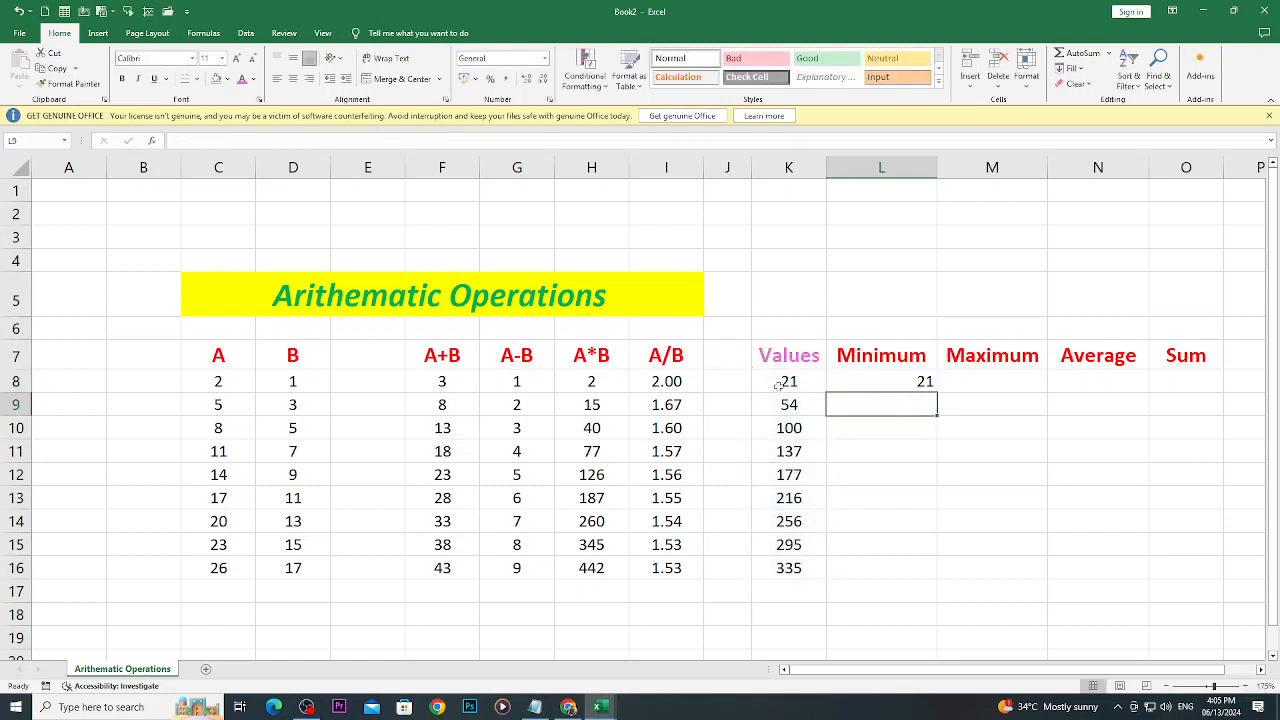
# - Enter the formula =MAX(K8:K16) in M8 under the Maximum heading
pyautogui.moveTo(778, 386); pyautogui.dragTo(785, 568)
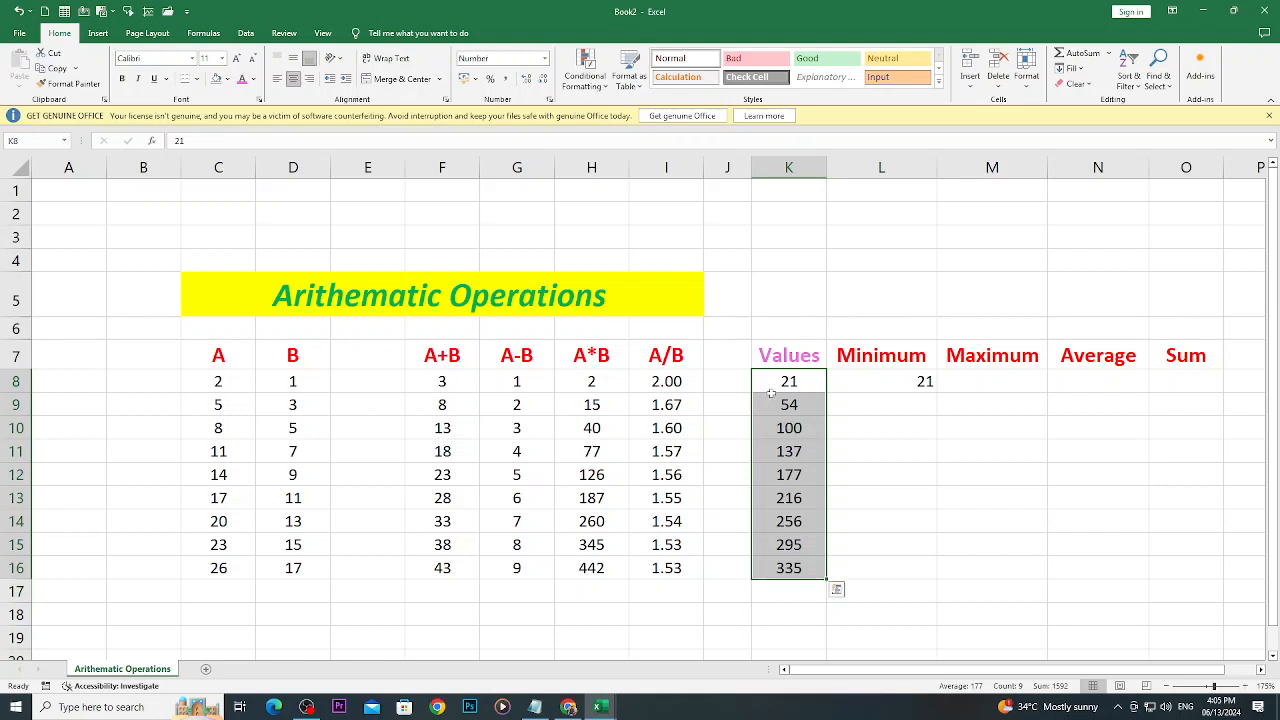
pyautogui.click(888, 382)
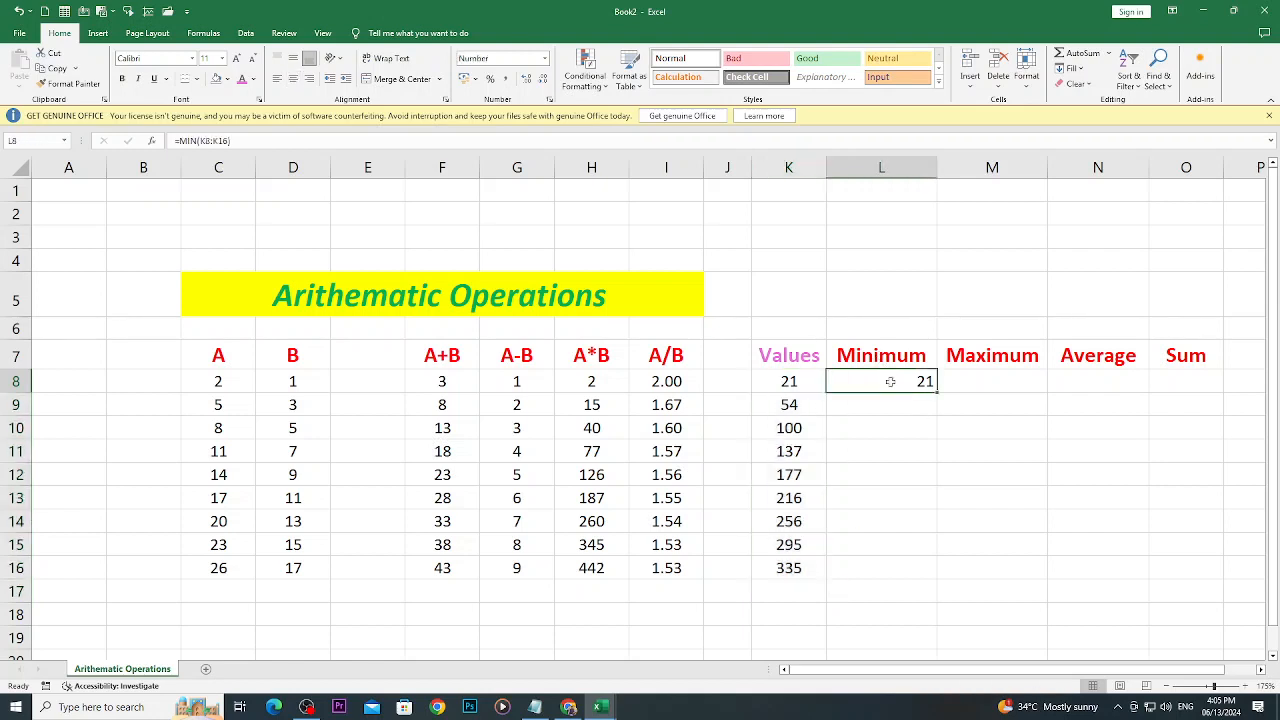
pyautogui.click(968, 383)
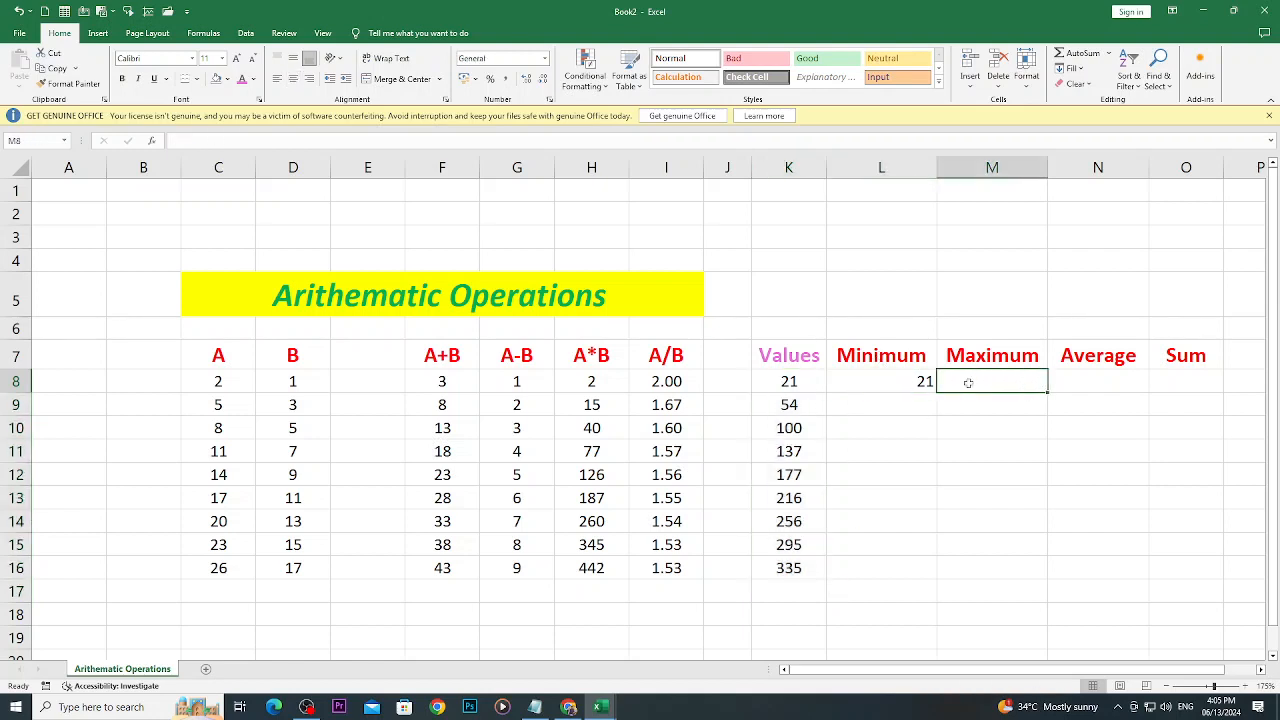
pyautogui.write('=ma')
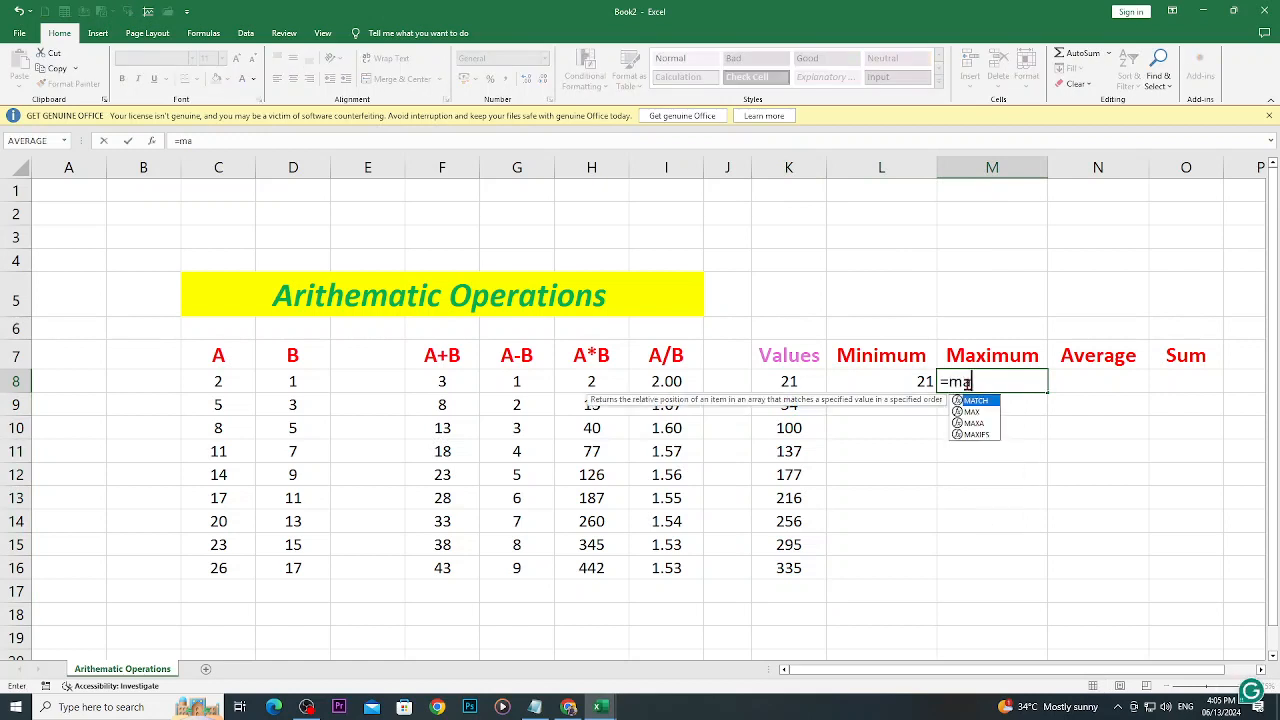
pyautogui.write('x')
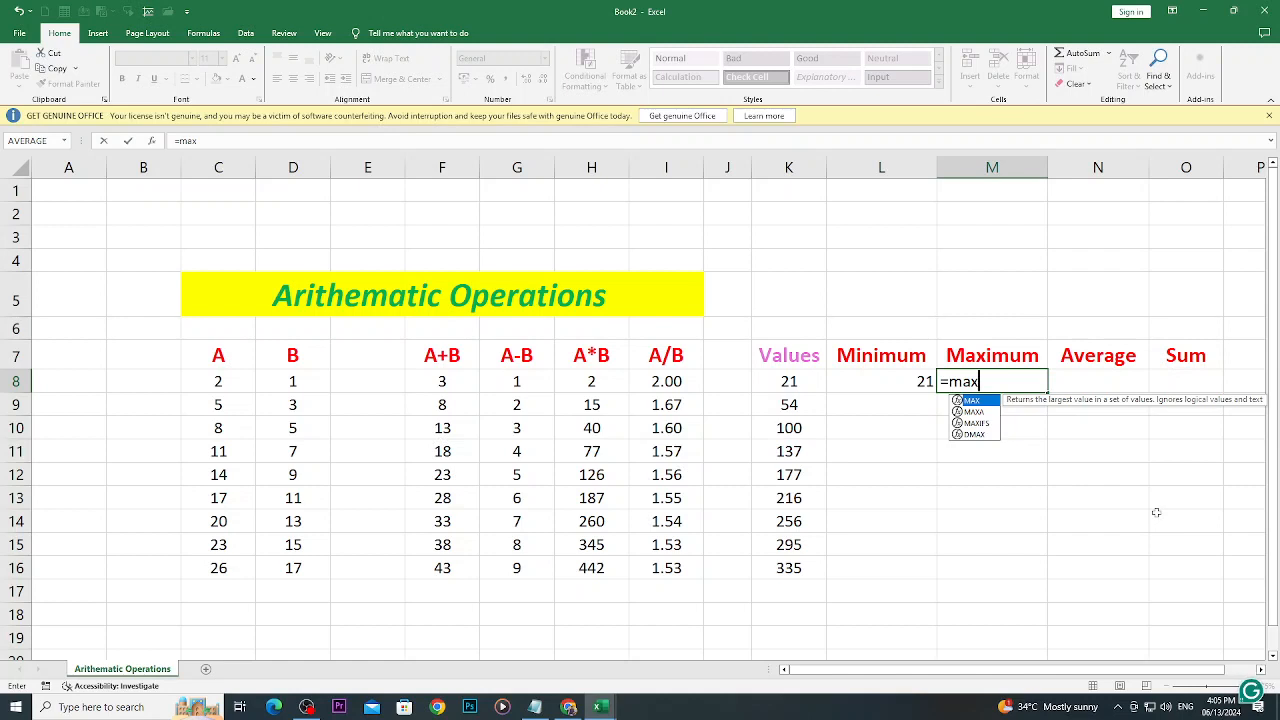
pyautogui.write('(')
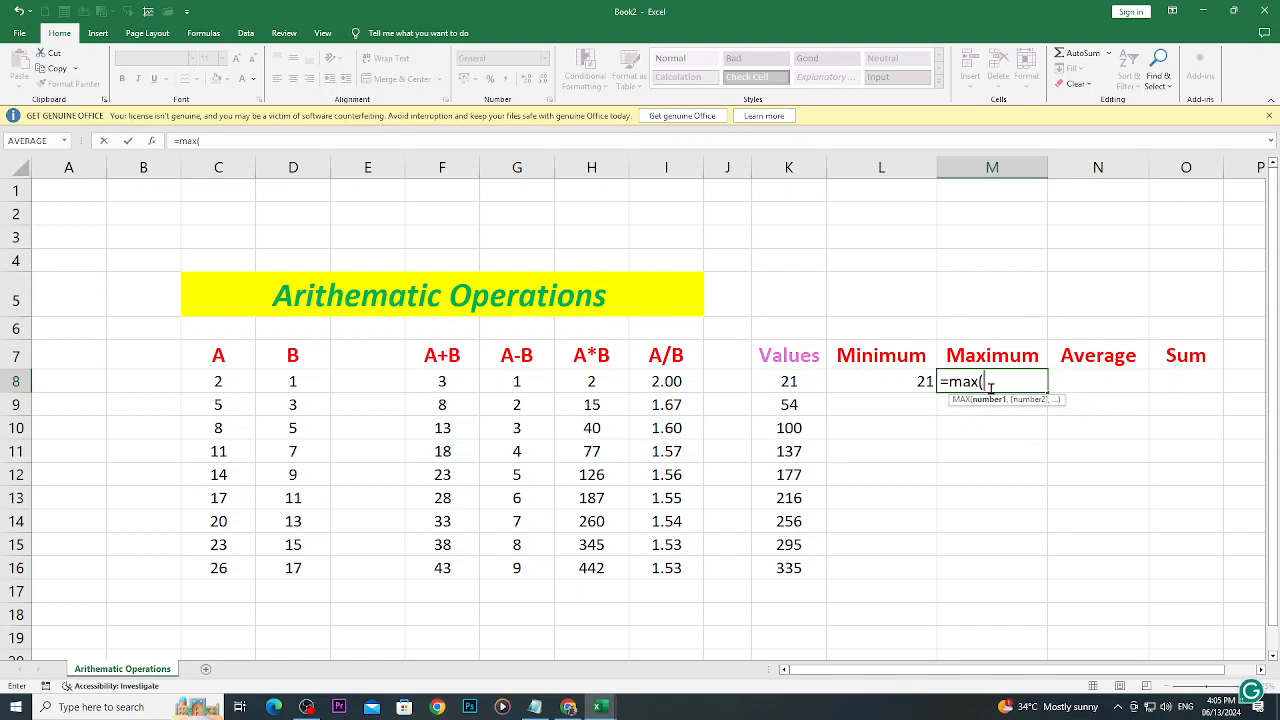
pyautogui.moveTo(786, 383); pyautogui.dragTo(767, 568)
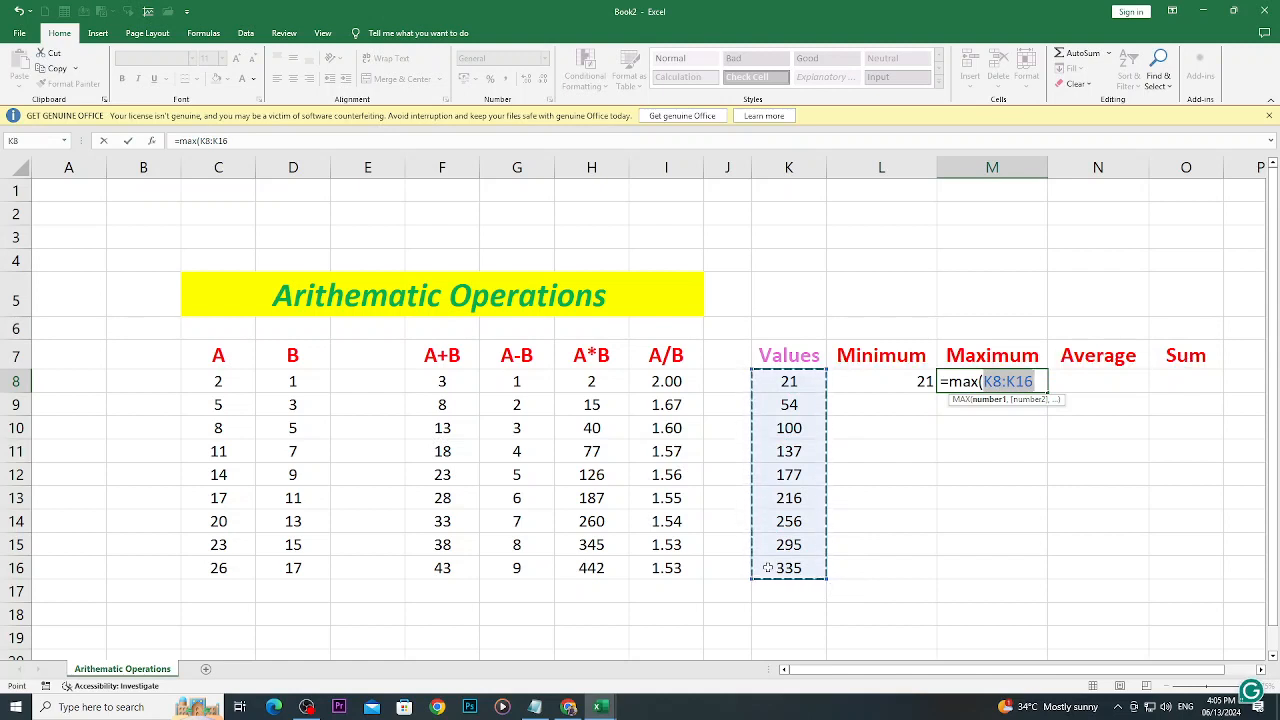
pyautogui.write(')')
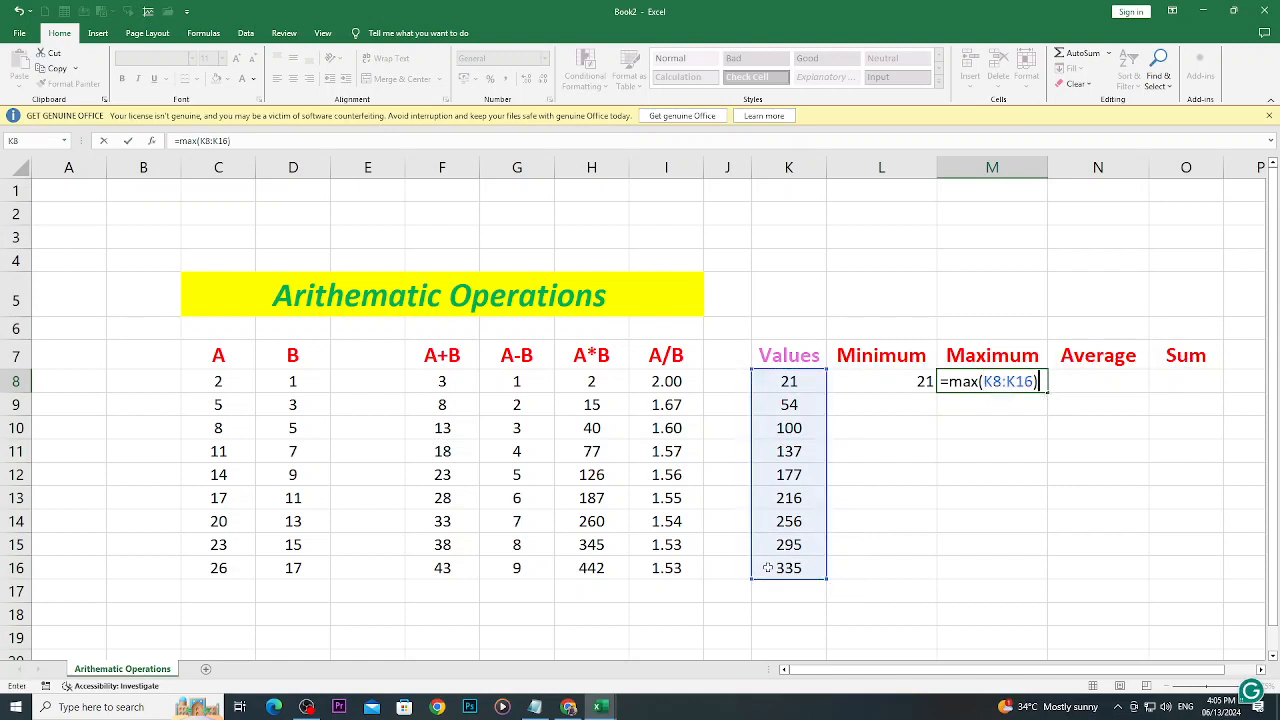
pyautogui.press('Return')
pyautogui.write('\\')
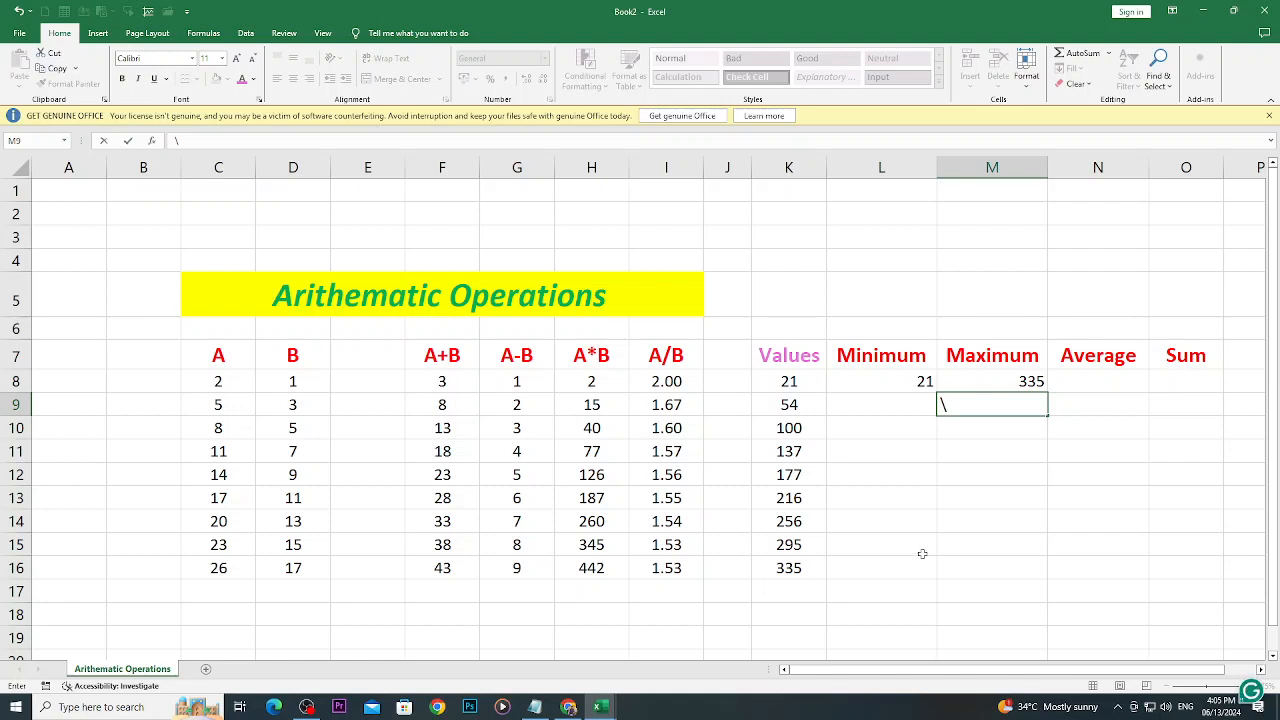
pyautogui.press('BackSpace')
# - Enter the formula =AVERAGE(K8:K16) in N8 to average the Values column
pyautogui.moveTo(796, 388); pyautogui.dragTo(788, 575)
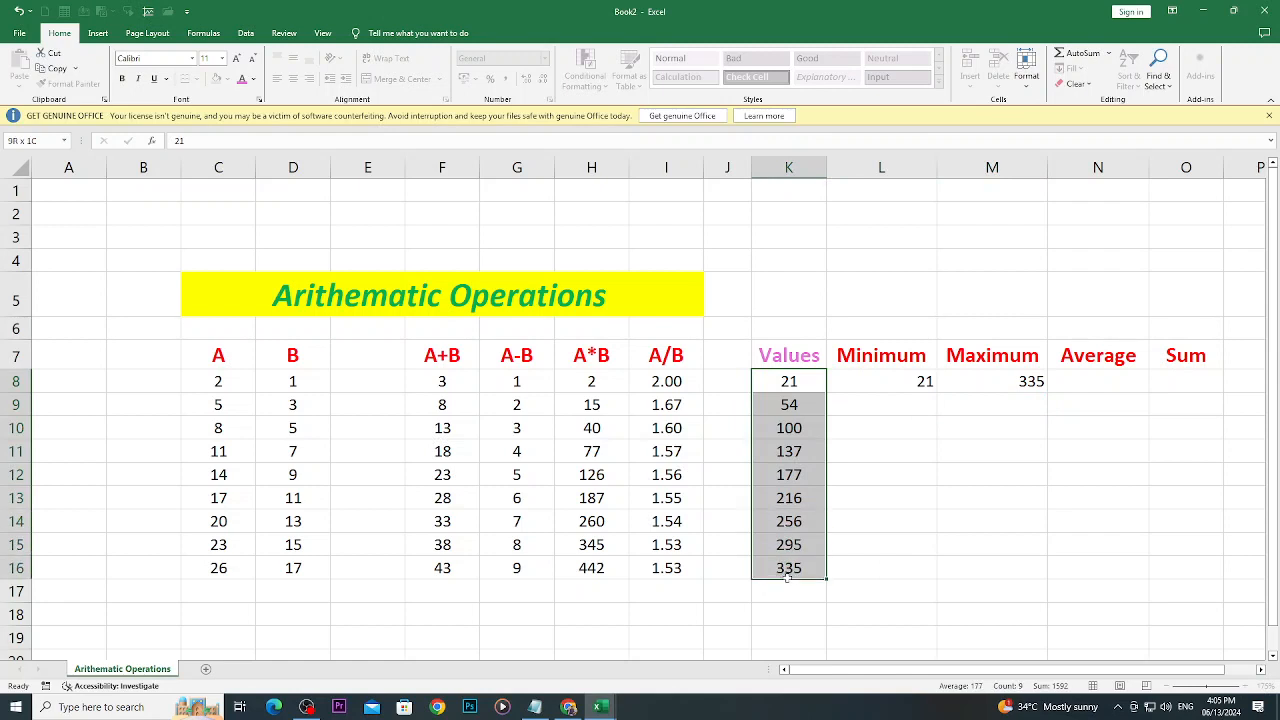
pyautogui.click(1068, 377)
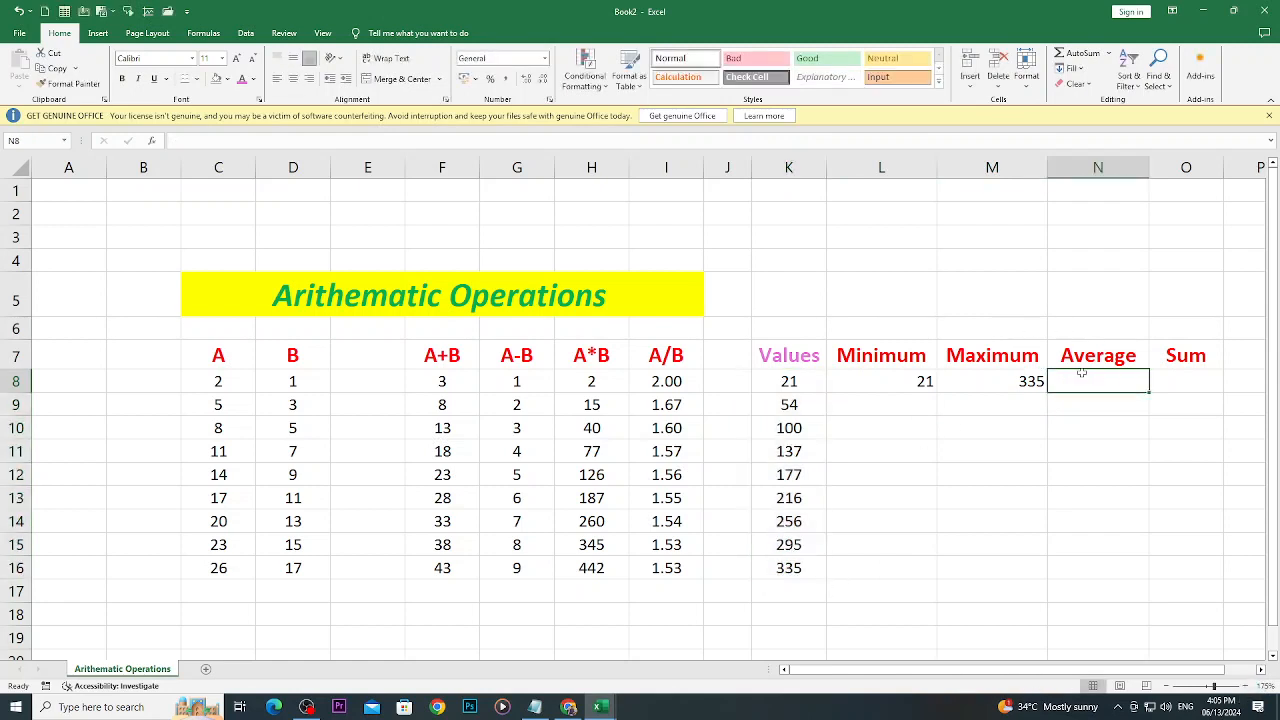
pyautogui.write('=')
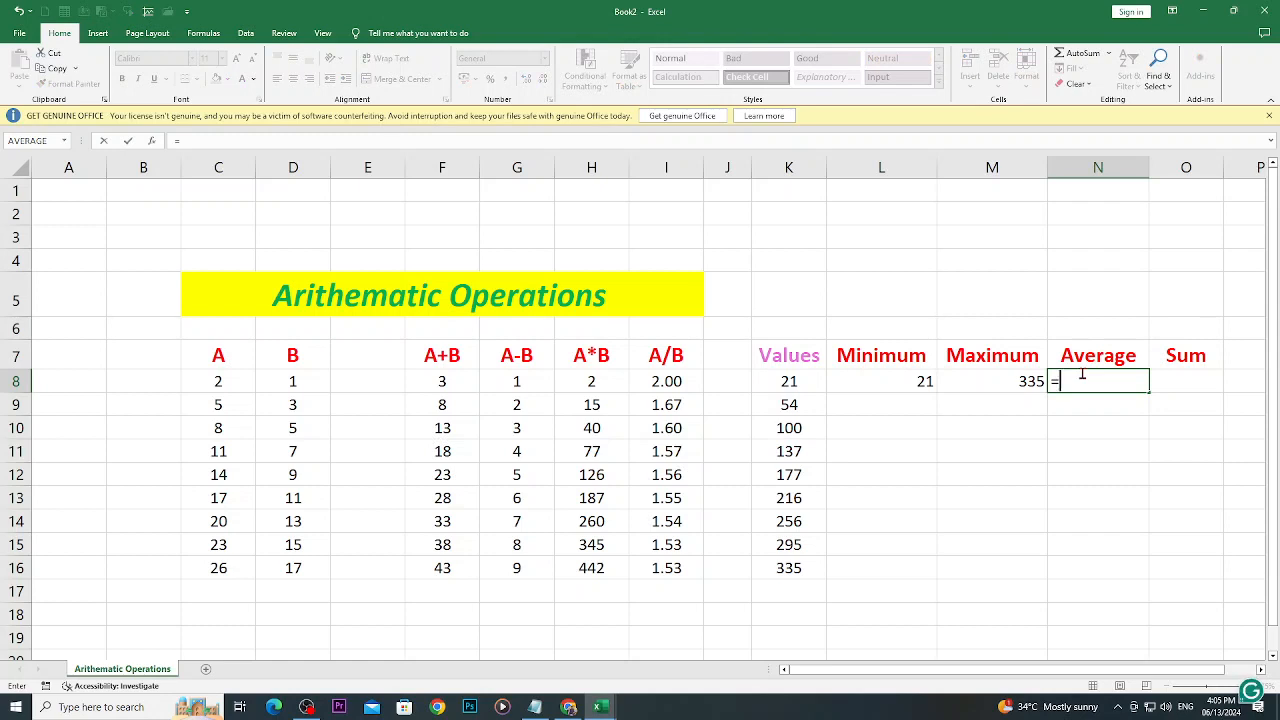
pyautogui.write('average')
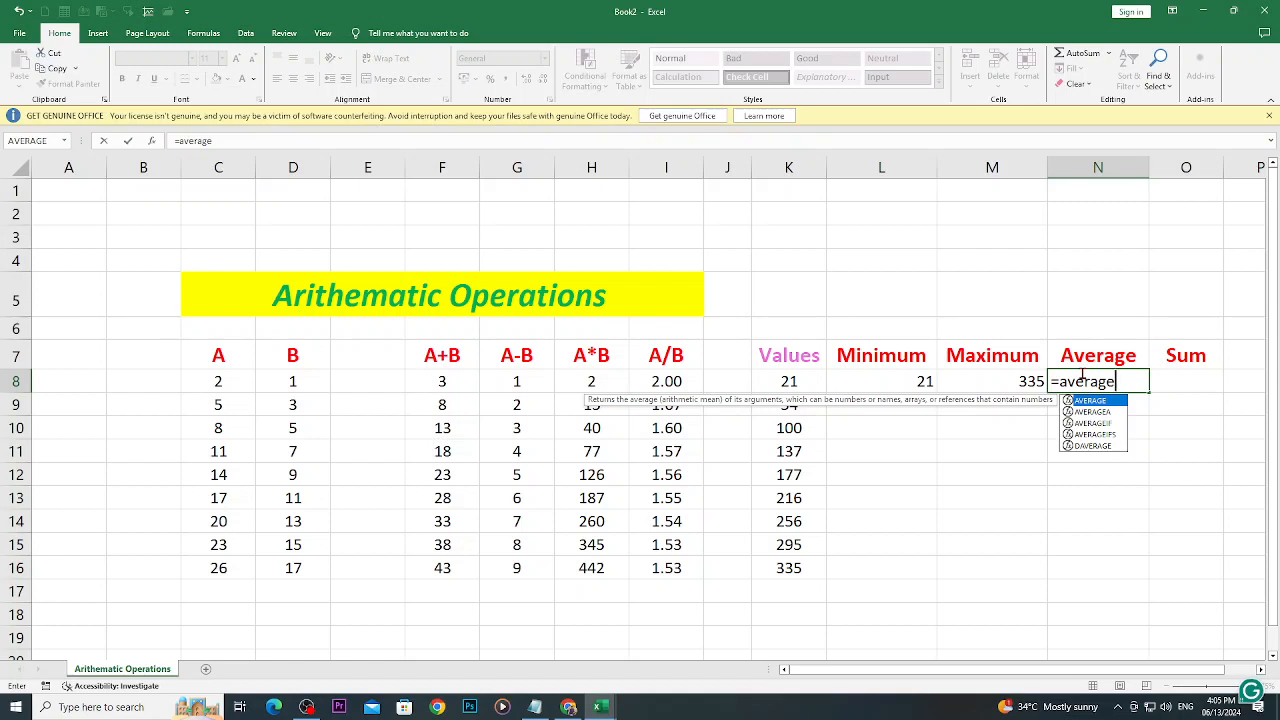
pyautogui.write('(')
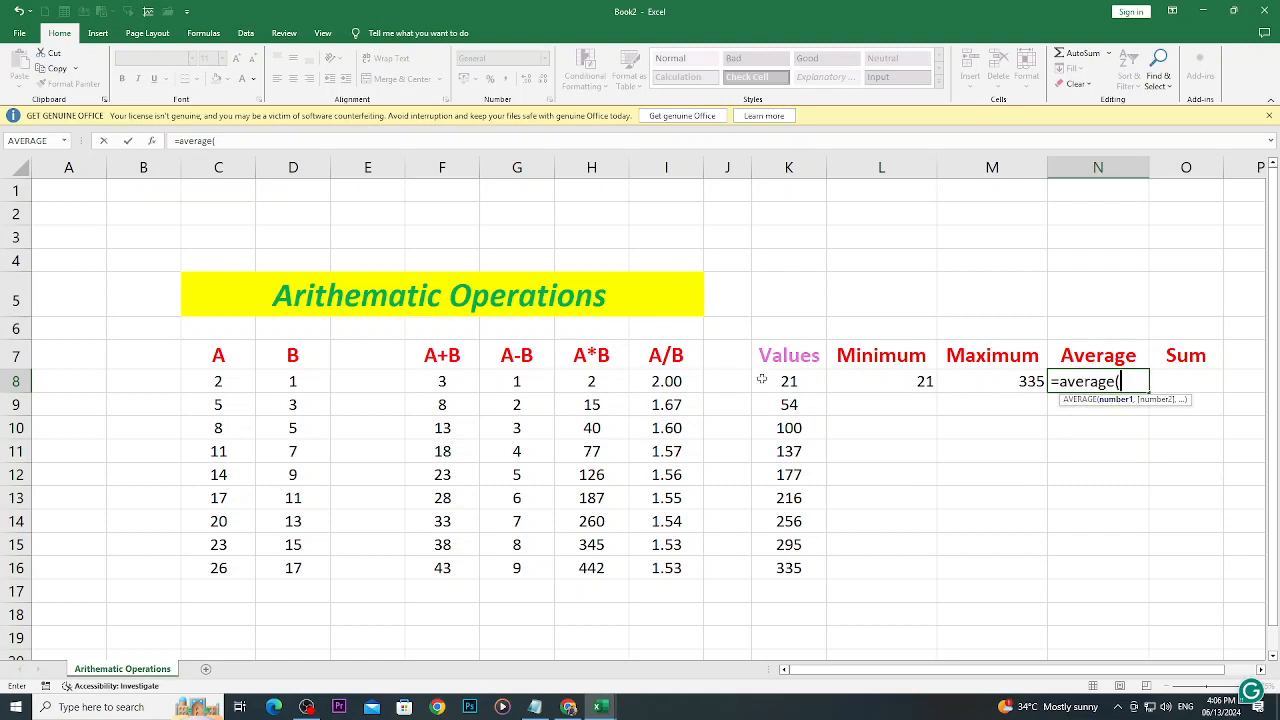
pyautogui.moveTo(762, 379); pyautogui.dragTo(763, 576)
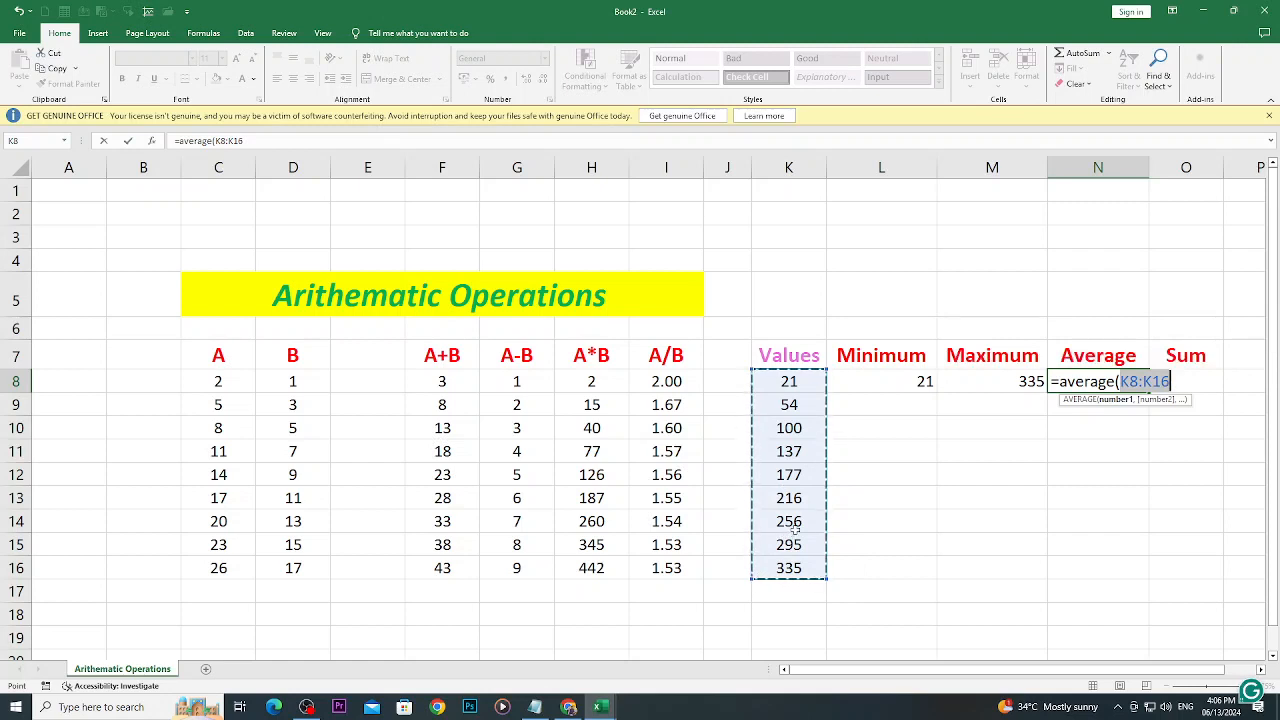
pyautogui.write('_\\')
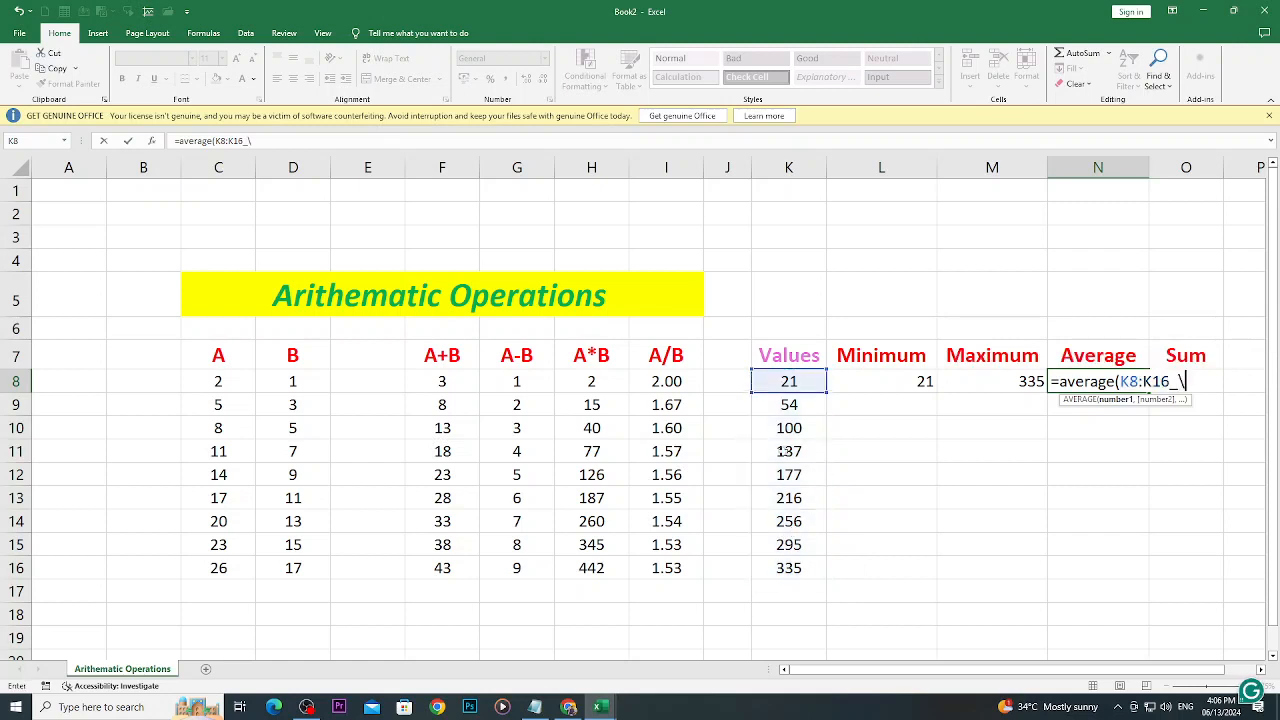
pyautogui.press('BackSpace')
pyautogui.press('BackSpace')
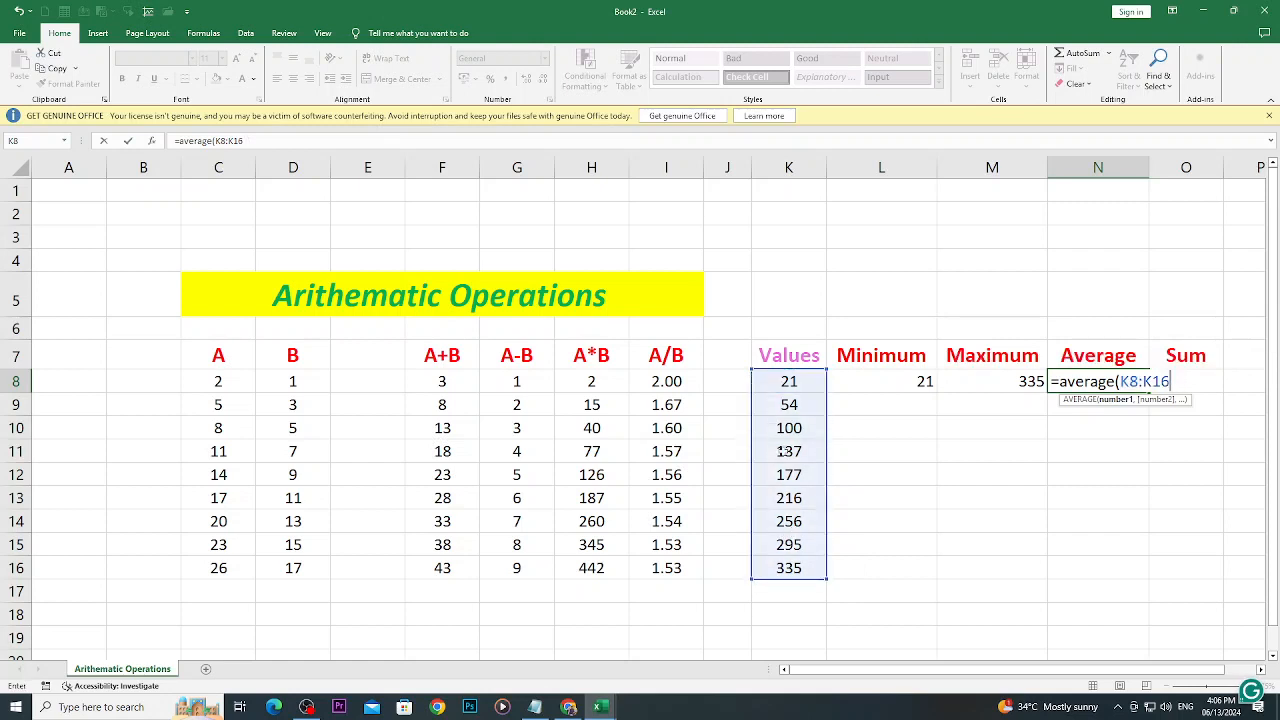
pyautogui.write(')')
pyautogui.press('Return')
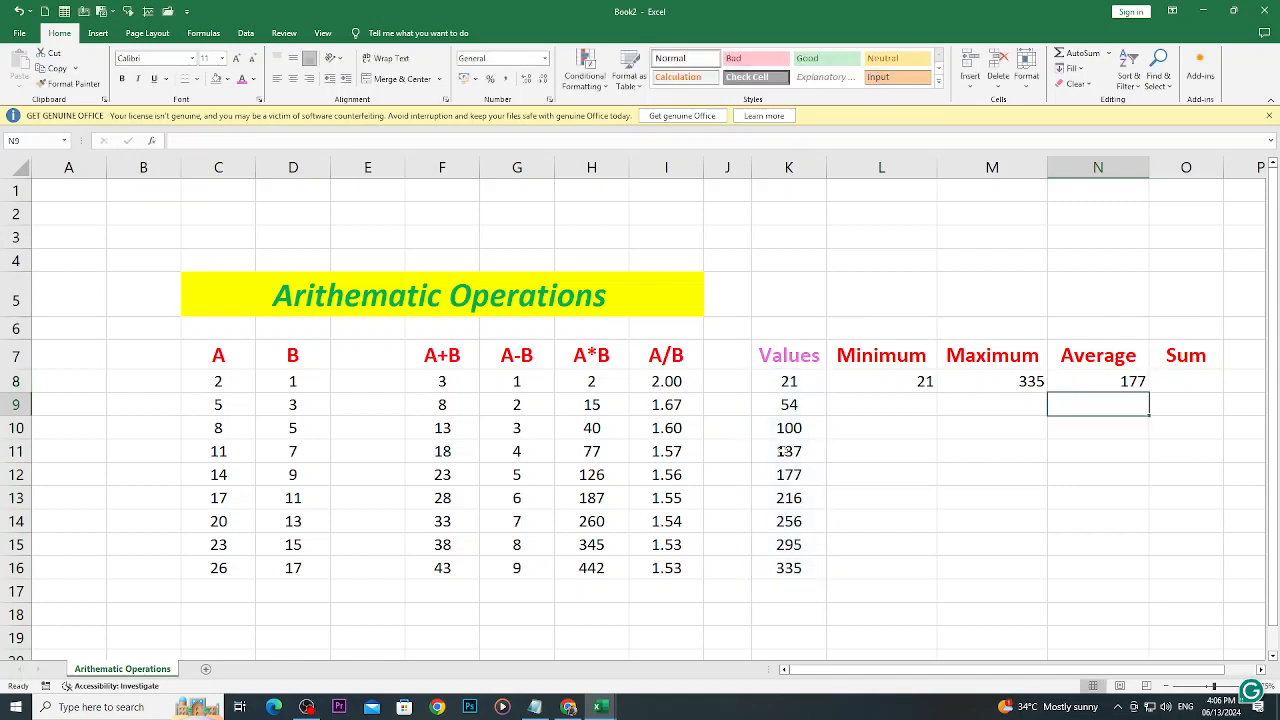
# - Total the Values numbers in O8 with =SUM(K8:K16), correcting the closing parenthesis
pyautogui.moveTo(783, 384); pyautogui.dragTo(760, 568)
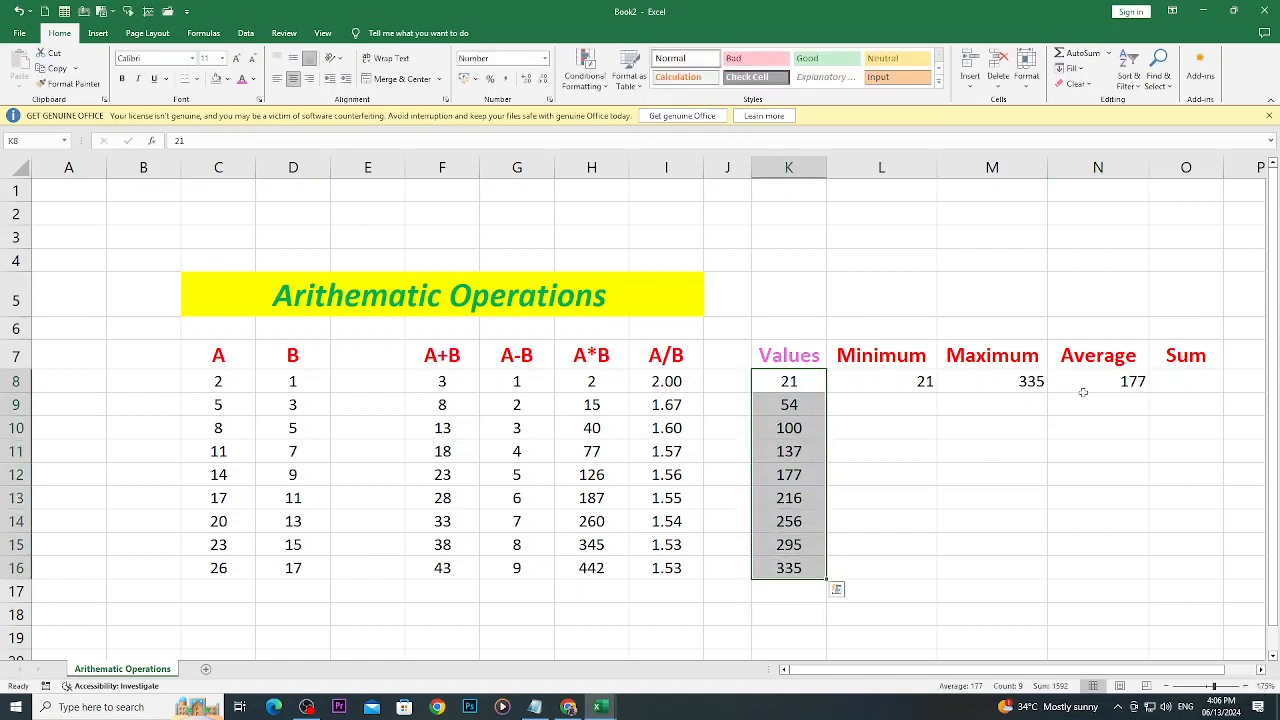
pyautogui.moveTo(785, 378); pyautogui.dragTo(760, 566)
pyautogui.click(1184, 381)
pyautogui.write('=')
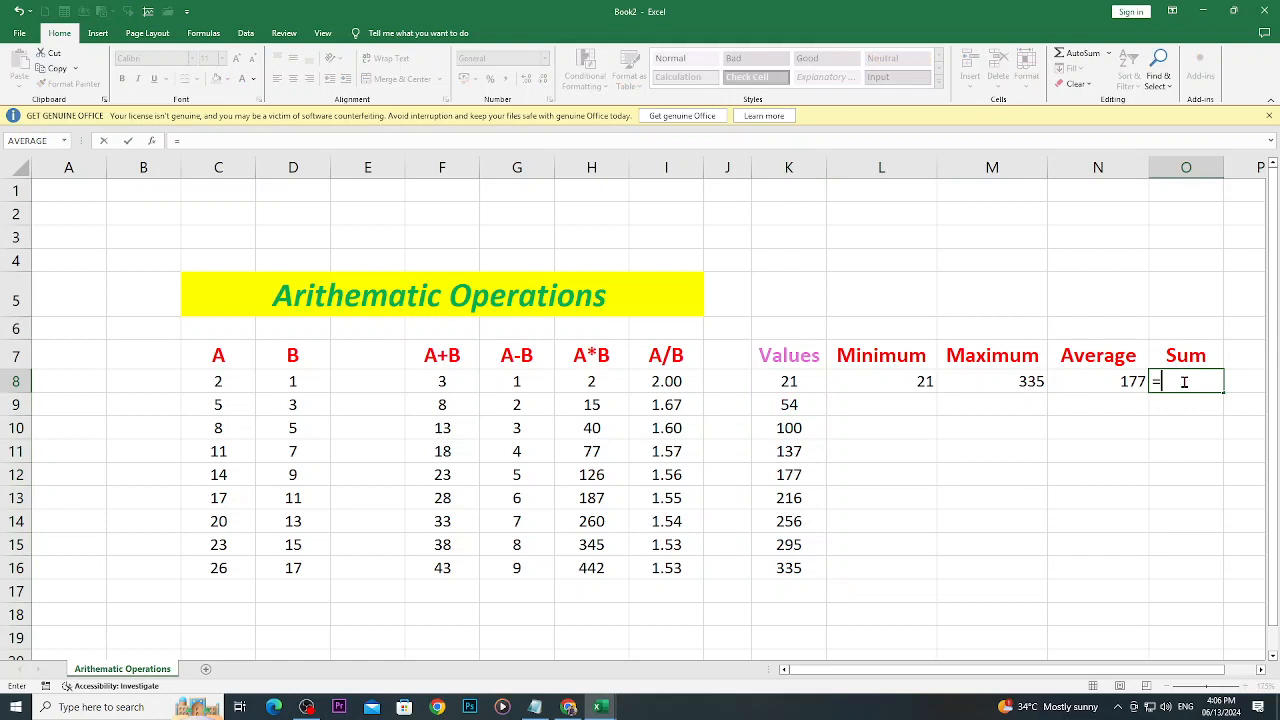
pyautogui.write('sum(')
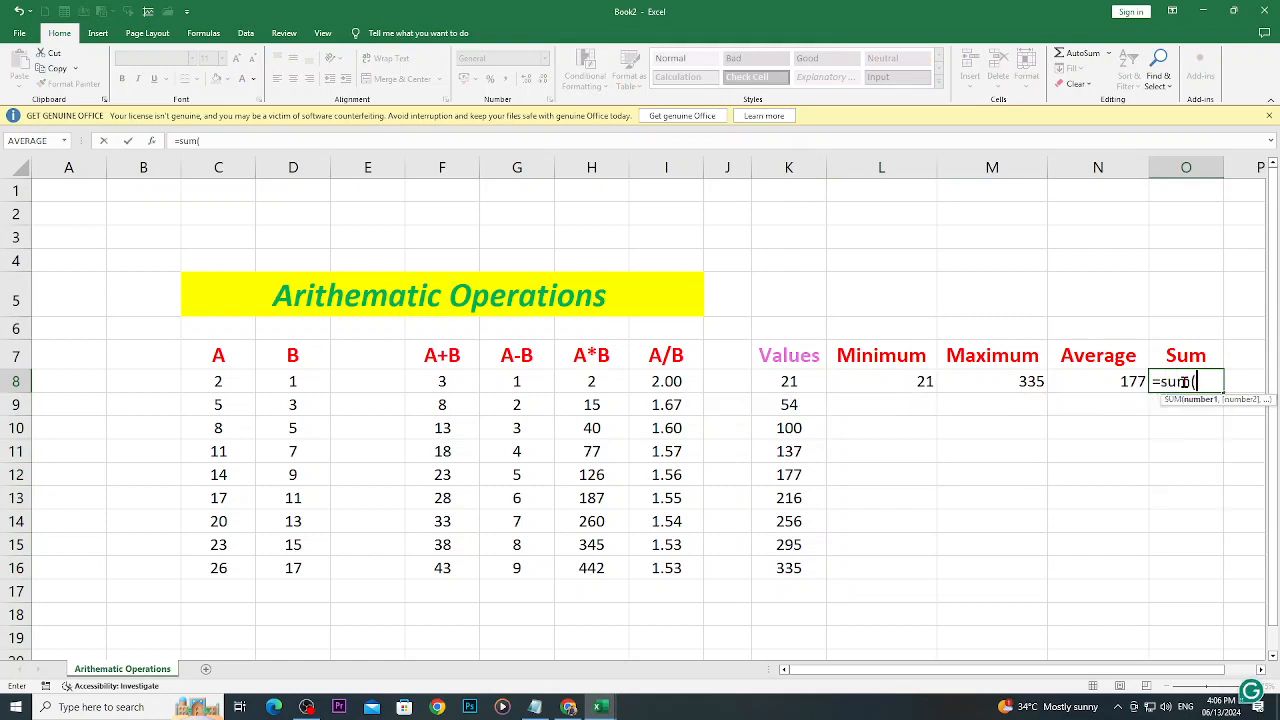
pyautogui.moveTo(788, 382); pyautogui.dragTo(810, 582)
pyautogui.write('(')
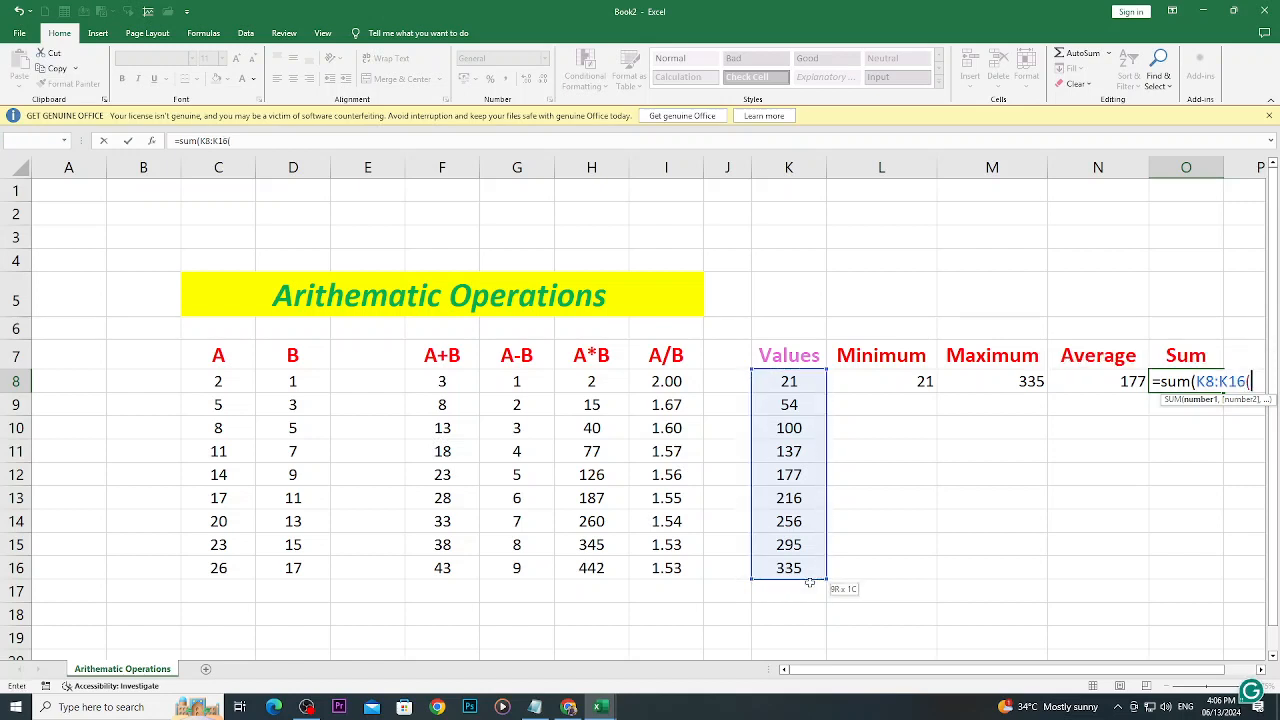
pyautogui.press('Return')
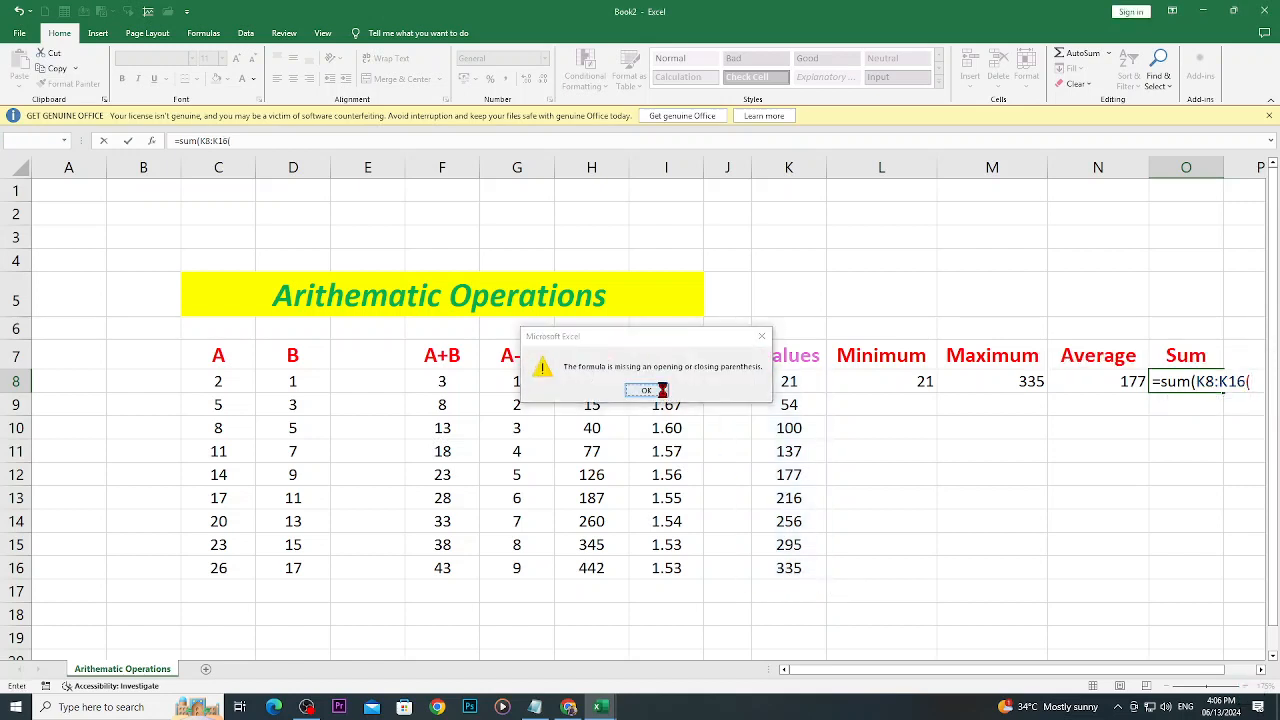
pyautogui.click(660, 392)
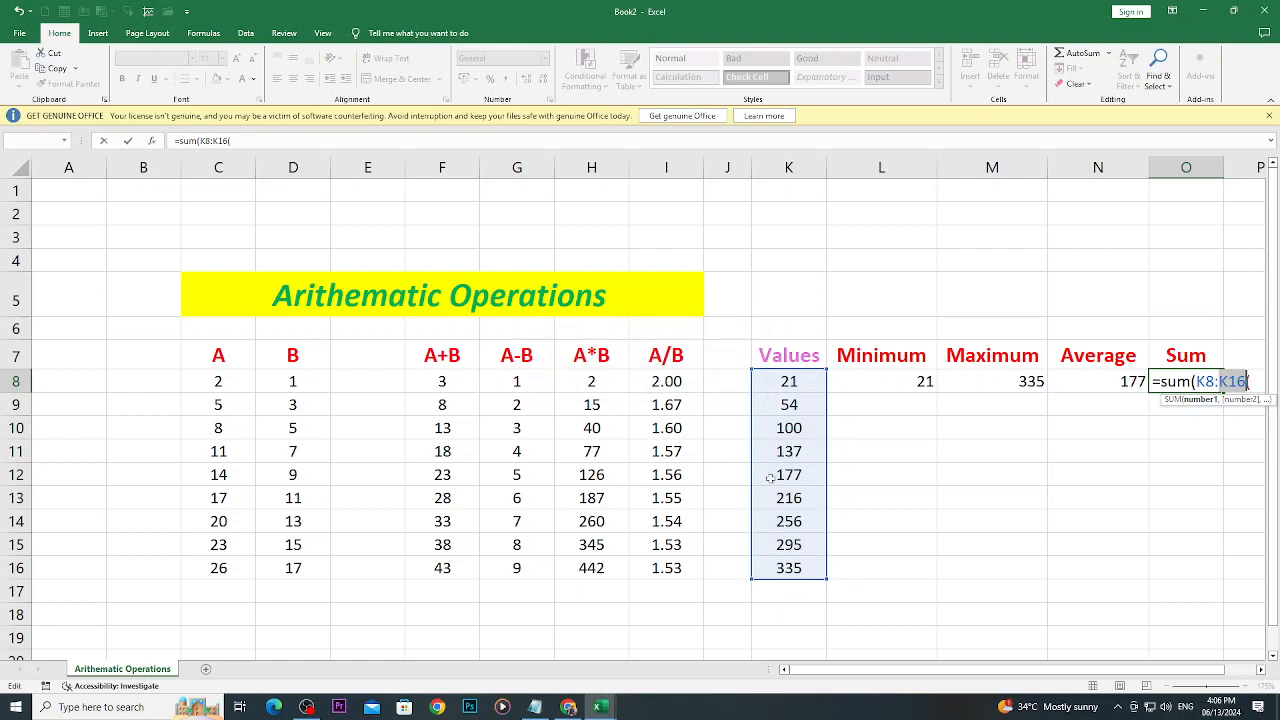
pyautogui.click(320, 141)
pyautogui.press('BackSpace')
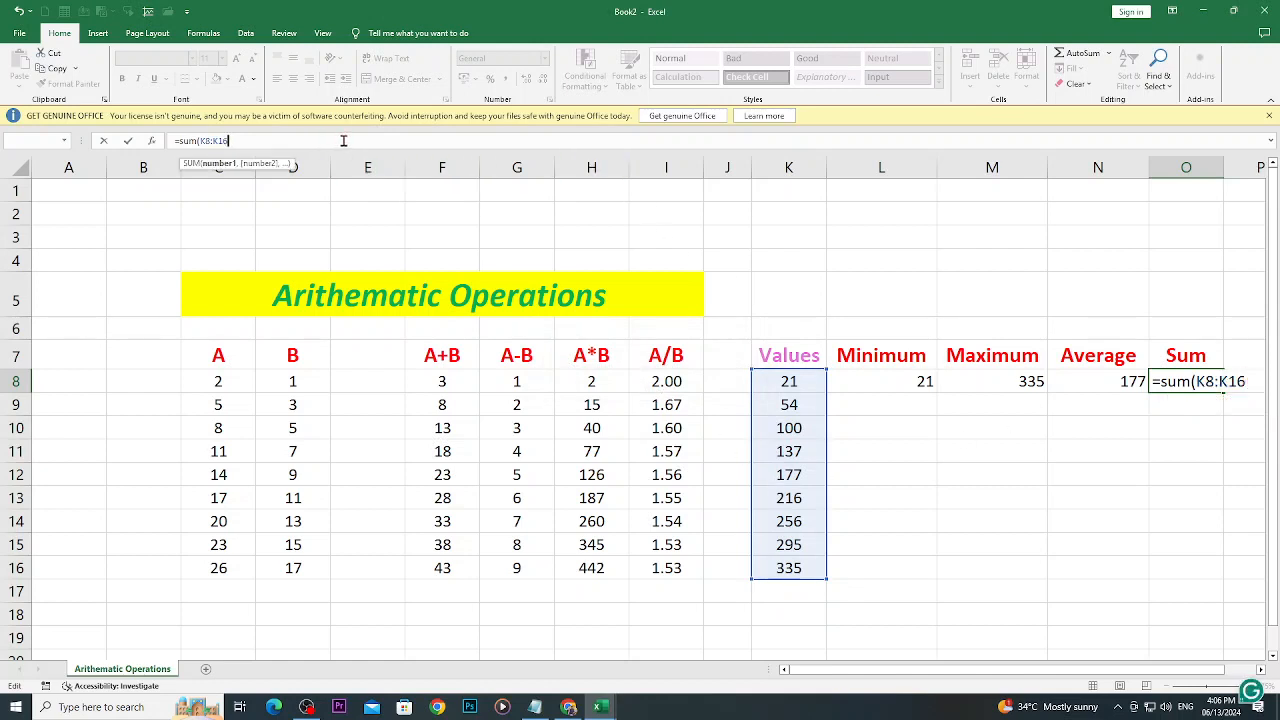
pyautogui.write(')')
pyautogui.press('Return')
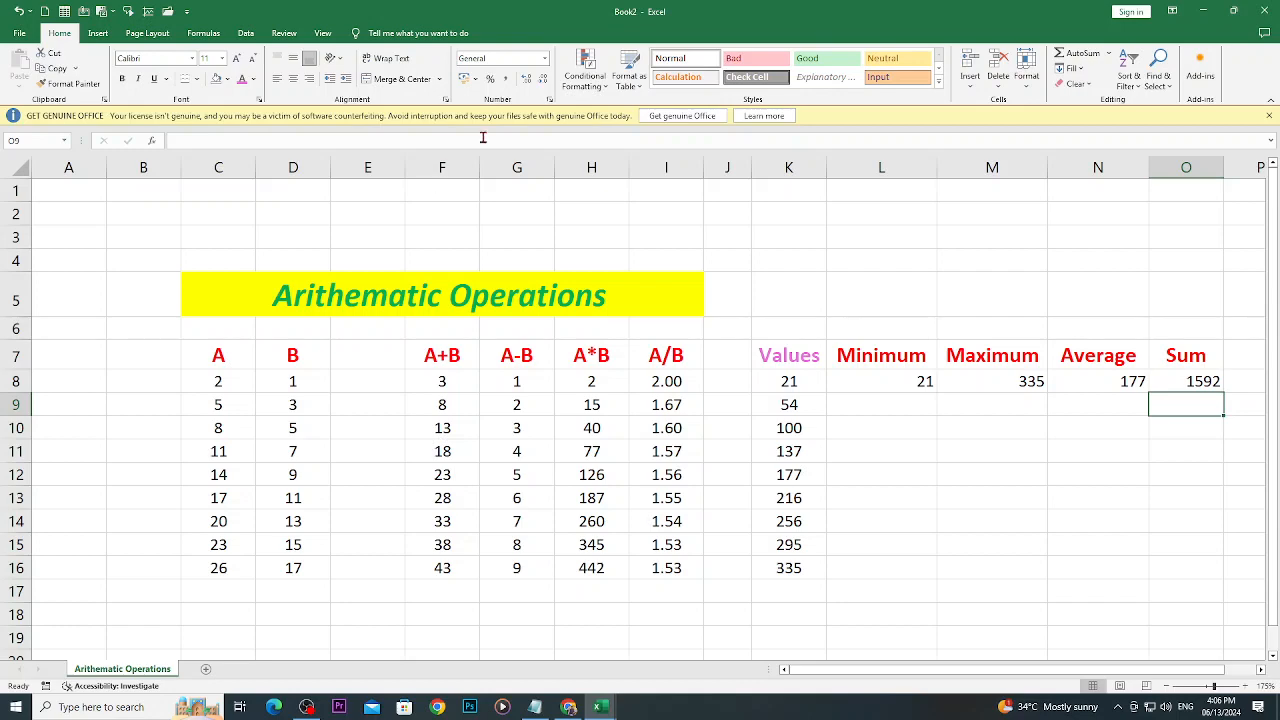
pyautogui.click(306, 707)
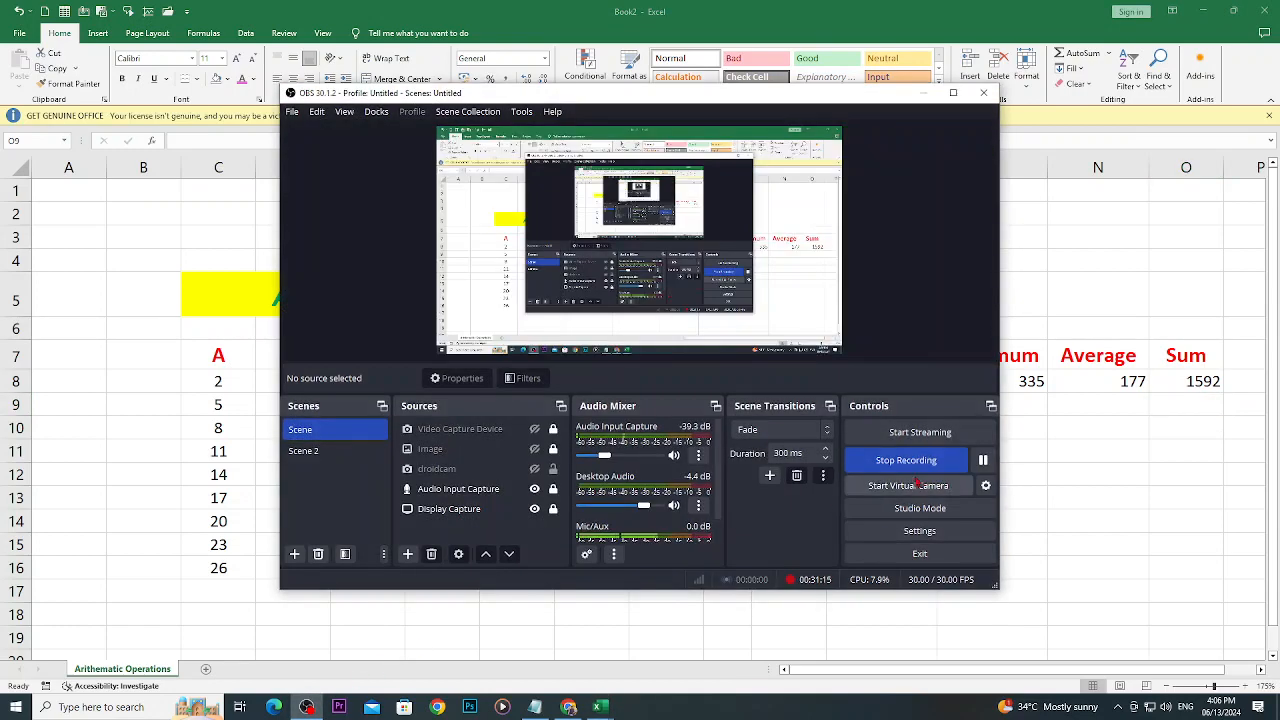